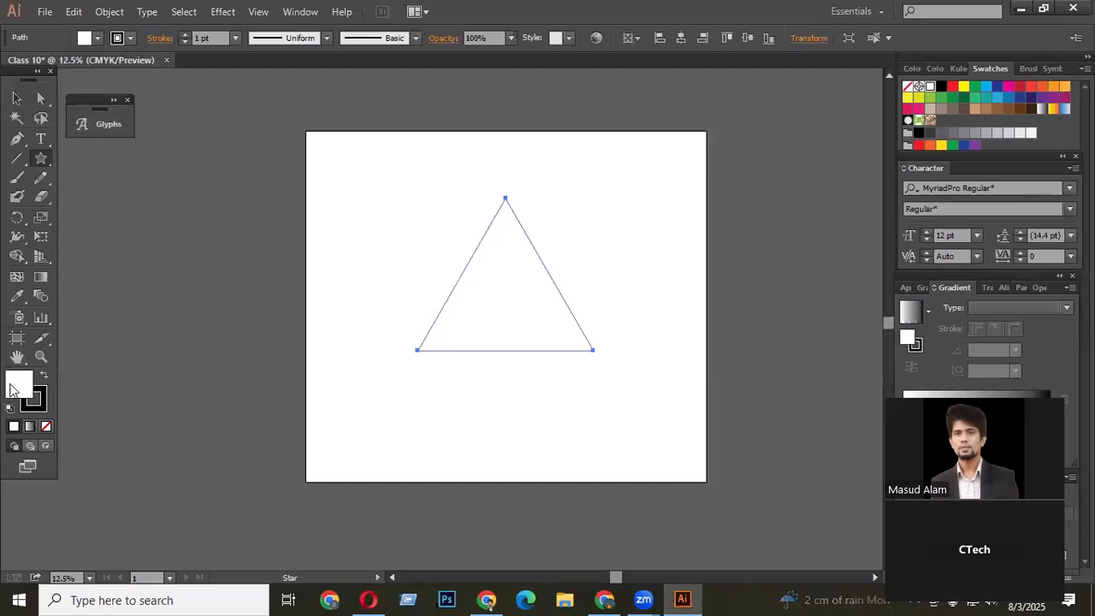
- Fill the triangle with black, remove its stroke, and deselect it
left_click(43, 376)
left_click(47, 425)
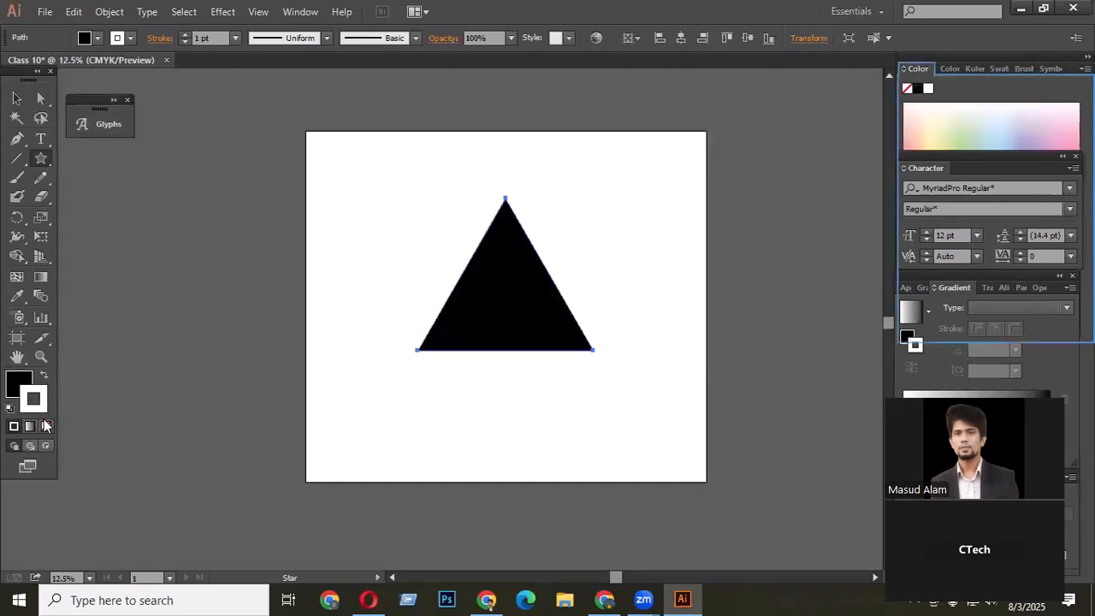
left_click(17, 99)
left_click(476, 355)
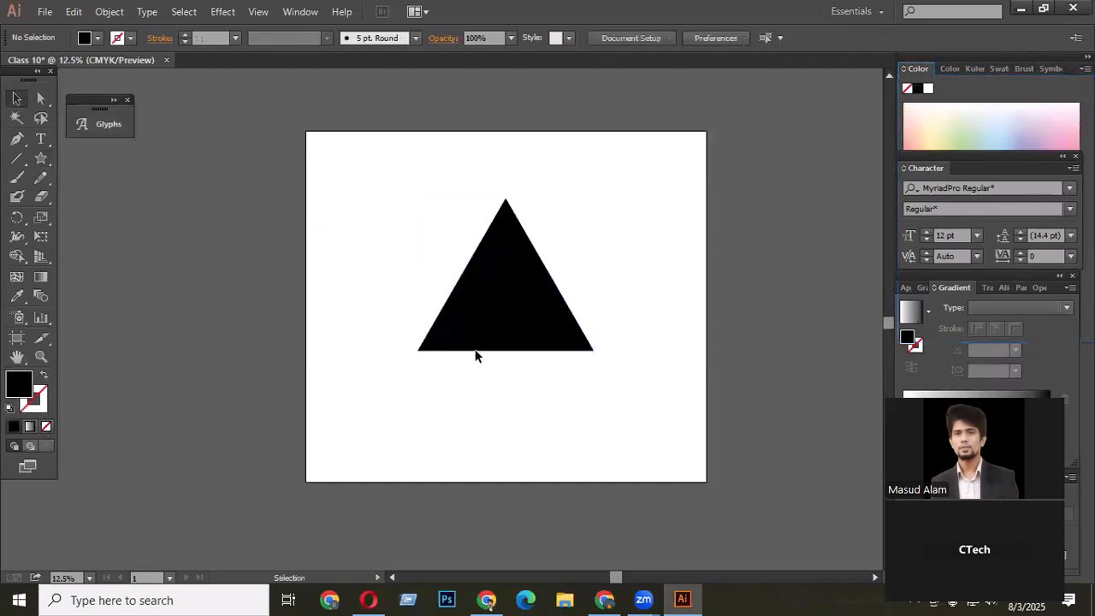
- Draw a wide rectangle across the triangle's base, extending past both sides
scroll(548, 350, "up", 1)
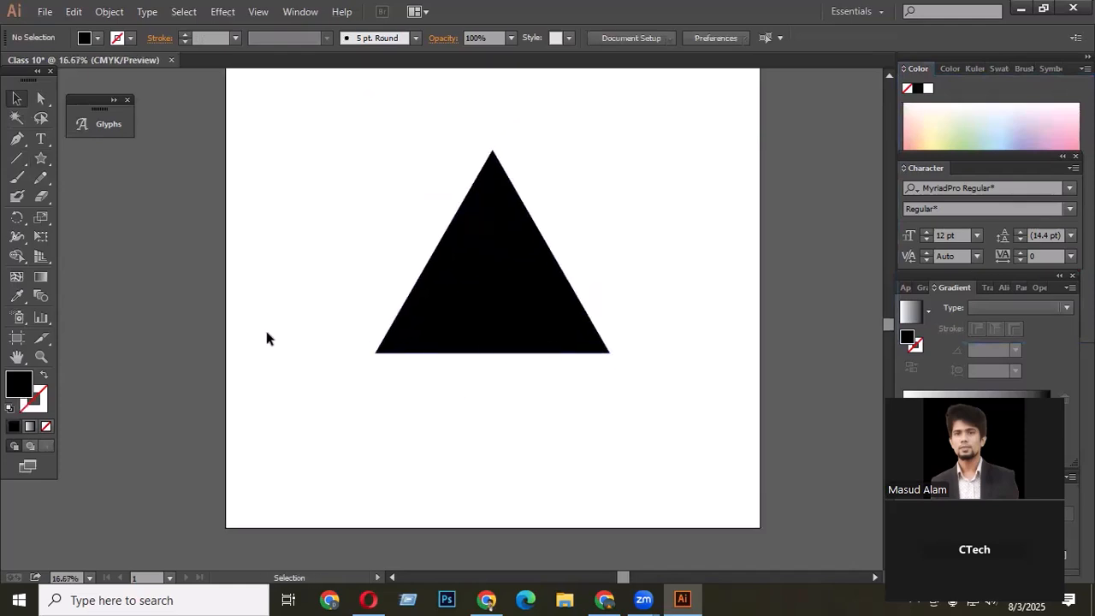
left_click(39, 161)
left_click(87, 157)
left_click_drag(340, 318, 657, 352)
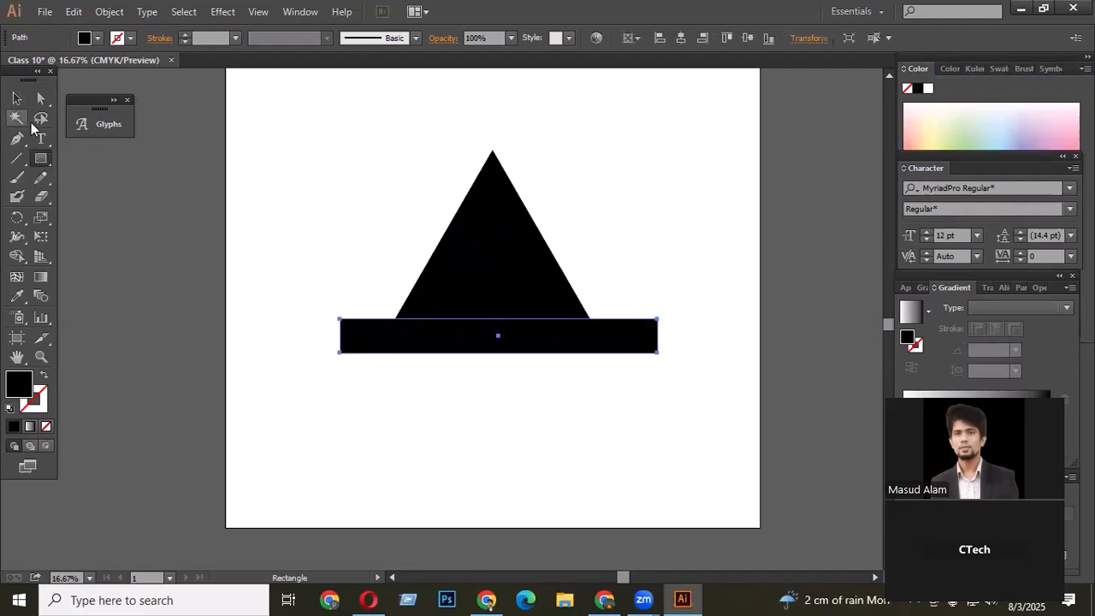
- Shrink the rectangle's height into a thin strip along the triangle's base
left_click(17, 98)
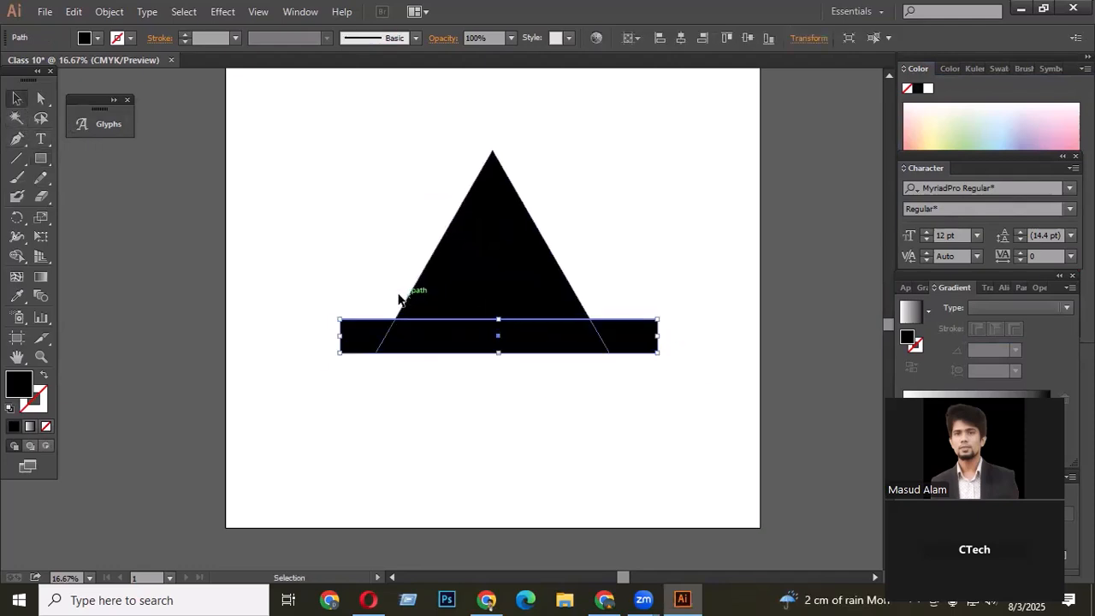
scroll(513, 342, "up", 1)
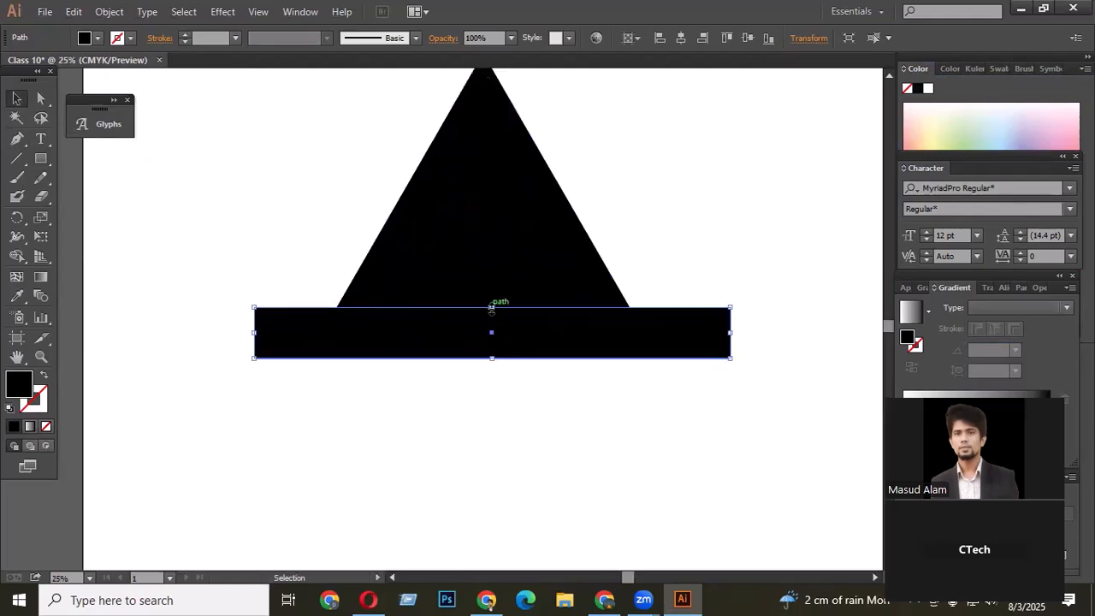
left_click_drag(492, 307, 493, 332)
left_click(511, 383)
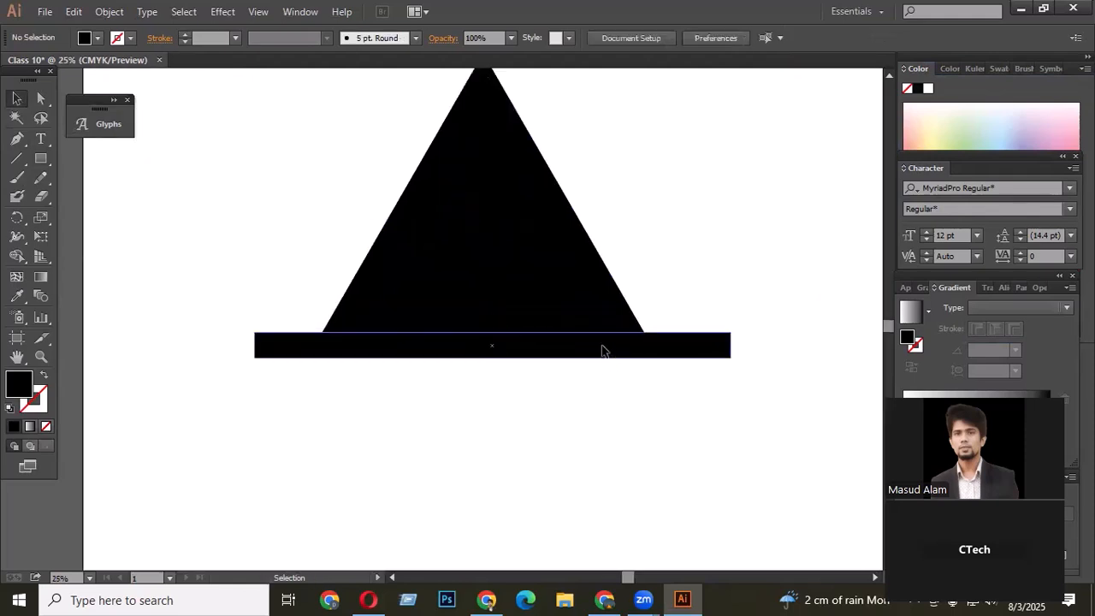
- Duplicate the strip directly above the original one
left_click(601, 351)
scroll(625, 350, "down", 2)
scroll(569, 381, "up", 2)
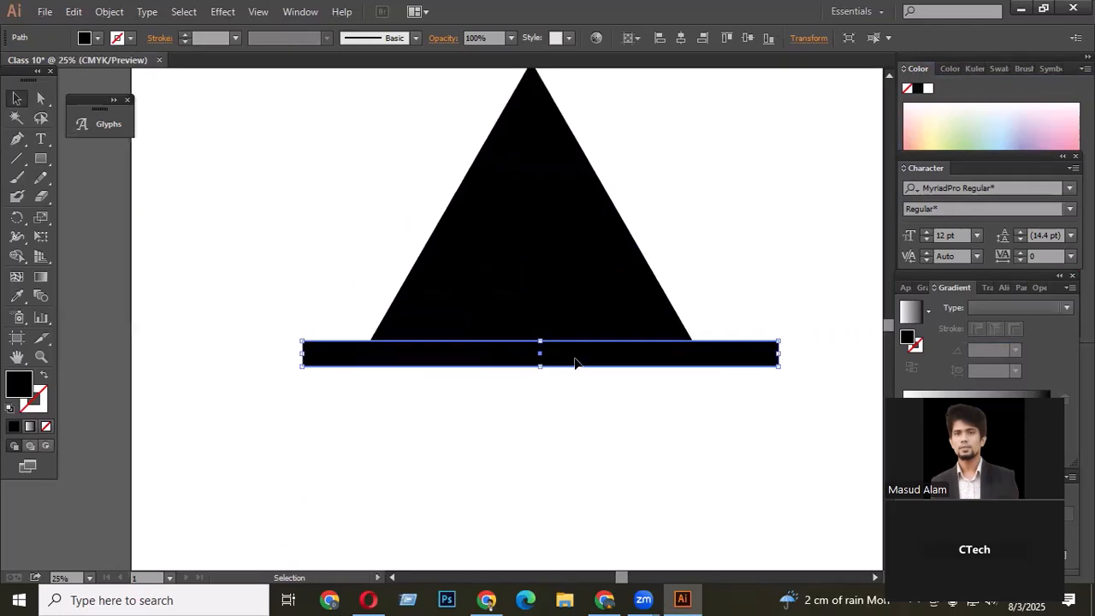
left_click_drag(573, 363, 578, 340)
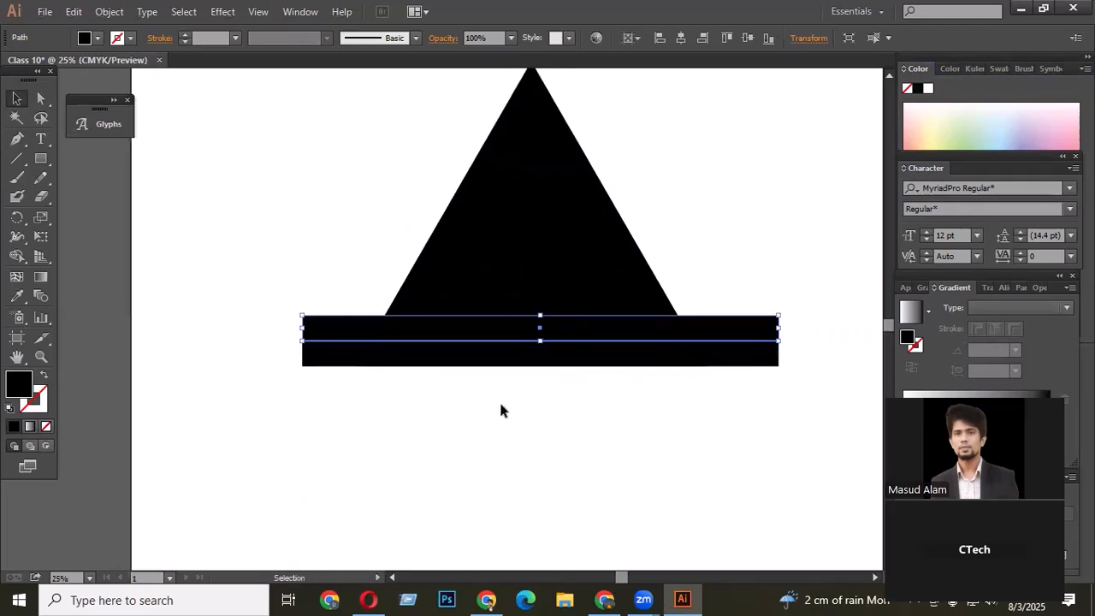
- Repeat the duplication several times to stack strips up the triangle
key("a")
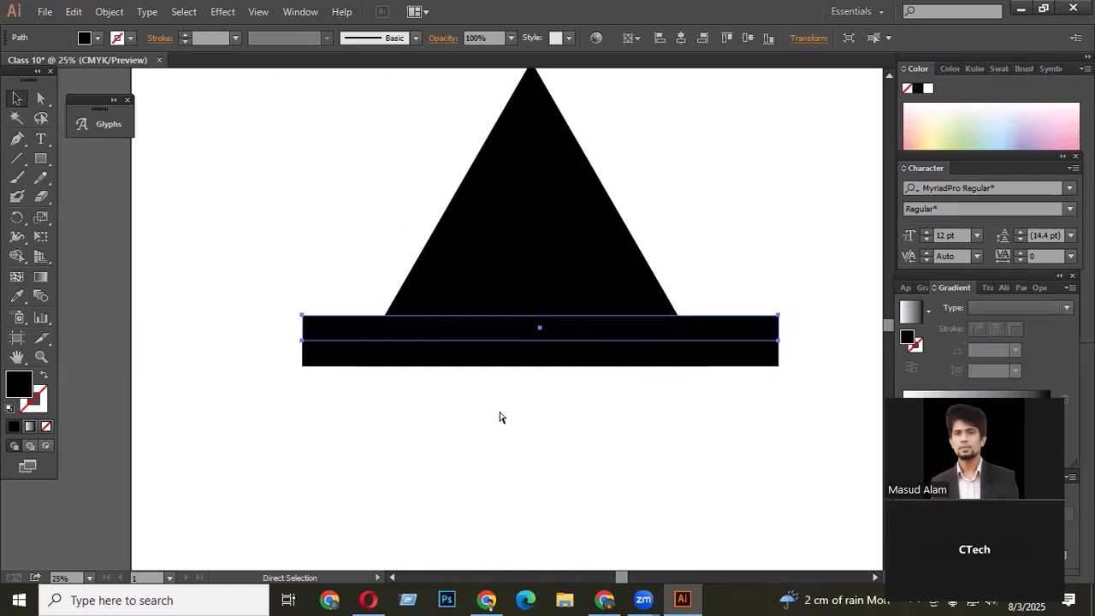
key("ctrl+d")
key("ctrl+d")
key("ctrl+d")
key("ctrl+d")
key("ctrl+d")
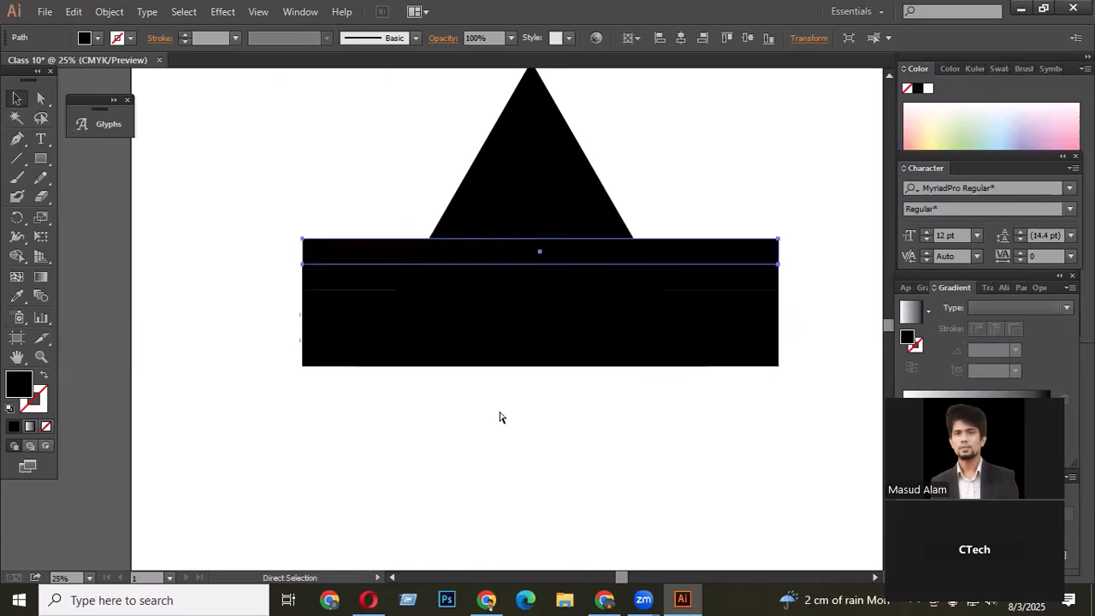
key("ctrl+d")
key("ctrl+d")
key("ctrl+d")
key("ctrl+d")
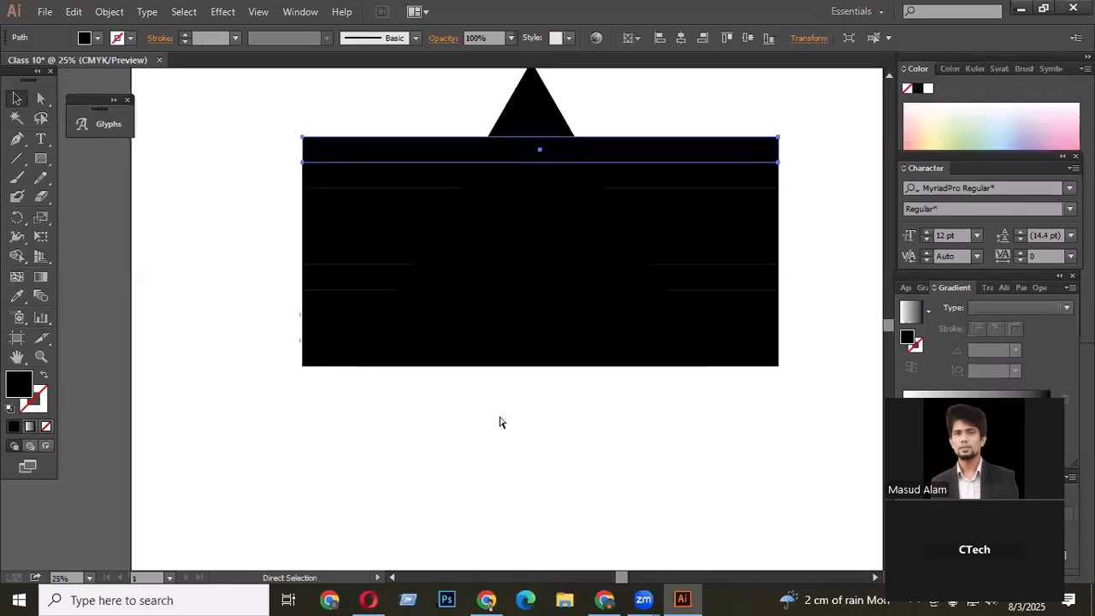
- Select all strips together with the triangle and align them on their horizontal centres
scroll(542, 450, "up", 5)
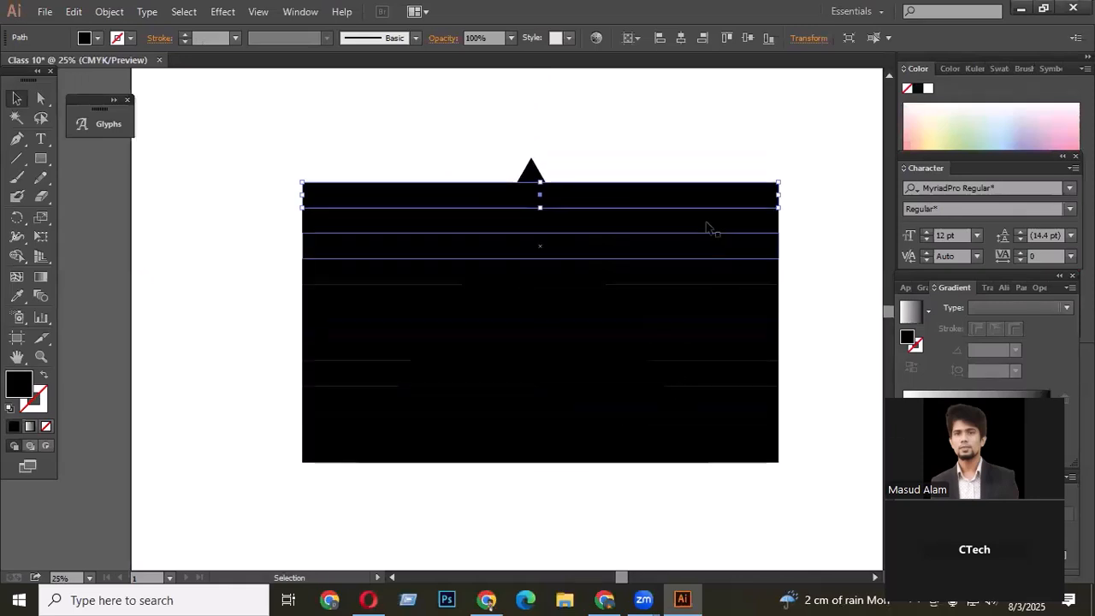
scroll(713, 223, "down", 1)
left_click_drag(711, 156, 767, 458)
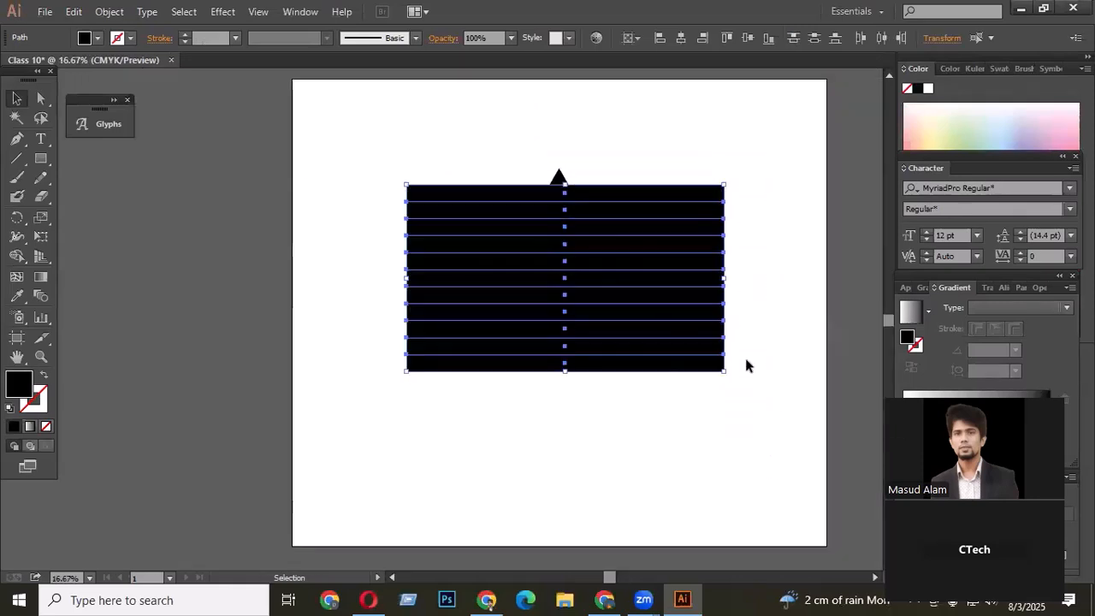
scroll(737, 376, "up", 2)
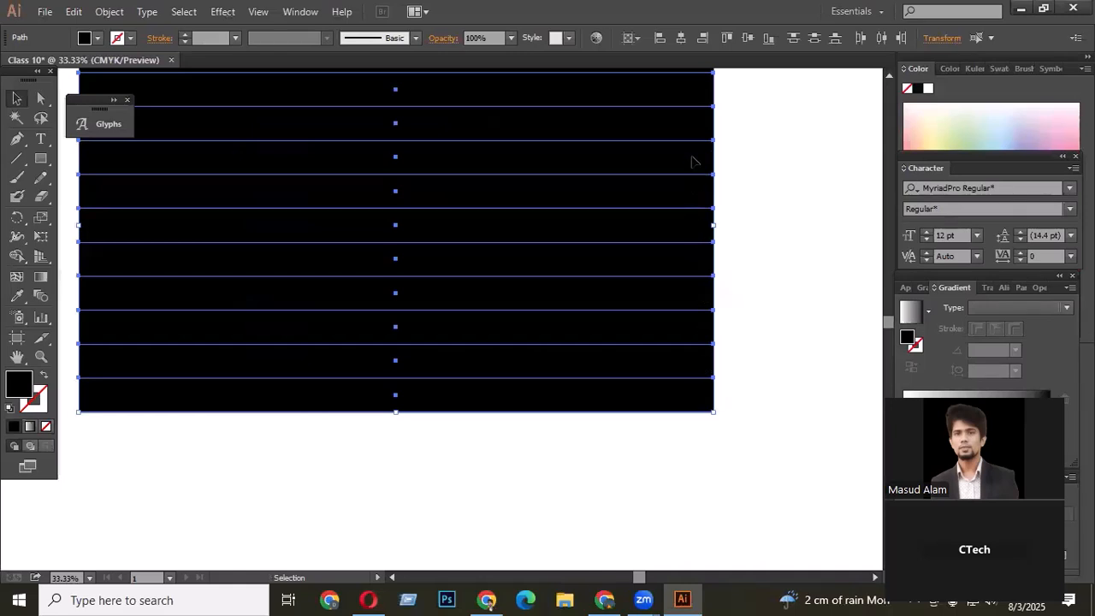
scroll(713, 135, "up", 1)
scroll(723, 212, "down", 2)
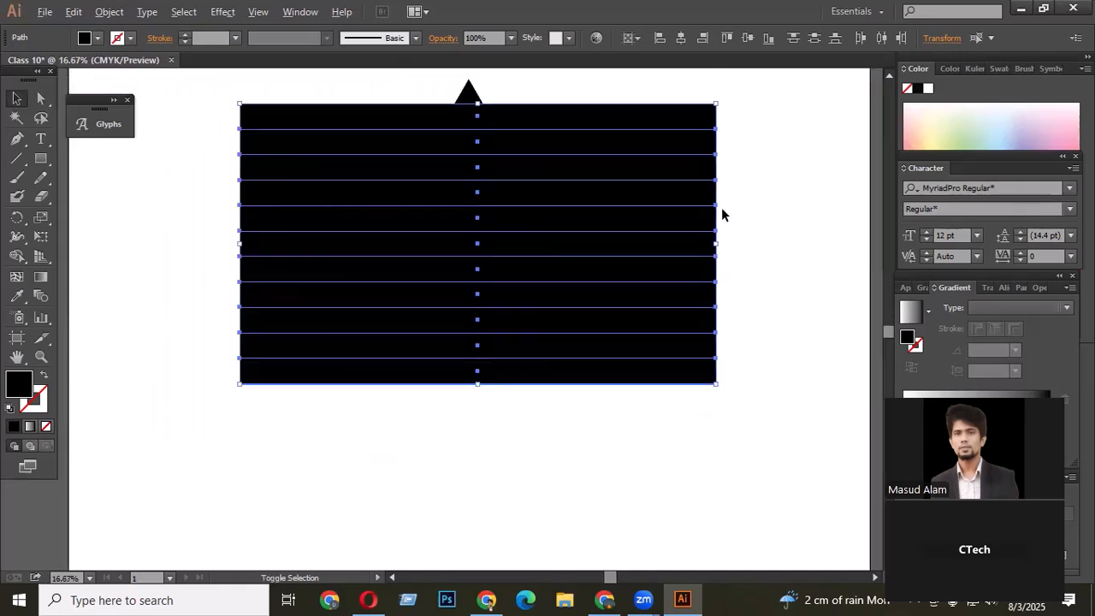
scroll(548, 146, "up", 2)
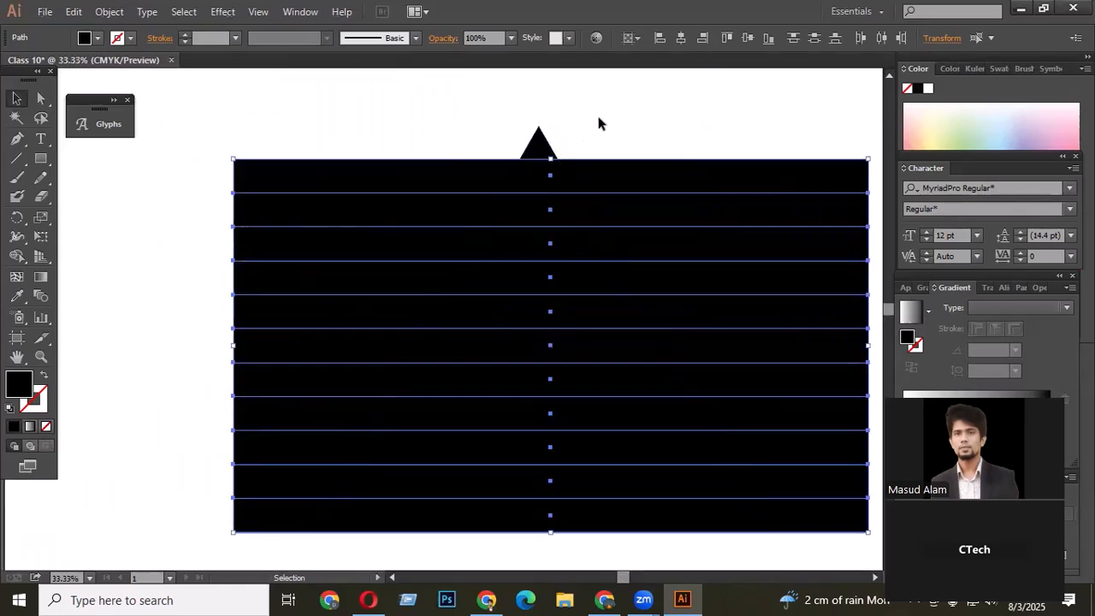
left_click_drag(598, 118, 402, 292)
scroll(511, 164, "down", 2)
left_click_drag(467, 146, 639, 445)
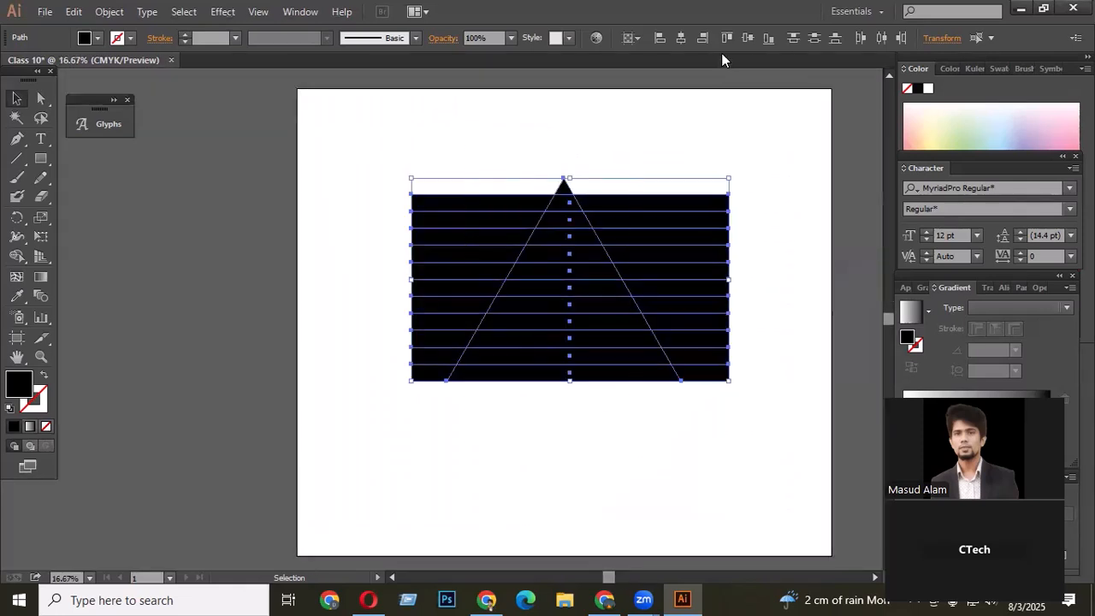
left_click(678, 38)
- Stretch the top strip's upper edge up to the triangle's apex
left_click(647, 133)
left_click_drag(647, 133, 708, 395)
left_click_drag(772, 167, 706, 405)
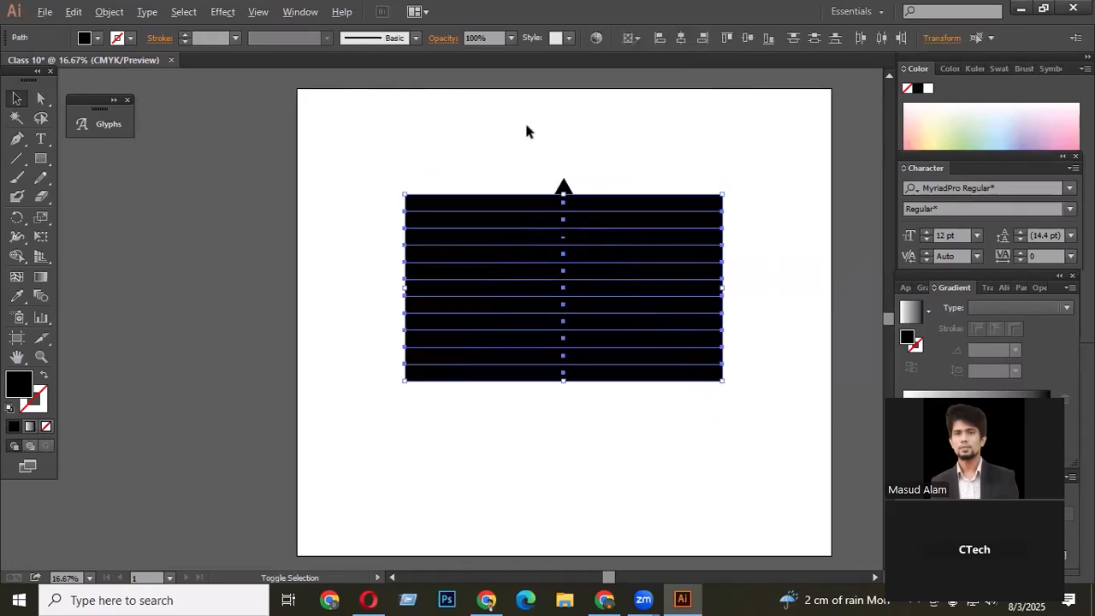
scroll(524, 120, "up", 1)
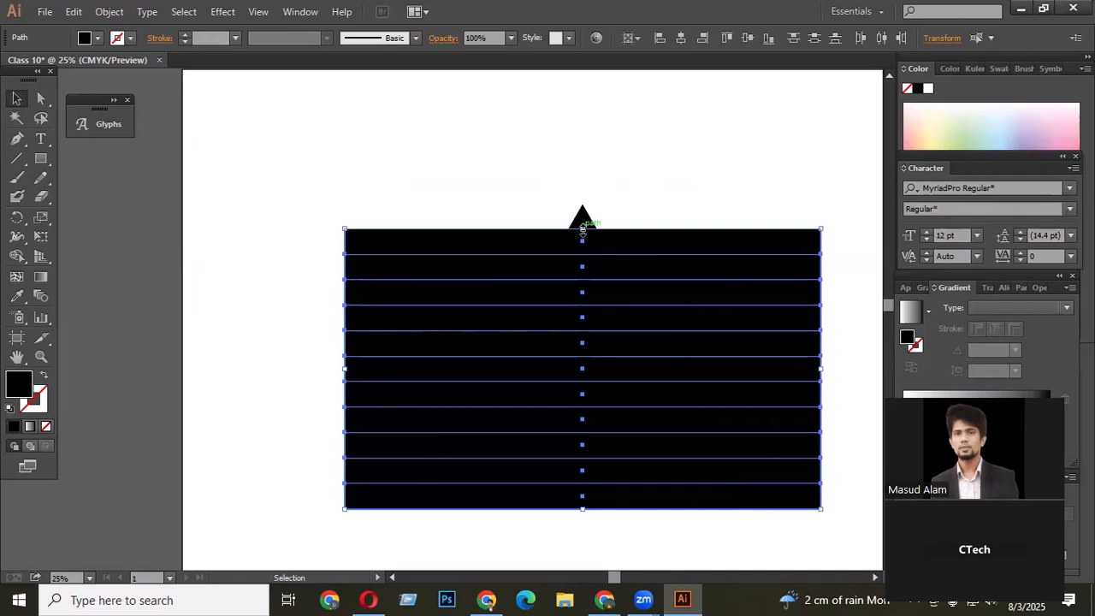
left_click_drag(581, 229, 582, 204)
scroll(583, 203, "up", 6)
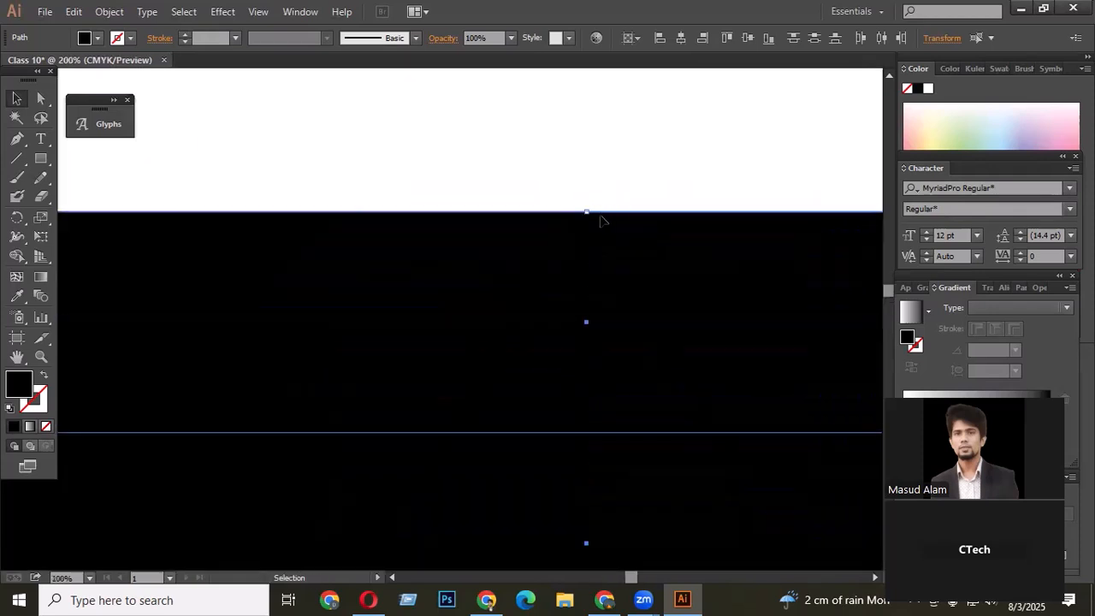
scroll(599, 221, "up", 6)
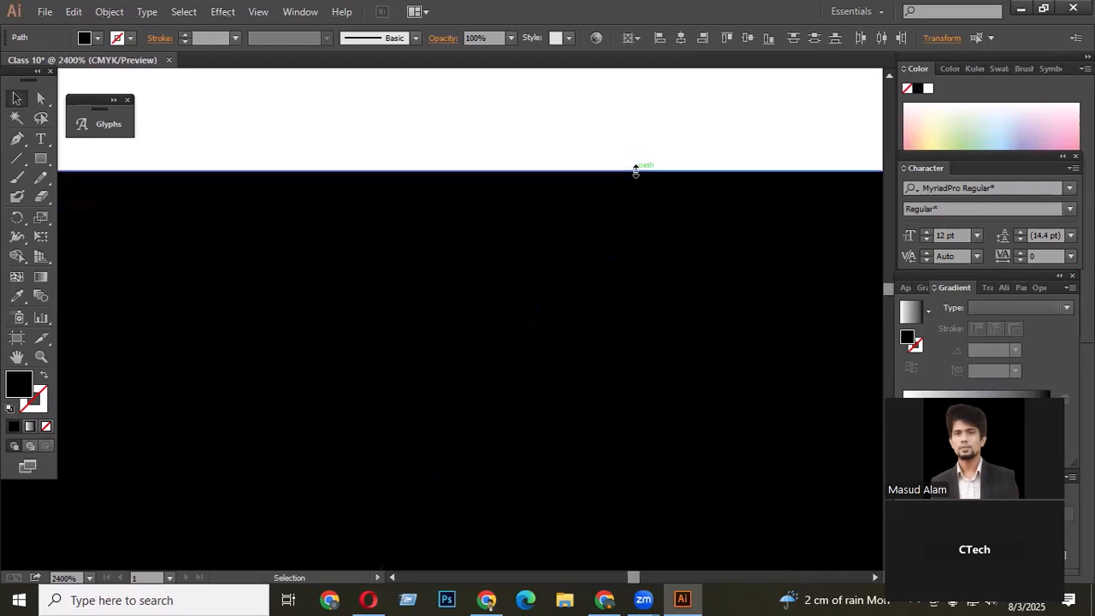
mouse_move(635, 171)
left_mouse_down()
mouse_move(635, 220)
mouse_move(638, 176)
left_mouse_up()
scroll(619, 188, "down", 6)
scroll(618, 206, "down", 6)
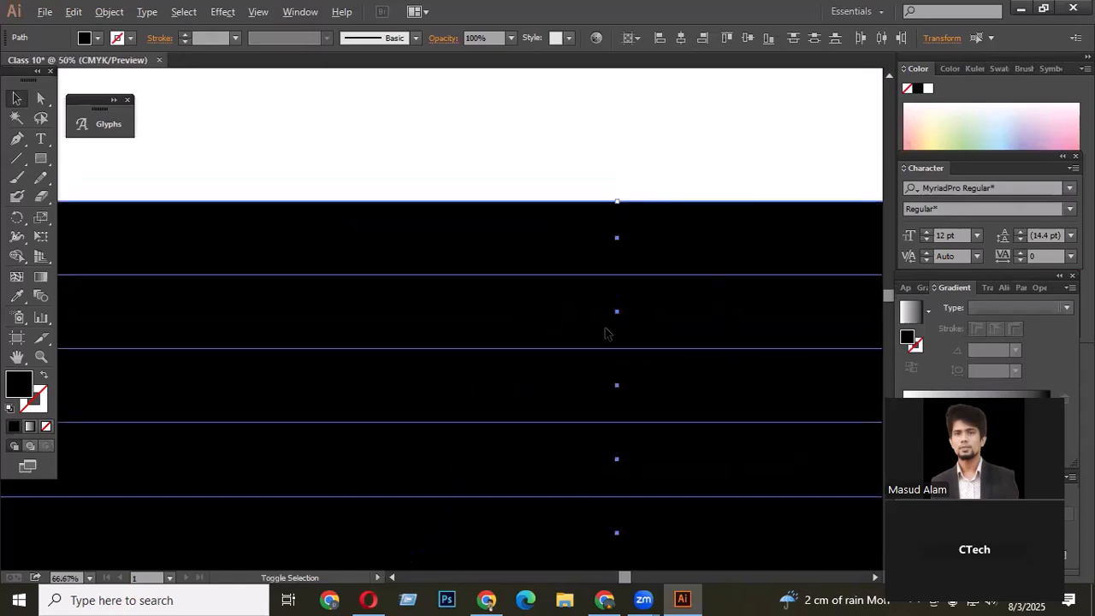
left_click_drag(513, 178, 655, 434)
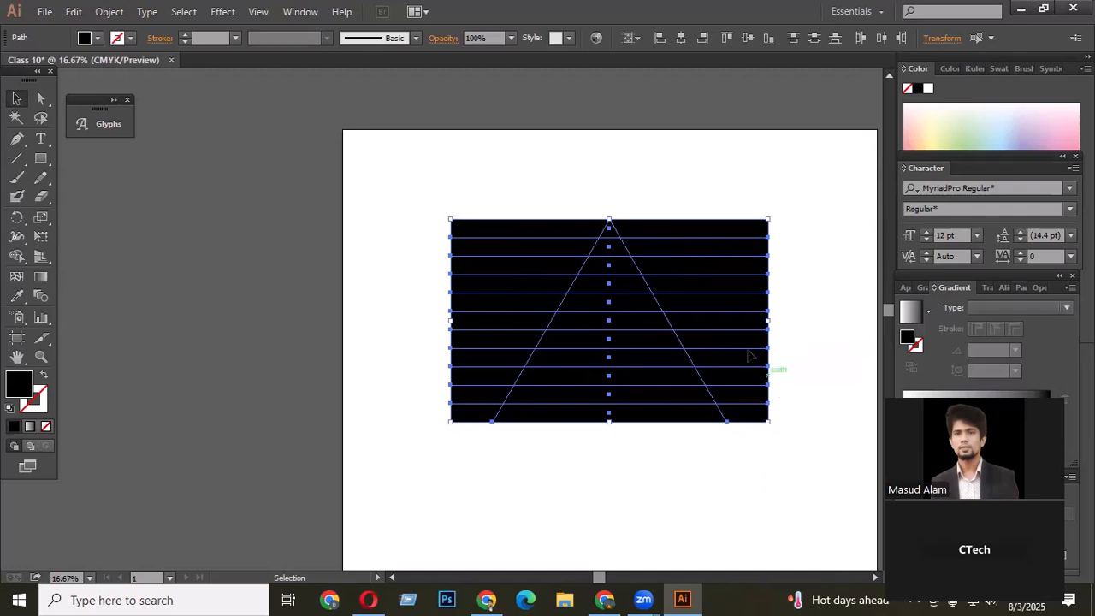
- Group the strips and select them together with the triangle
left_click(479, 176)
left_click_drag(467, 168, 753, 468)
left_click_drag(777, 173, 759, 448)
key("a")
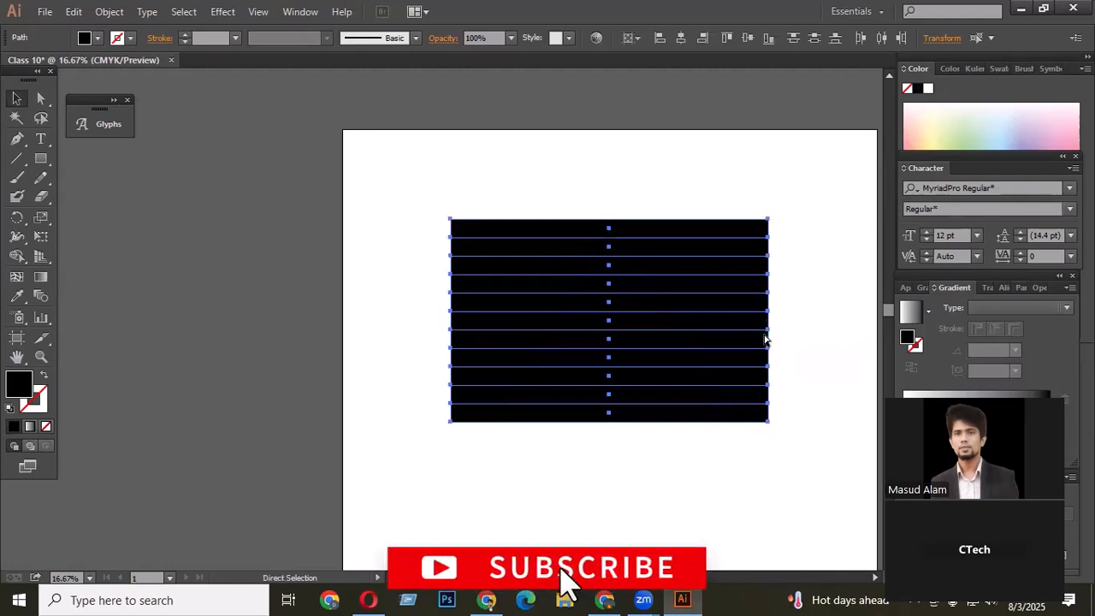
key("v")
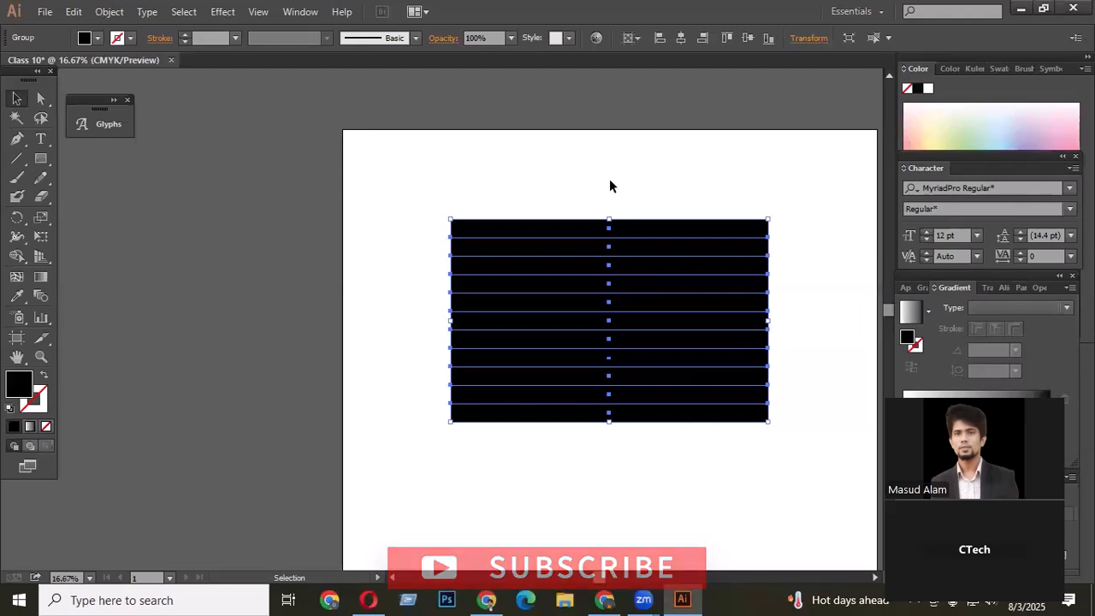
left_click(537, 178)
left_click_drag(535, 190, 697, 454)
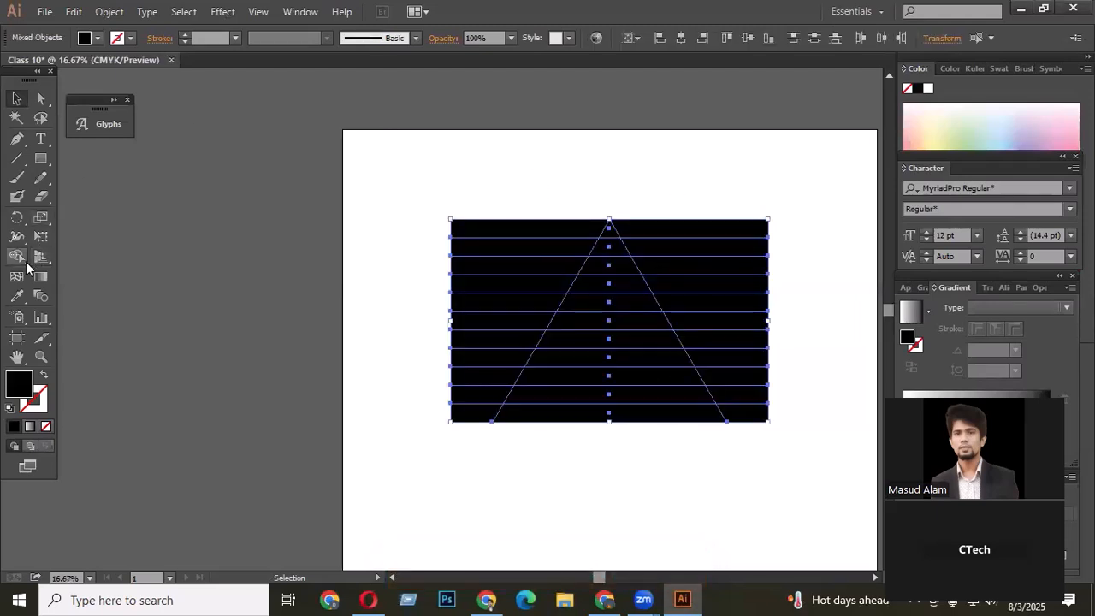
- Use Shape Builder to delete the strip portions outside the triangle's left and right sides
left_click(20, 258)
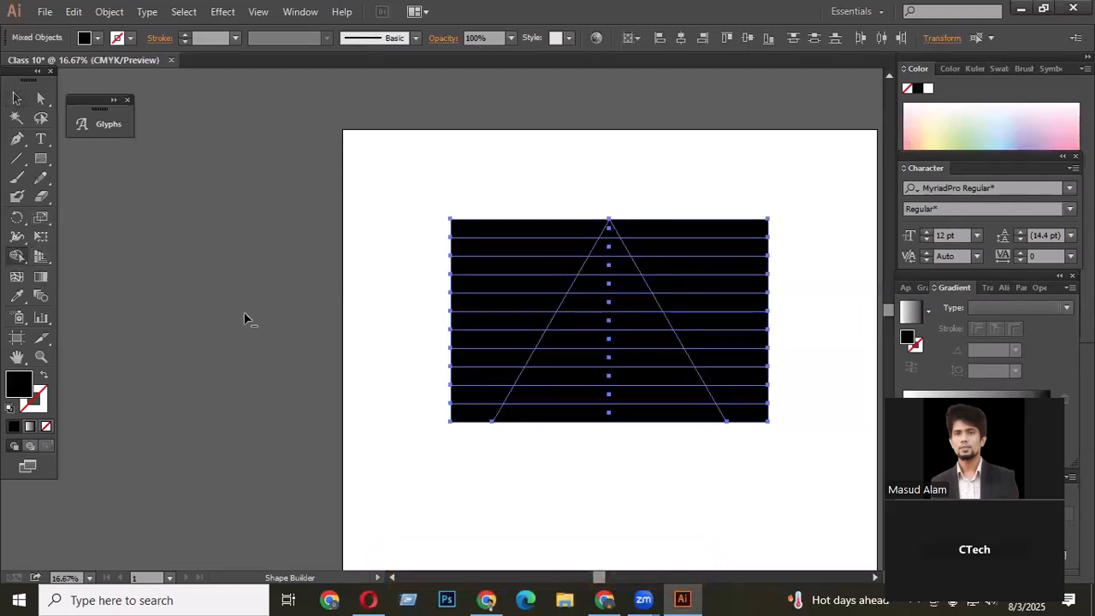
left_click_drag(532, 195, 459, 425)
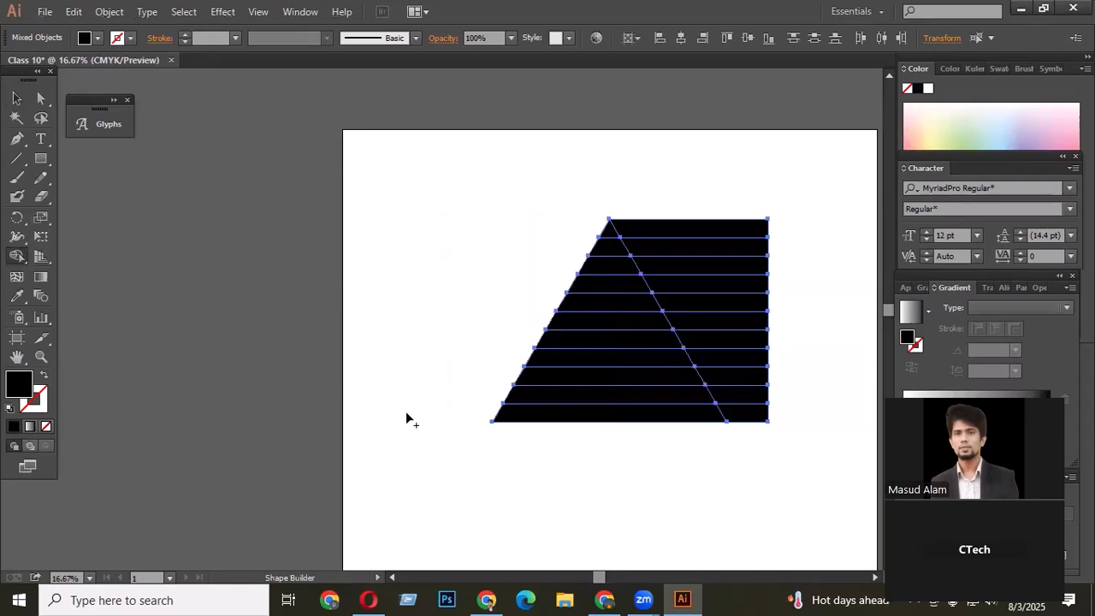
left_click_drag(677, 207, 758, 440)
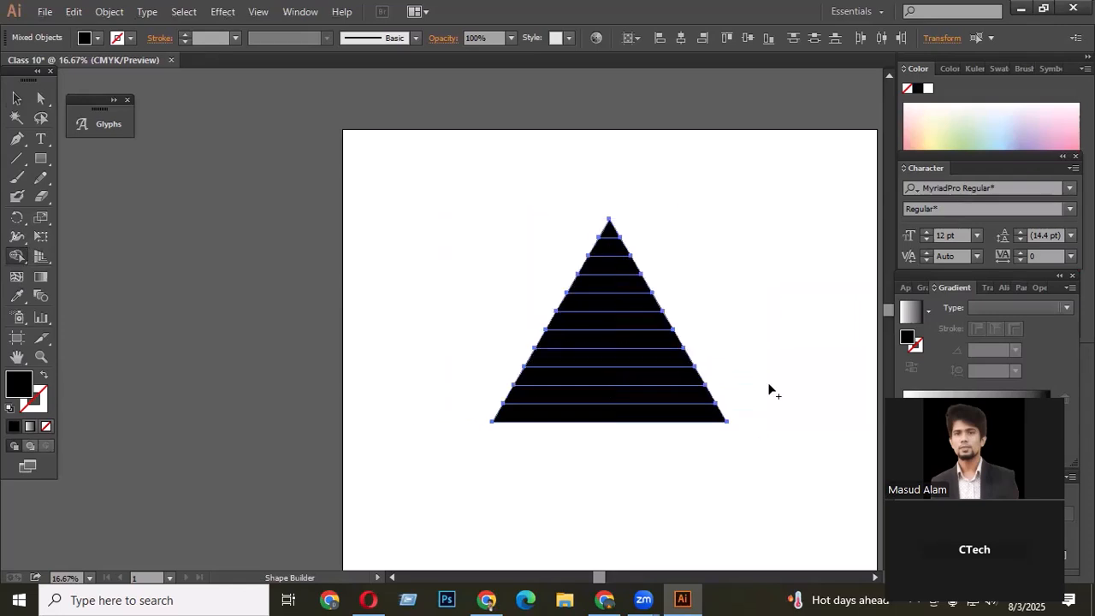
- Delete the original solid triangle beneath the sliced strips and move the strips back onto the artboard
left_click(17, 98)
left_click(397, 234)
scroll(398, 234, "down", 2)
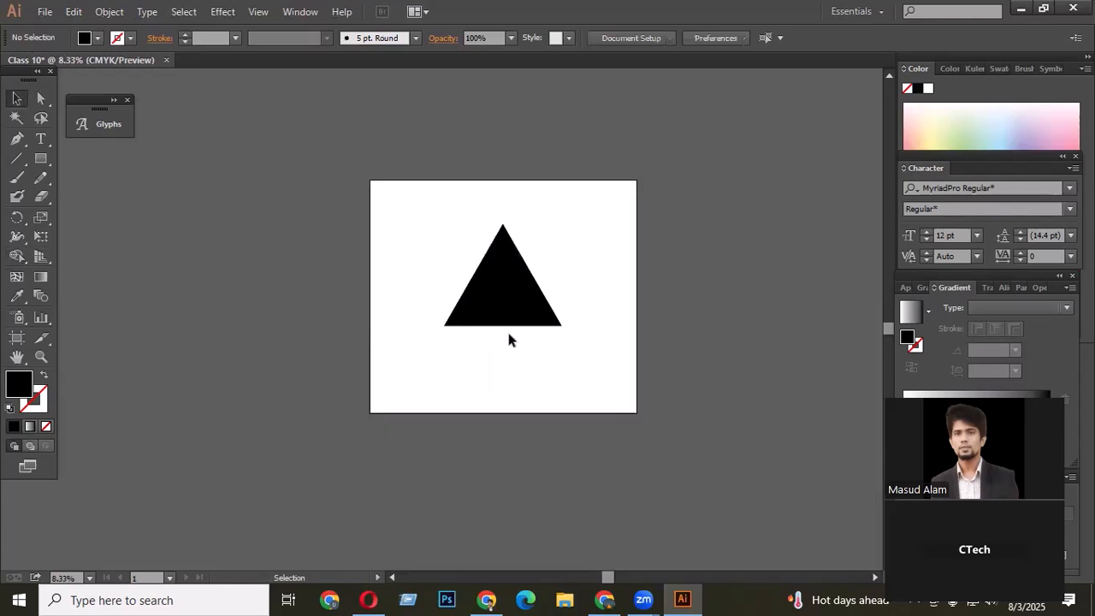
left_click(505, 321)
scroll(503, 317, "up", 1)
left_click_drag(503, 313, 630, 293)
left_click(630, 293)
left_click_drag(552, 314, 170, 317)
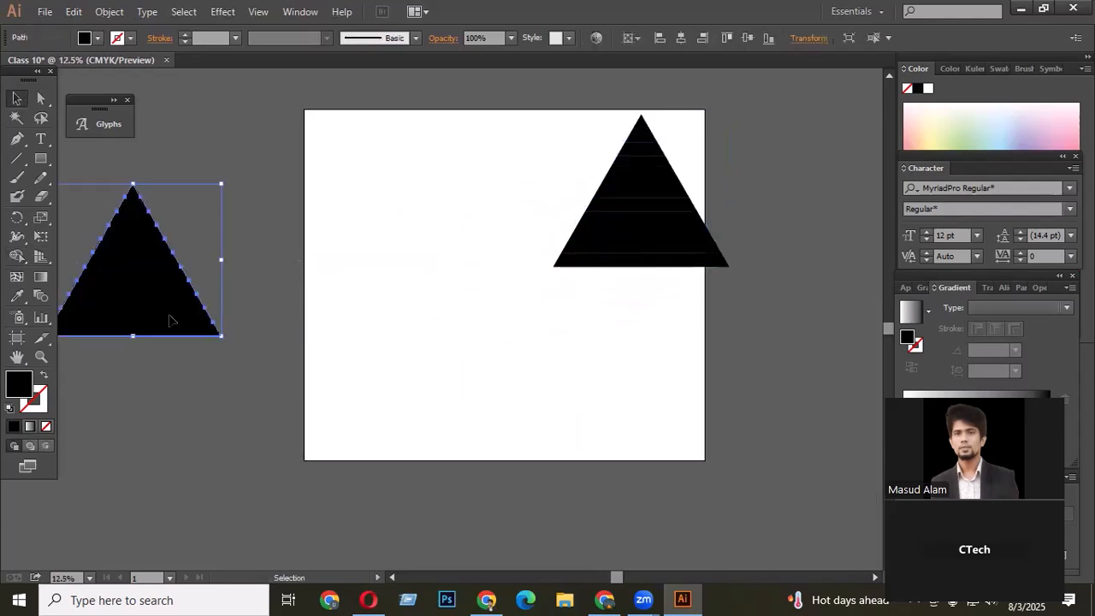
key("Delete")
left_click_drag(672, 232, 518, 354)
- Rotate a copy of the striped triangle group so its stripes run parallel to one slanted side
scroll(512, 344, "up", 1)
scroll(513, 342, "up", 1)
right_click(518, 222)
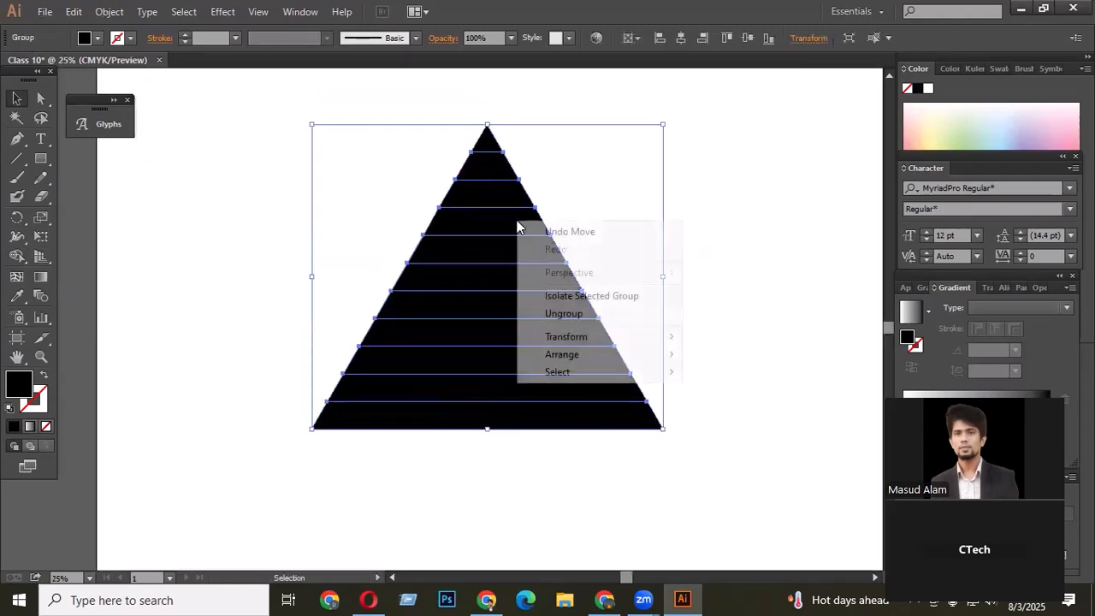
mouse_move(578, 338)
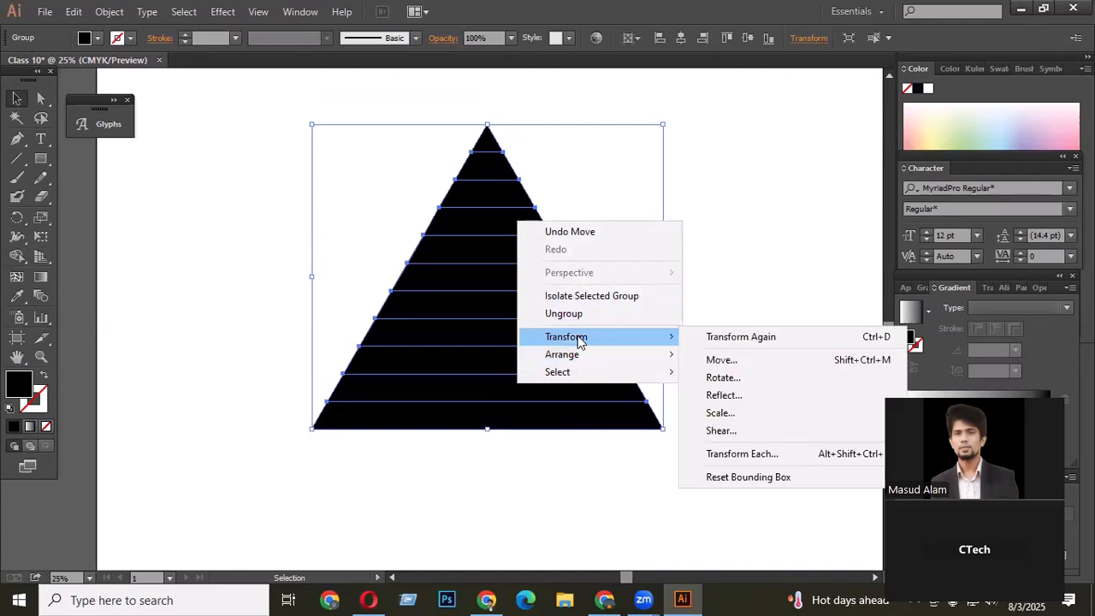
left_click(711, 378)
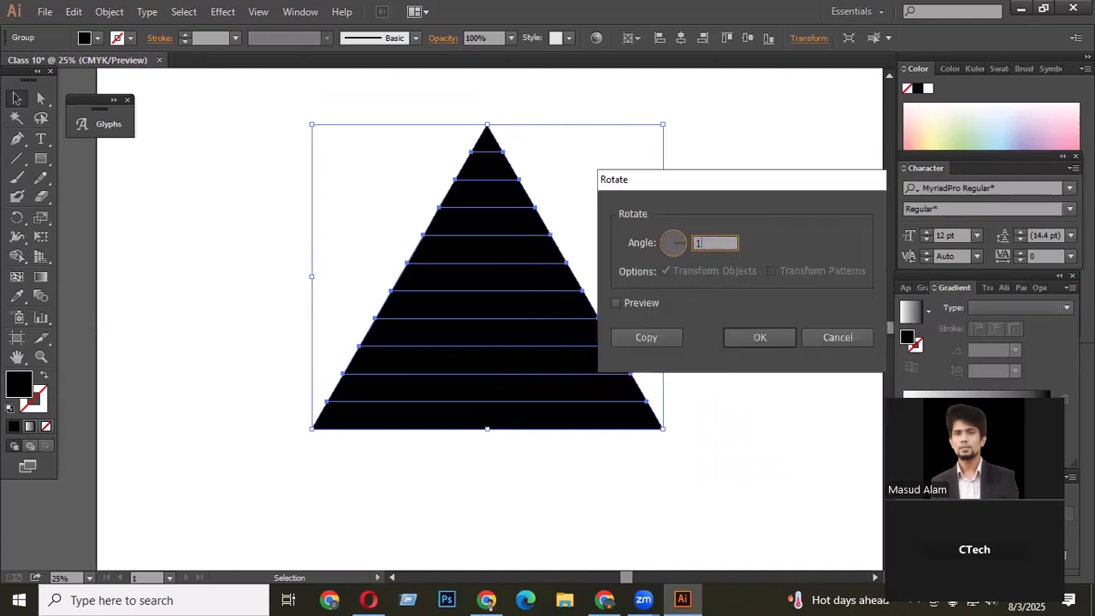
left_click(638, 304)
left_click(646, 338)
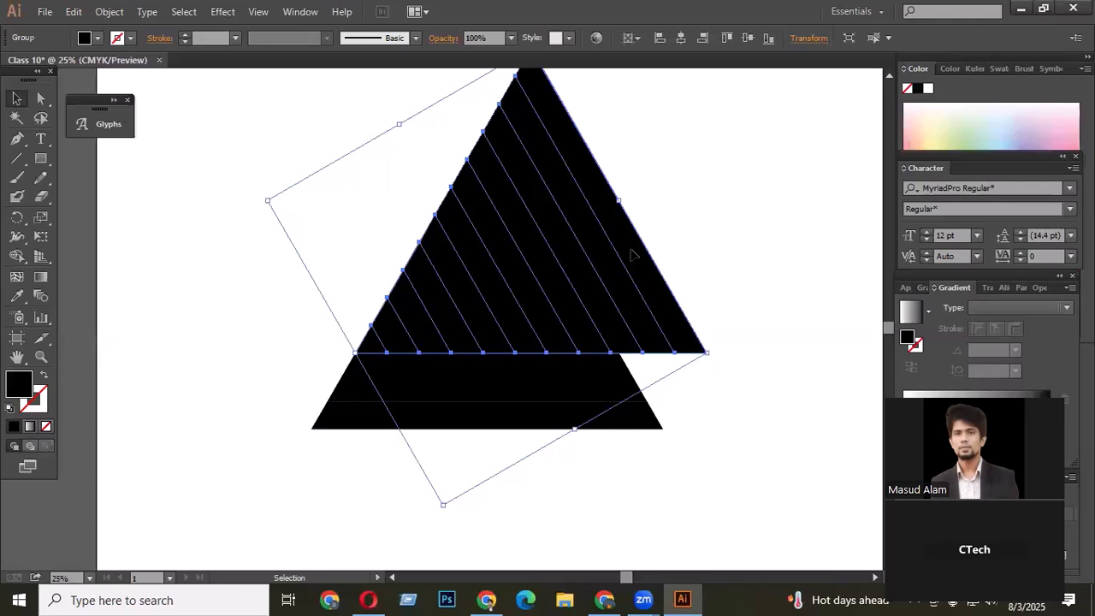
- Reflect a copy of the rotated striped group across the vertical axis
right_click(623, 253)
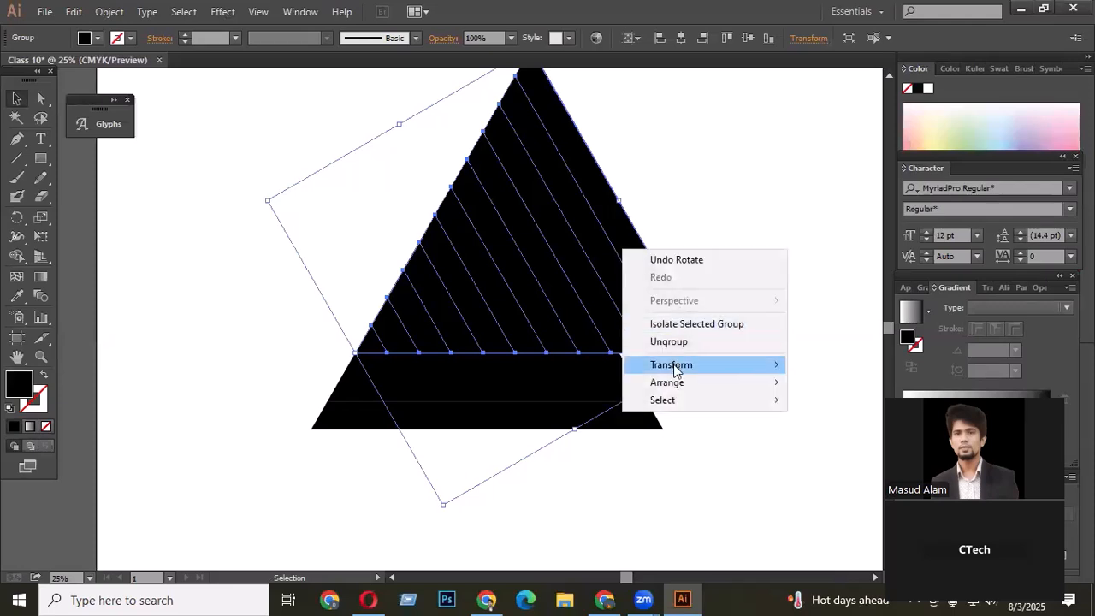
mouse_move(673, 366)
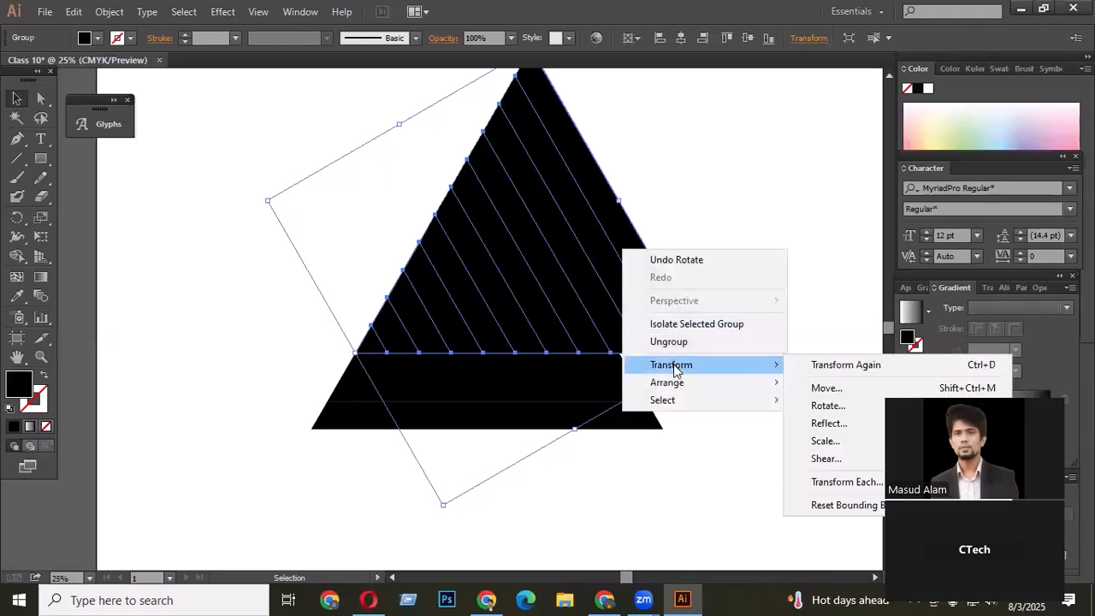
left_click(843, 424)
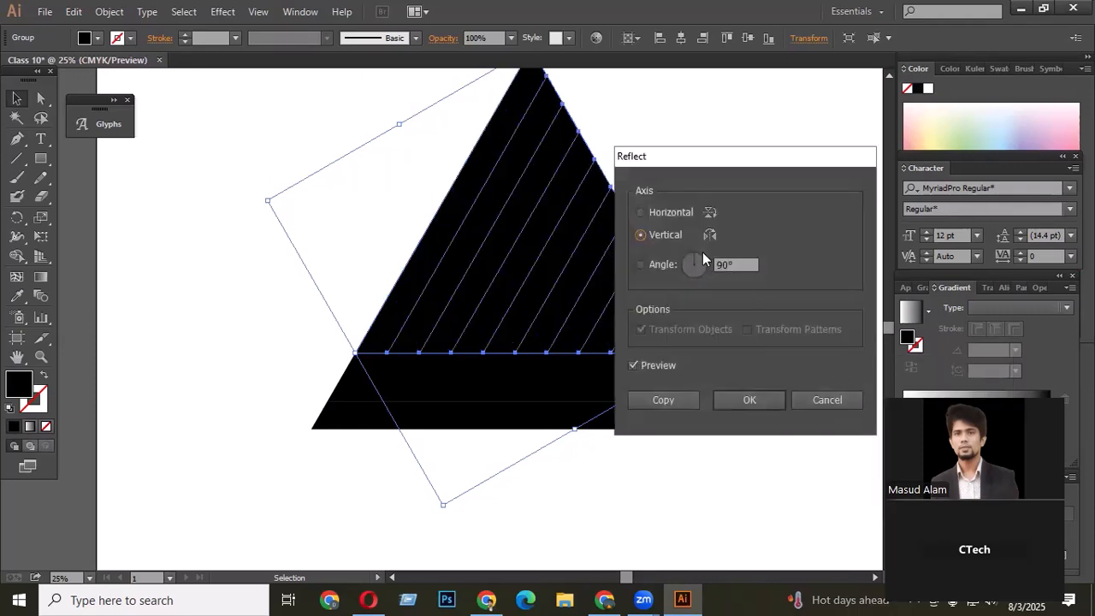
left_click(669, 401)
left_click(765, 197)
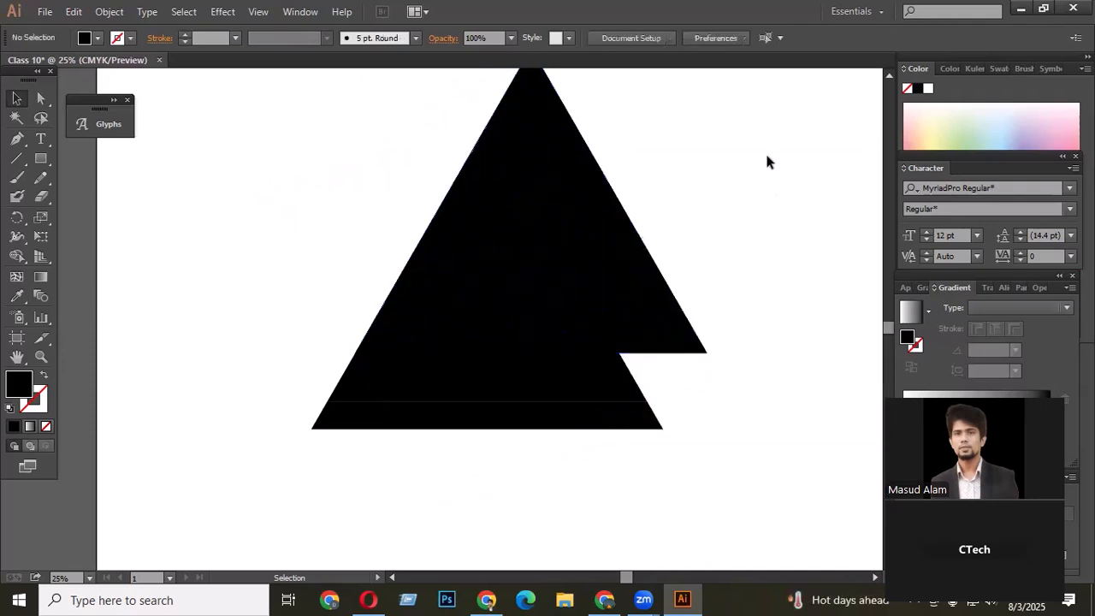
- Align the three striped groups by their tops and horizontal centres so they overlap into one triangular grid
left_click_drag(747, 154, 268, 449)
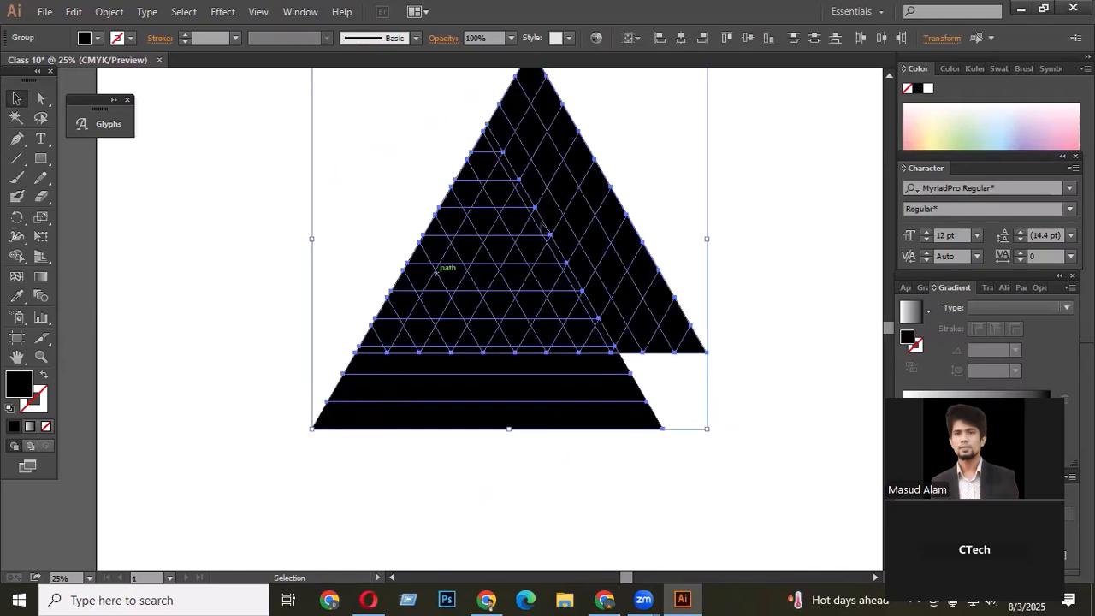
left_click(748, 40)
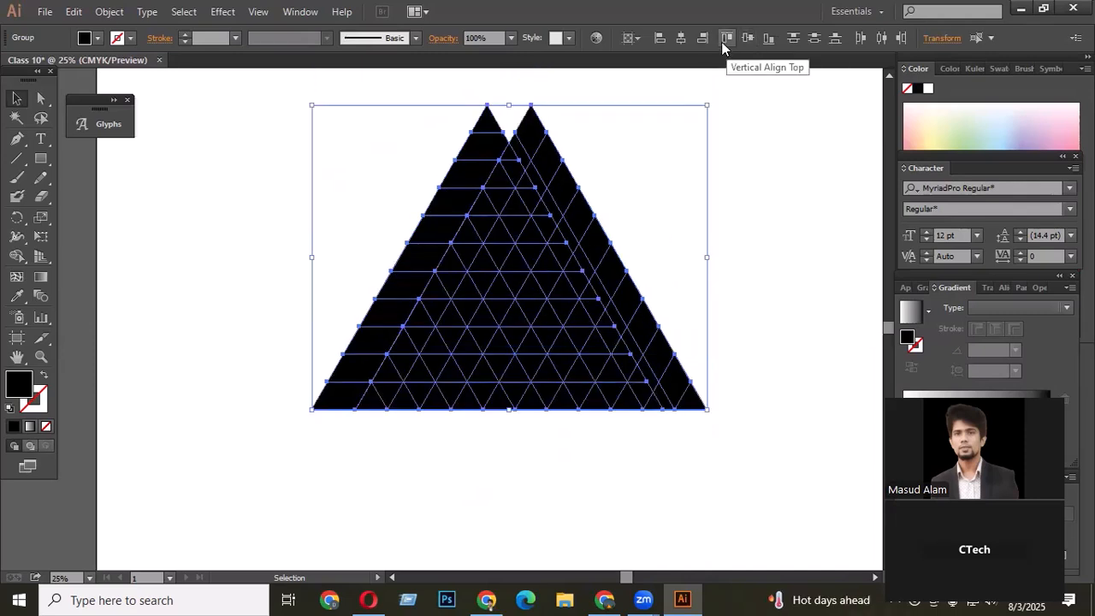
left_click(681, 38)
left_click(703, 202)
left_click_drag(721, 159, 248, 449)
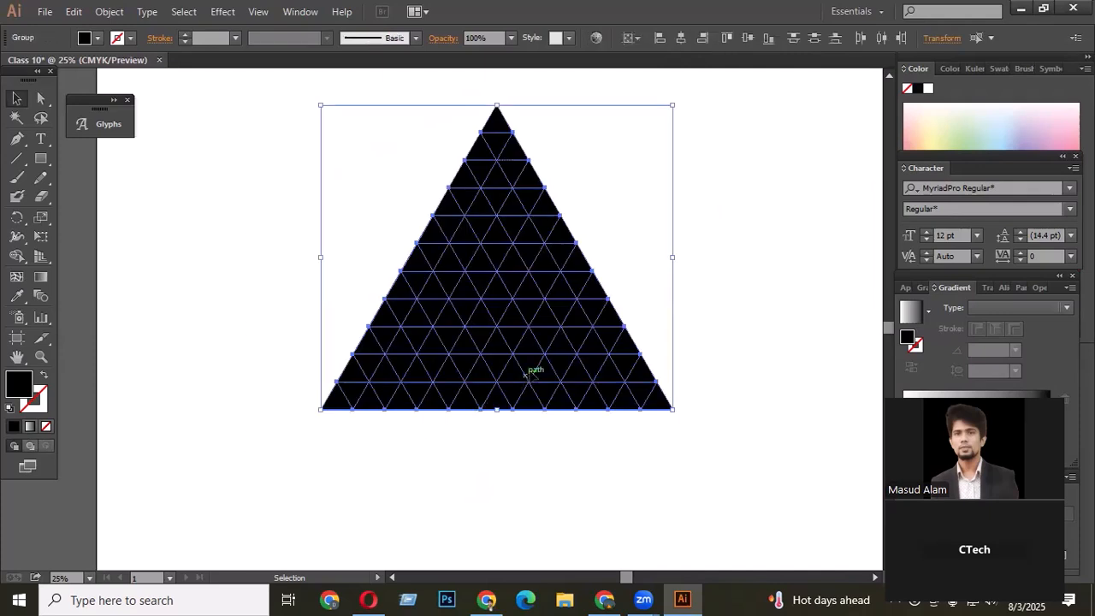
scroll(532, 371, "up", 1)
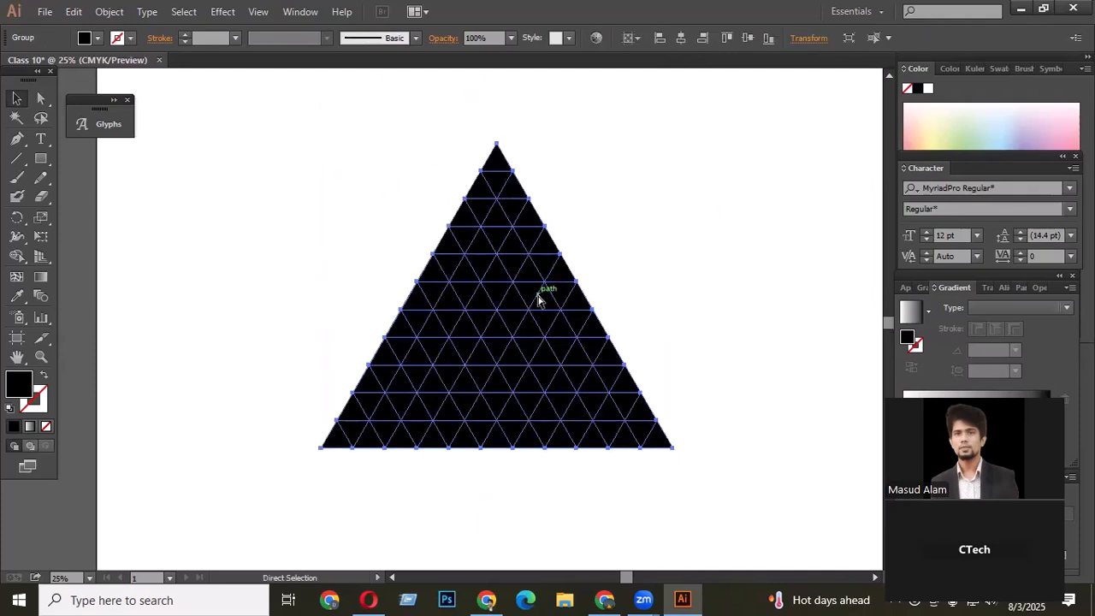
scroll(741, 310, "down", 2)
left_click(741, 304)
left_click_drag(656, 379, 539, 401)
key("ctrl+z")
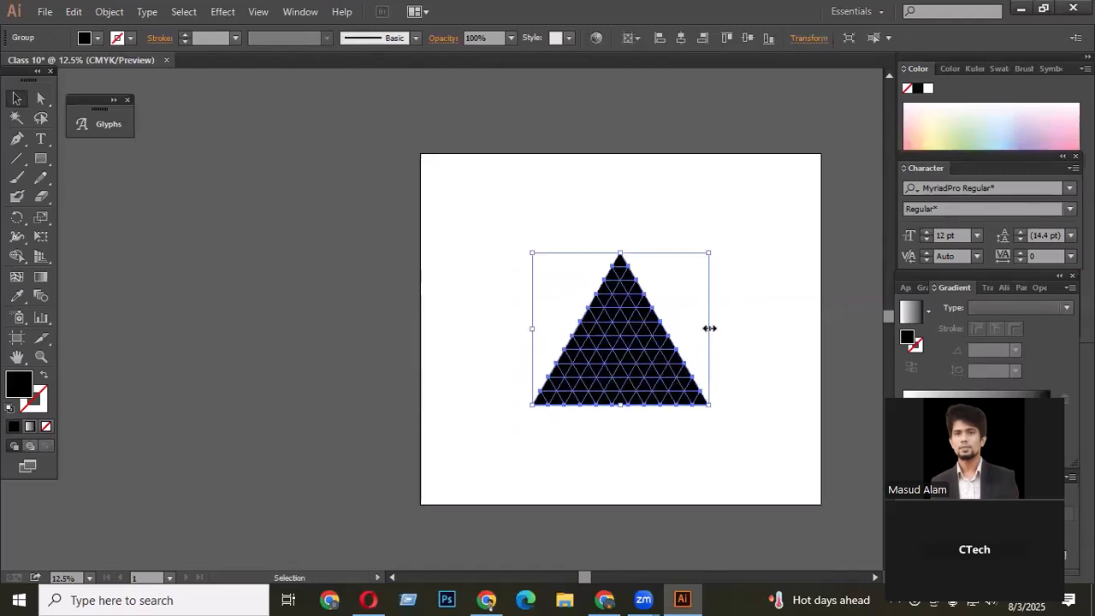
- Scale the triangular grid down and place it near the artboard's upper-left corner
left_click_drag(709, 327, 605, 350)
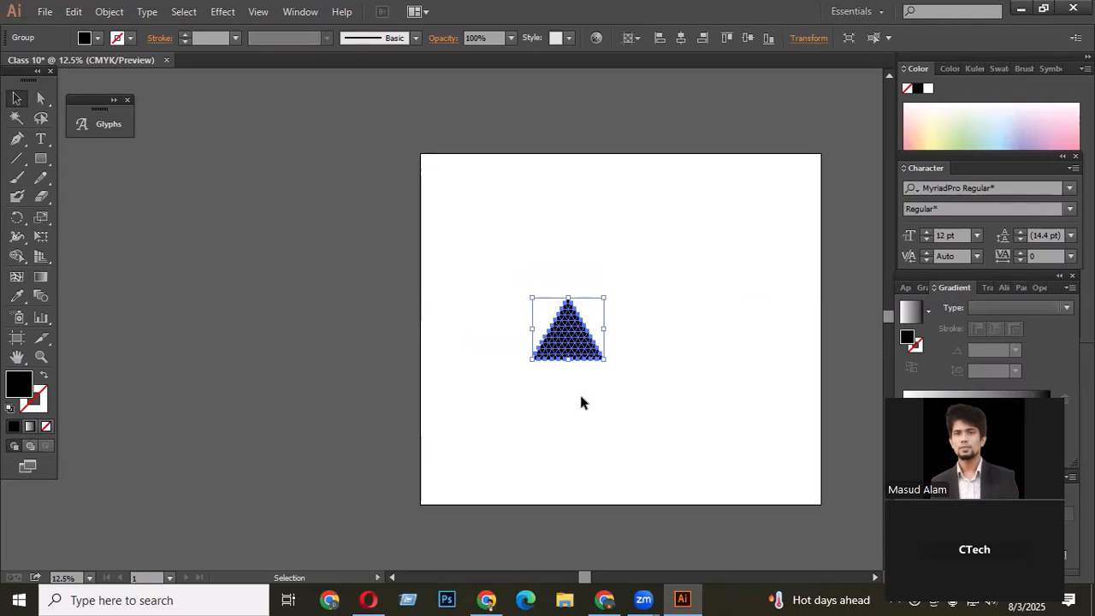
left_click_drag(558, 320, 591, 227)
- Duplicate the grid triangle to the right and repeat the duplication to make a row of four
key("a")
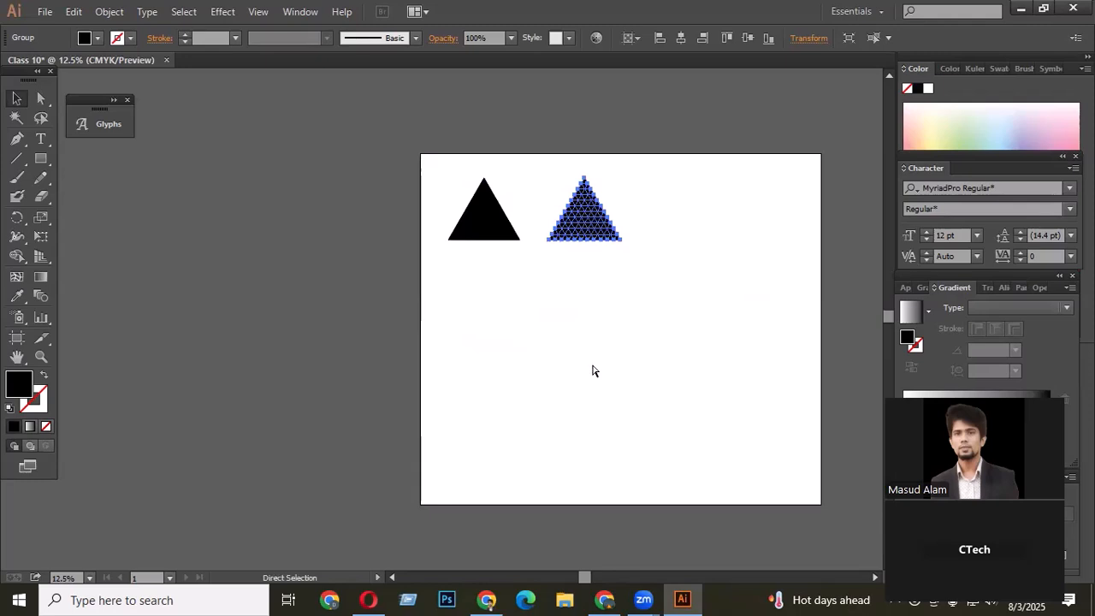
key("ctrl+d")
key("ctrl+d")
- Duplicate the row of triangles downward and repeat it to build four rows
left_click_drag(817, 267, 486, 199)
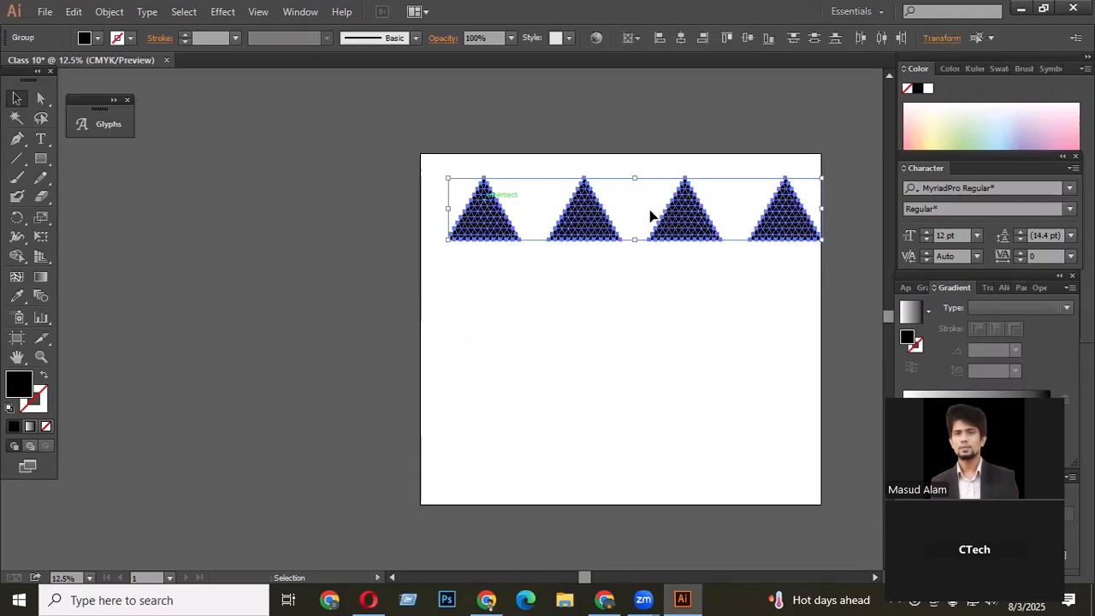
left_click_drag(821, 215, 780, 317)
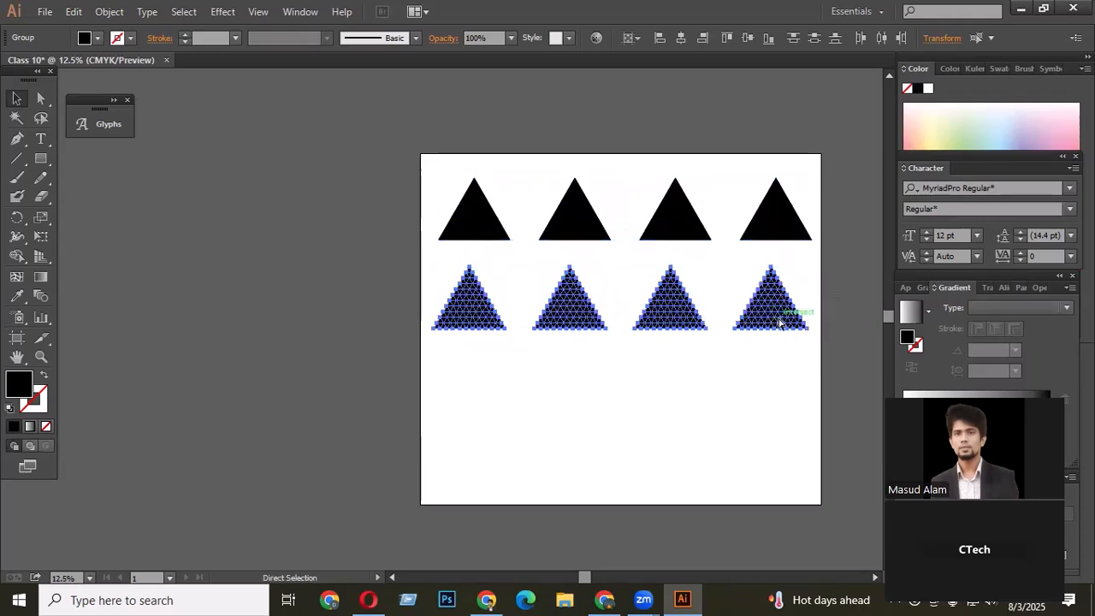
key("ctrl+z")
left_click_drag(785, 217, 776, 317)
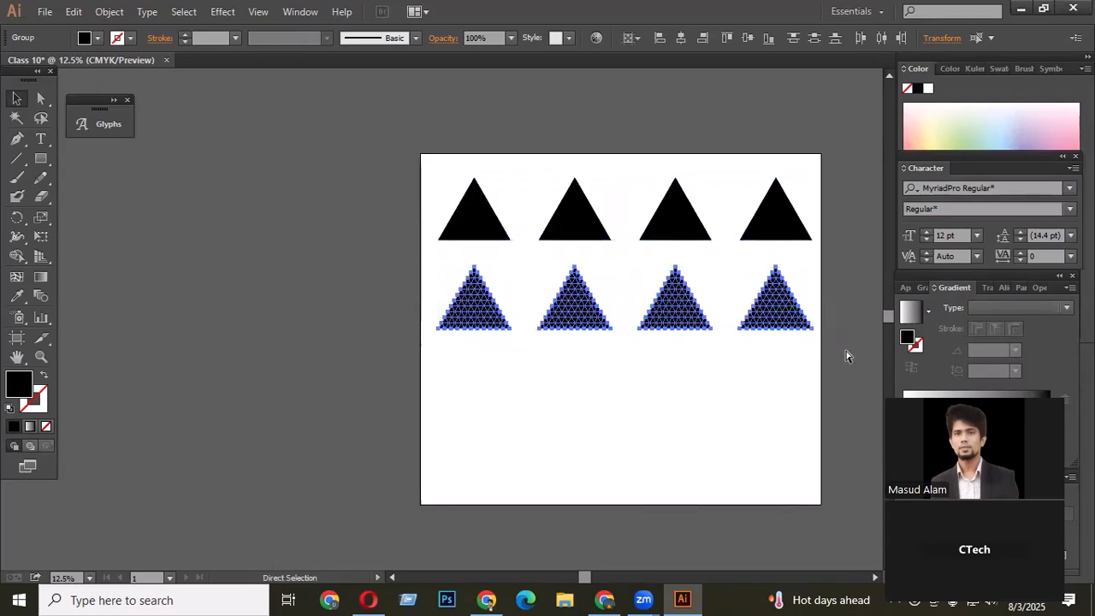
key("ctrl+d")
key("ctrl+d")
- Select the whole triangle pattern and nudge it upward on the artboard
scroll(839, 361, "down", 2)
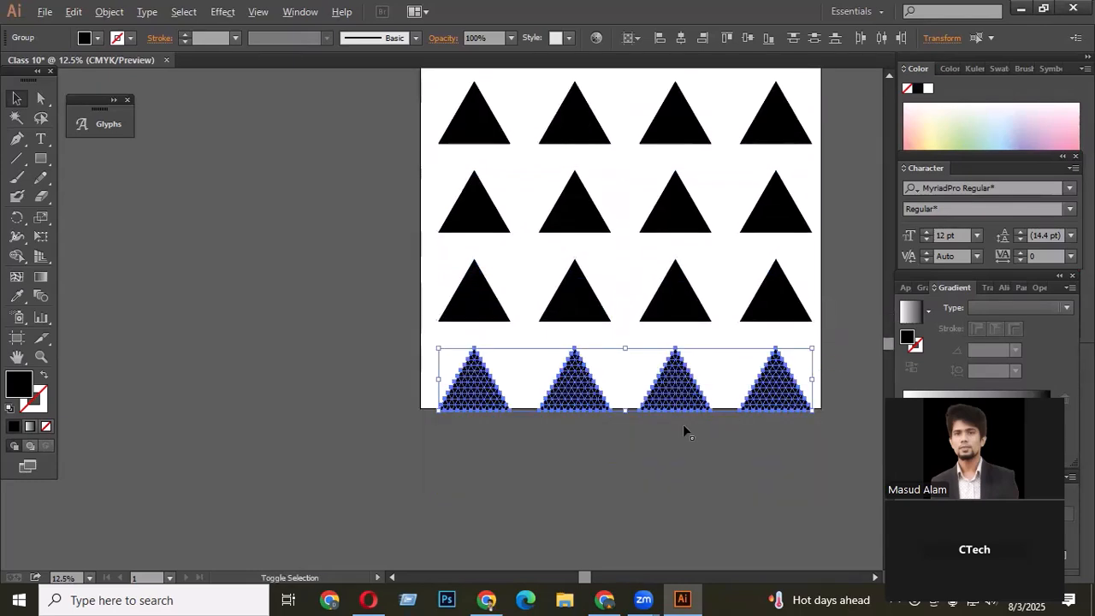
key("ctrl+minus")
left_click_drag(726, 454, 386, 208)
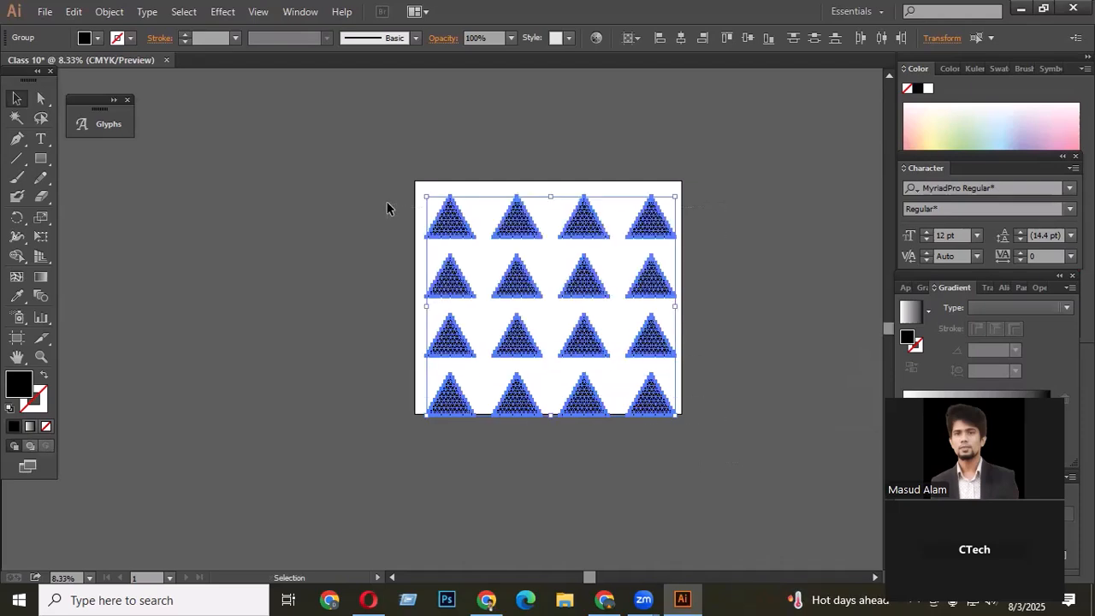
key("shift+Up")
key("shift+Up")
key("shift+Up")
key("shift+Up")
key("shift+Up")
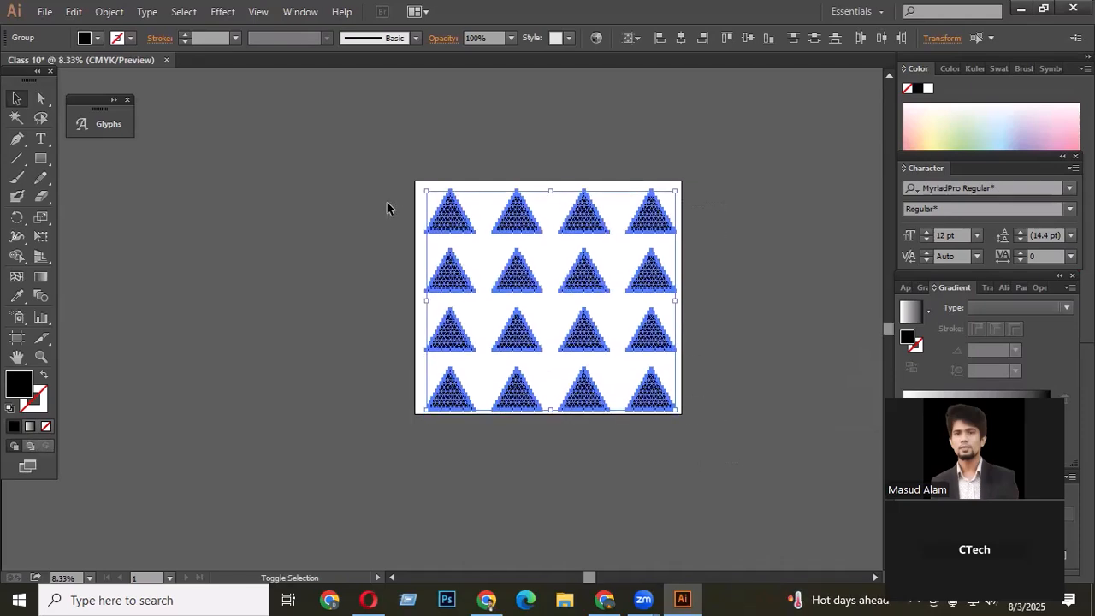
scroll(478, 339, "up", 2)
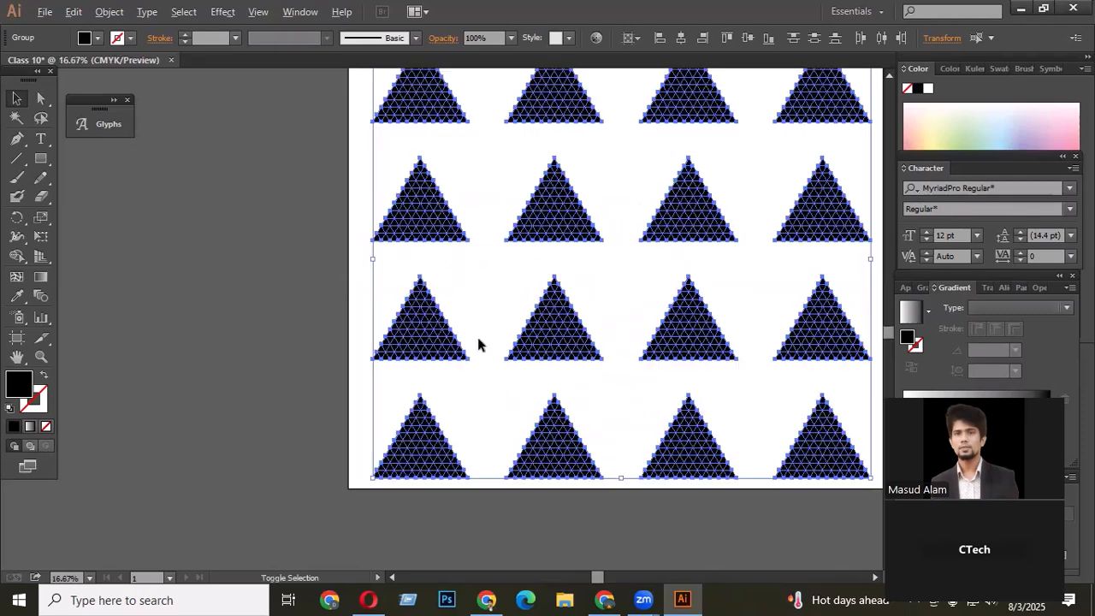
left_click(475, 295)
- Zoom in on the upper-left grid triangle and select it to inspect its pieces
scroll(483, 301, "up", 1)
scroll(494, 307, "down", 2)
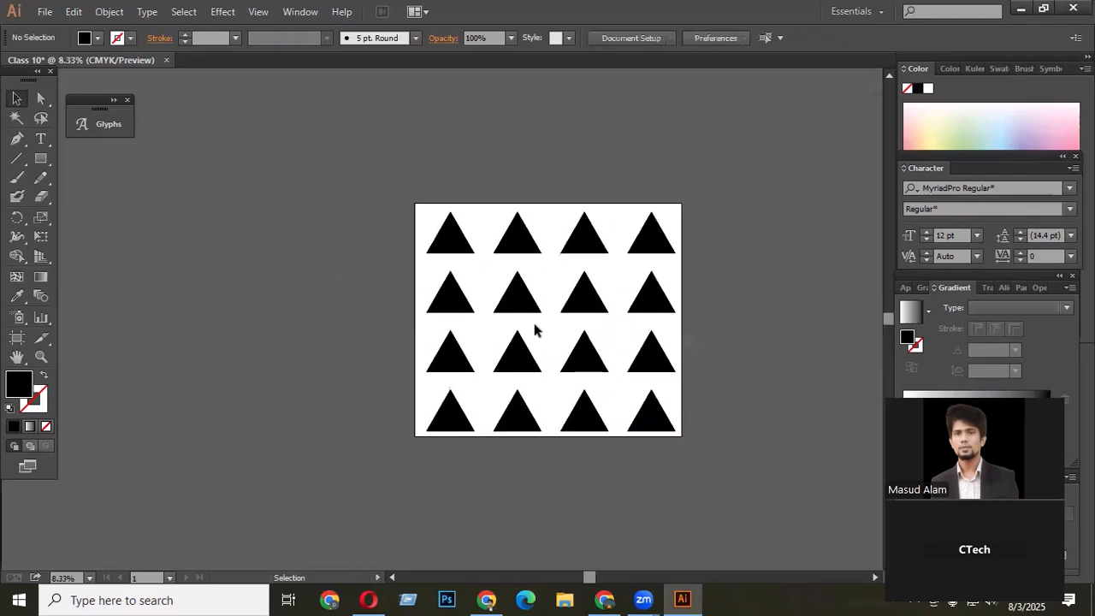
scroll(412, 291, "up", 2)
scroll(462, 279, "up", 1)
left_click_drag(420, 169, 513, 286)
scroll(479, 299, "up", 3)
left_click(450, 320)
left_click(567, 227)
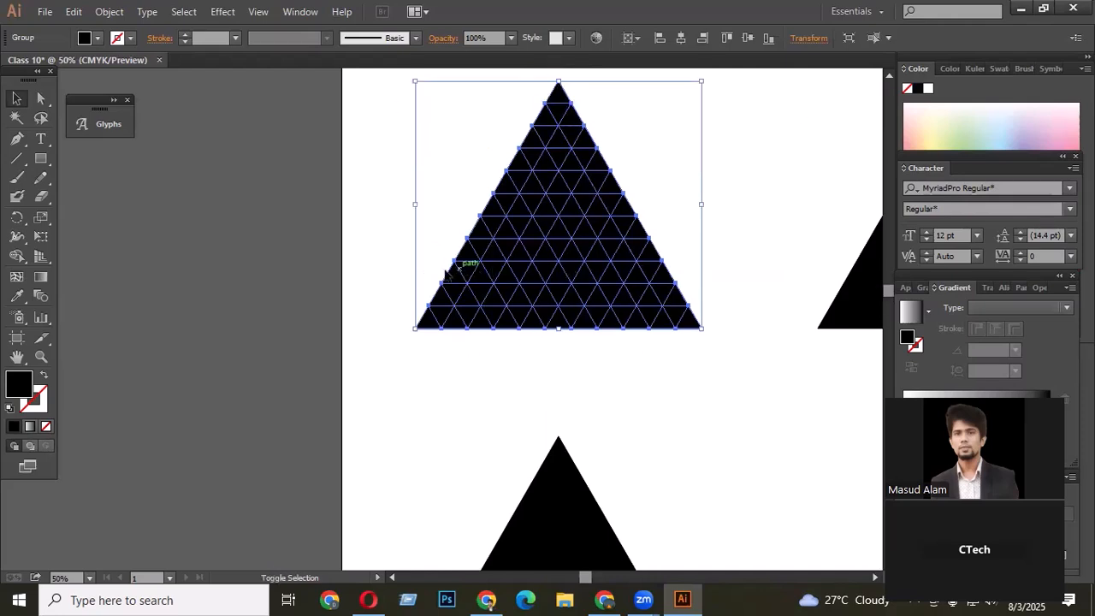
key("ctrl+1")
scroll(553, 309, "up", 2)
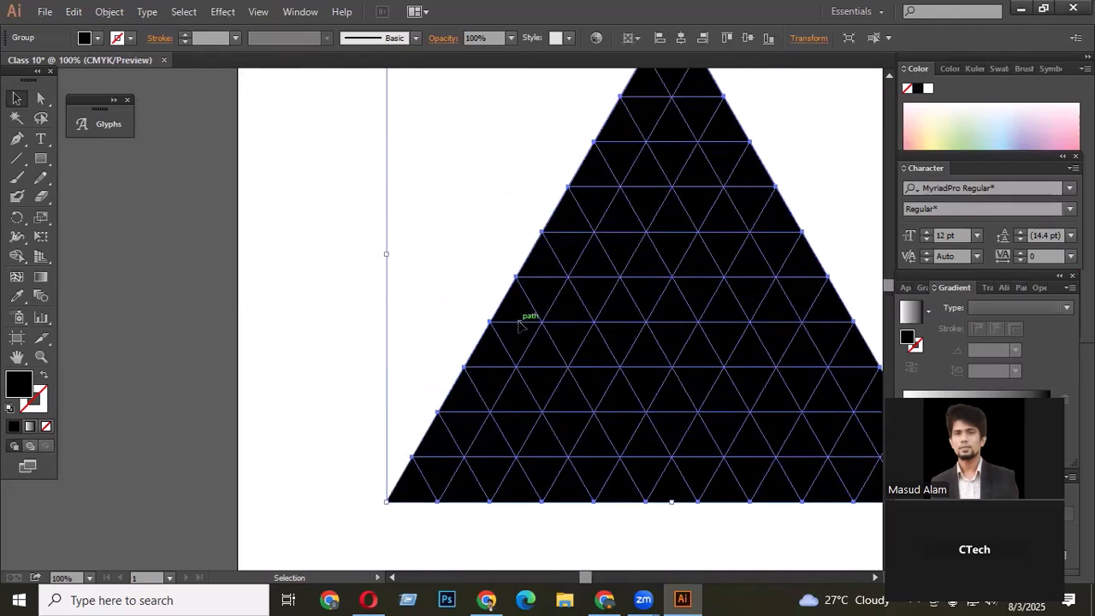
key("ctrl+minus")
key("ctrl+minus")
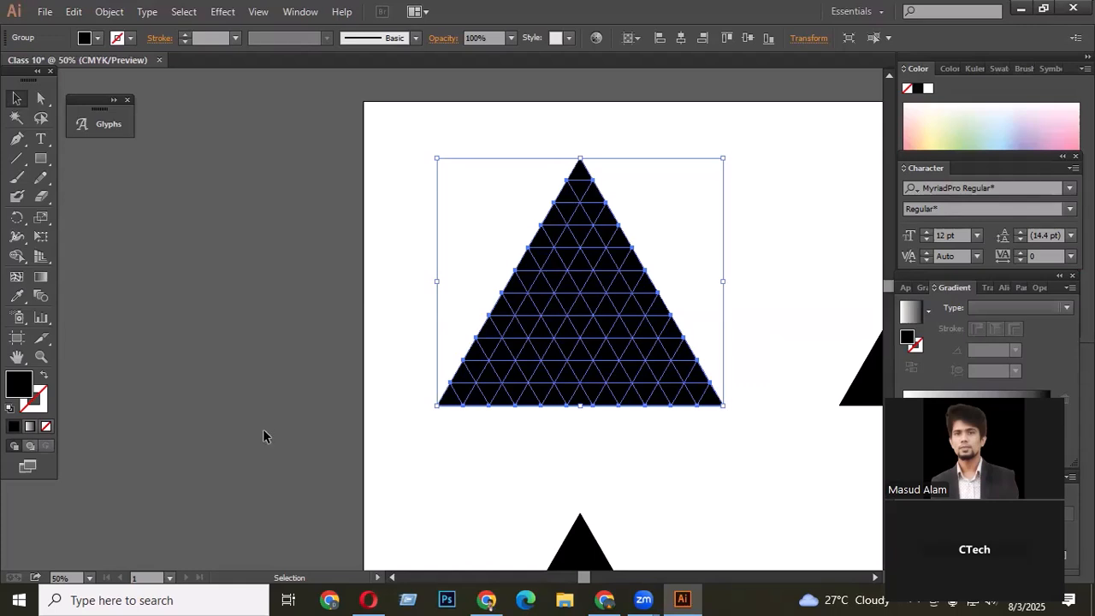
scroll(605, 452, "down", 1)
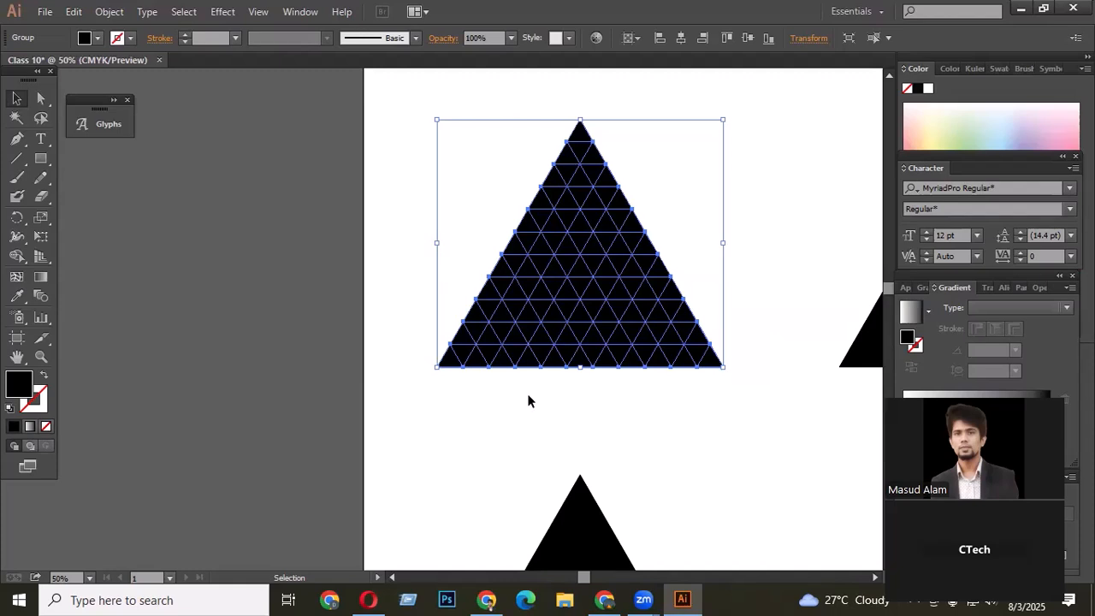
scroll(613, 251, "up", 1)
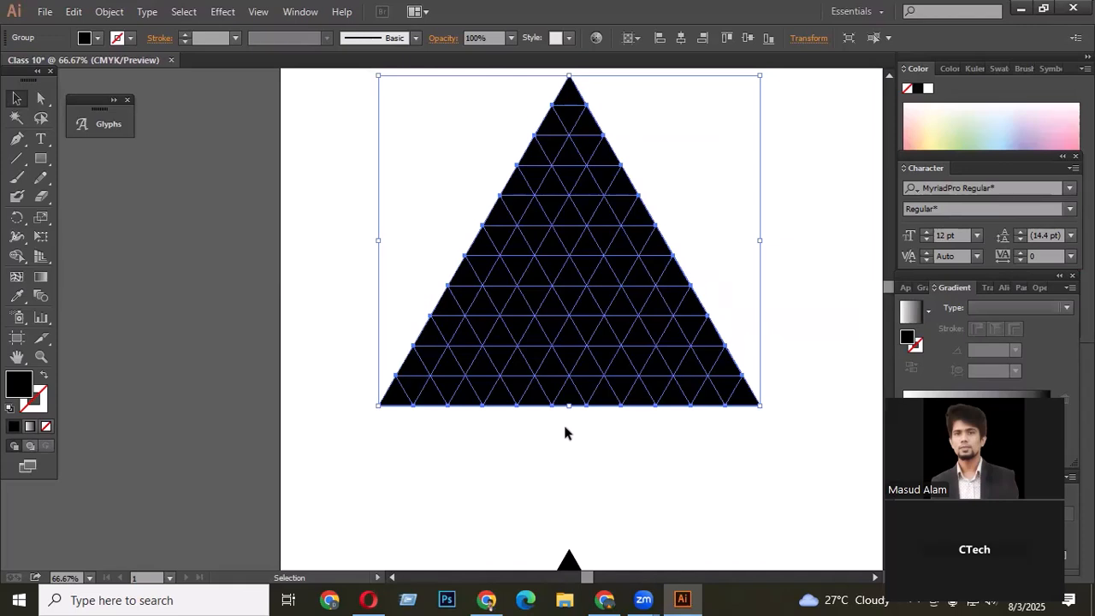
- Try removing a diagonal strip of pieces from the lower-left of the grid triangle with Shape Builder, then undo it
left_click(17, 257)
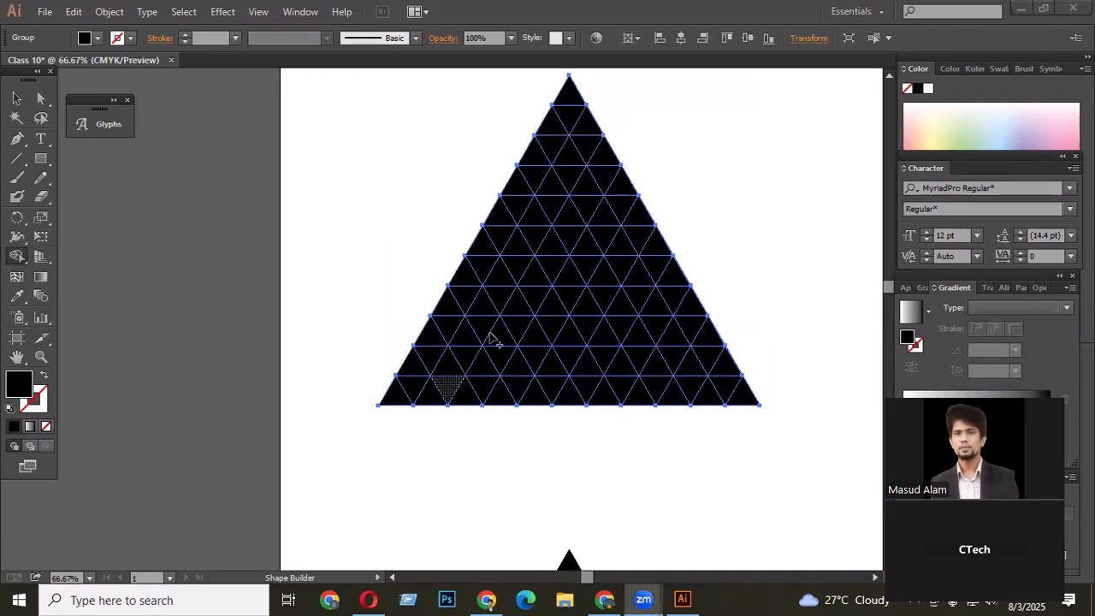
left_click(16, 98)
left_click(325, 185)
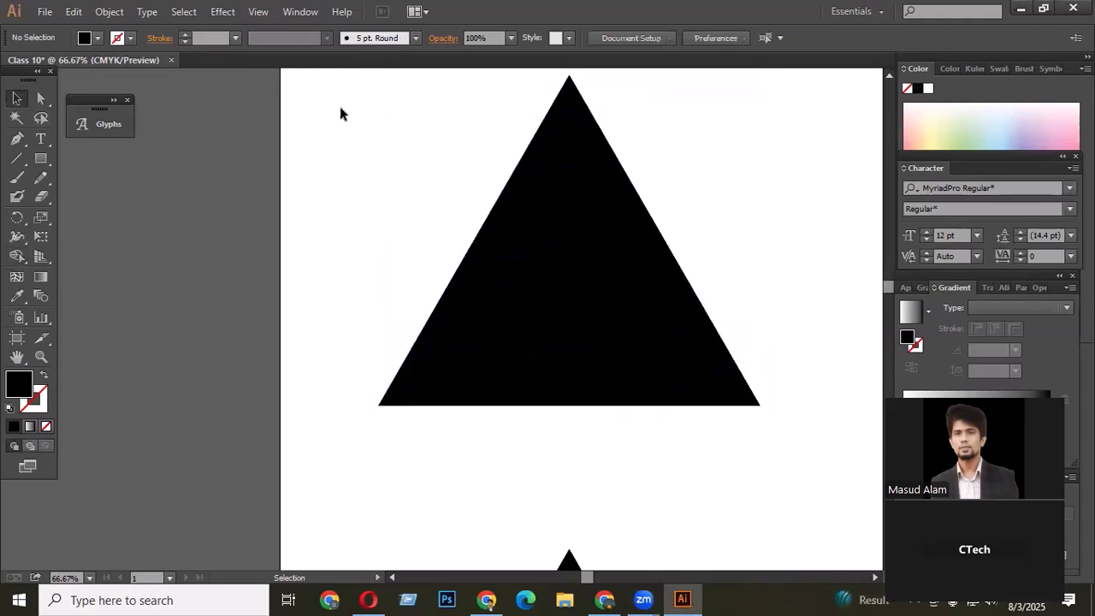
left_click_drag(339, 109, 765, 440)
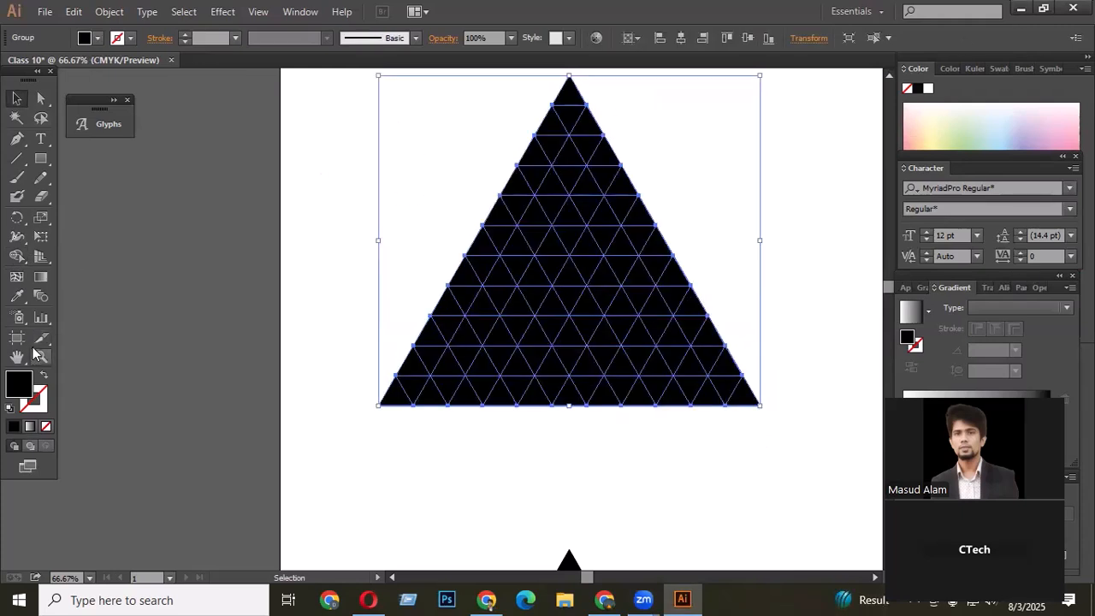
left_click(17, 255)
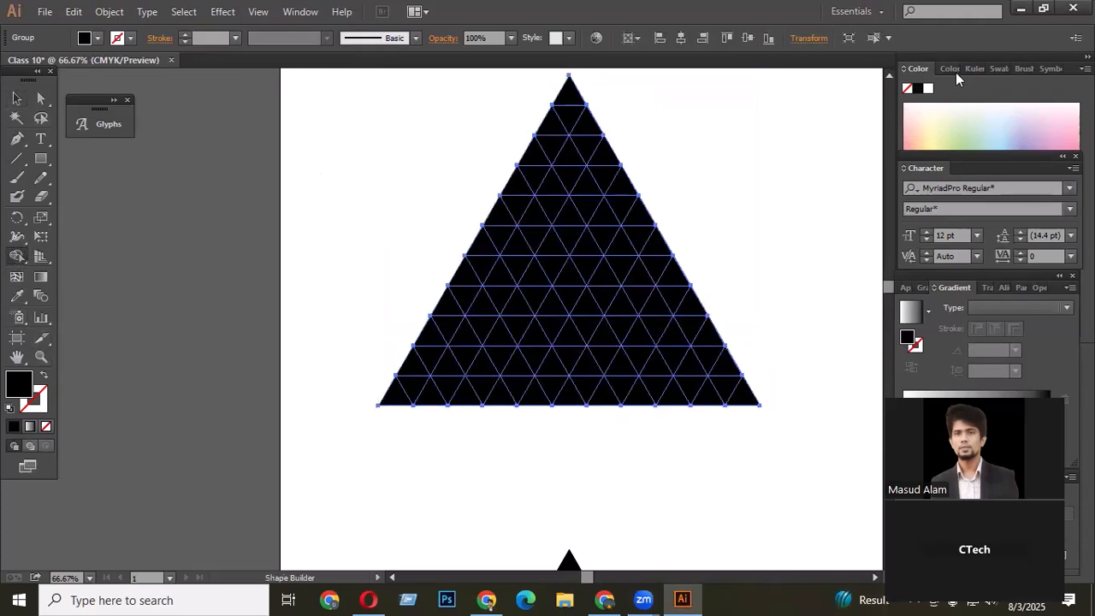
scroll(432, 389, "up", 1)
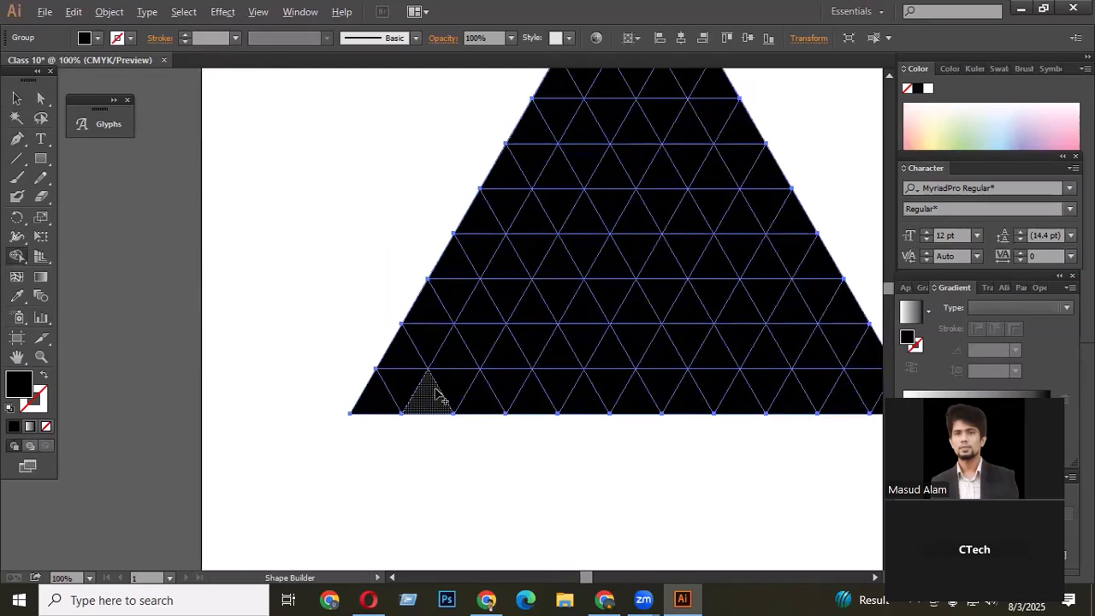
scroll(503, 385, "down", 2)
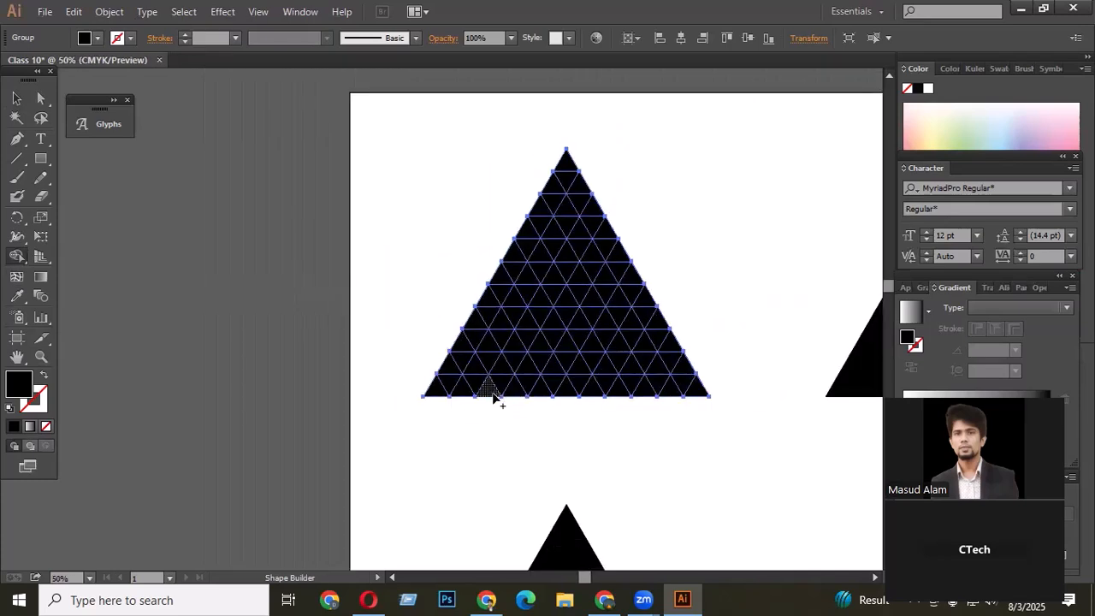
left_click(493, 394)
mouse_move(504, 340)
left_mouse_down()
mouse_move(511, 315)
mouse_move(460, 408)
left_mouse_up()
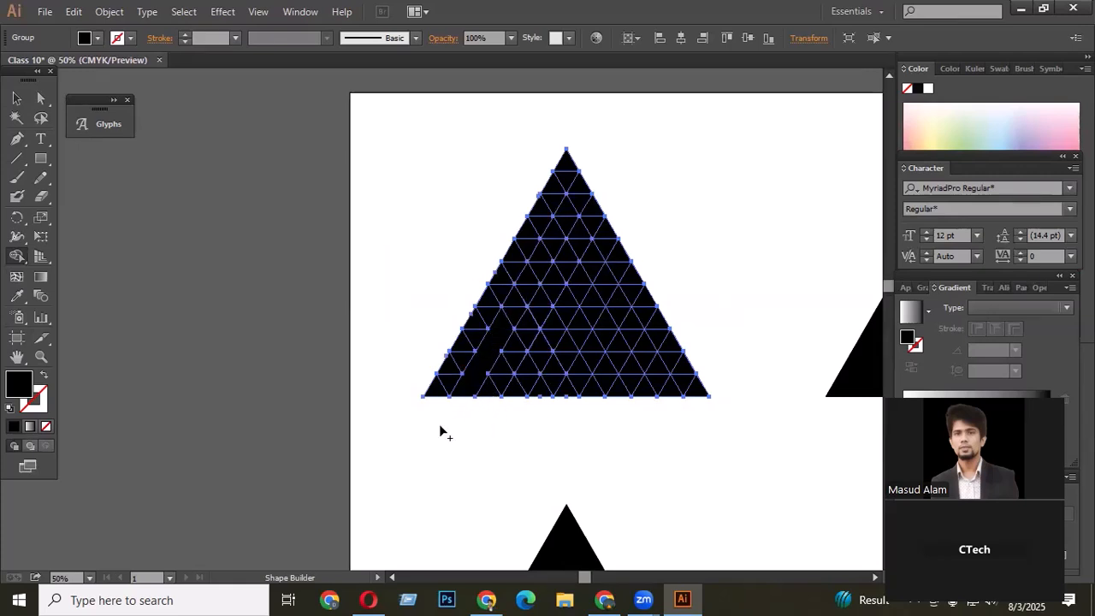
left_click(475, 382, "alt")
scroll(419, 457, "up", 2)
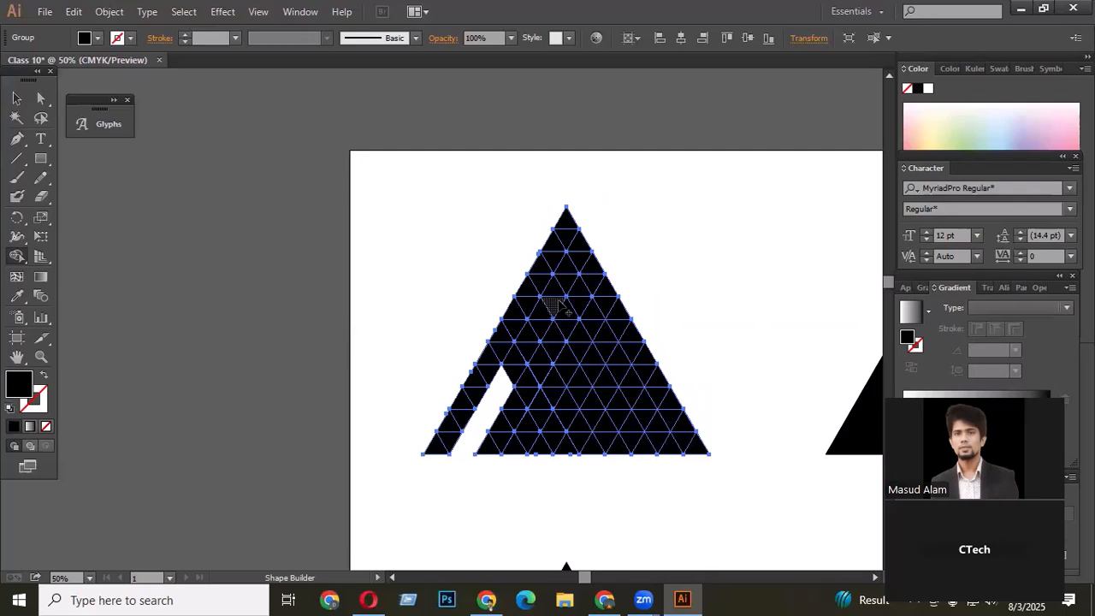
key("ctrl+z")
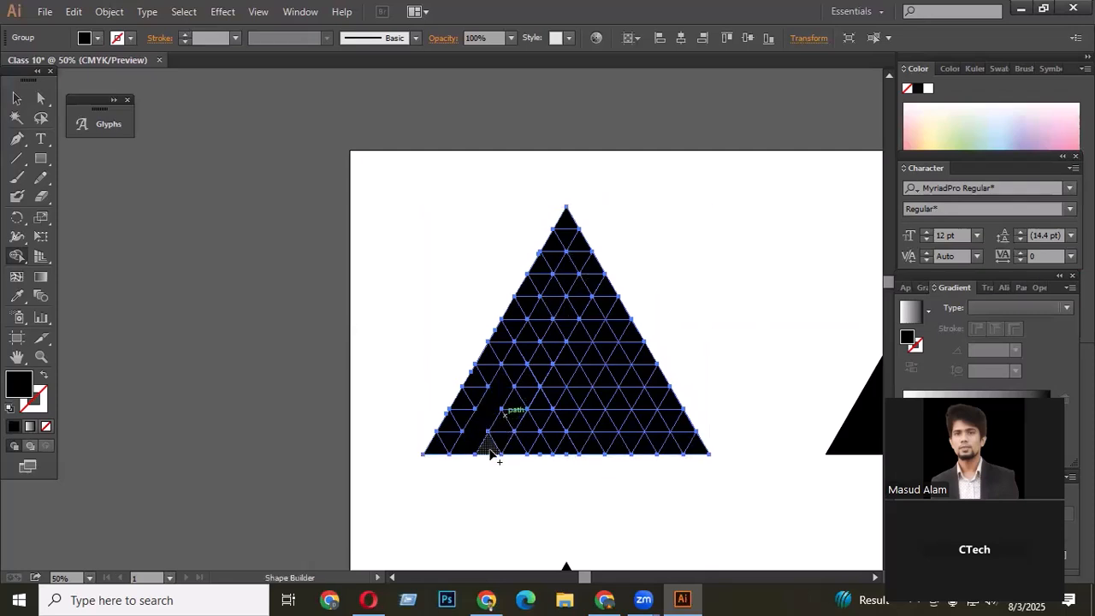
key("ctrl+z")
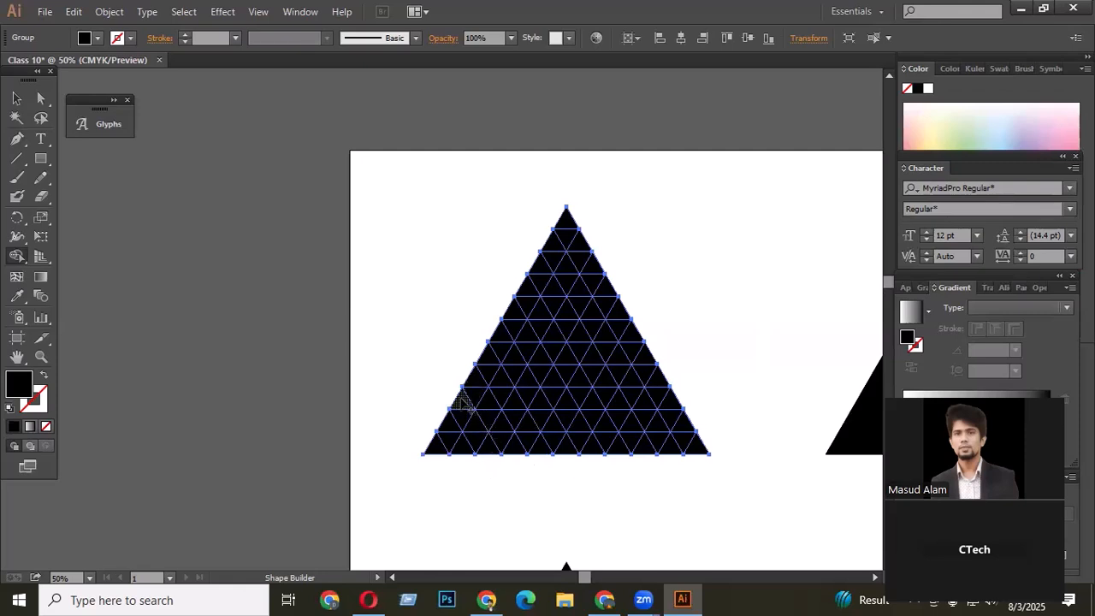
- Try removing the lower-left corner pieces of the grid triangle with Shape Builder, then undo it
left_click_drag(461, 400, 473, 425)
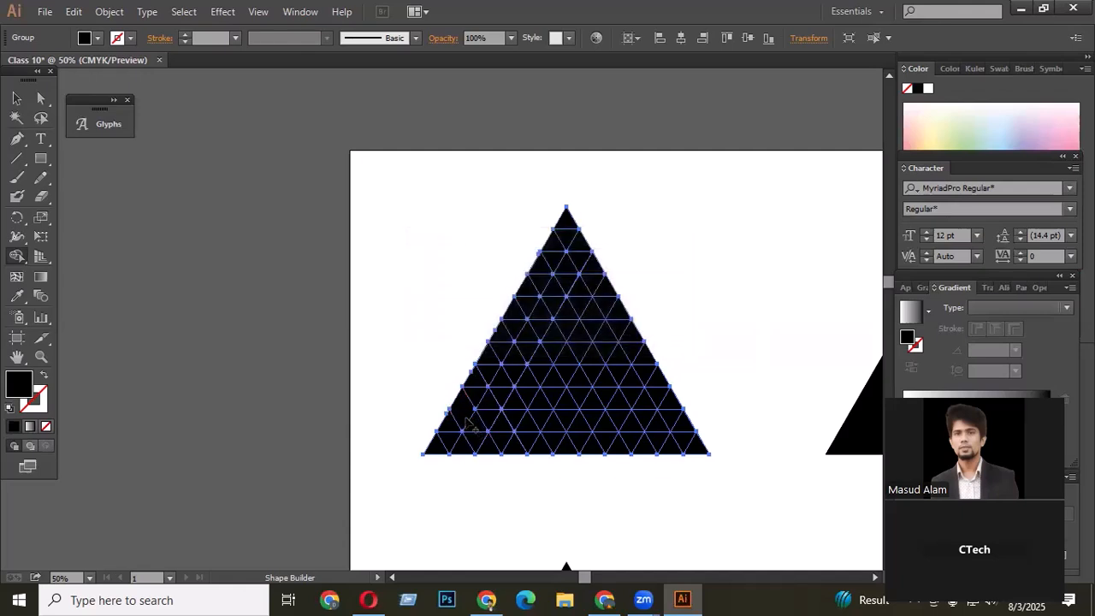
left_click(469, 419, "alt")
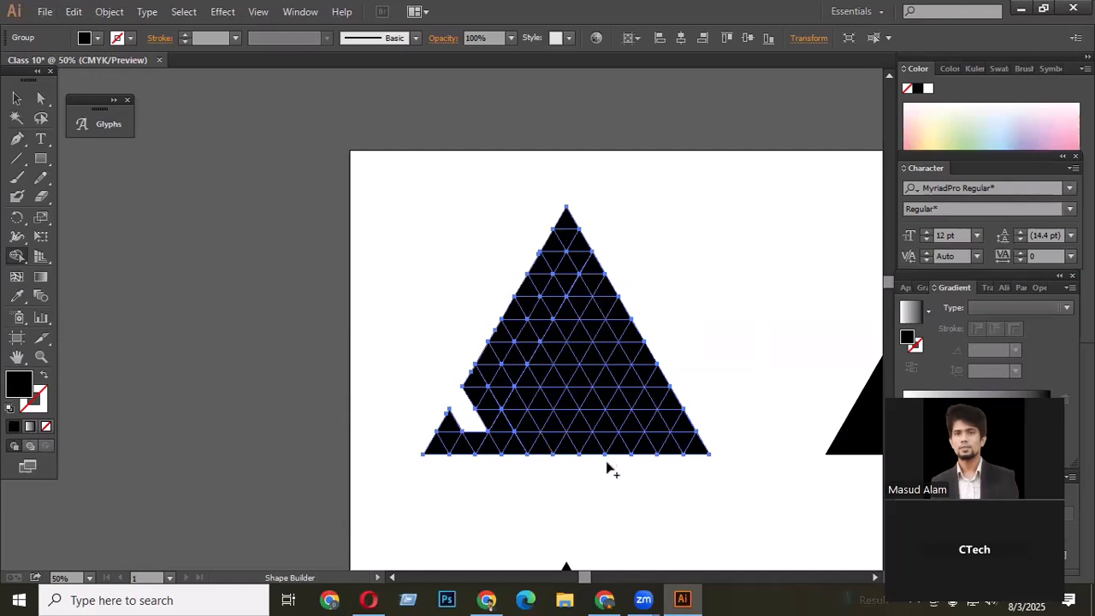
key("ctrl+z")
key("ctrl+z")
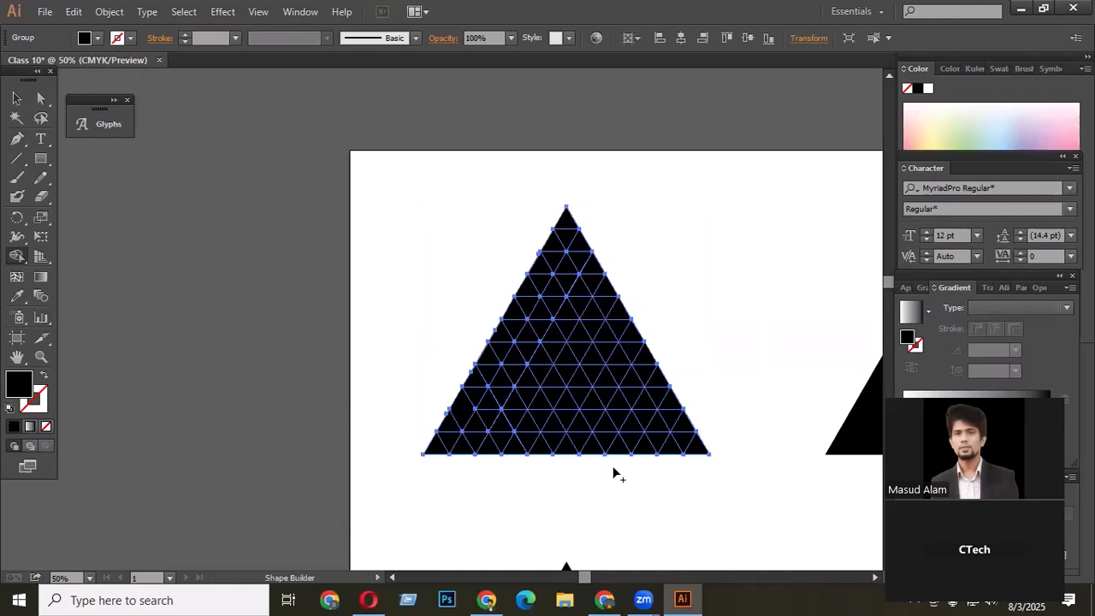
scroll(615, 469, "down", 2)
- Add a 300.4 pt letter S as text in the artboard's upper-left corner
left_click(45, 141)
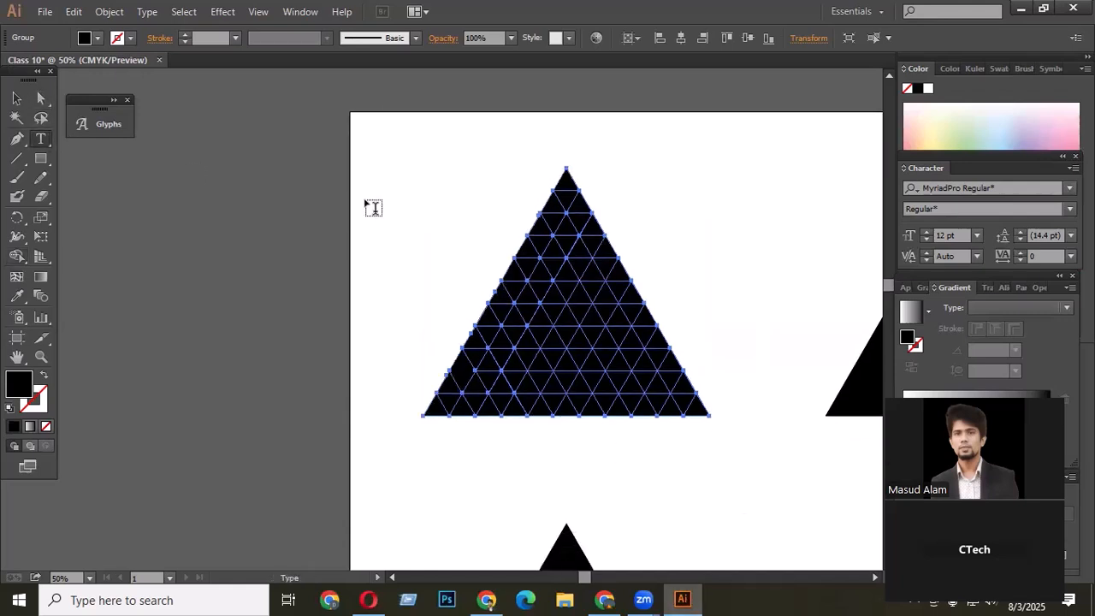
left_click(382, 195)
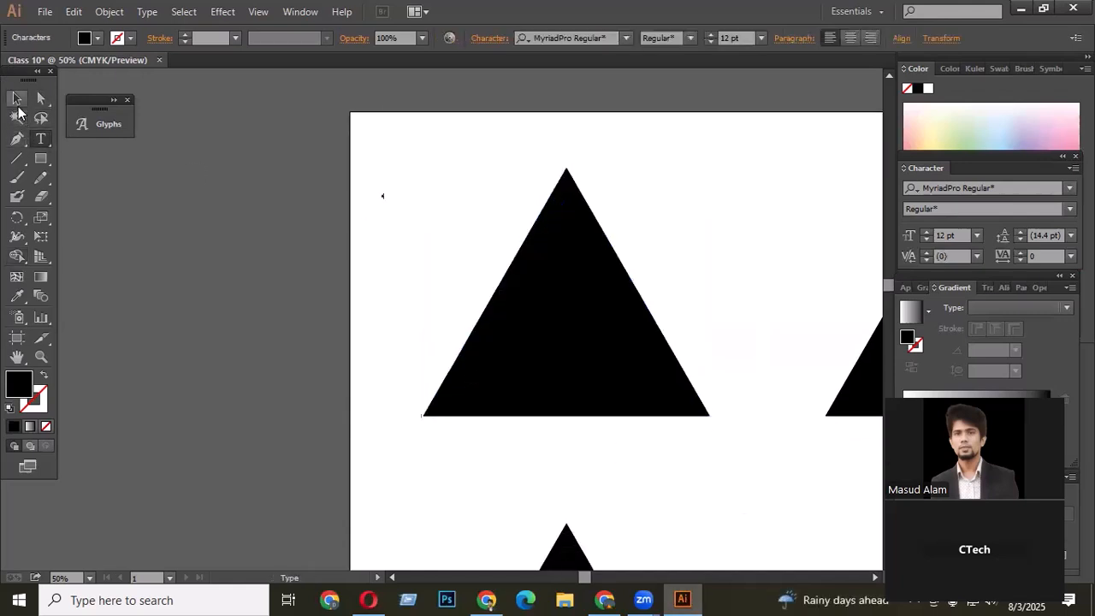
left_click(17, 101)
left_click_drag(385, 202, 550, 455)
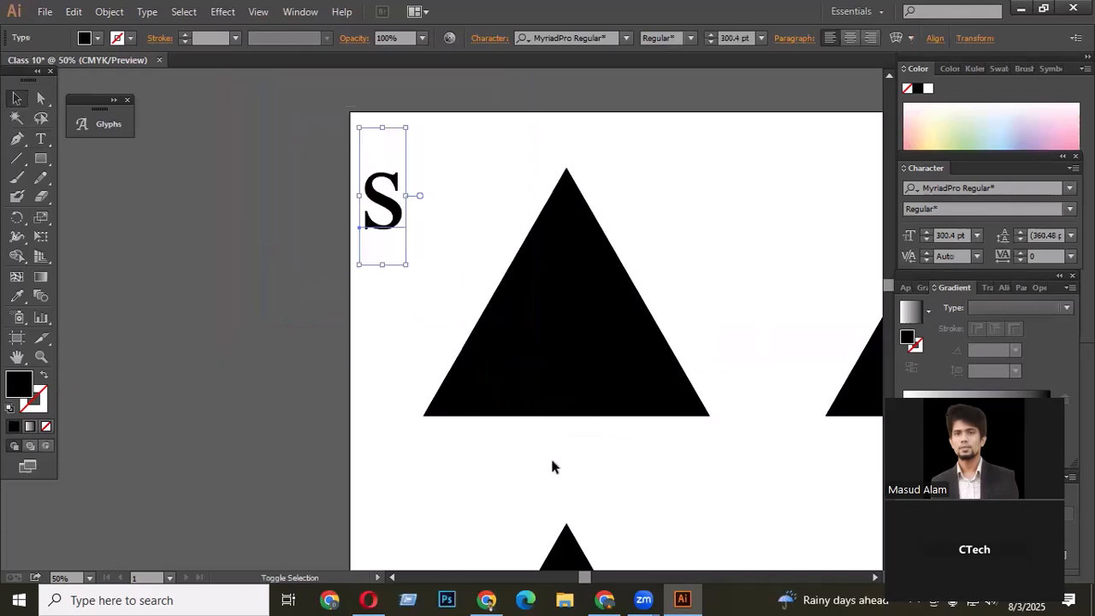
- Reselect the grid triangle and remove a diagonal row of pieces with Shape Builder, splitting it into two parts
scroll(549, 455, "up", 2)
scroll(578, 325, "down", 1)
left_click_drag(658, 220, 476, 411)
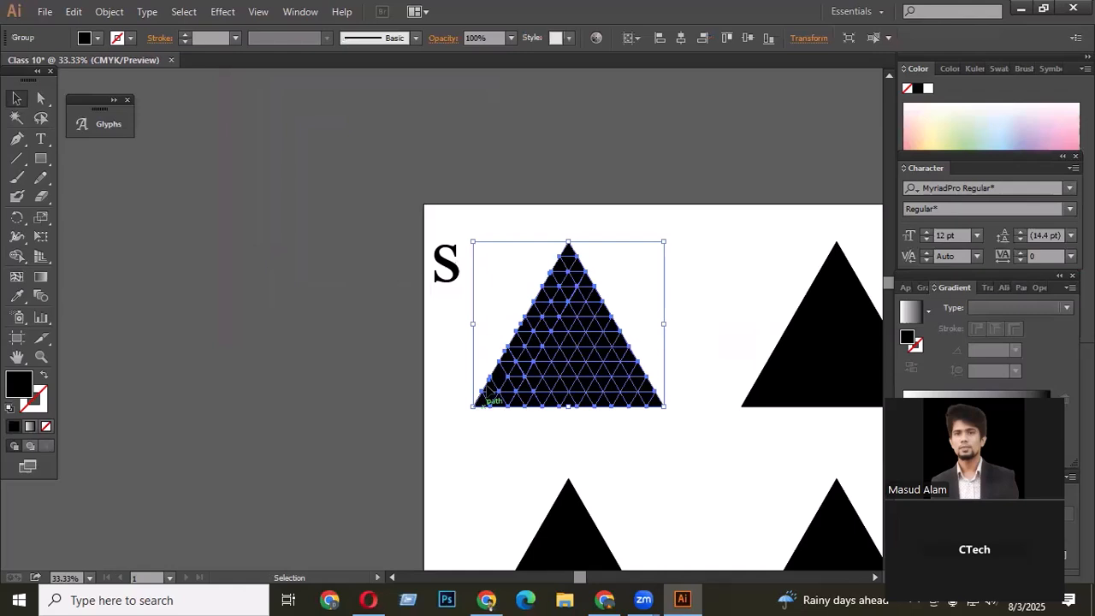
left_click(445, 266, "shift")
left_click(444, 267, "shift")
scroll(534, 376, "up", 1)
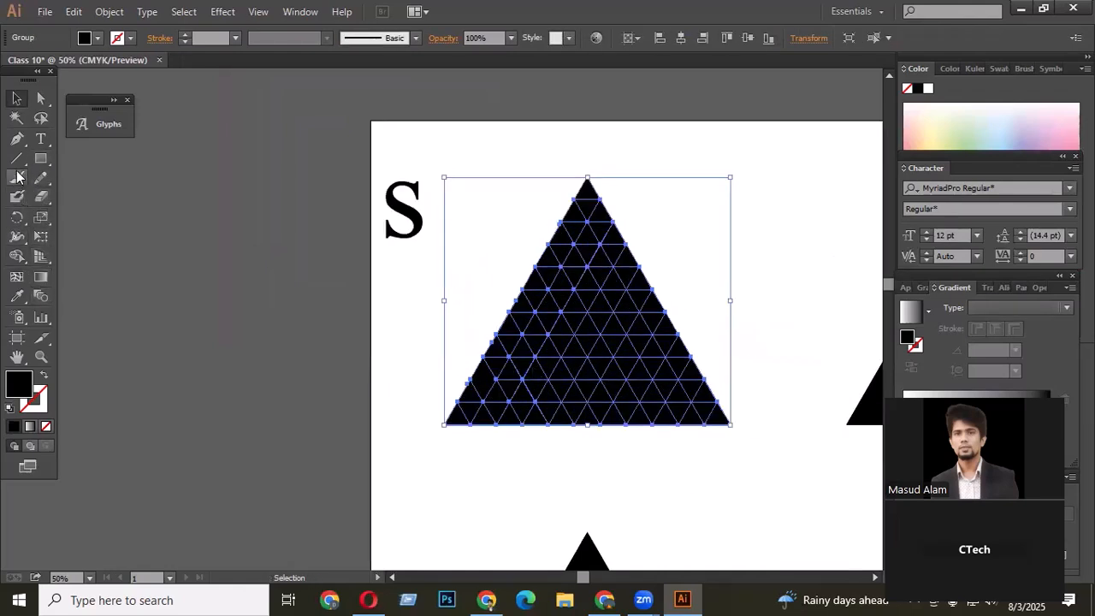
left_click(16, 255)
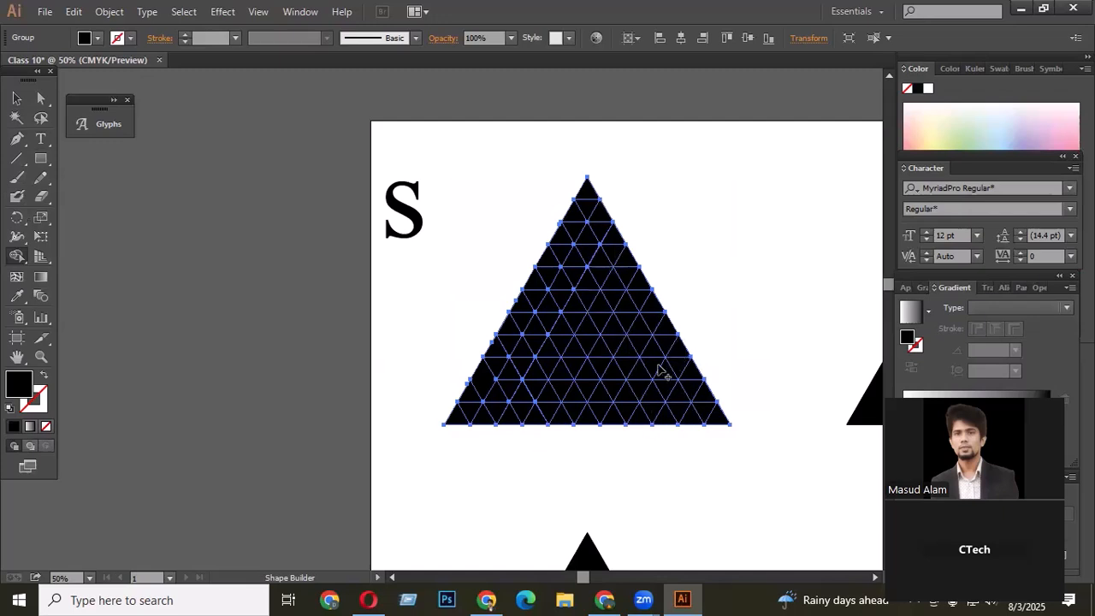
scroll(656, 368, "up", 1)
scroll(624, 290, "down", 1)
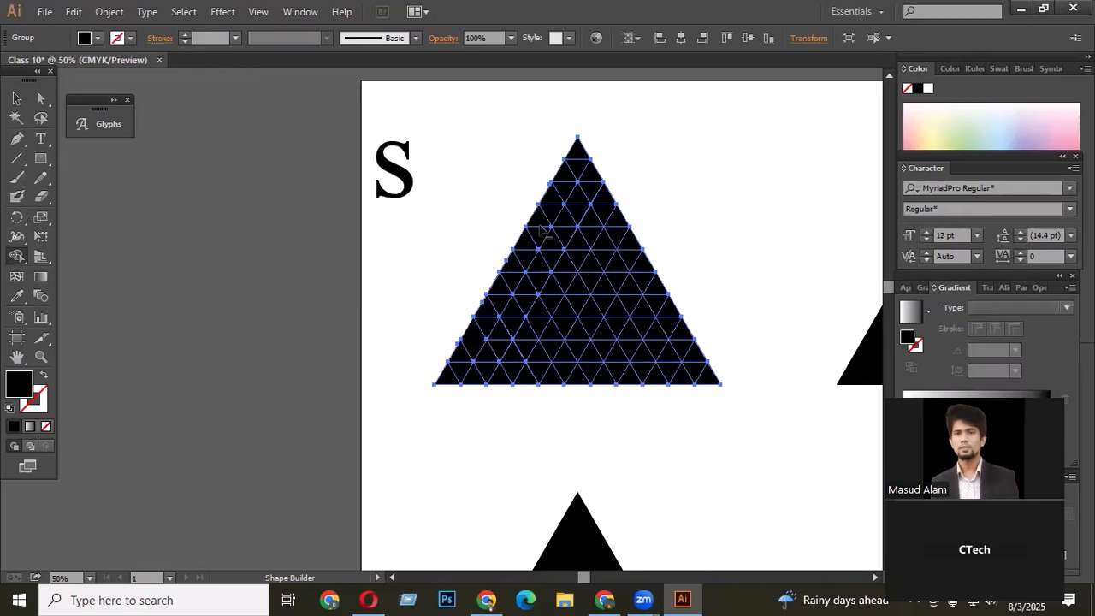
left_click_drag(534, 210, 635, 392)
left_click_drag(650, 434, 650, 435)
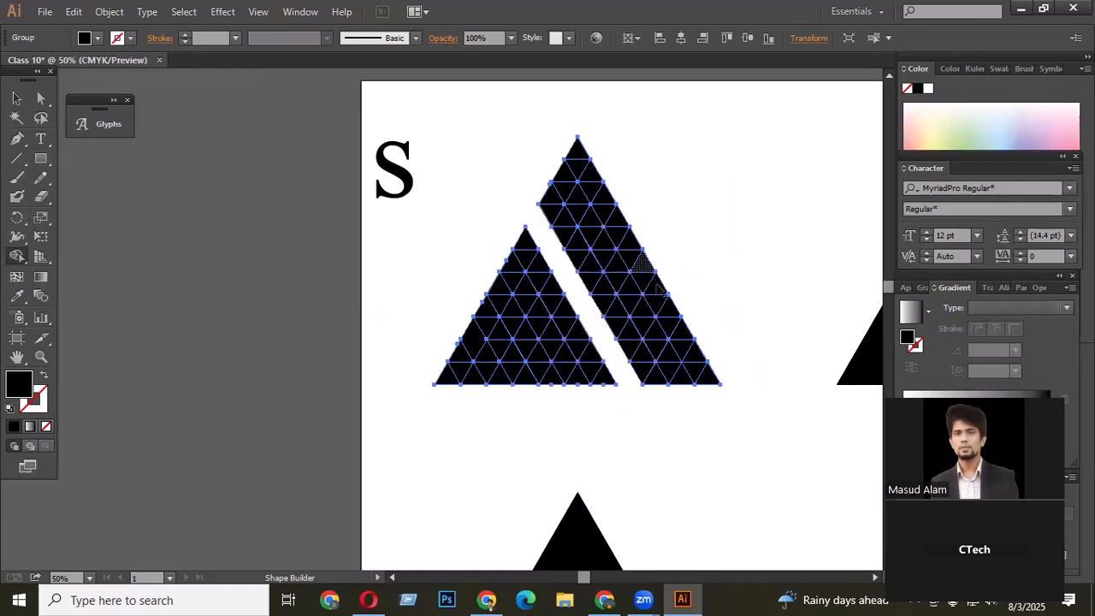
scroll(642, 256, "up", 1)
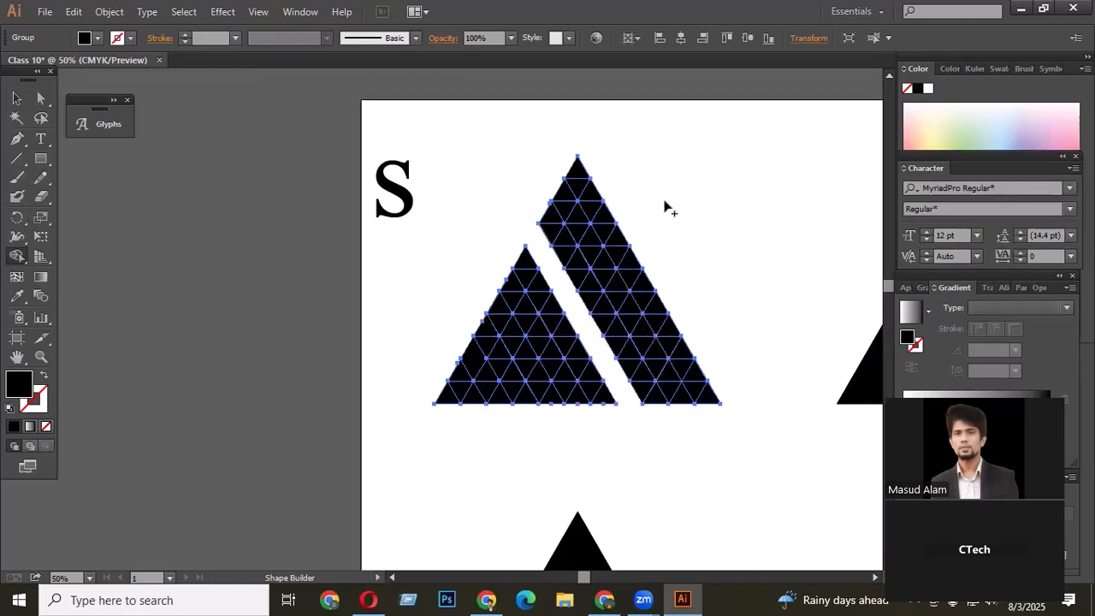
- Remove two more diagonal strips of pieces from the right-hand part of the triangle with Shape Builder
left_click_drag(652, 342, 692, 421)
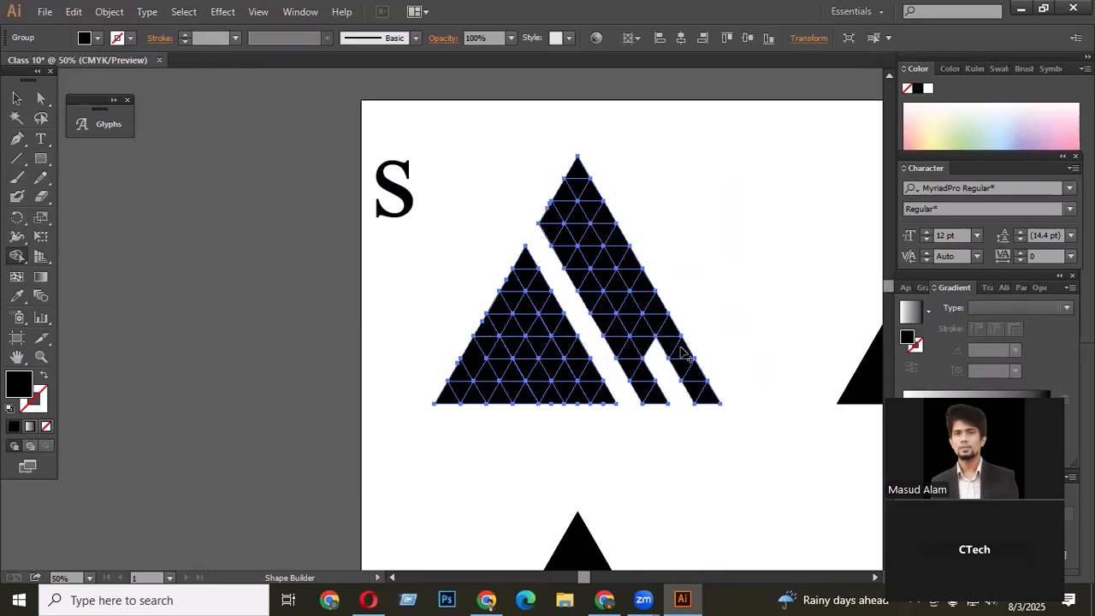
scroll(580, 257, "up", 2)
mouse_move(578, 265)
left_mouse_down()
mouse_move(577, 250)
mouse_move(670, 430)
left_mouse_up()
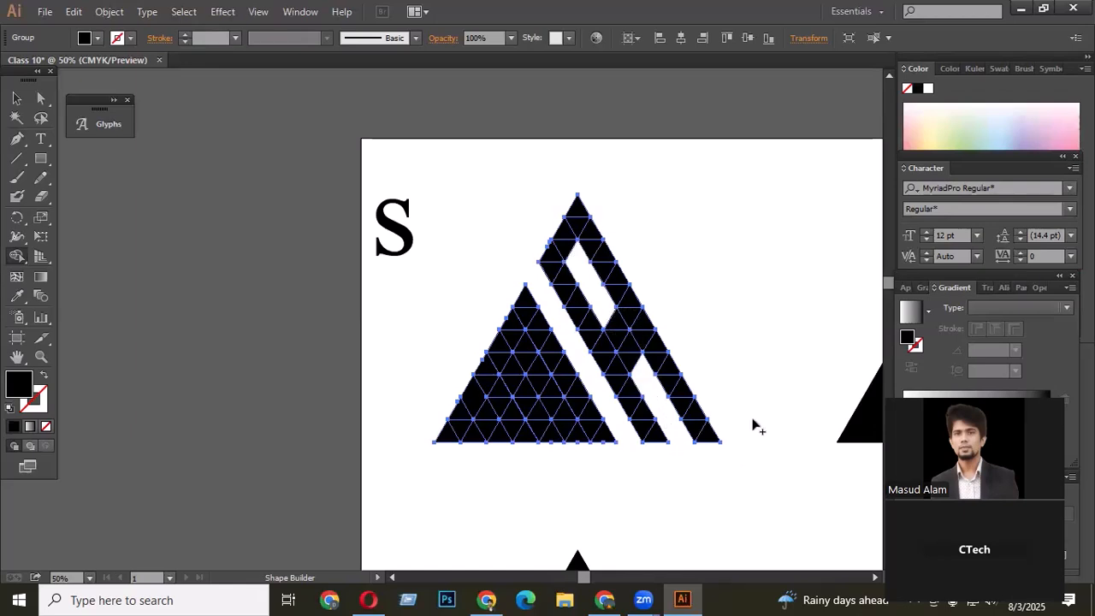
scroll(725, 403, "up", 1)
scroll(645, 406, "up", 1)
scroll(647, 402, "down", 1)
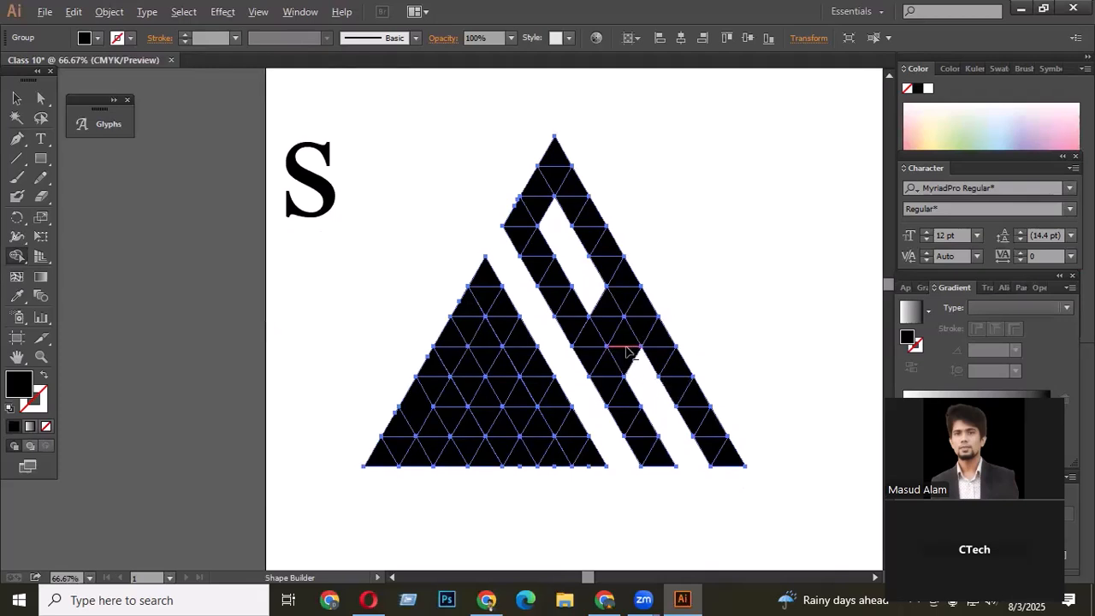
- Undo the last Shape Builder edit and merge pieces into a horizontal crossbar linking the two right-hand stripes
scroll(591, 291, "up", 1)
scroll(649, 333, "down", 3)
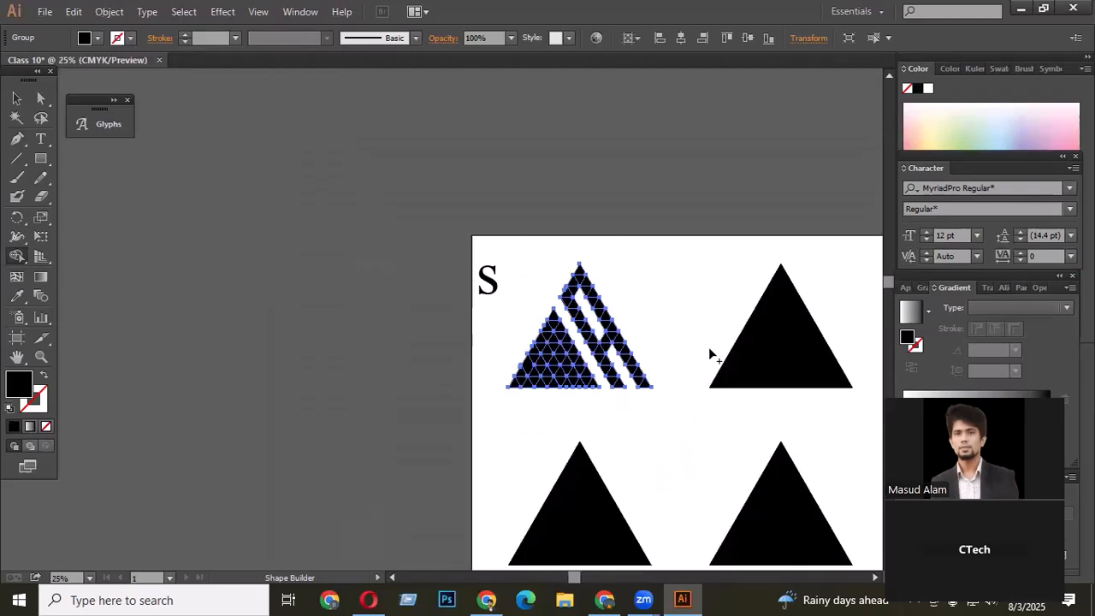
scroll(602, 334, "up", 2)
scroll(621, 360, "up", 2)
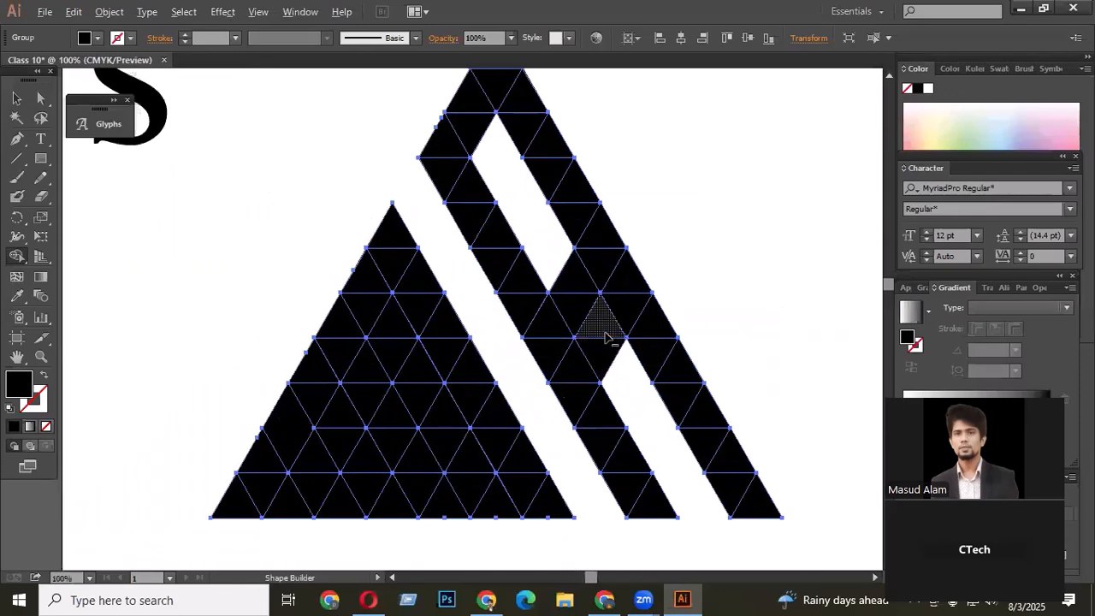
scroll(626, 347, "down", 1)
scroll(630, 276, "up", 2)
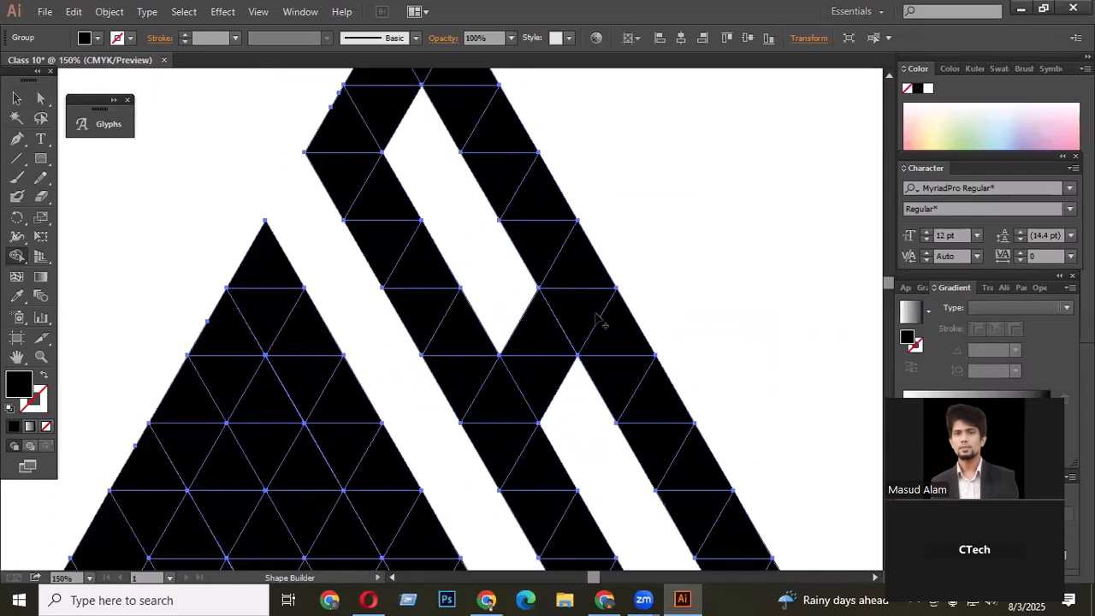
key("ctrl")
key("ctrl")
key("ctrl+z")
scroll(653, 339, "down", 1)
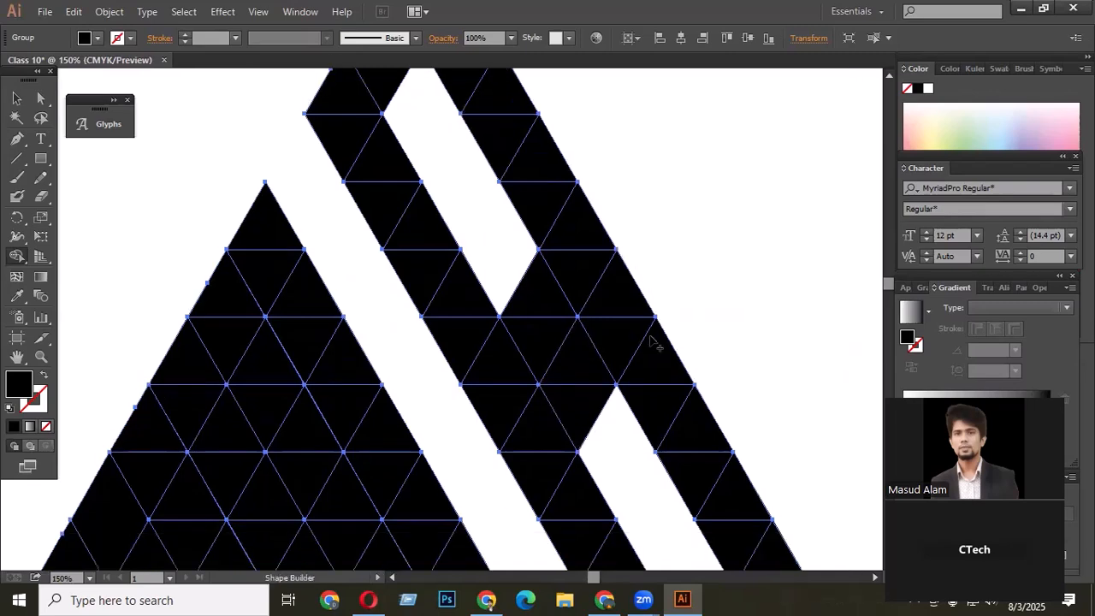
left_click(555, 300, "alt")
left_click(597, 413, "alt")
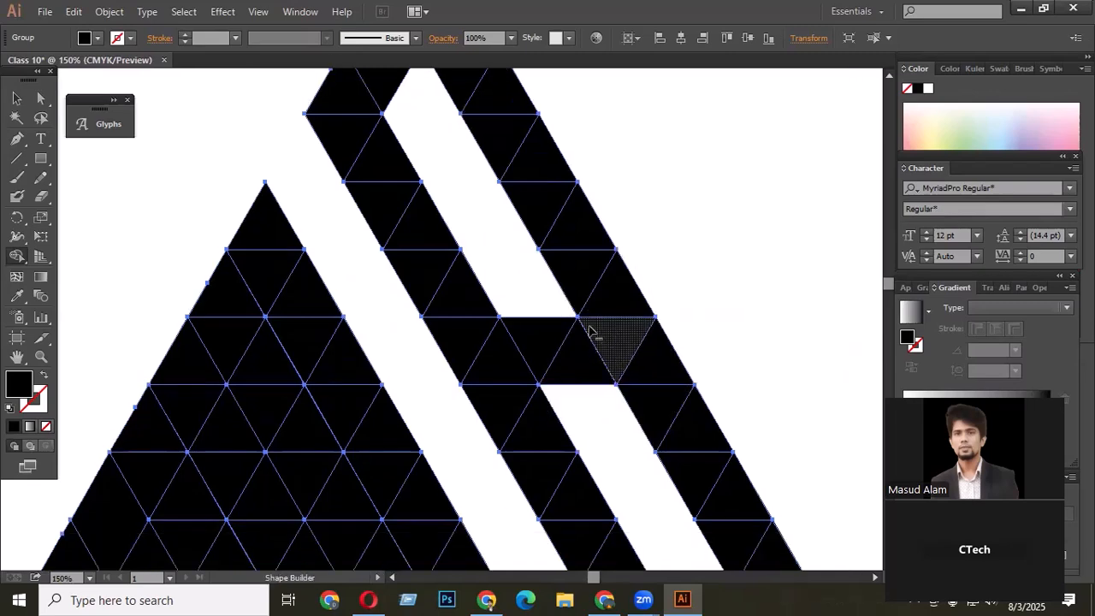
- Merge the grid pieces of each right-hand stripe into solid shapes with Shape Builder
scroll(586, 325, "down", 3)
scroll(585, 280, "down", 1)
scroll(585, 281, "up", 2)
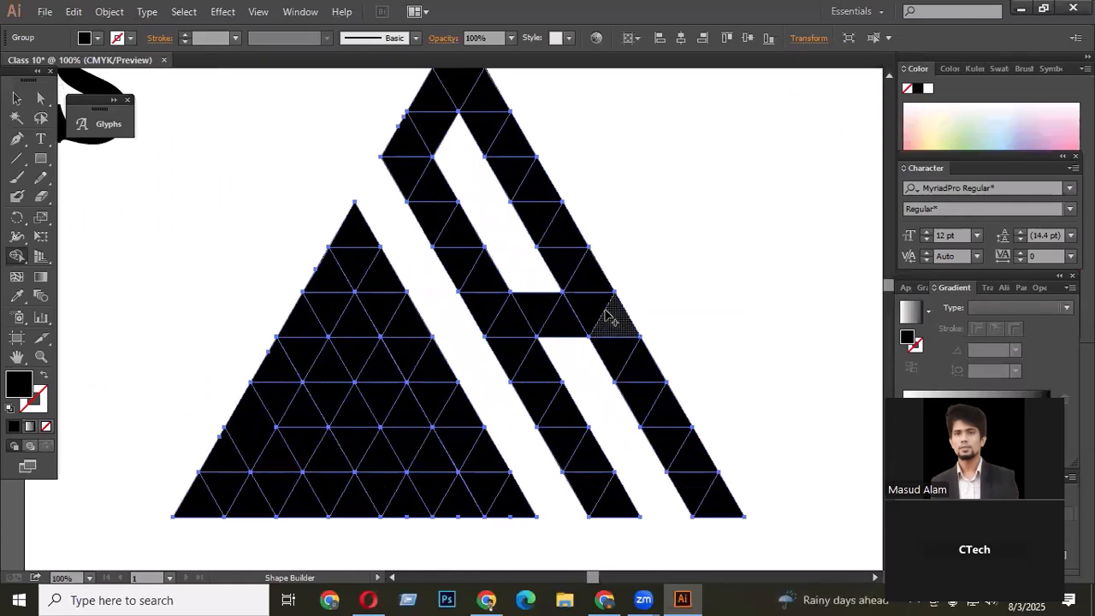
scroll(716, 310, "down", 1)
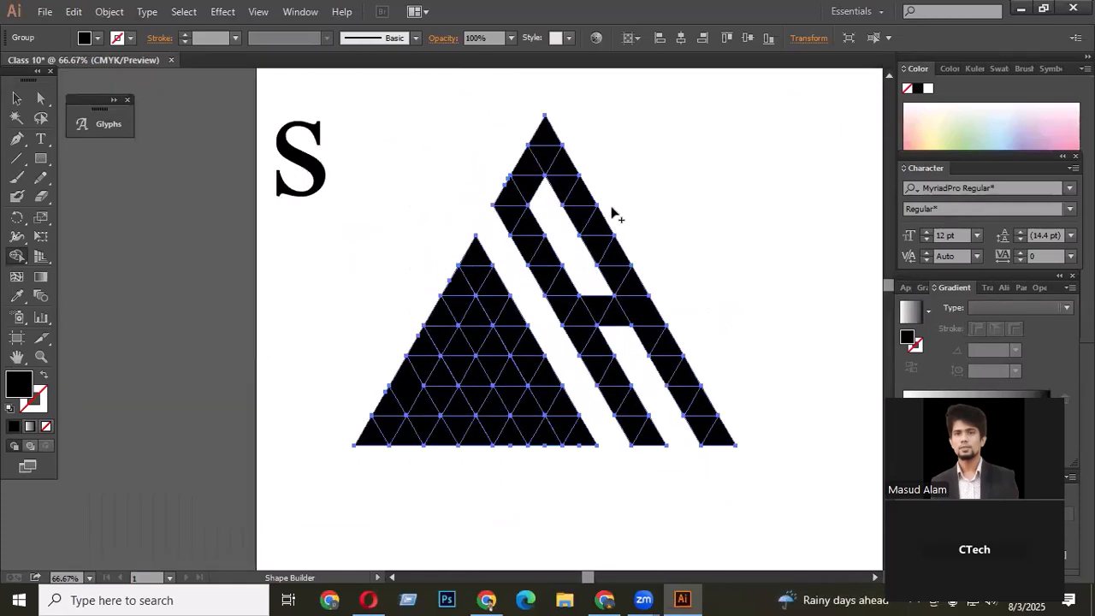
mouse_move(546, 129)
left_mouse_down()
mouse_move(613, 280)
mouse_move(626, 286)
left_mouse_up()
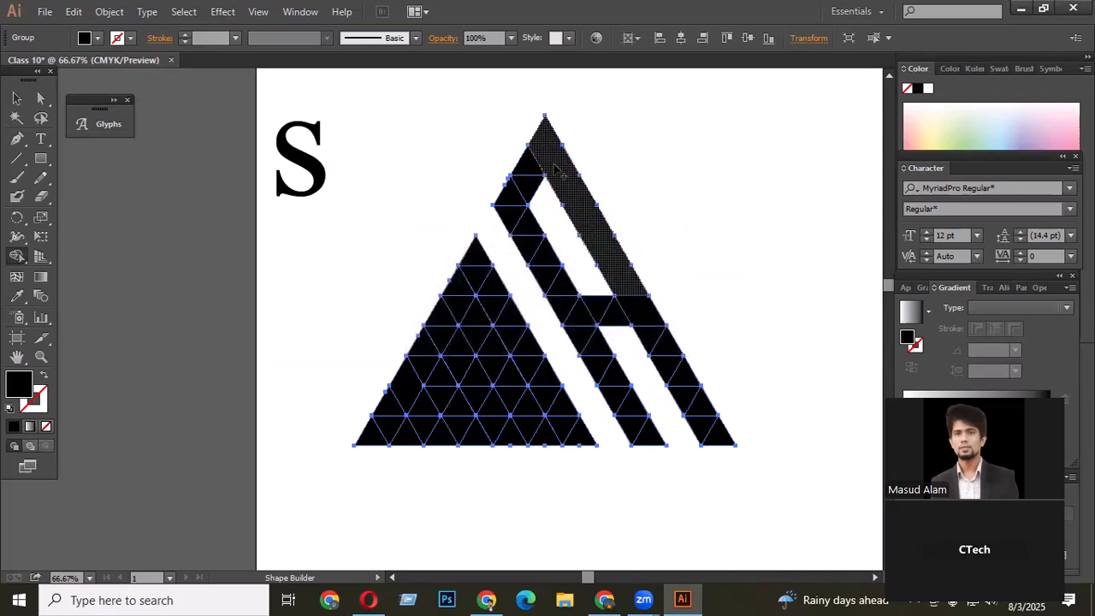
mouse_move(542, 152)
left_mouse_down()
mouse_move(519, 226)
mouse_move(643, 451)
left_mouse_up()
mouse_move(716, 451)
left_mouse_down()
mouse_move(674, 389)
mouse_move(655, 335)
mouse_move(591, 325)
left_mouse_up()
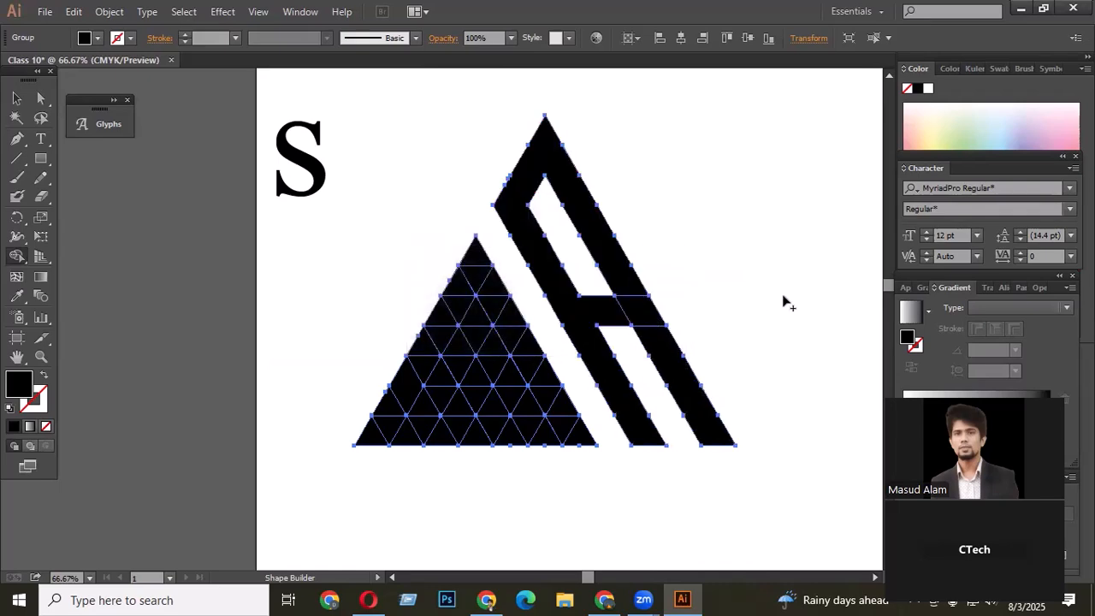
scroll(735, 344, "down", 2)
scroll(674, 352, "up", 3)
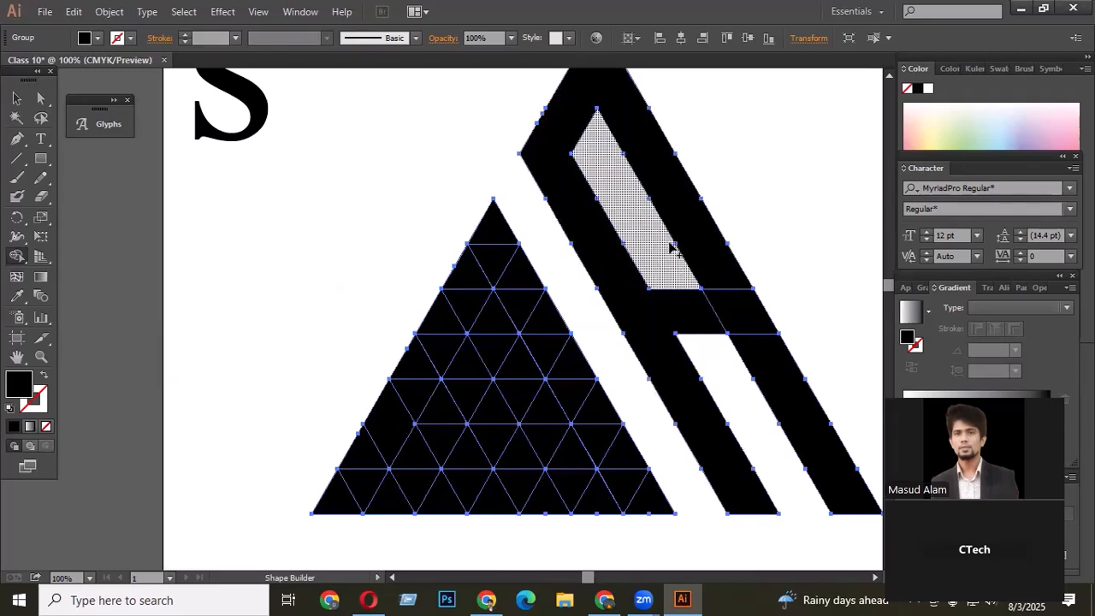
- Remove a single grid piece near the top of the left triangle with Shape Builder
scroll(673, 245, "down", 2)
scroll(598, 355, "up", 1)
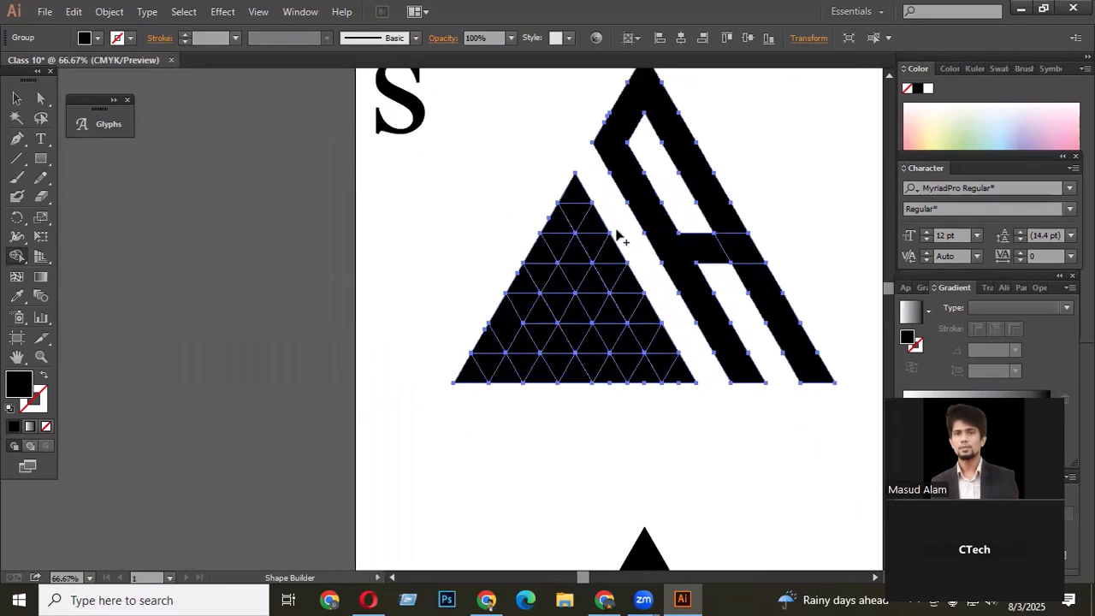
scroll(548, 342, "up", 1)
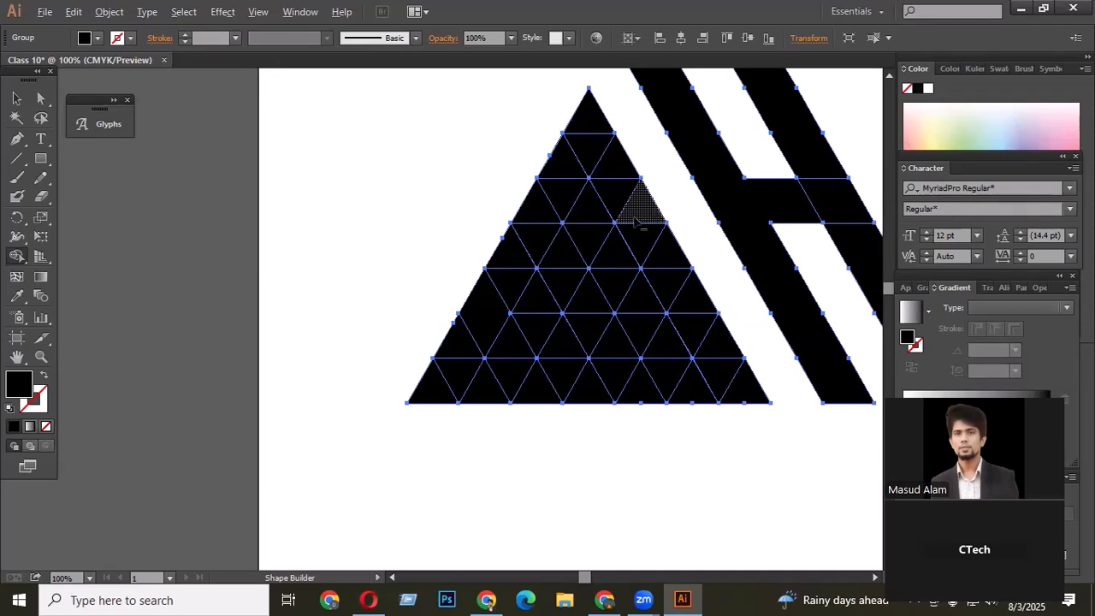
left_click(590, 213, "alt")
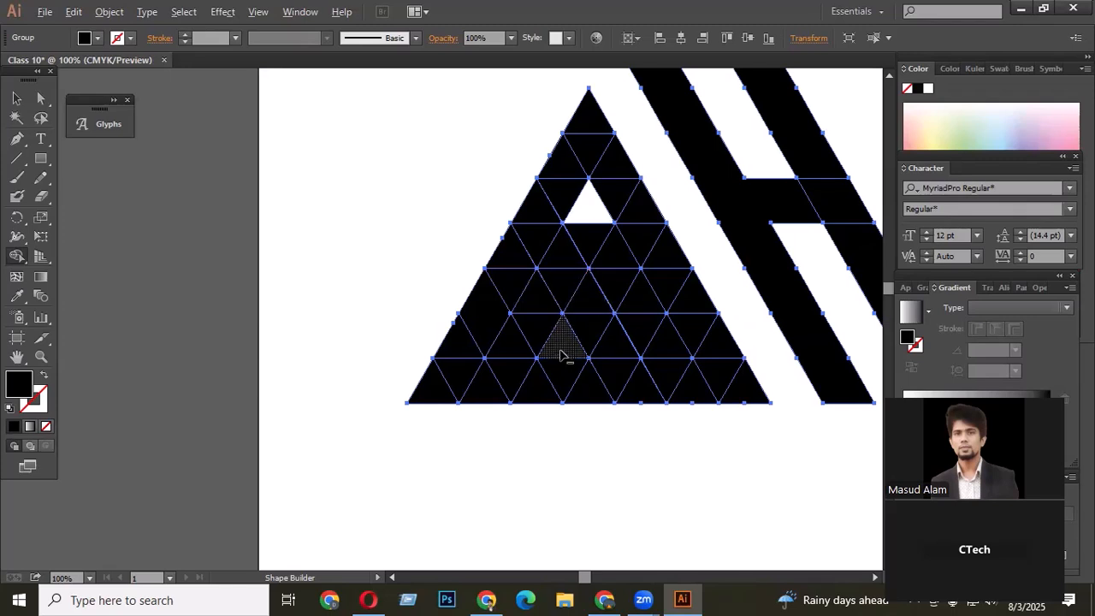
- Undo all the Shape Builder edits to restore the intact triangular grid
key("ctrl+equal")
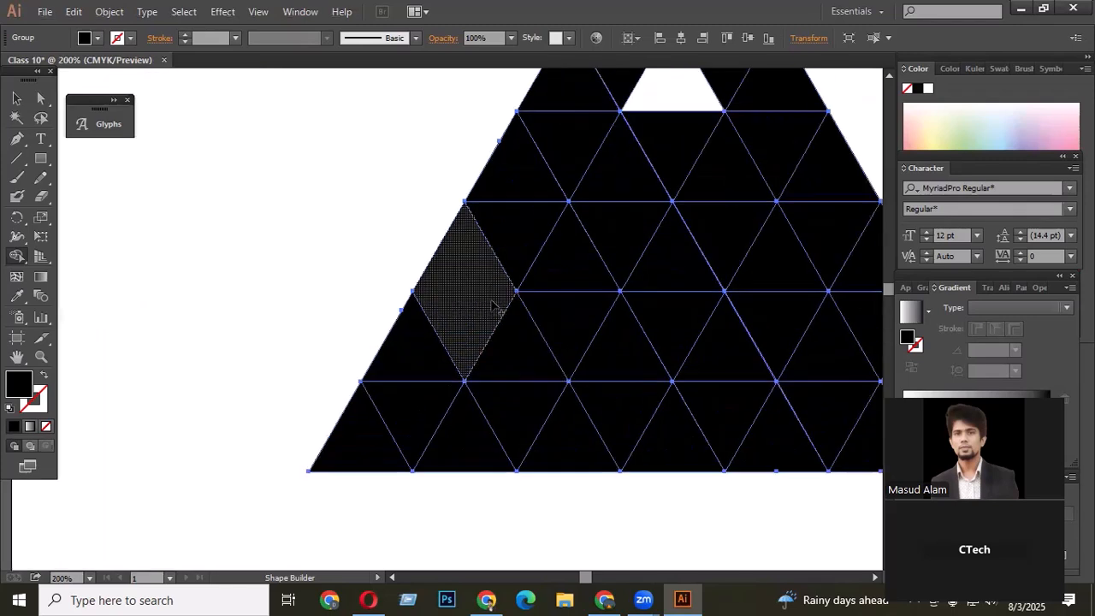
scroll(485, 295, "up", 1)
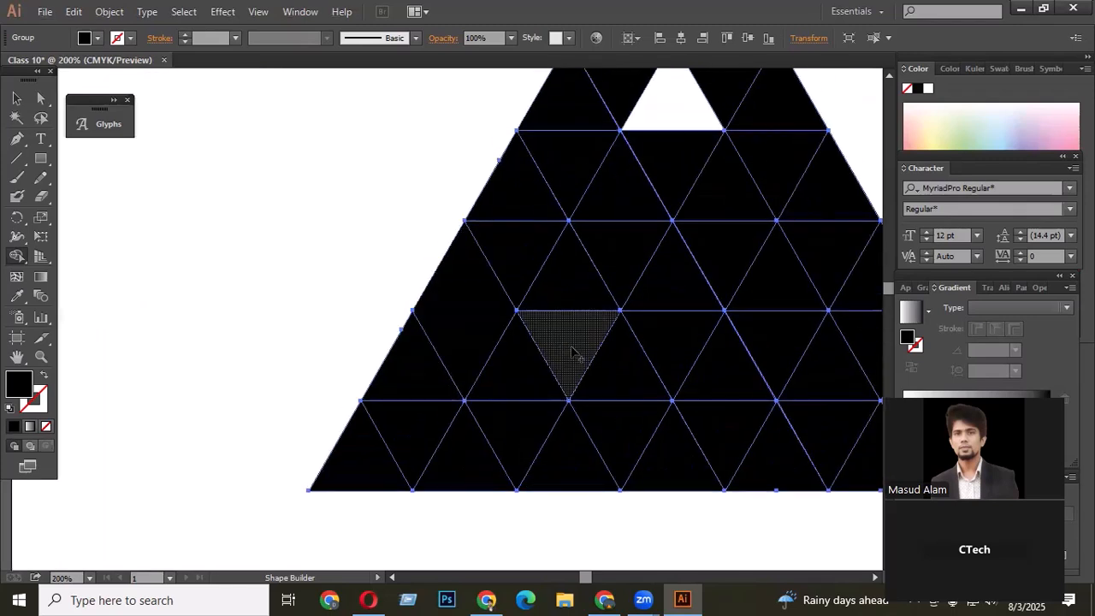
key("ctrl+minus")
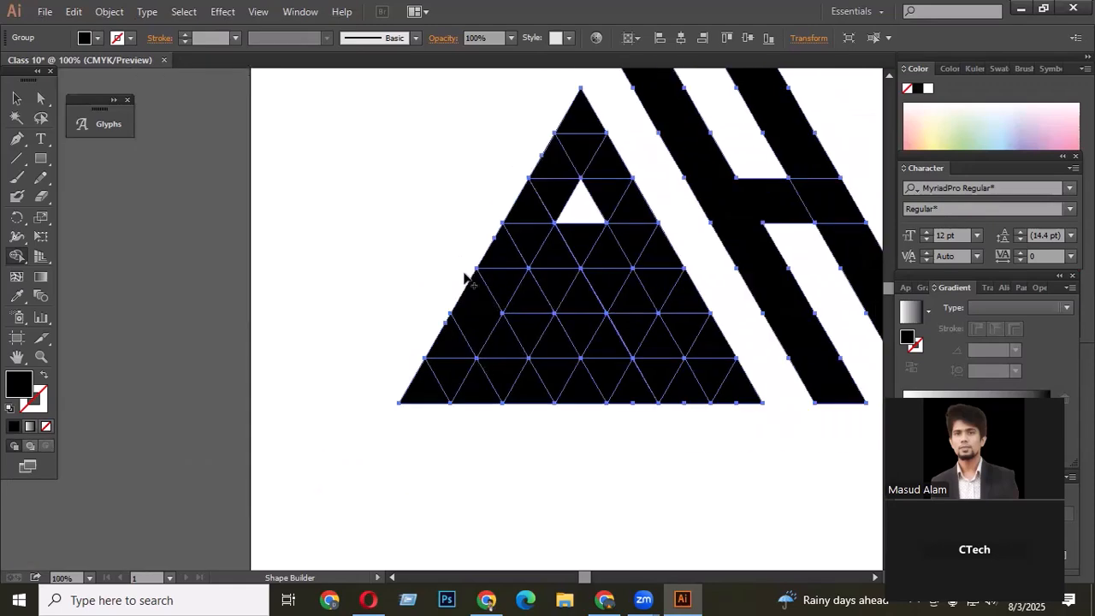
key("ctrl+minus")
key("ctrl+minus")
key("ctrl+minus")
key("v")
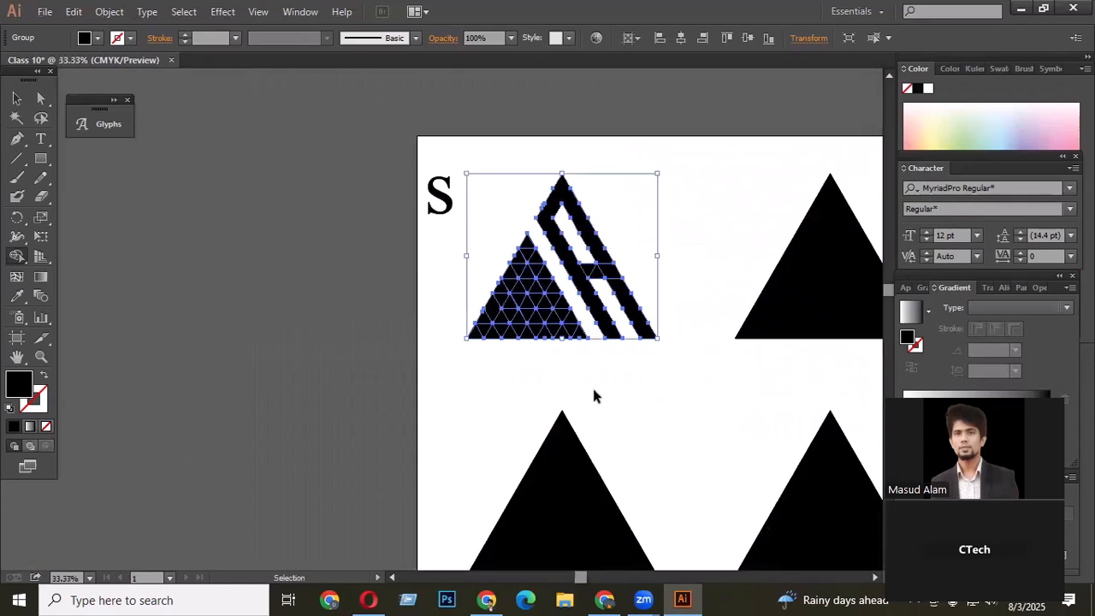
key("shift+m")
scroll(581, 351, "up", 1)
scroll(445, 270, "up", 2)
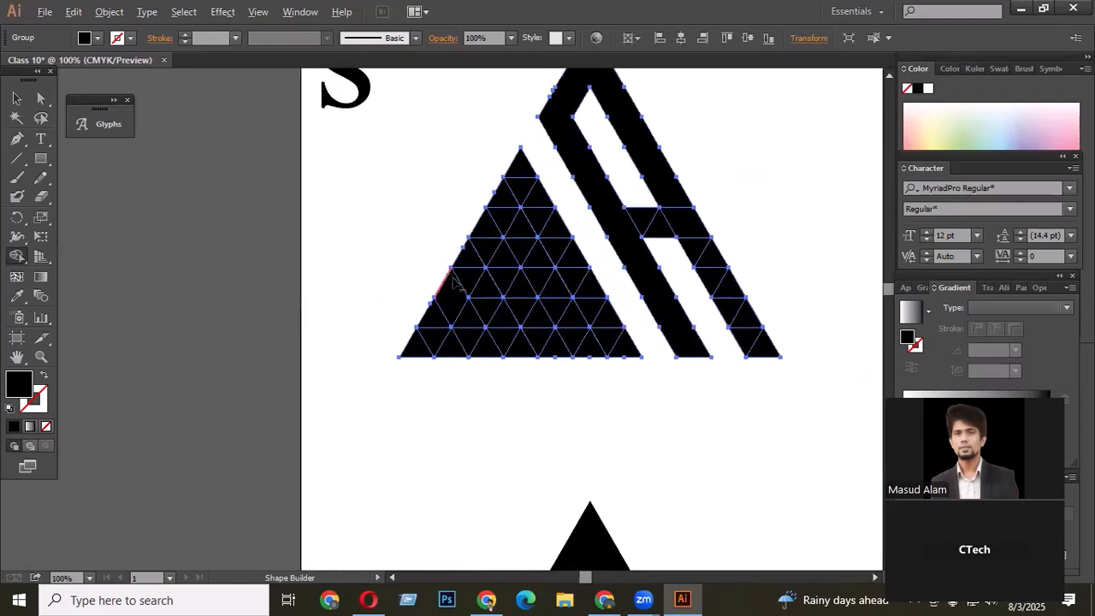
key("v")
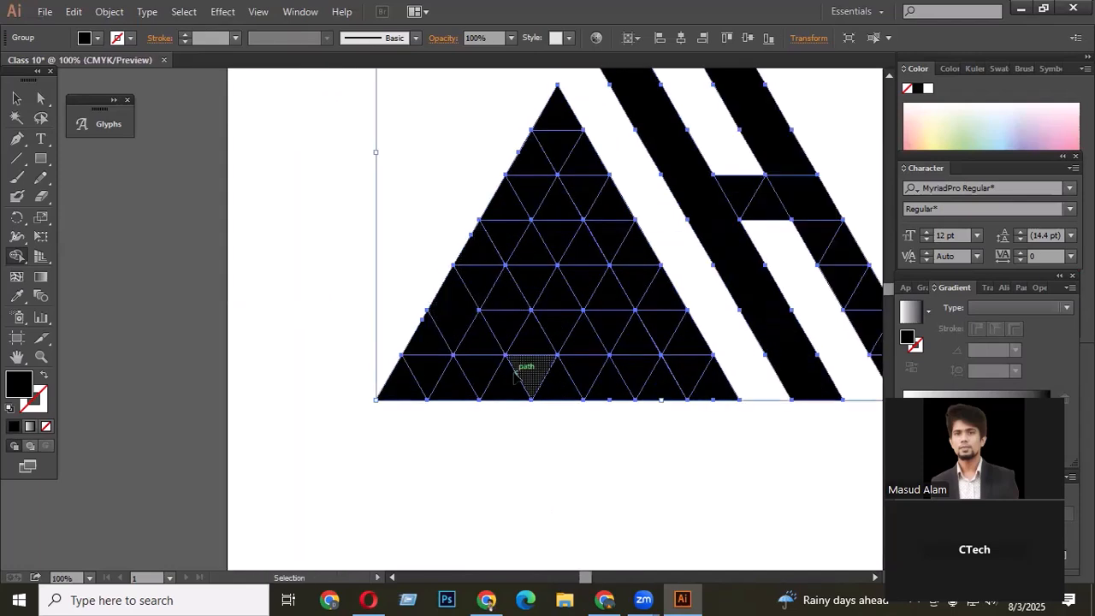
key("ctrl+z")
key("ctrl+z")
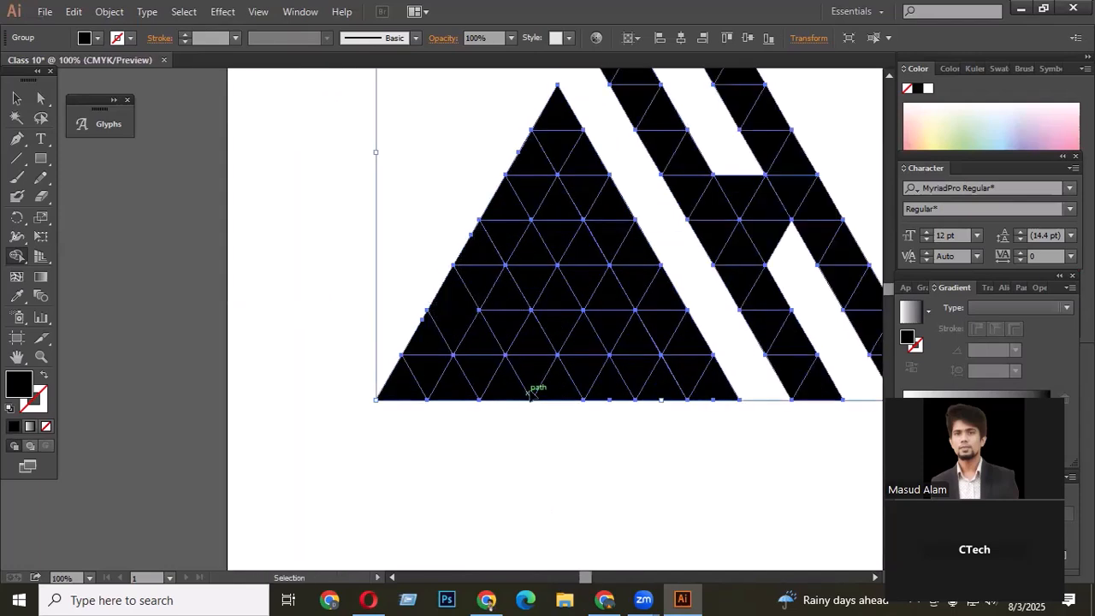
key("ctrl+z")
key("ctrl+z")
key("ctrl+z")
key("ctrl+z")
key("ctrl+z")
key("ctrl+z")
key("ctrl+z")
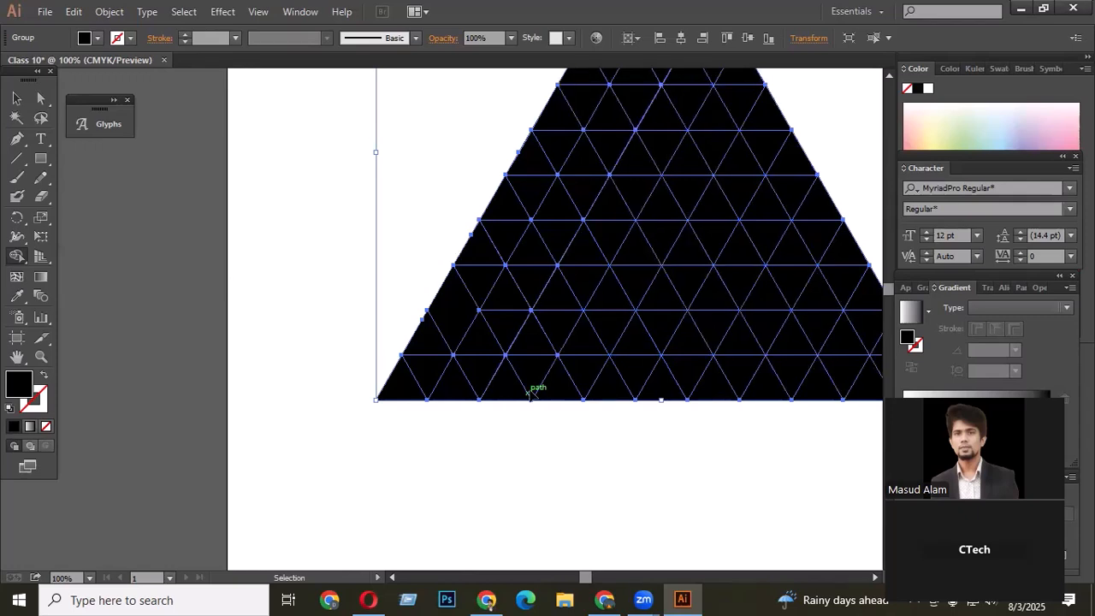
key("ctrl+z")
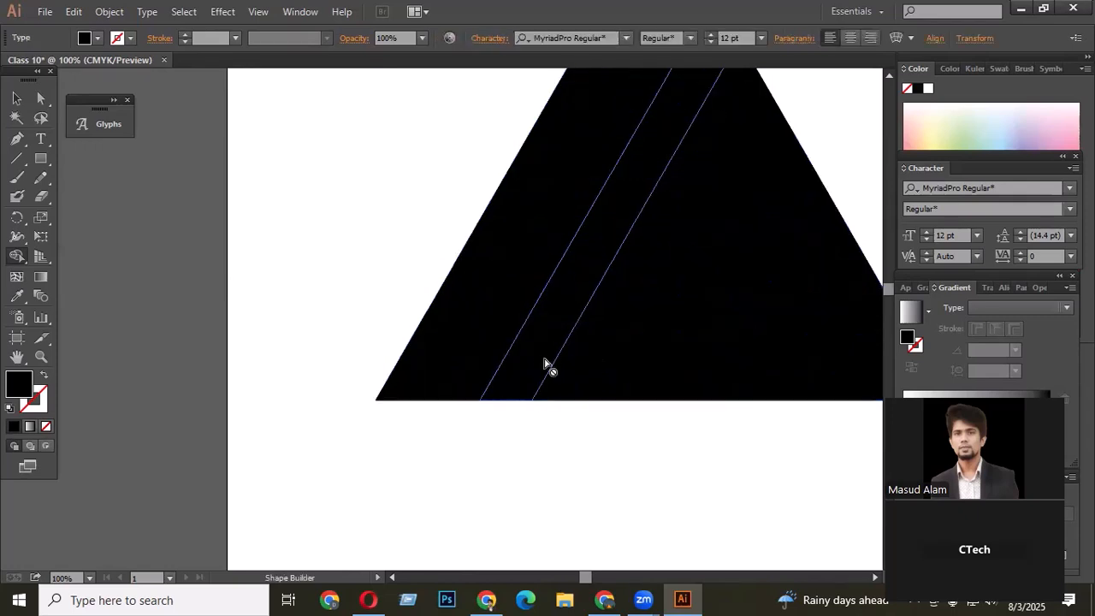
key("ctrl+minus")
key("ctrl+z")
key("v")
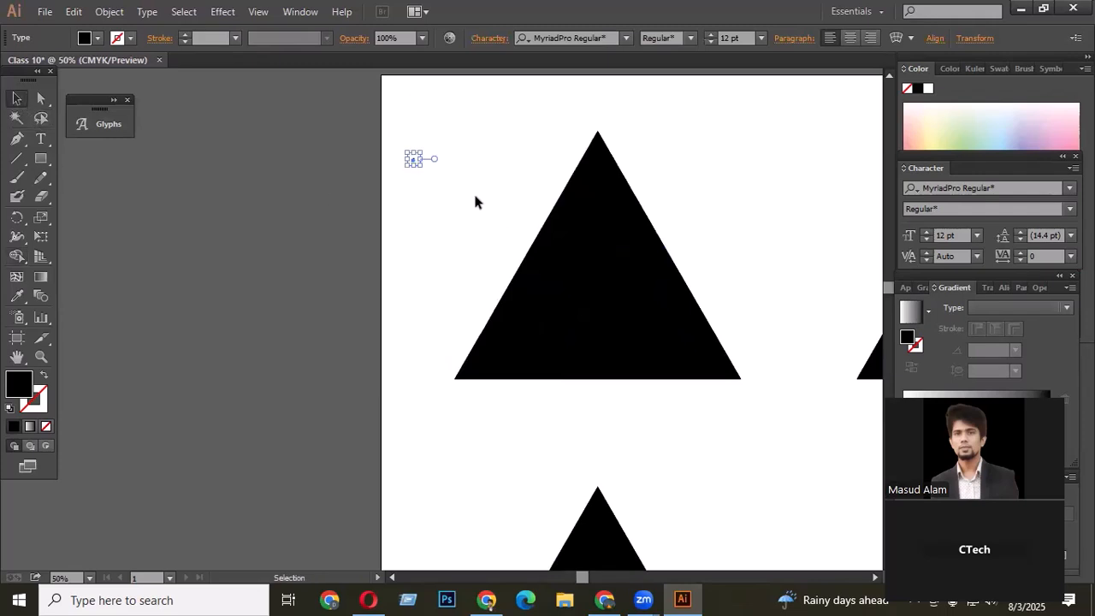
key("ctrl+z")
key("ctrl+z")
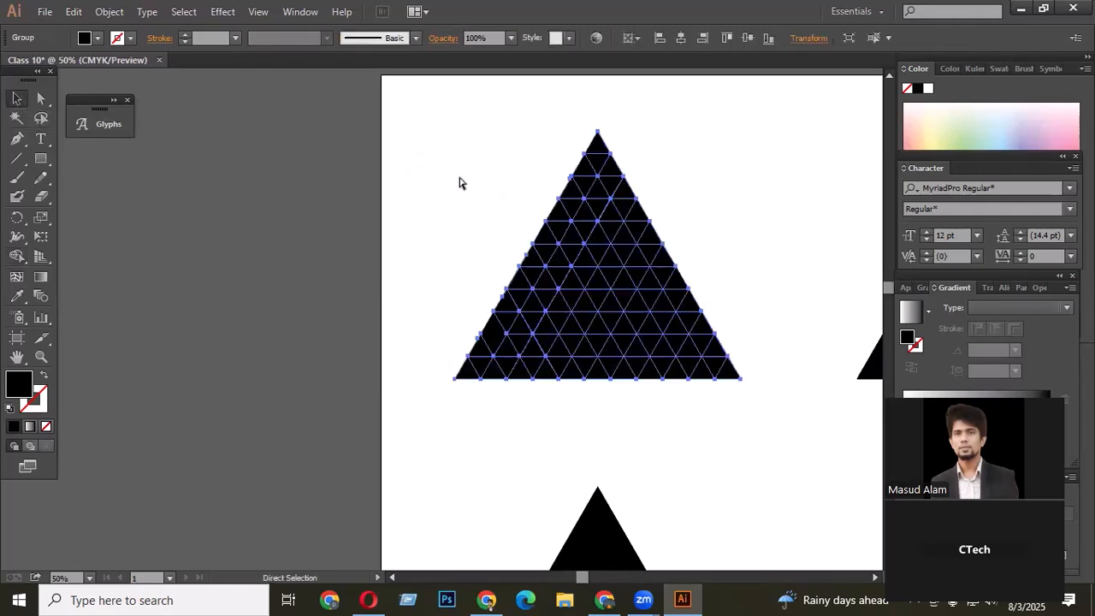
- Select the whole triangle grid and remove a diagonal row of pieces with Shape Builder, splitting it into two parts
left_click(444, 160)
left_click_drag(403, 128, 788, 422)
scroll(526, 329, "up", 1)
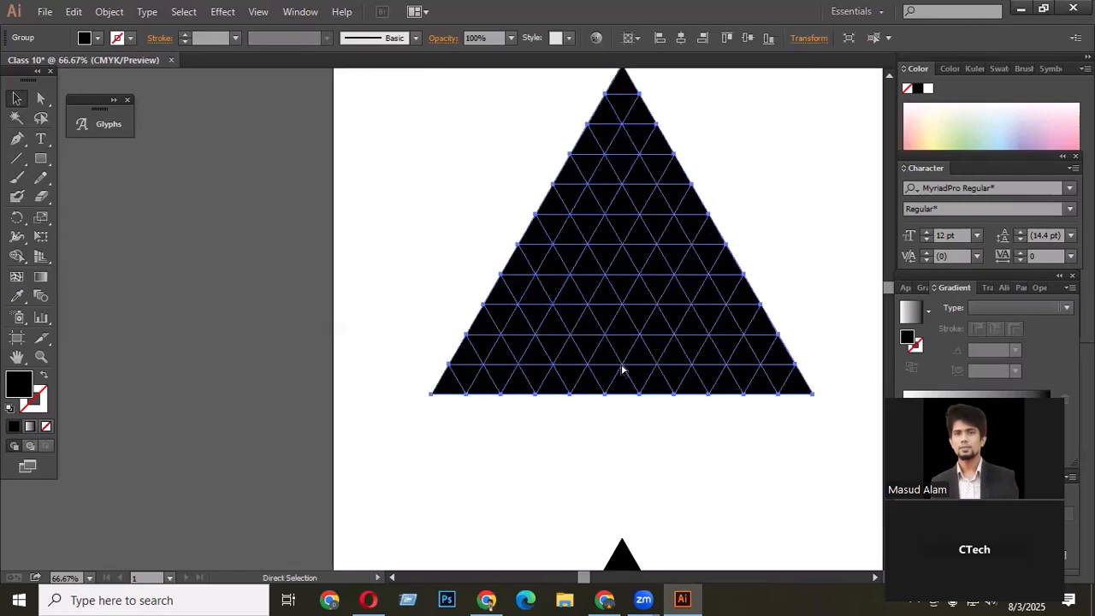
scroll(482, 359, "up", 3)
scroll(494, 306, "down", 3)
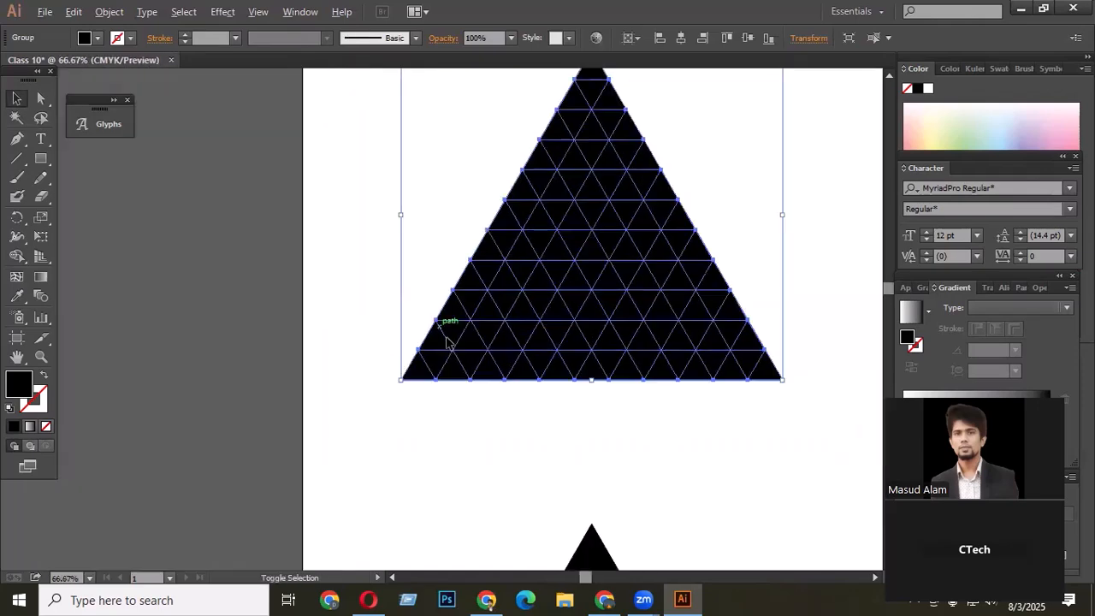
scroll(561, 426, "up", 1)
scroll(655, 384, "up", 1)
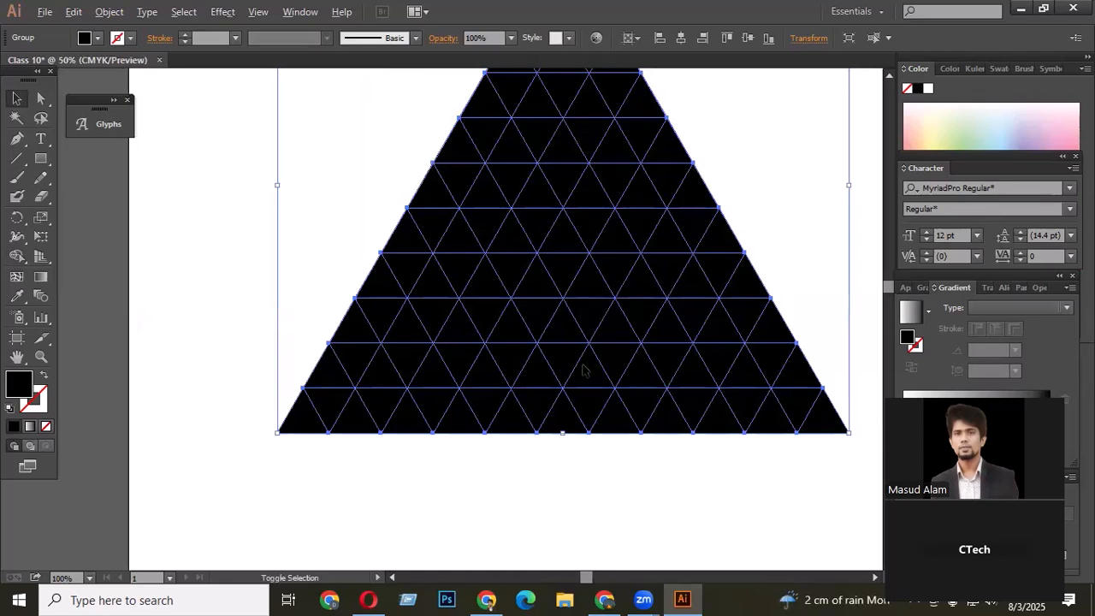
scroll(655, 384, "down", 2)
left_click(16, 256)
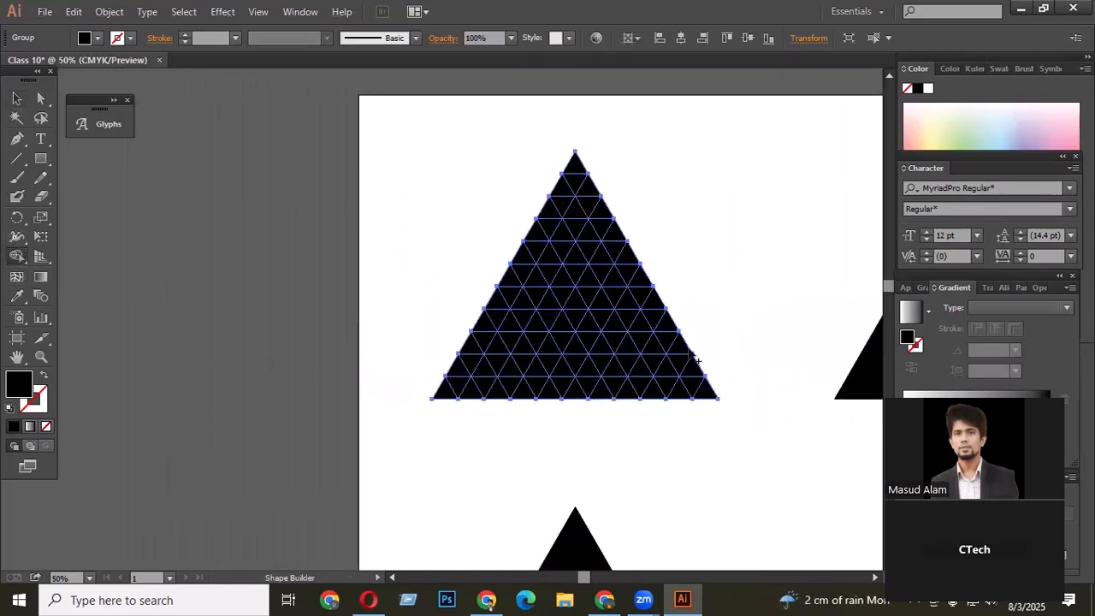
scroll(647, 389, "up", 1)
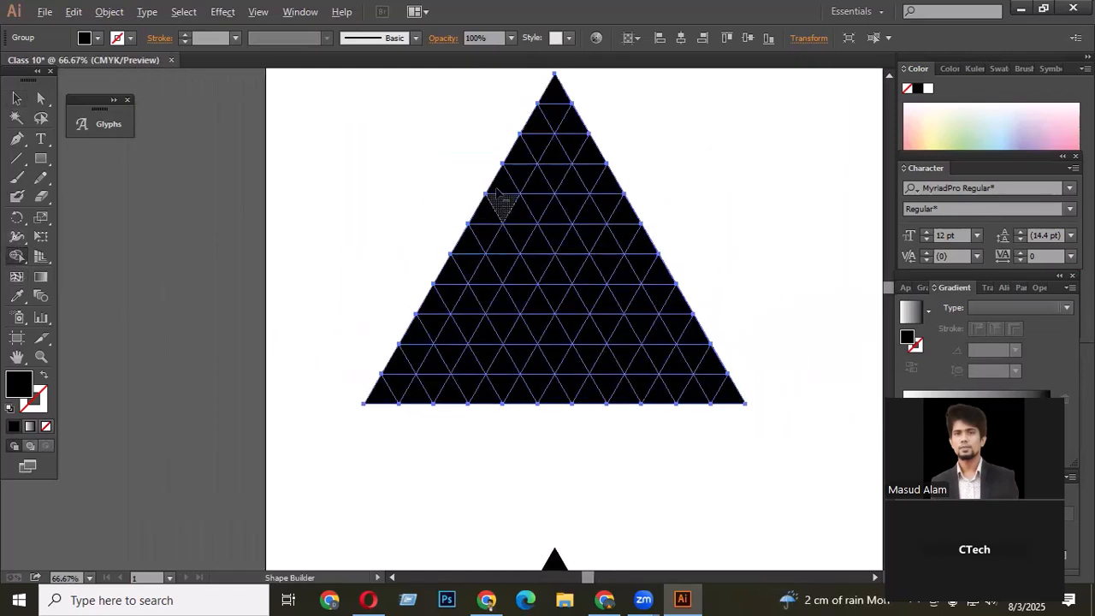
mouse_move(498, 175)
left_mouse_down()
mouse_move(631, 383)
mouse_move(648, 466)
left_mouse_up()
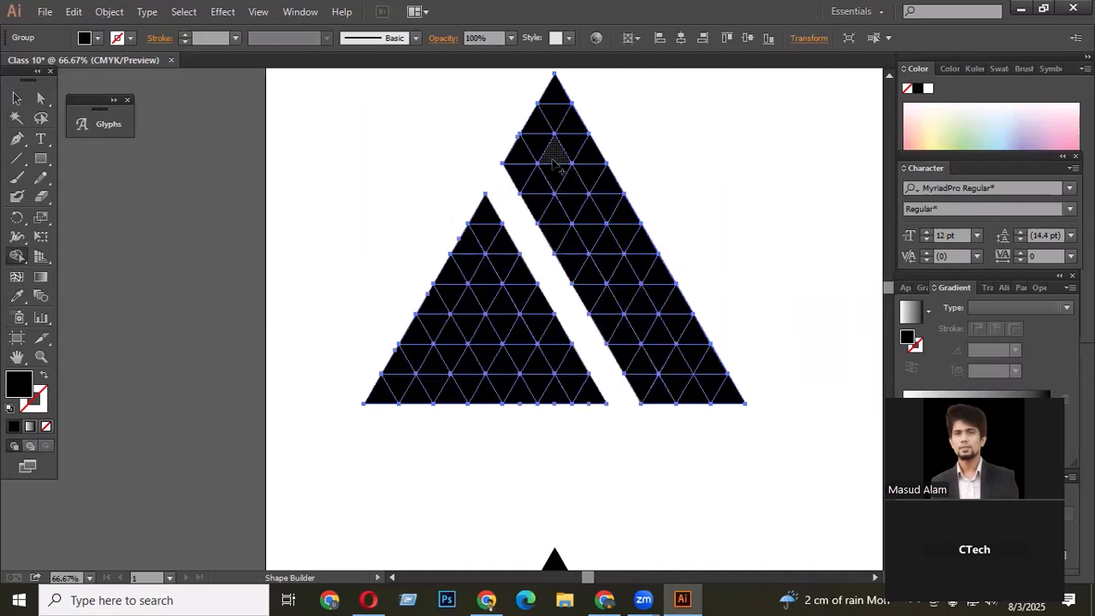
- Remove two diagonal strips of pieces from the right-hand part with Shape Builder, leaving a crossbar between them
left_click_drag(558, 165, 592, 224)
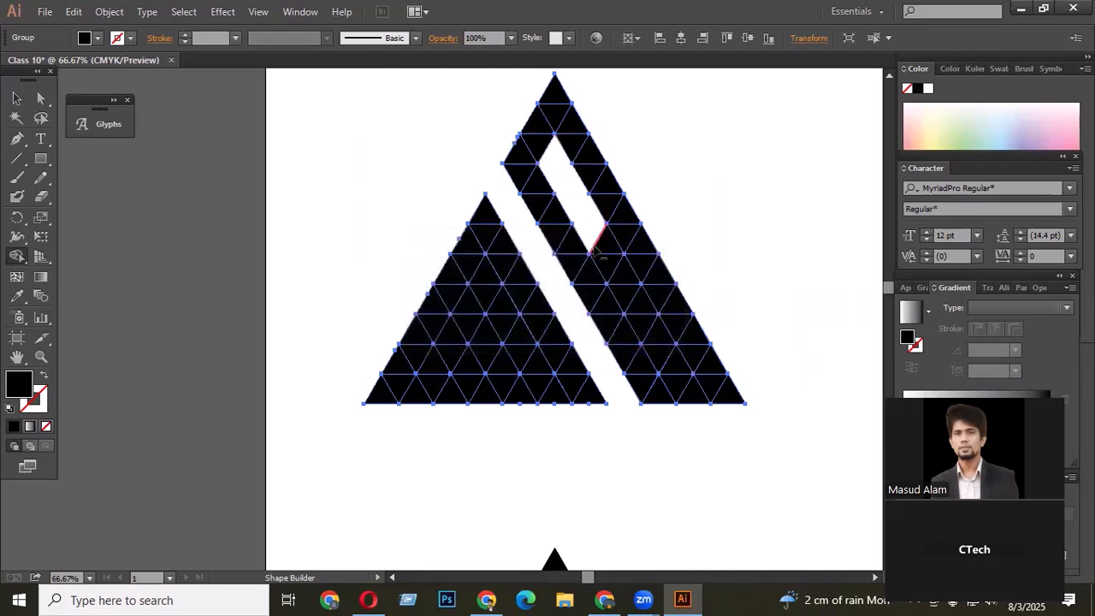
mouse_move(631, 289)
left_mouse_down()
mouse_move(666, 345)
mouse_move(701, 427)
left_mouse_up()
scroll(770, 334, "up", 1)
scroll(770, 337, "down", 2)
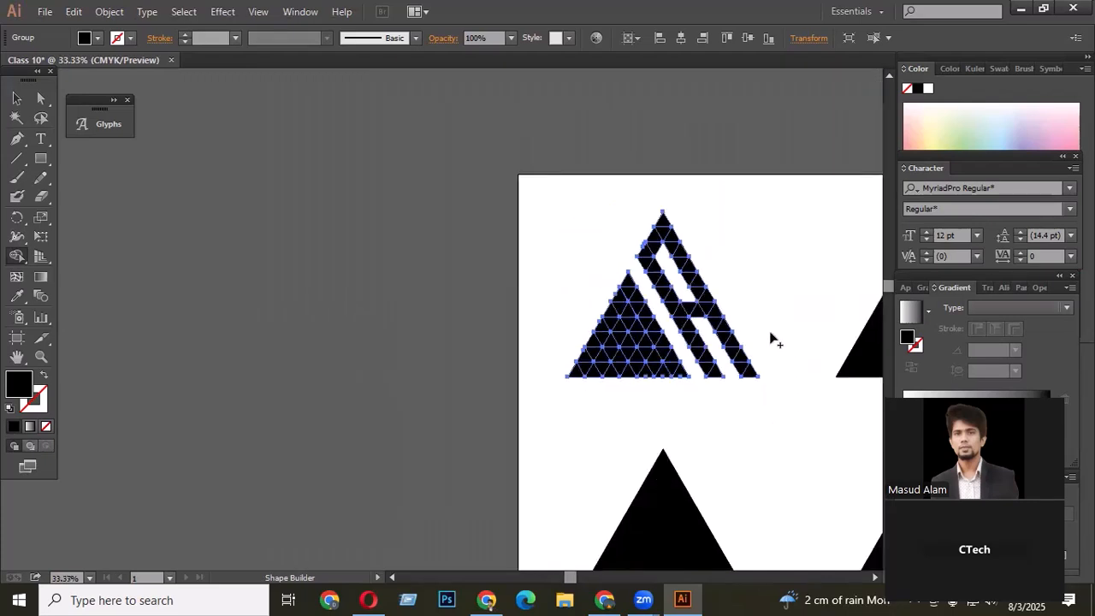
- Carve an S shape in the left triangle by removing a piece and two horizontal rows with Shape Builder
scroll(718, 333, "down", 1)
scroll(666, 330, "up", 3)
scroll(695, 359, "up", 3)
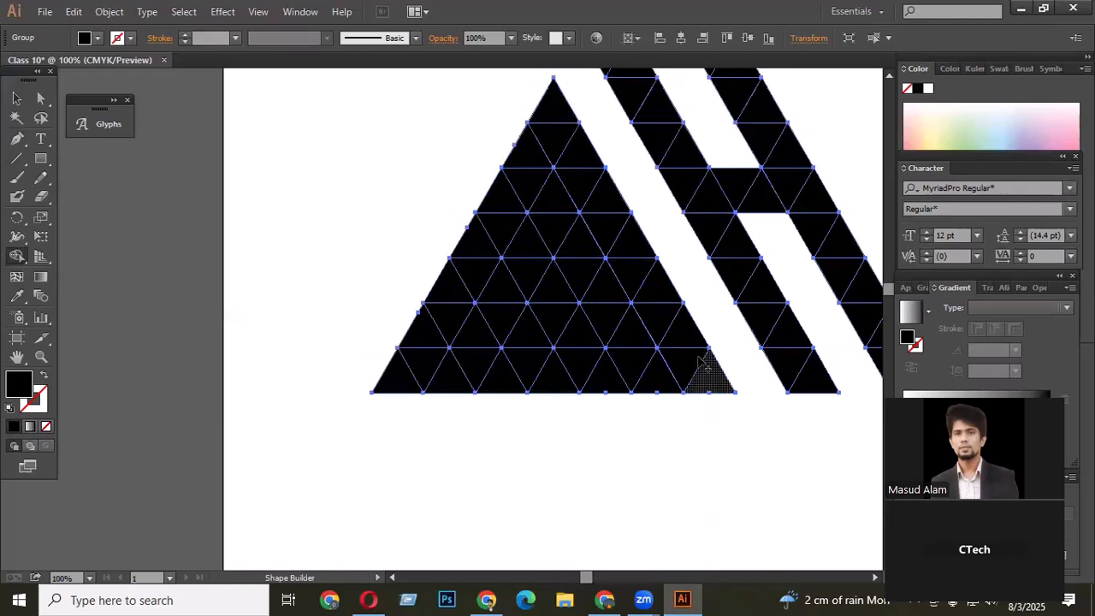
left_click(560, 221, "alt")
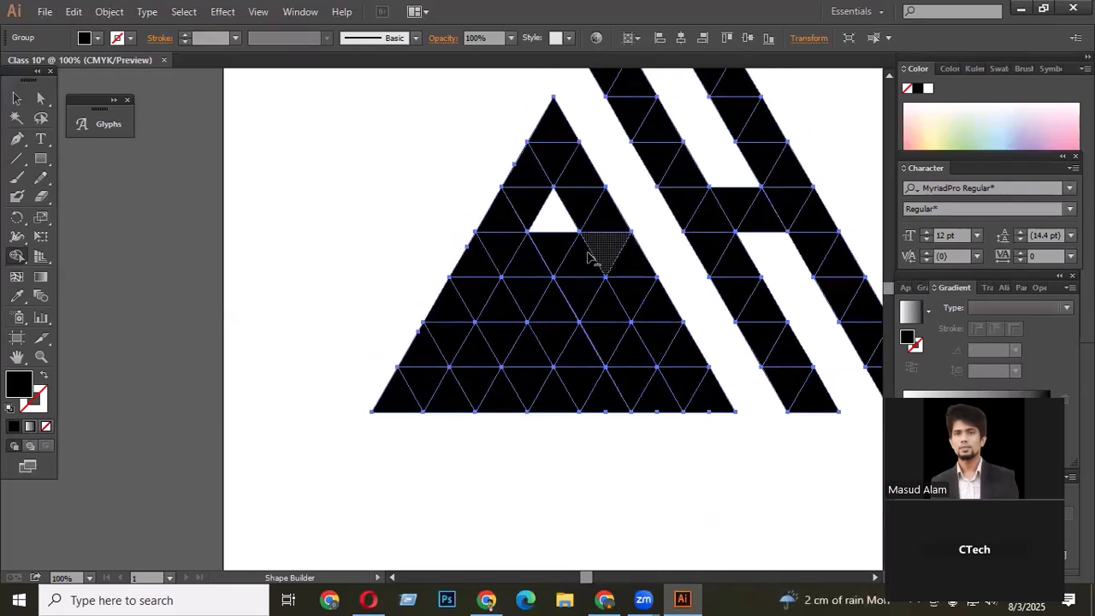
mouse_move(553, 260)
left_mouse_down()
mouse_move(586, 266)
mouse_move(537, 267)
mouse_move(664, 259)
left_mouse_up()
left_click_drag(427, 350, 623, 350)
left_click_drag(555, 376, 557, 377)
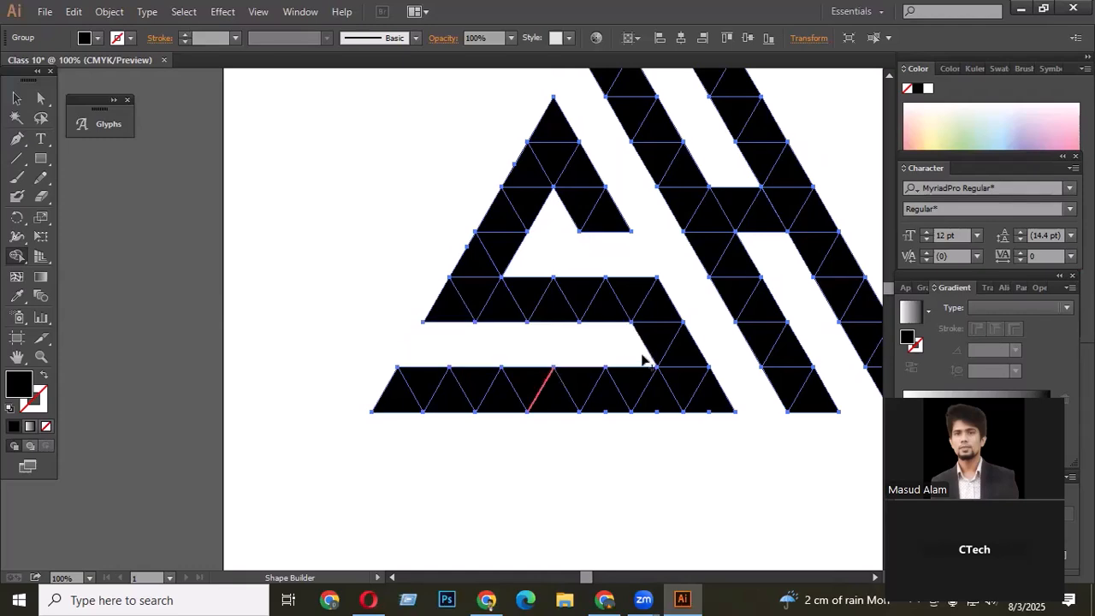
- Merge the pieces of the S shape, both right-hand stripes and the crossbar into solid shapes with Shape Builder
scroll(642, 352, "up", 4)
scroll(602, 313, "down", 3)
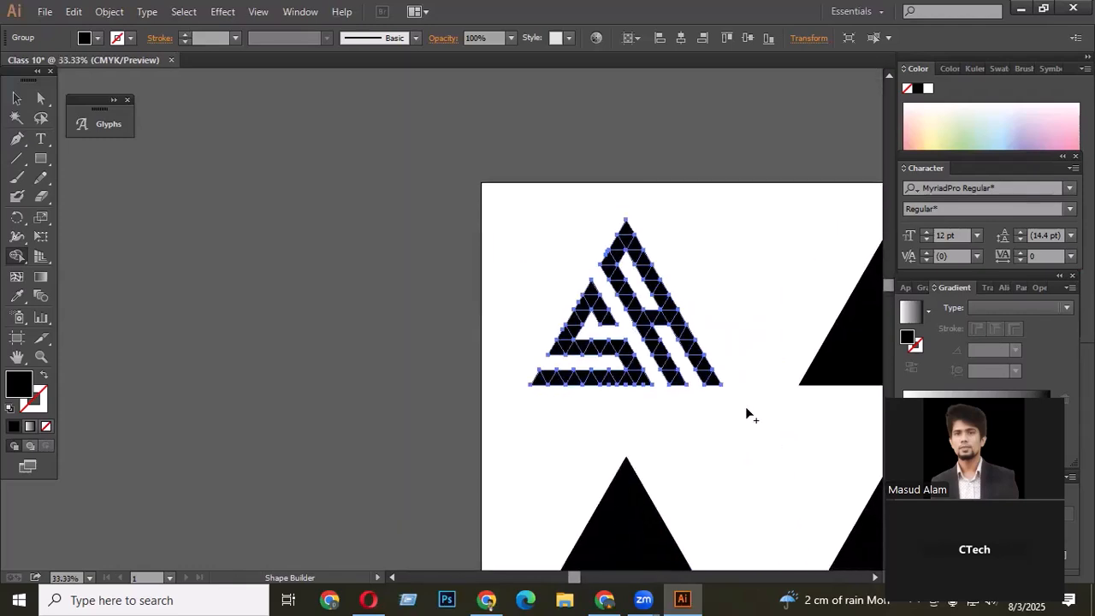
scroll(727, 359, "up", 4)
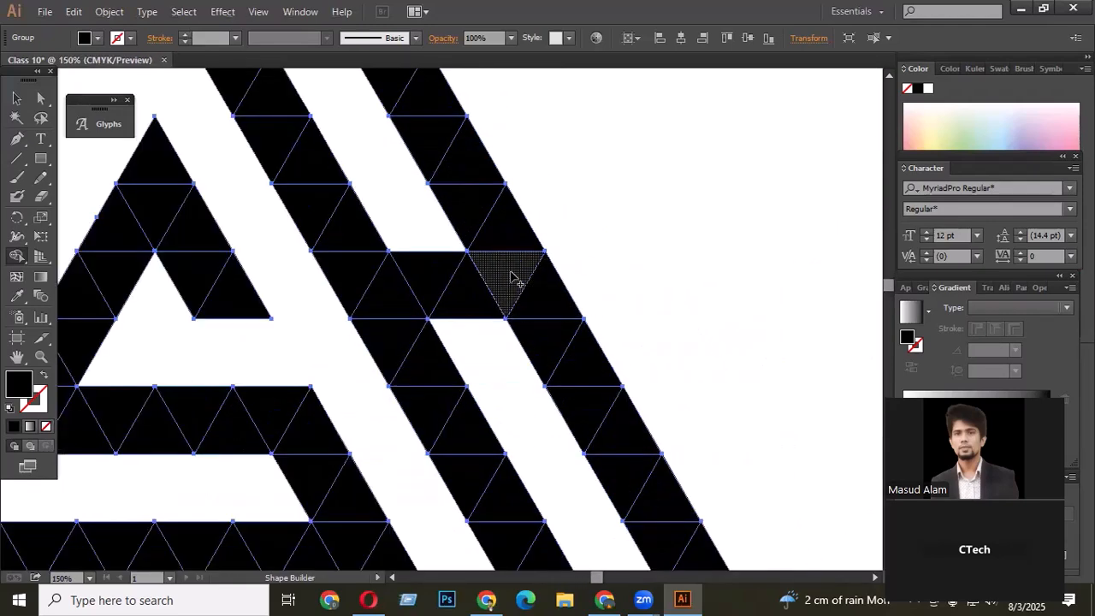
scroll(611, 311, "down", 3)
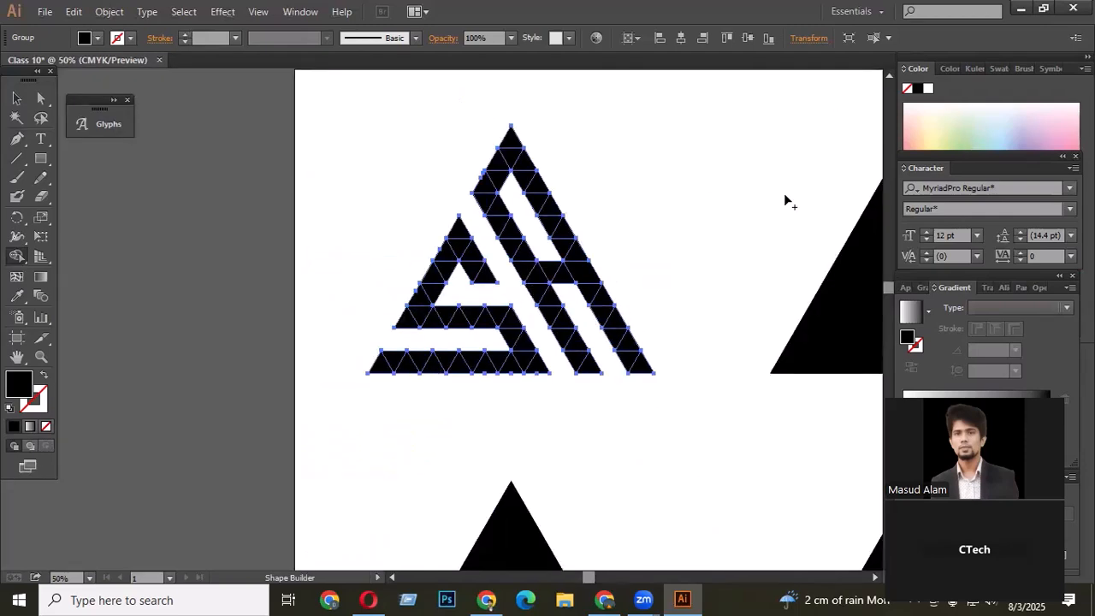
mouse_move(457, 235)
left_mouse_down()
mouse_move(404, 316)
mouse_move(514, 325)
mouse_move(490, 289)
mouse_move(544, 374)
mouse_move(539, 360)
mouse_move(260, 384)
left_mouse_up()
left_click_drag(486, 183, 589, 373)
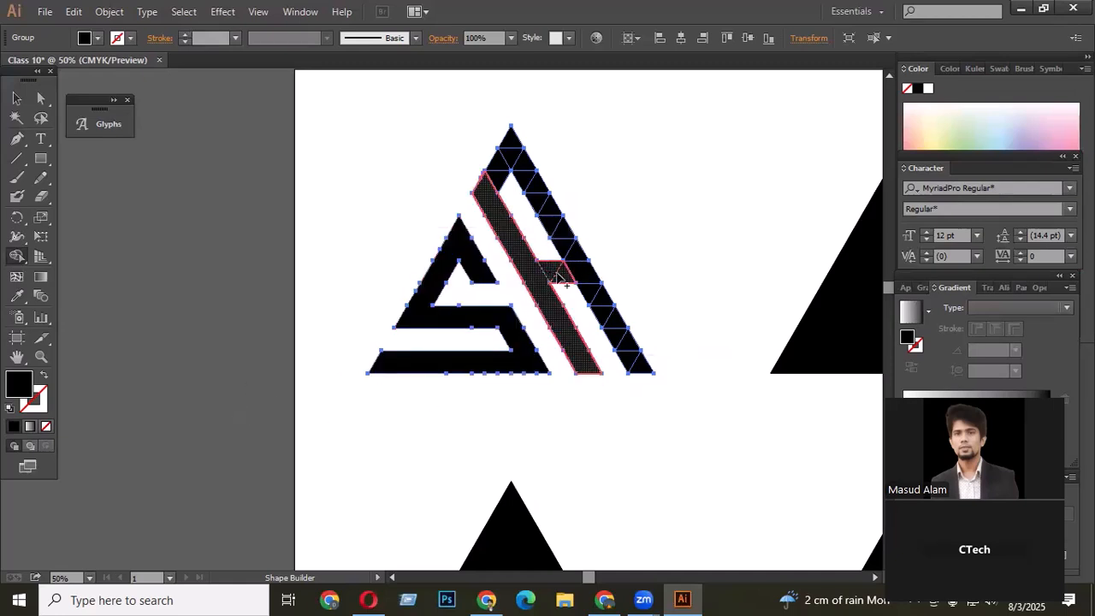
mouse_move(494, 197)
left_mouse_down()
mouse_move(510, 148)
mouse_move(578, 256)
left_mouse_up()
left_click_drag(595, 295, 643, 373)
scroll(639, 366, "up", 1)
scroll(599, 342, "up", 2)
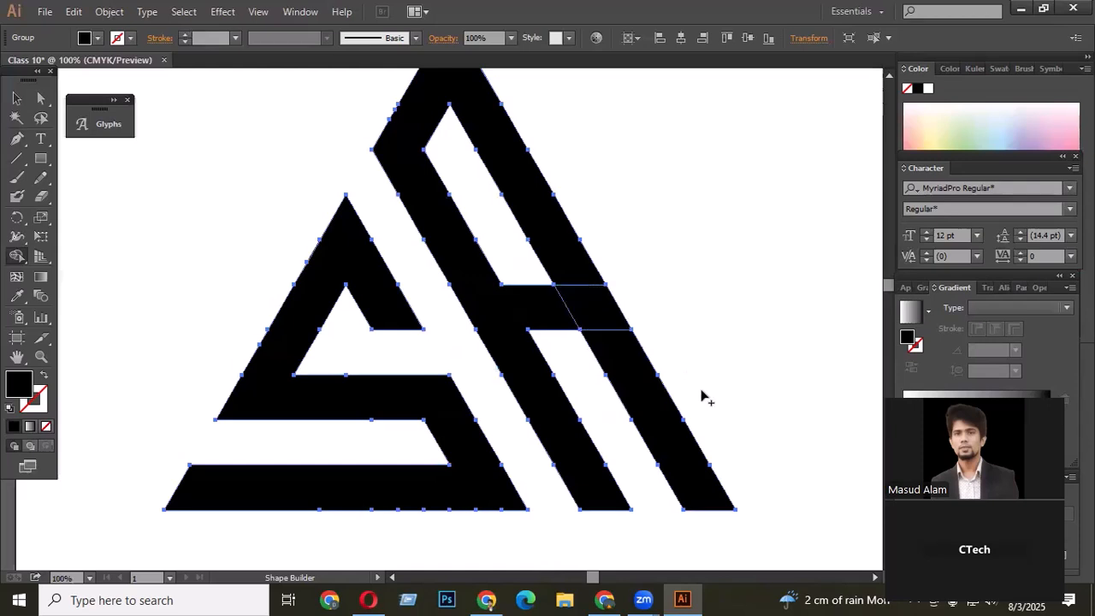
- Select the crossbar piece and give it a pale green fill sampled from the color spectrum, then deselect
left_click(16, 98)
left_click(171, 191)
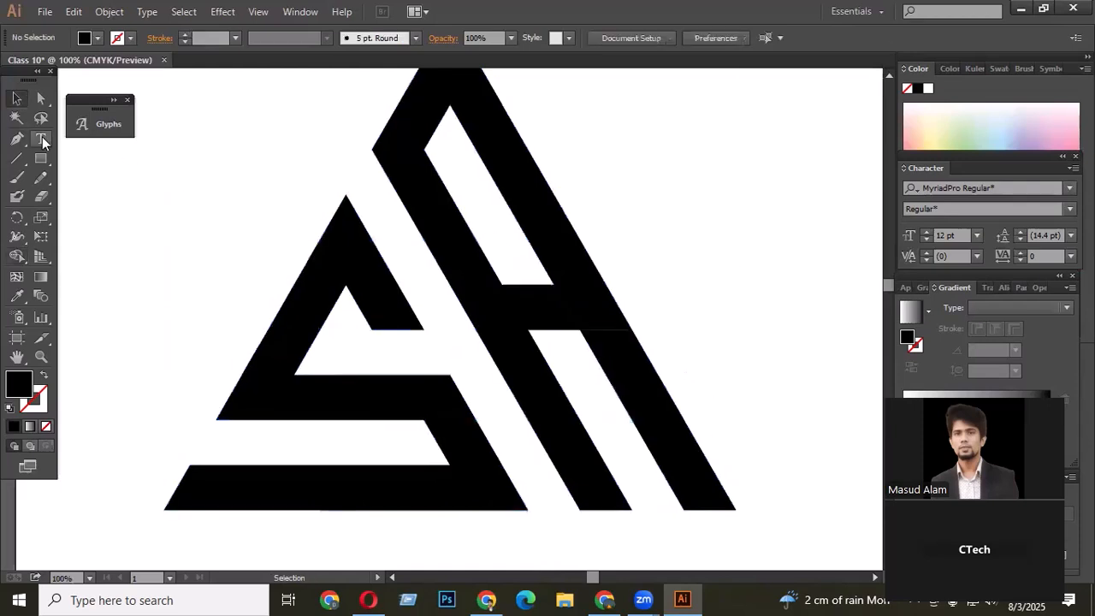
left_click(40, 97)
left_click(601, 309)
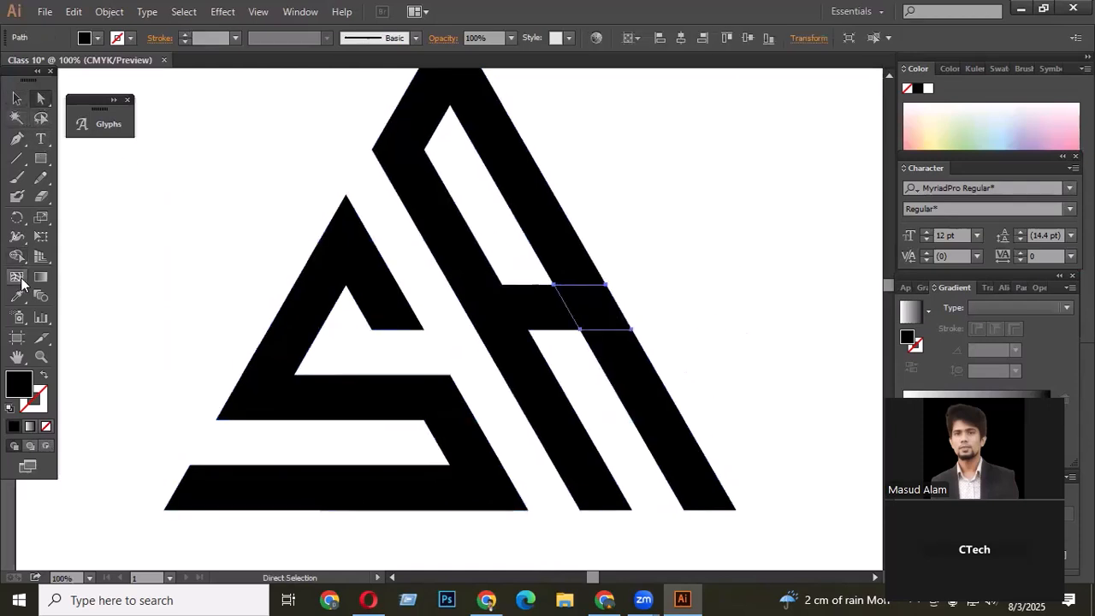
left_click(18, 295)
left_click(979, 118)
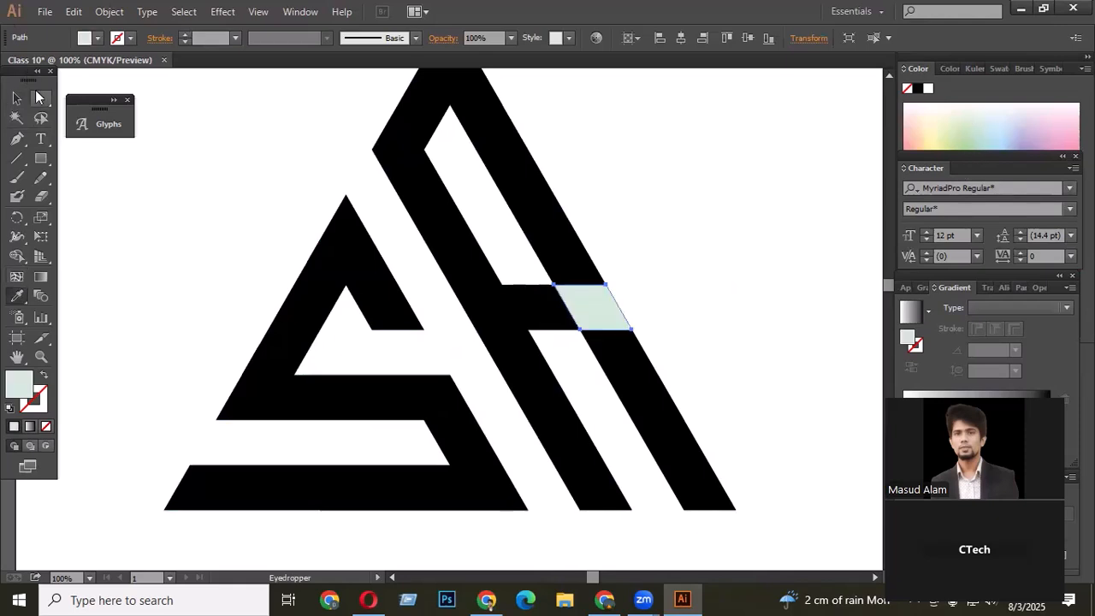
left_click(40, 98)
left_click(239, 203)
- Draw a quadrilateral with the Pen tool over the crossbar's right end and subtract it from the crossbar with Minus Front
left_click(17, 138)
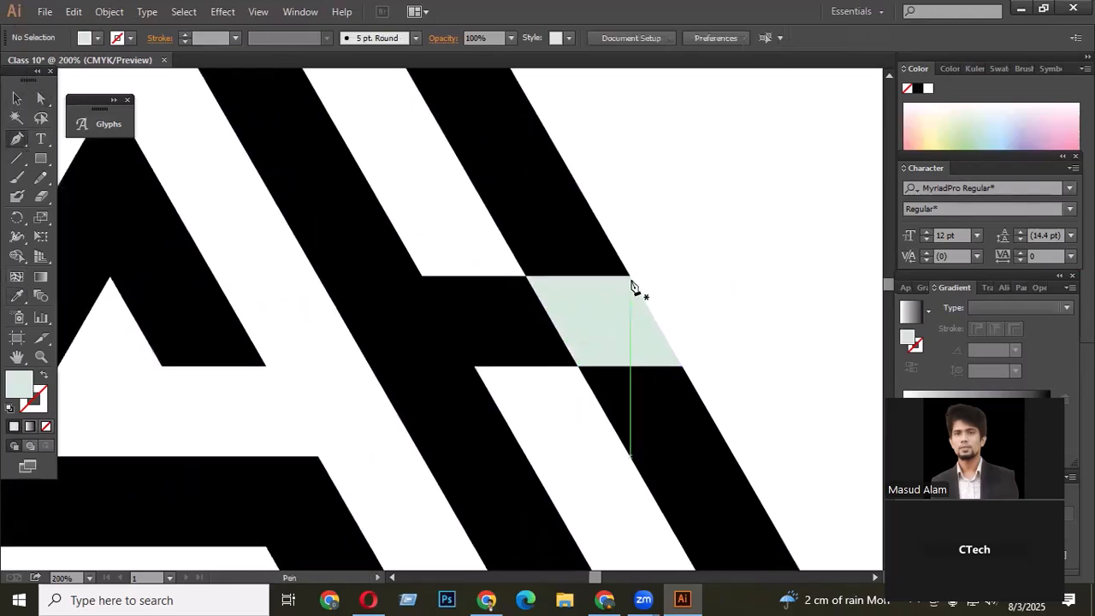
scroll(582, 293, "up", 2)
left_click_drag(631, 277, 604, 320)
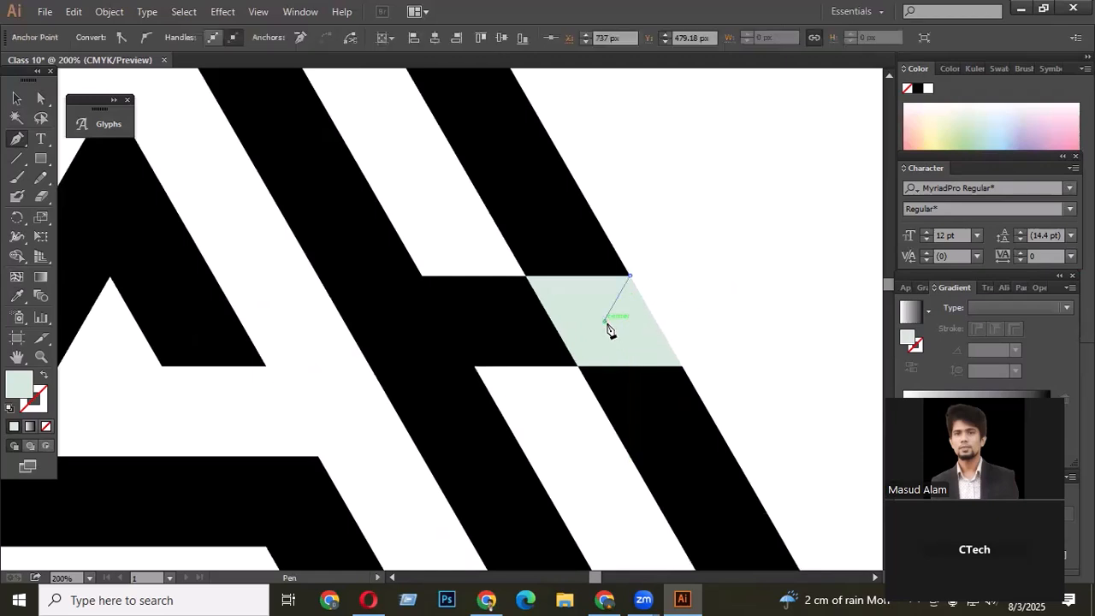
left_click(682, 367)
left_click_drag(770, 361, 769, 350)
left_click_drag(743, 214, 746, 207)
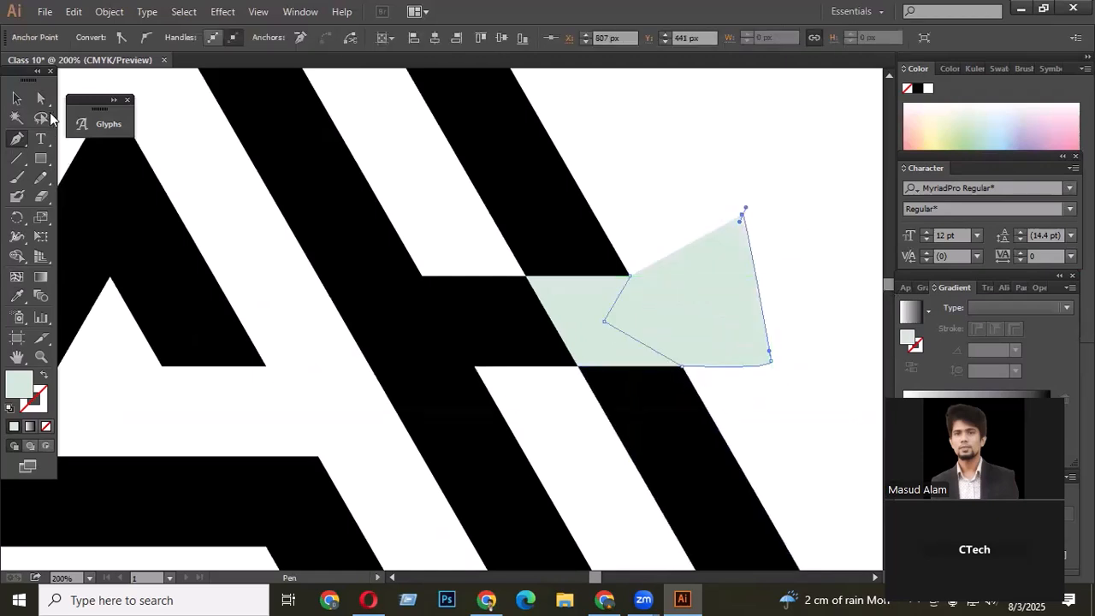
left_click(40, 98)
left_click(576, 335, "shift")
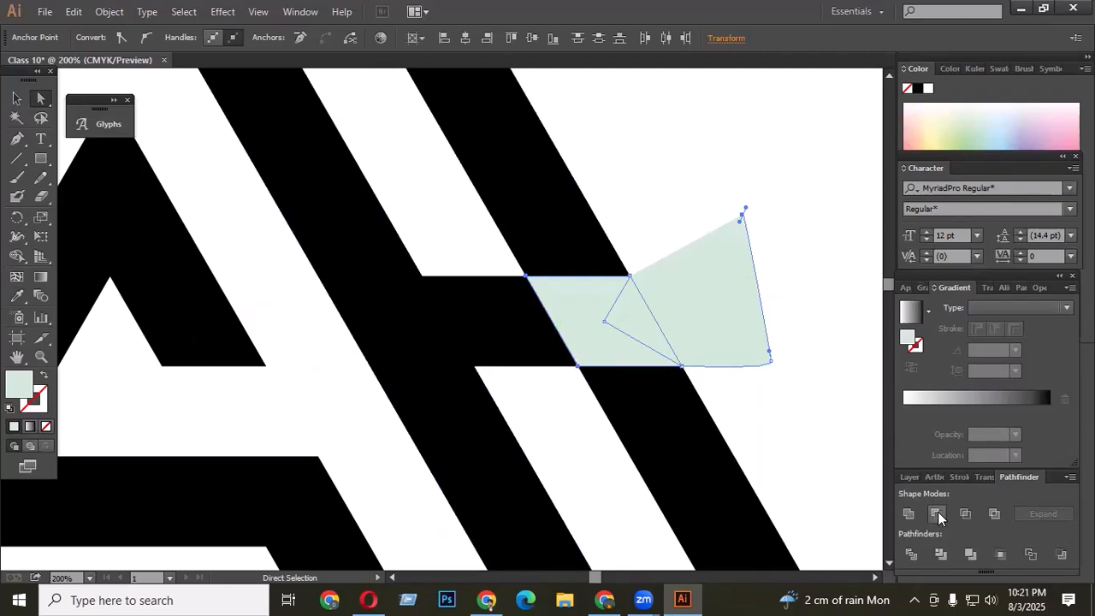
left_click(937, 513)
- Select the whole logo and give it a black fill sampled with the Eyedropper from the logo, then deselect
left_click(710, 318)
scroll(598, 284, "down", 5)
mouse_move(407, 153)
left_mouse_down()
mouse_move(570, 330)
mouse_move(667, 388)
left_mouse_up()
key("shift+s")
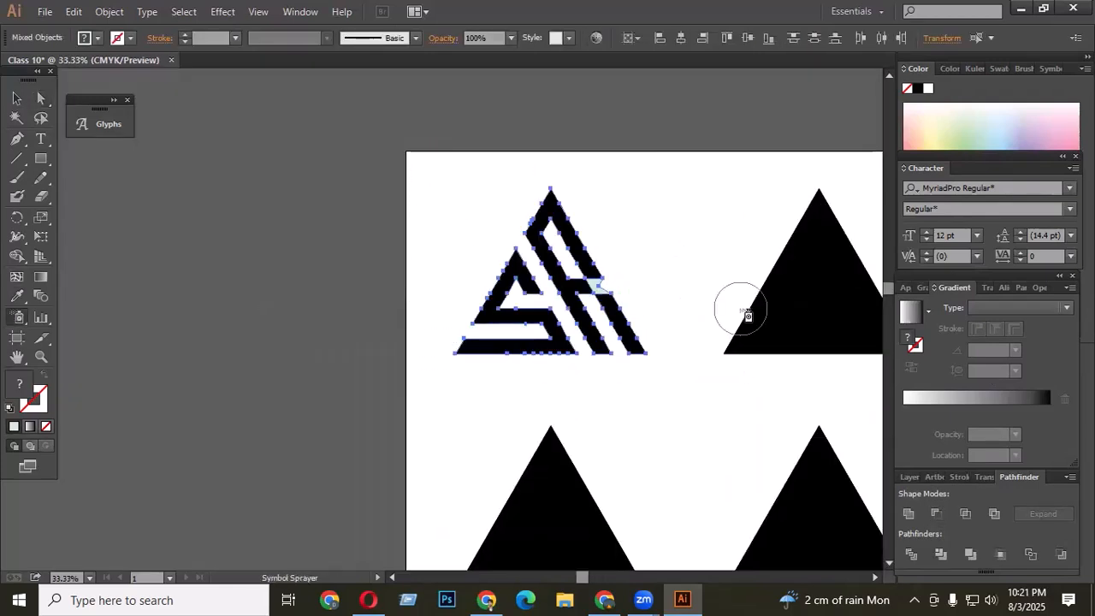
left_click(16, 295)
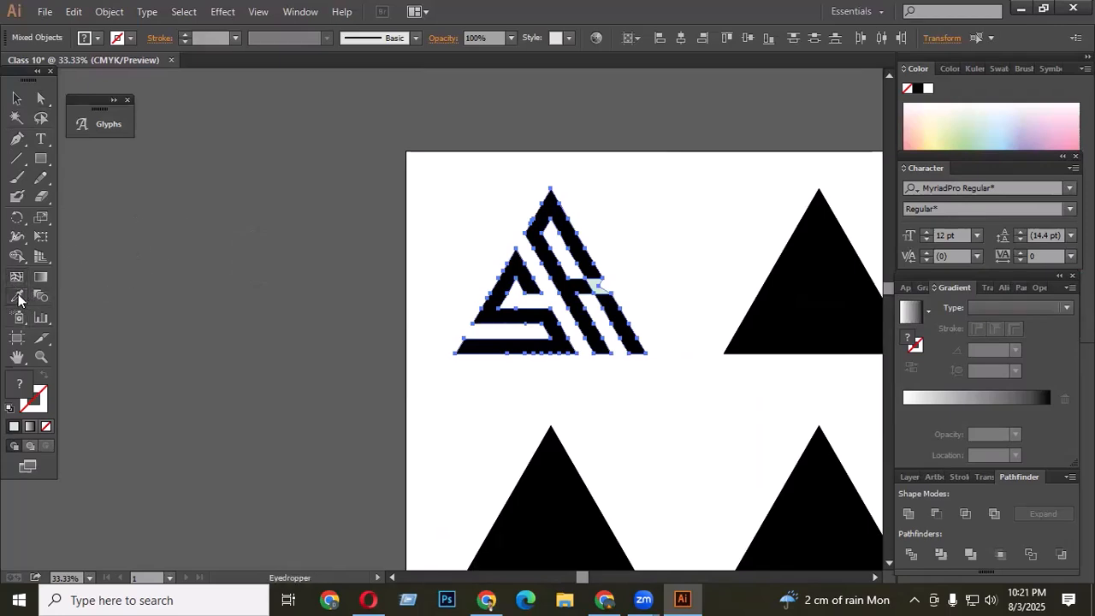
left_click(539, 274)
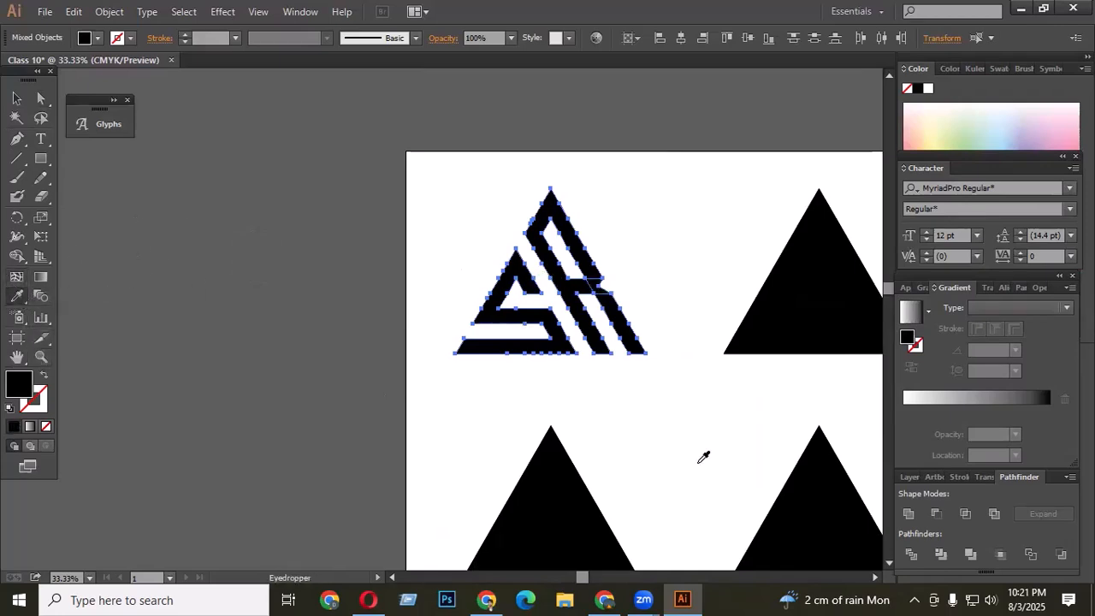
left_click(16, 99)
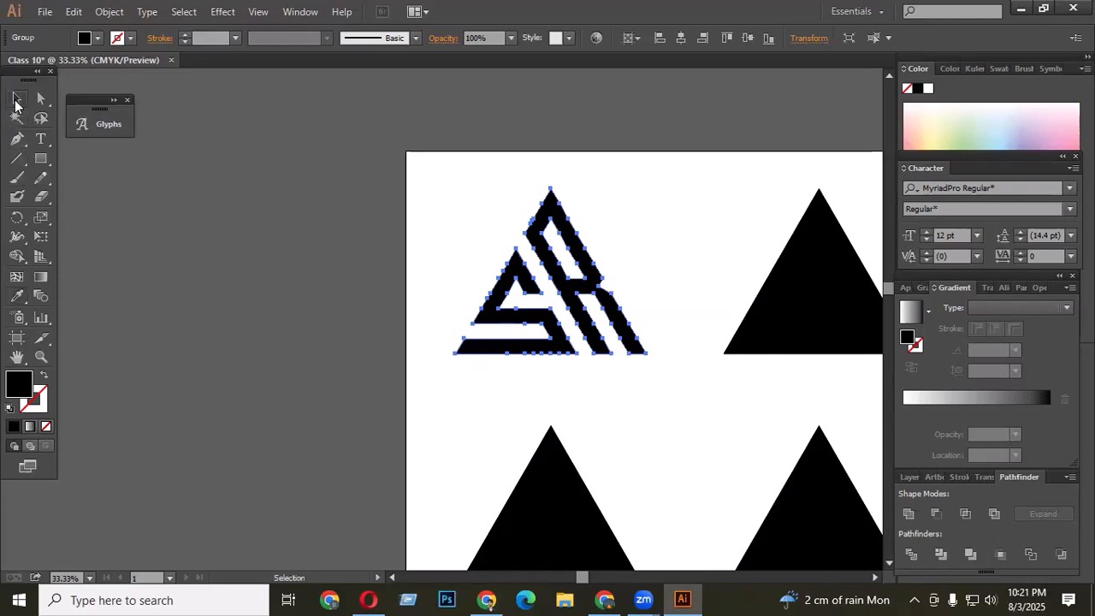
left_click(581, 321)
- Select the second grid triangle and remove diagonal strips of pieces with Shape Builder, leaving two slanted bars joined at the top left
scroll(580, 321, "up", 3)
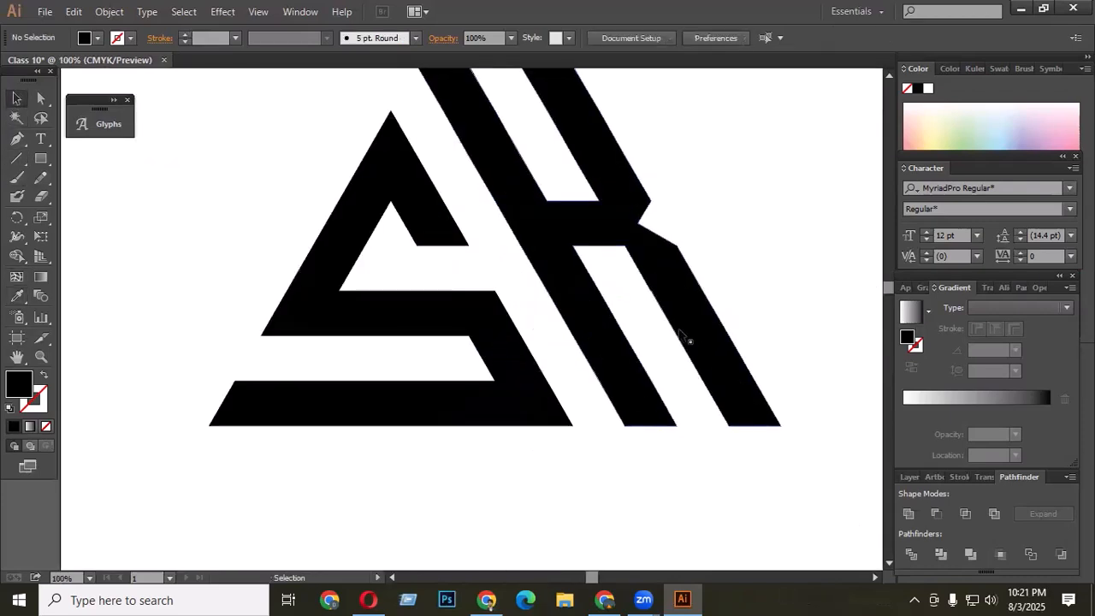
scroll(621, 345, "down", 2)
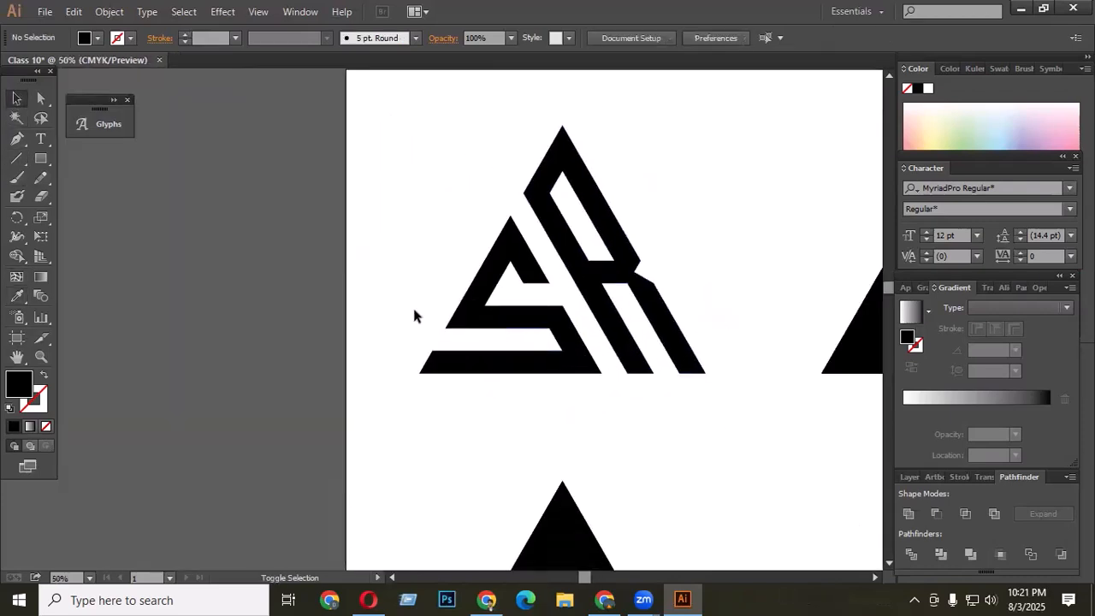
scroll(416, 313, "down", 2)
scroll(792, 374, "up", 1)
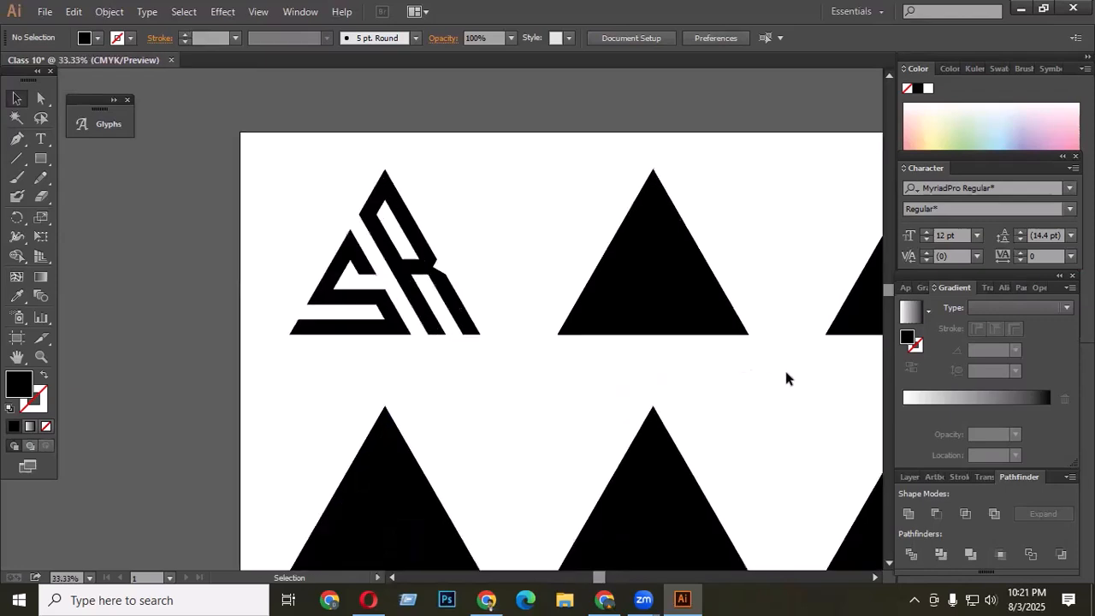
left_click_drag(533, 139, 770, 374)
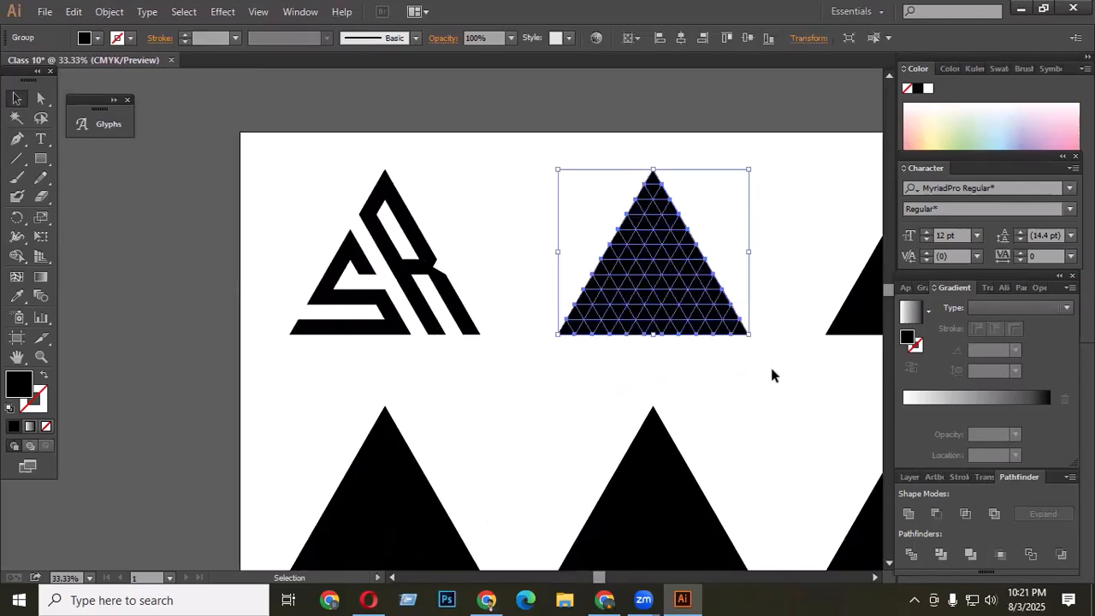
scroll(1046, 575, "up", 1)
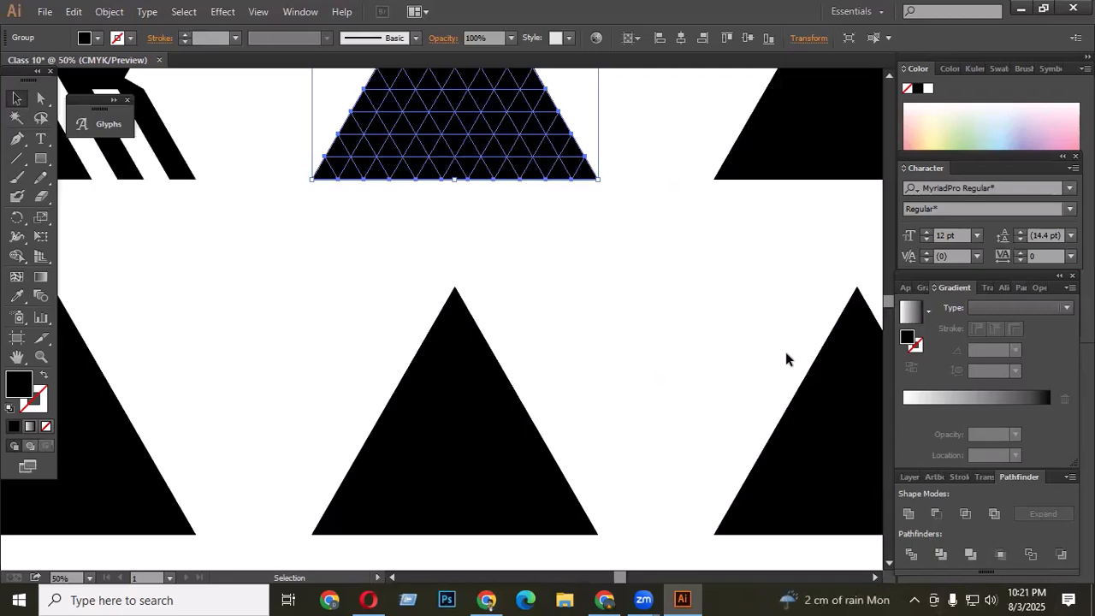
scroll(787, 359, "down", 4)
scroll(668, 301, "up", 2)
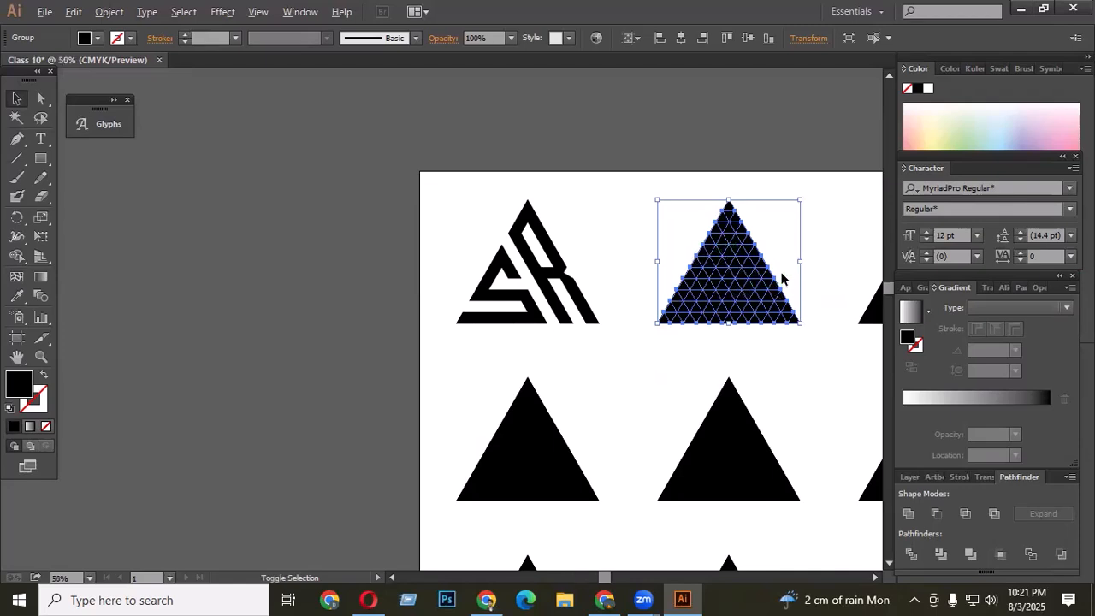
scroll(770, 280, "up", 2)
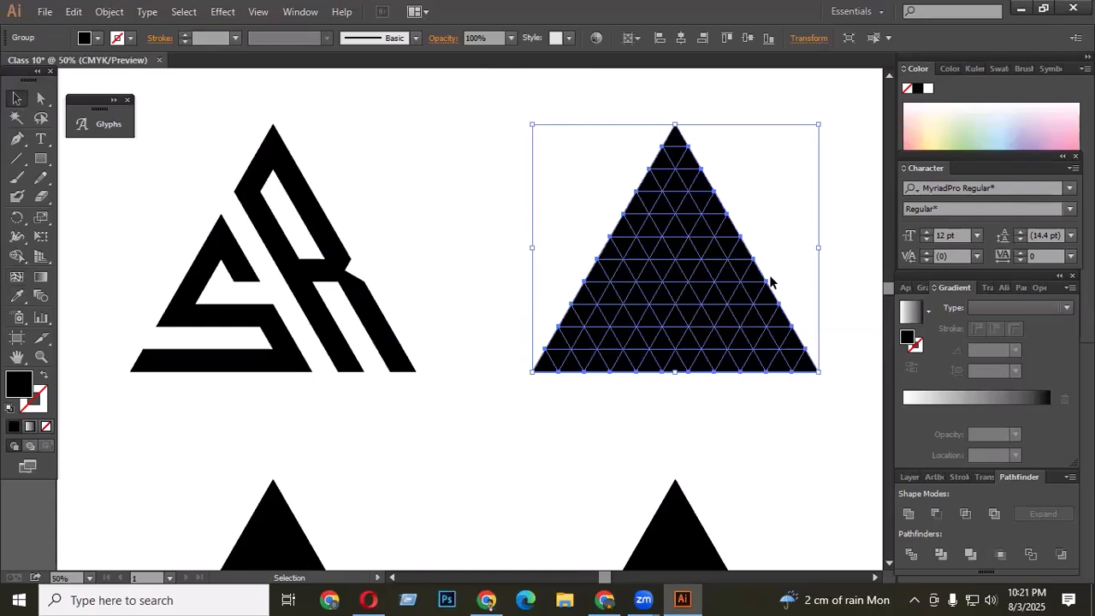
right_click(765, 282)
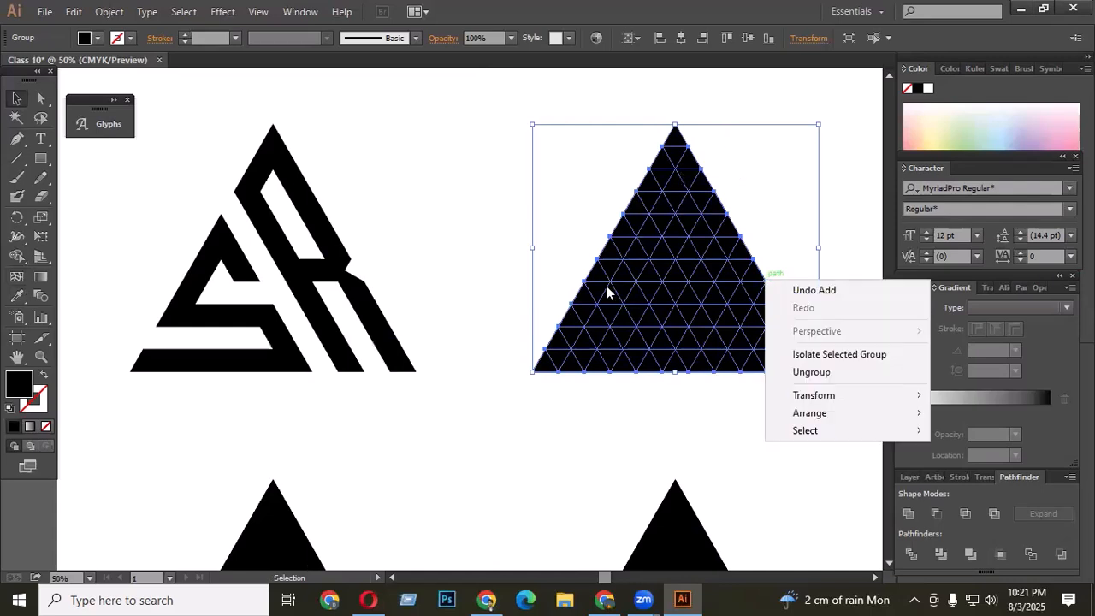
left_click(666, 418)
left_click_drag(488, 99, 822, 409)
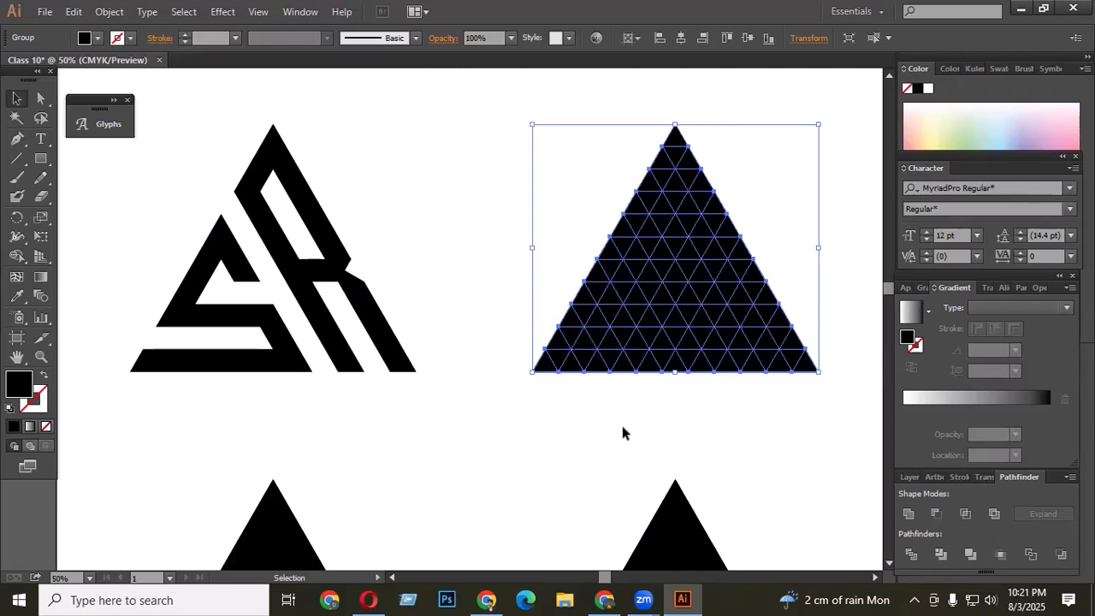
scroll(711, 220, "up", 2)
scroll(712, 220, "down", 2)
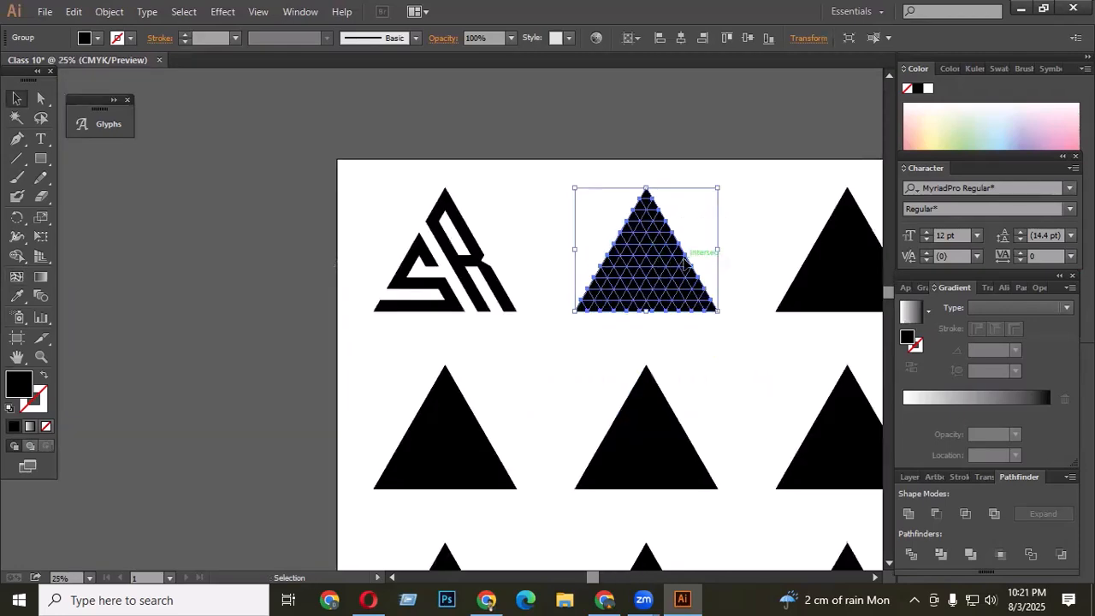
scroll(662, 259, "up", 2)
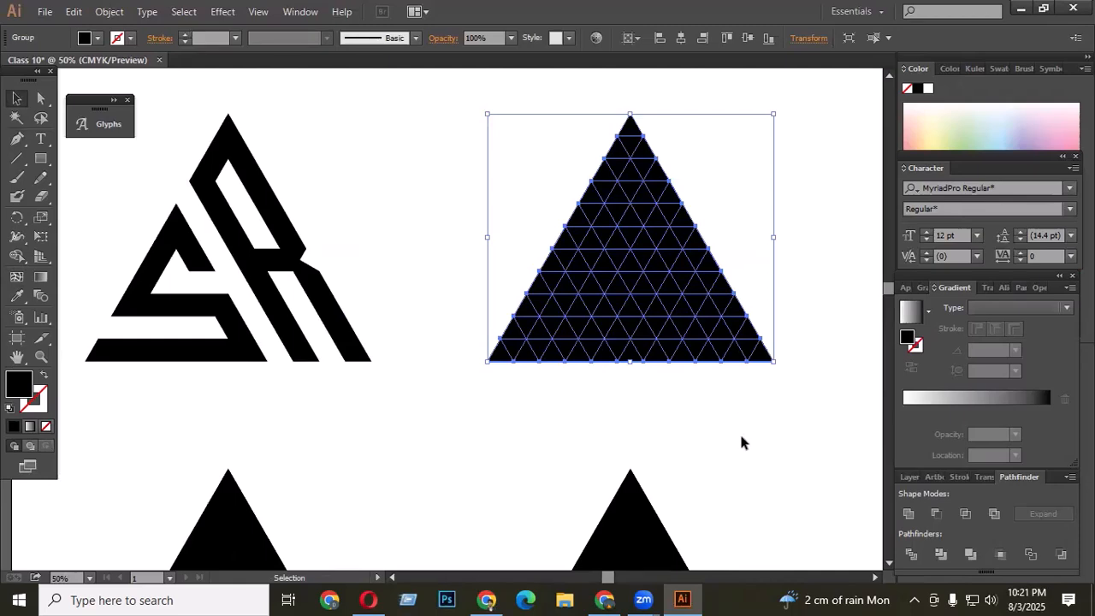
scroll(720, 340, "up", 1)
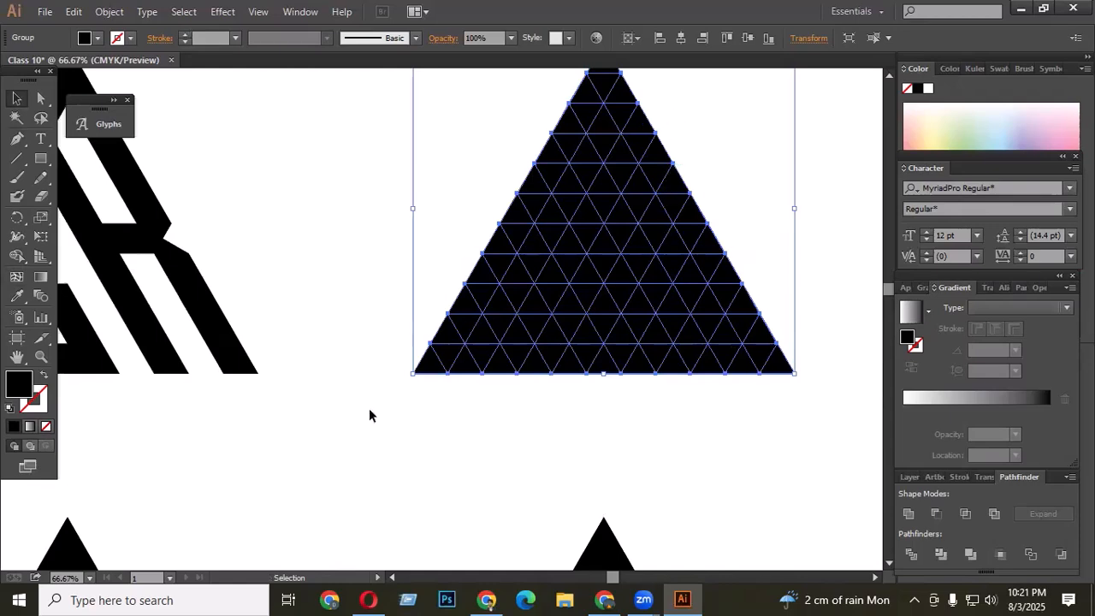
key("shift+m")
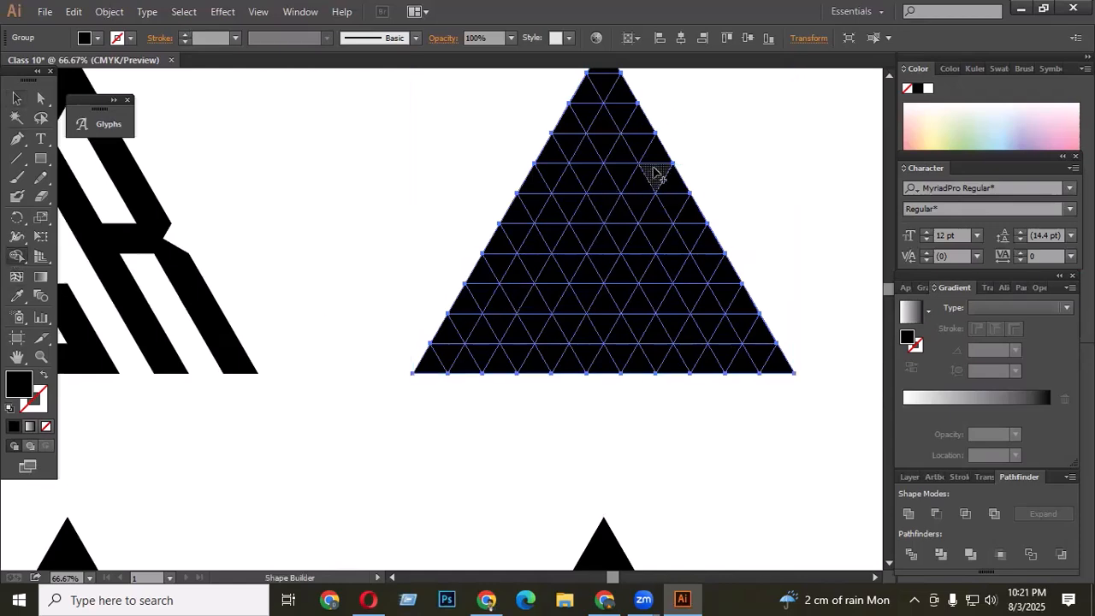
left_click_drag(663, 156, 530, 378)
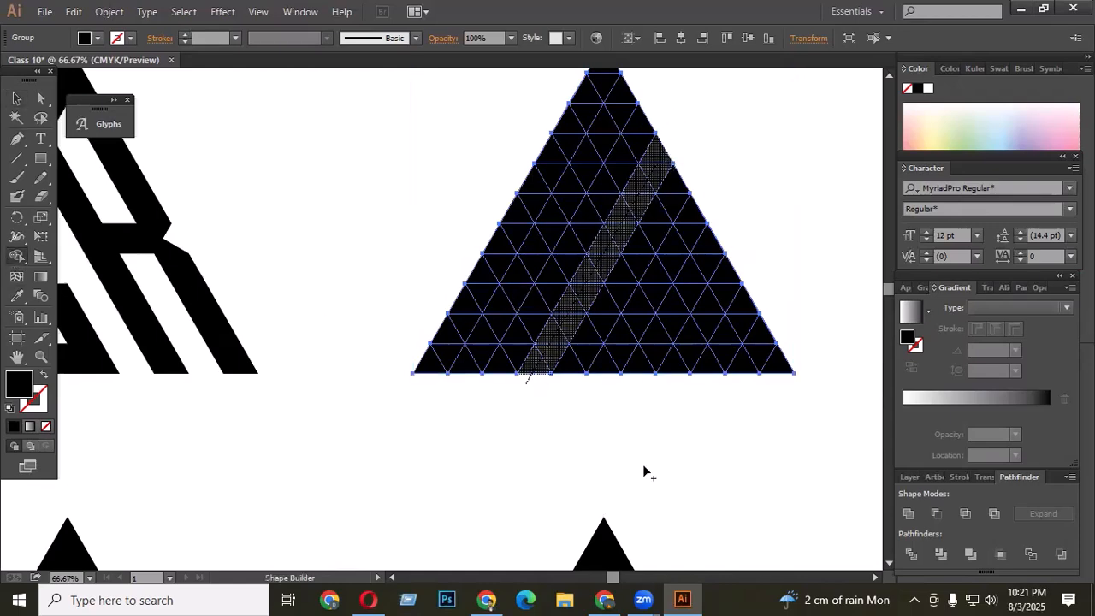
scroll(510, 315, "up", 1)
mouse_move(515, 312)
left_mouse_down()
mouse_move(463, 374)
mouse_move(446, 438)
left_mouse_up()
left_click_drag(528, 276, 484, 361)
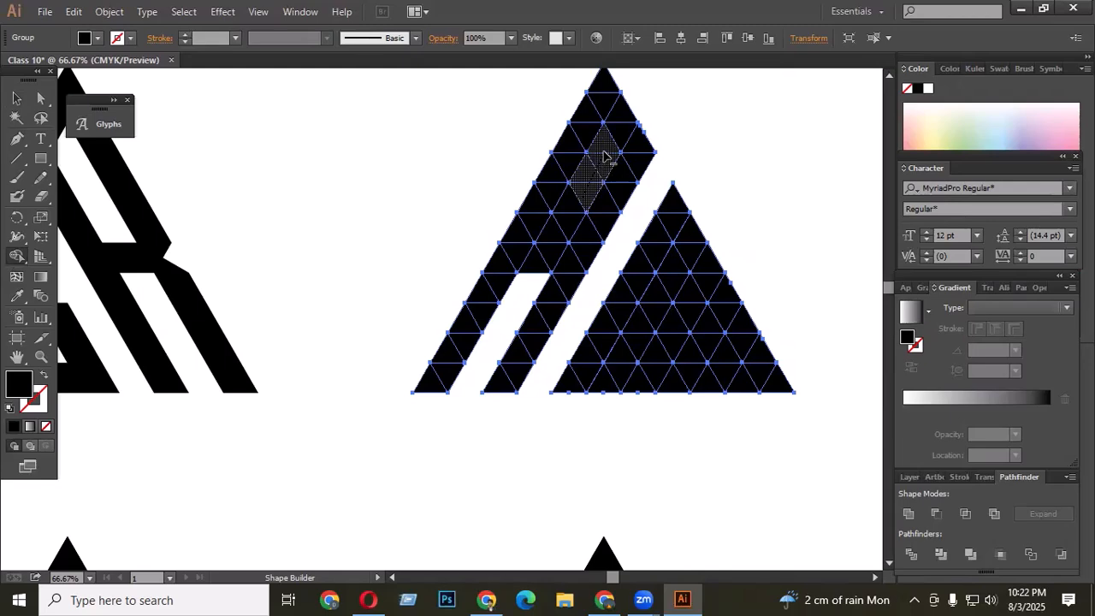
mouse_move(593, 154)
left_mouse_down()
mouse_move(590, 192)
mouse_move(575, 206)
mouse_move(582, 184)
mouse_move(529, 280)
left_mouse_up()
scroll(605, 278, "up", 2)
scroll(583, 258, "down", 2)
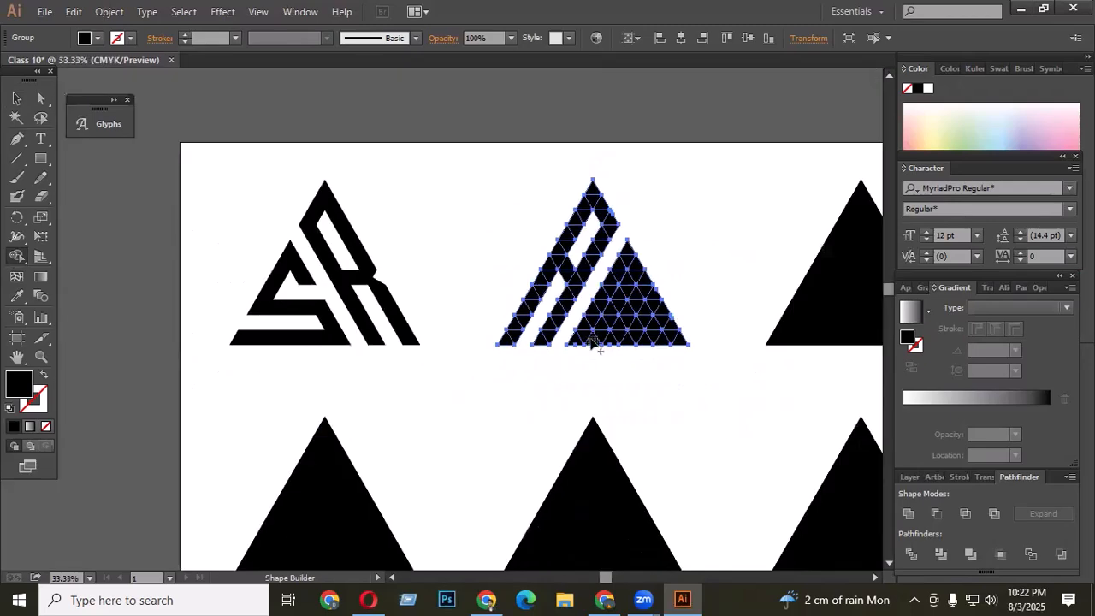
scroll(581, 276, "up", 2)
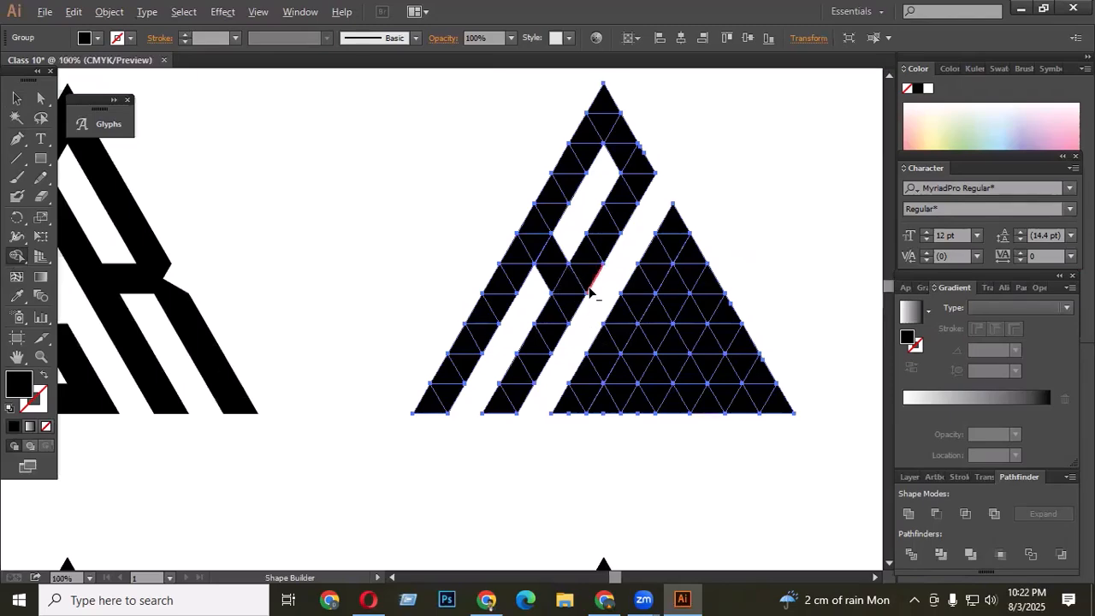
scroll(587, 291, "up", 2)
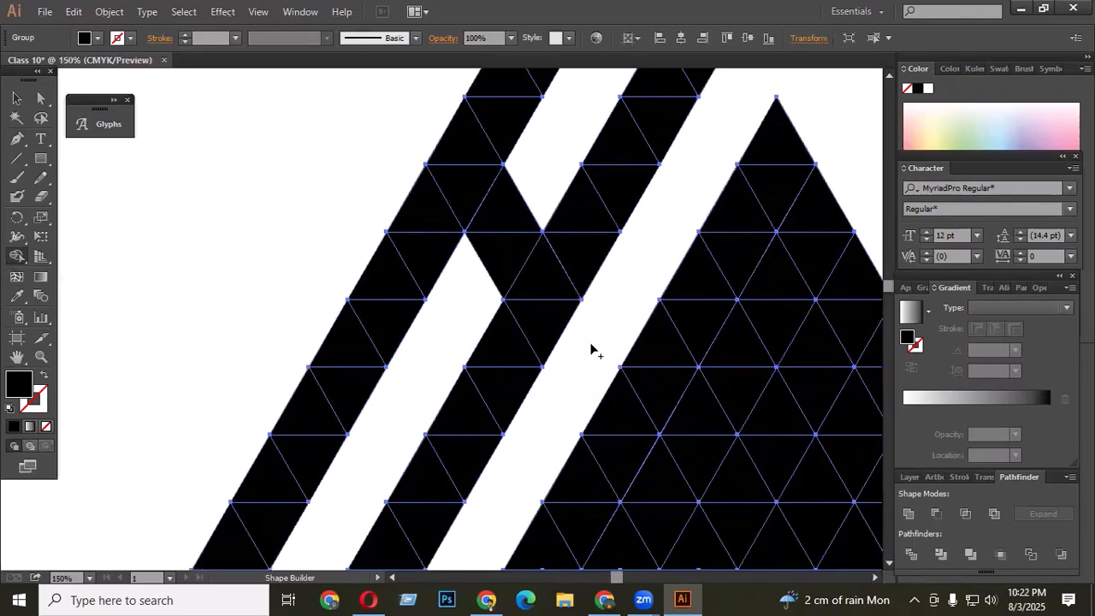
left_click(42, 97)
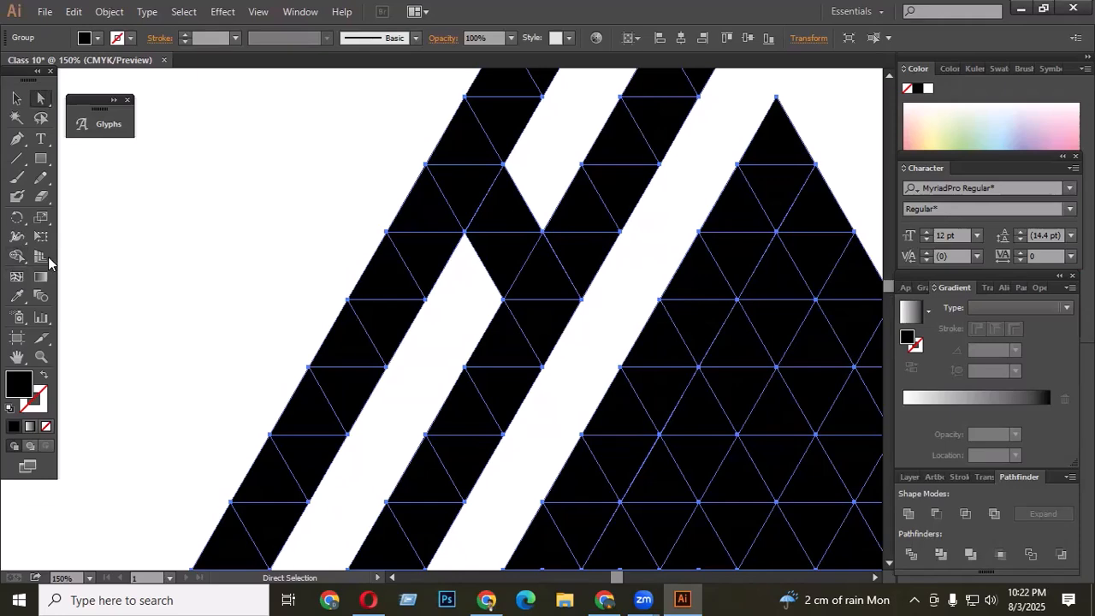
left_click(17, 256)
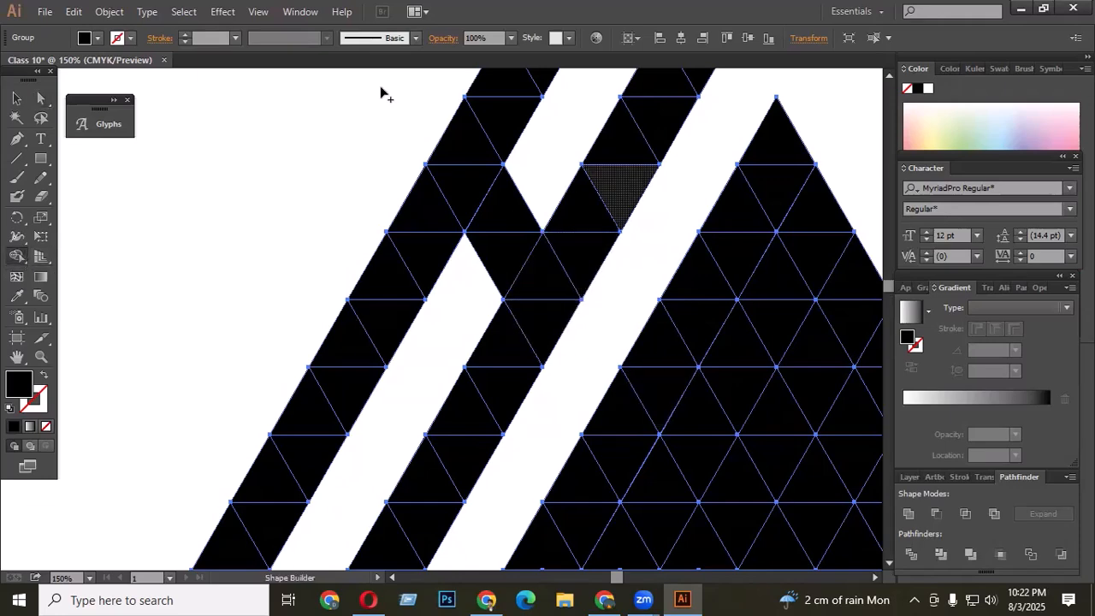
left_click(41, 98)
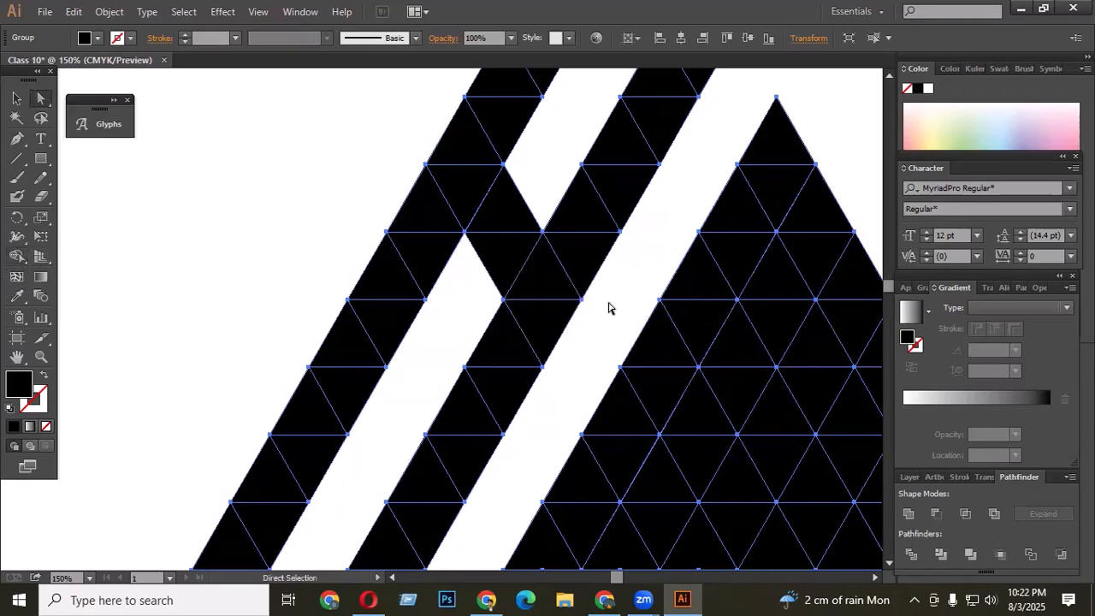
scroll(550, 276, "down", 3)
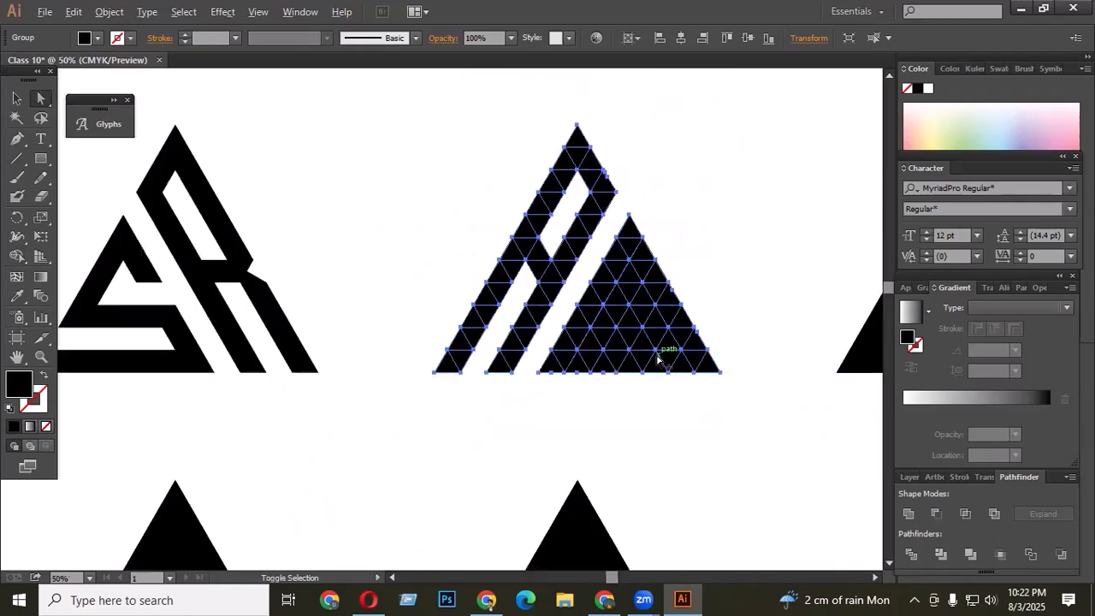
scroll(658, 354, "up", 1)
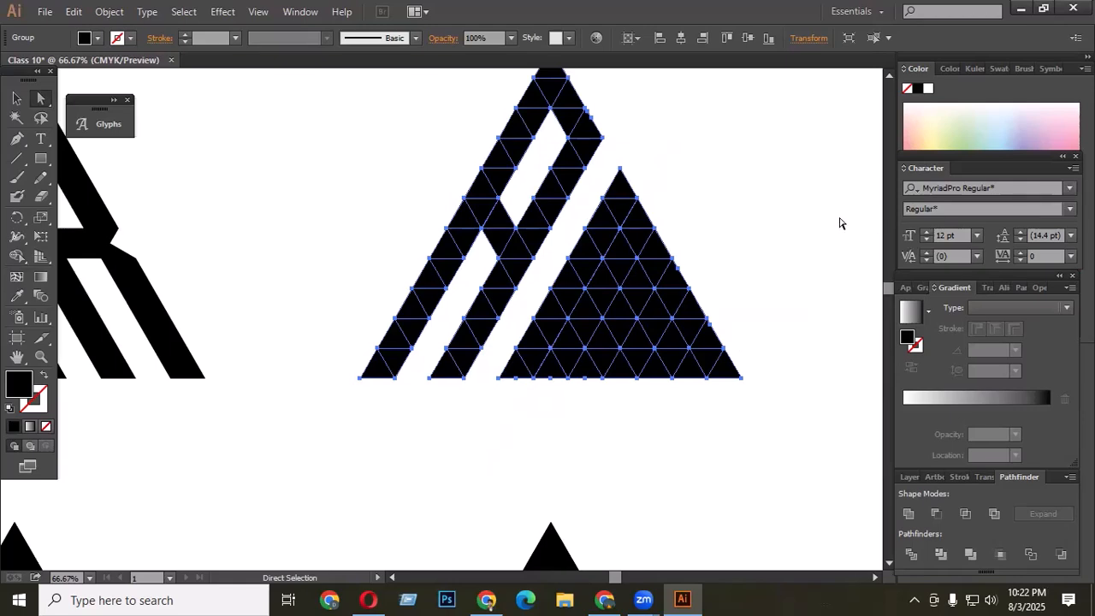
left_click_drag(618, 214, 744, 213)
key("ctrl+z")
- Select the second logo and with Shape Builder remove three horizontal strips from the right triangle, shaping a B with a detached tip
key("v")
key("ctrl+minus")
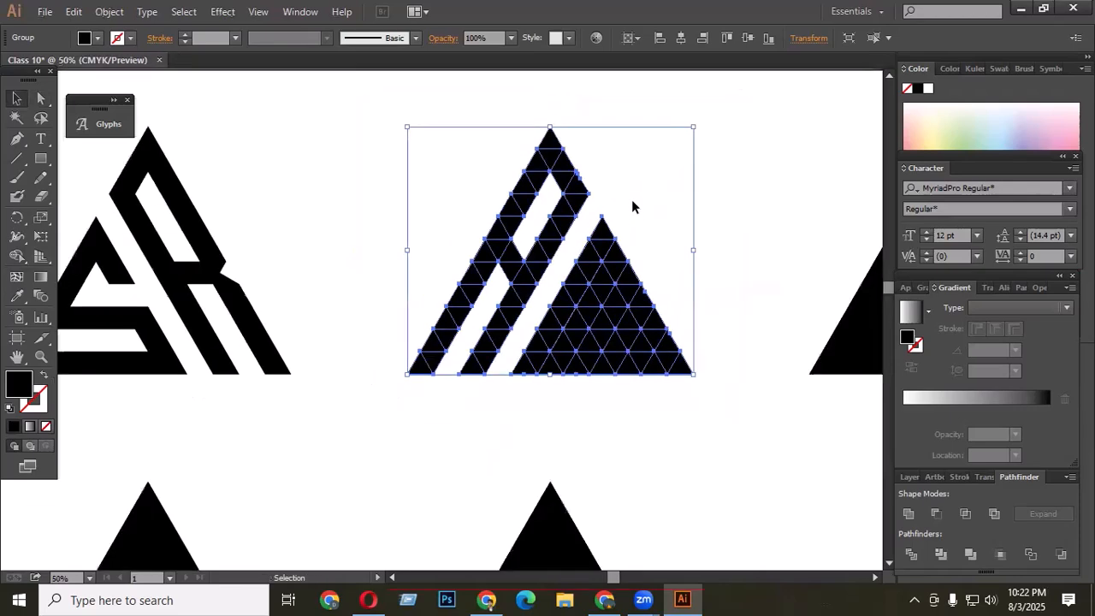
left_click(381, 150)
left_click_drag(365, 101, 716, 405)
key("ctrl+plus")
key("ctrl+plus")
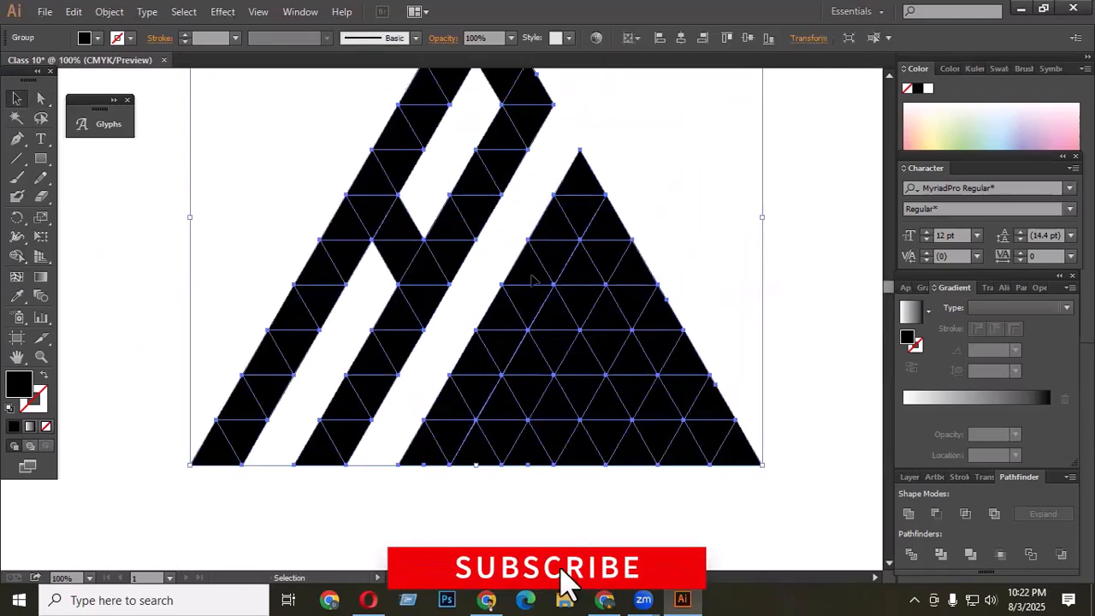
key("ctrl+minus")
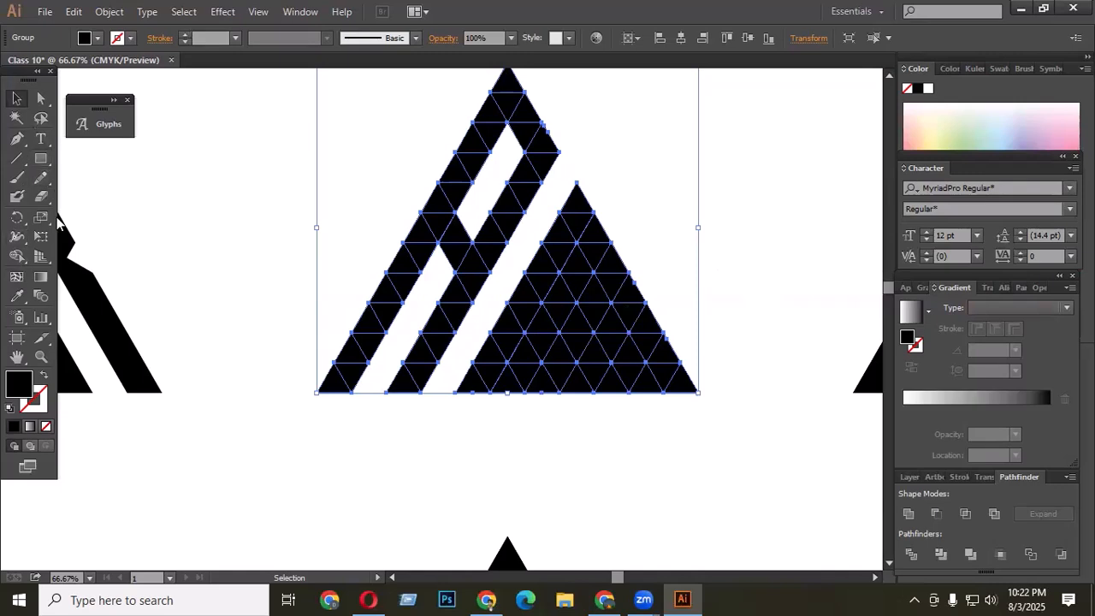
left_click(16, 256)
scroll(596, 248, "up", 1)
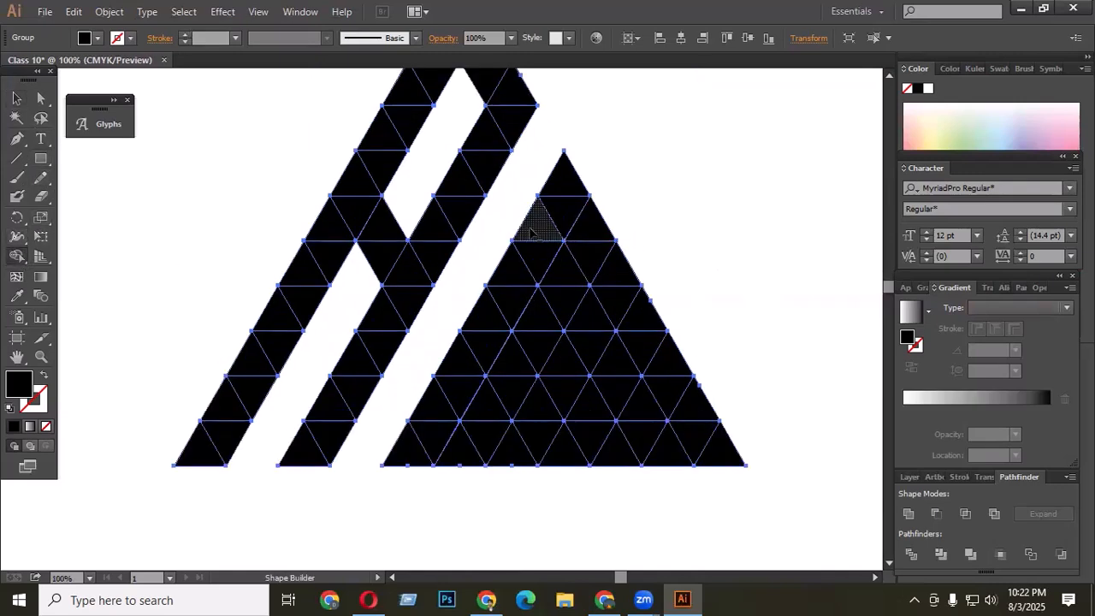
left_click_drag(532, 231, 659, 214)
scroll(689, 267, "down", 2)
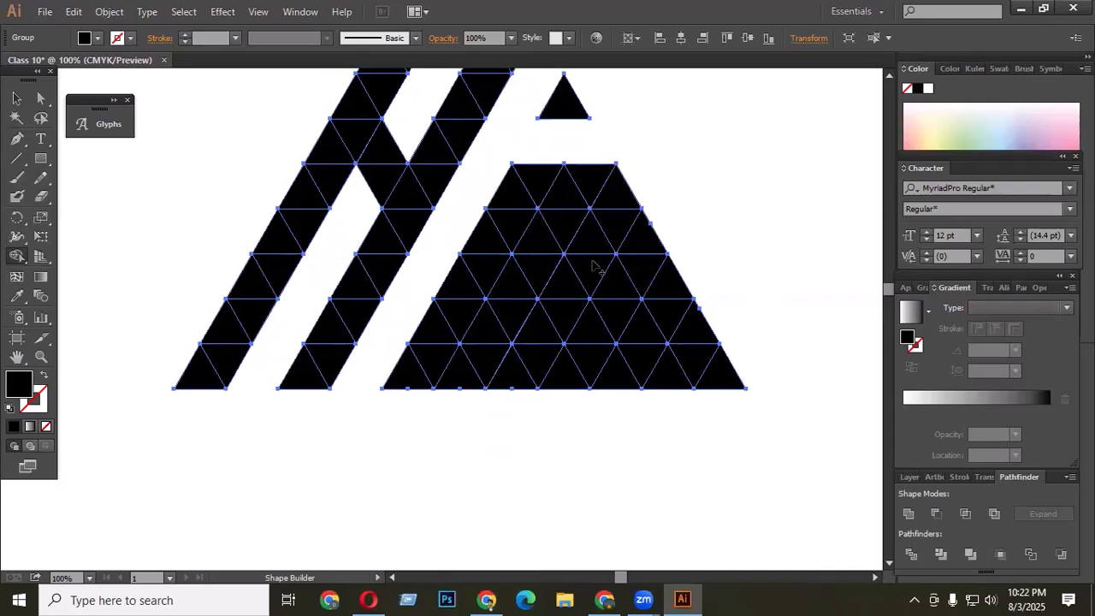
mouse_move(540, 242)
left_mouse_down()
mouse_move(556, 231)
mouse_move(526, 232)
mouse_move(609, 231)
left_mouse_up()
left_click_drag(496, 329, 675, 323)
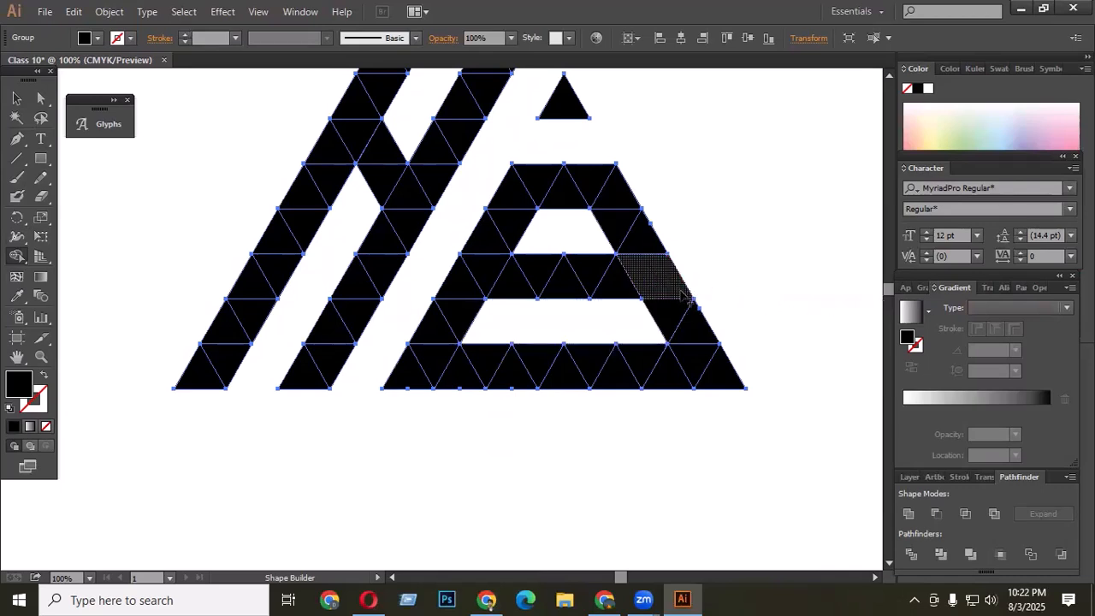
- Fill one piece on the B's right side with pale green from the color spectrum, then deselect
left_click(954, 124)
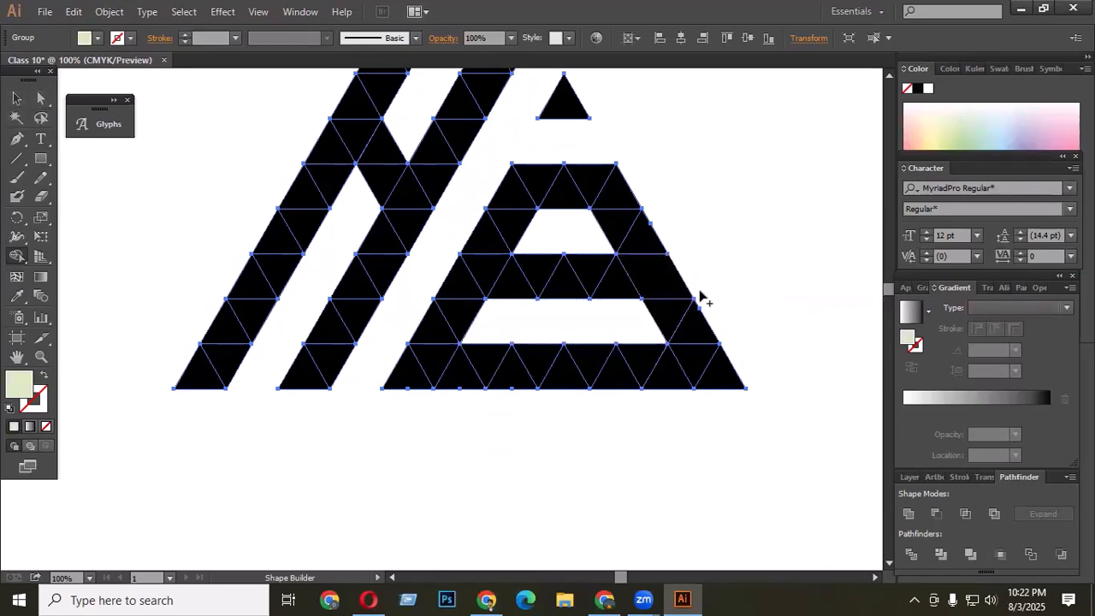
left_click(689, 291)
key("v")
left_click(313, 108)
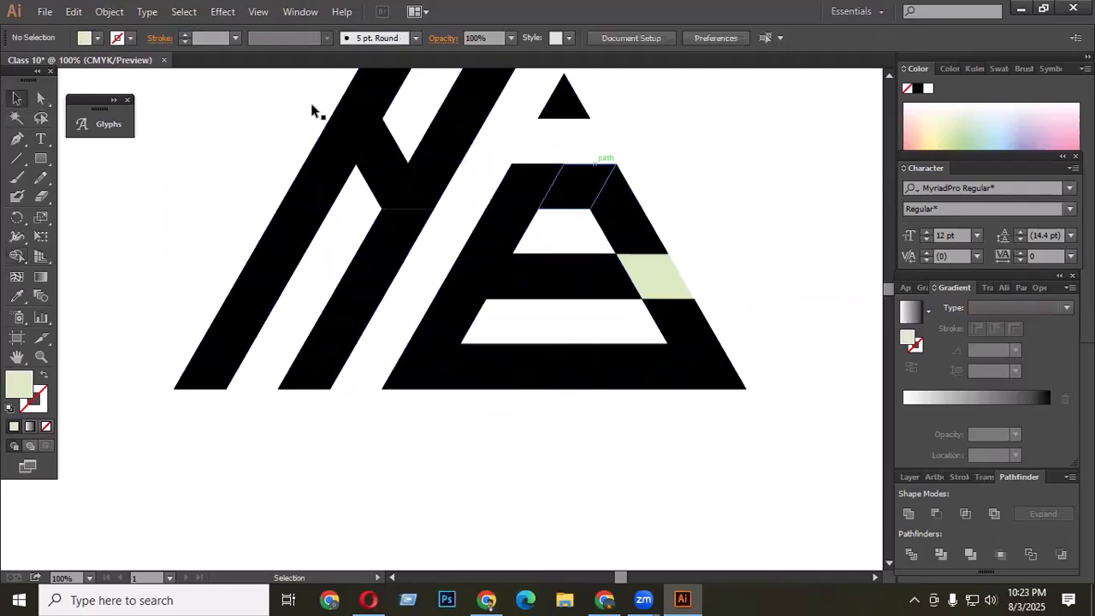
- Draw a shape with the Pen tool over the green piece's right part and subtract it with Minus Front to cut a notch
left_click(17, 139)
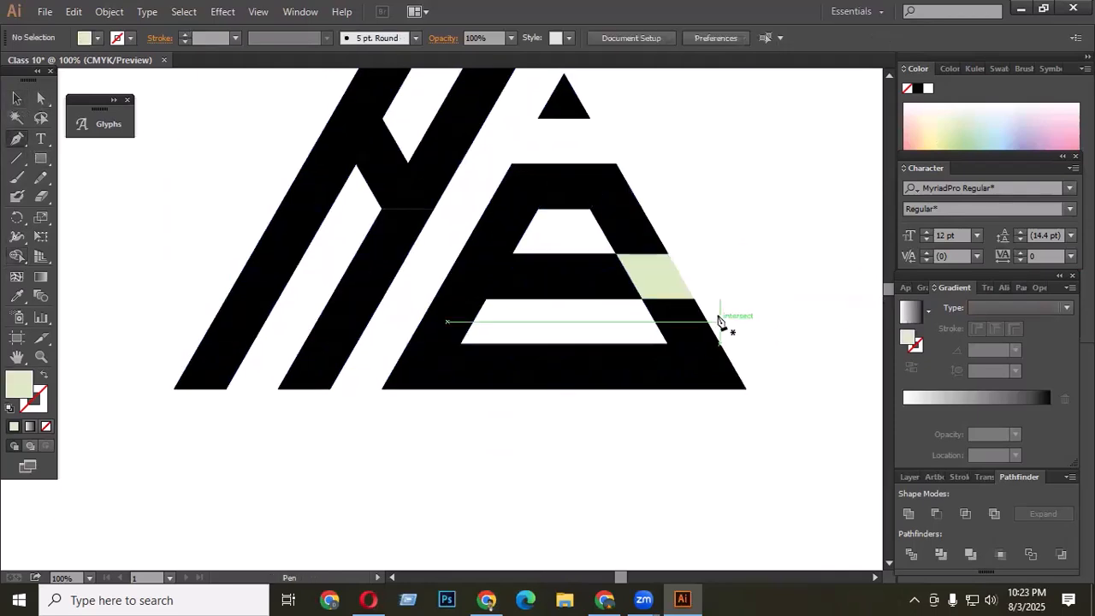
left_click(666, 254)
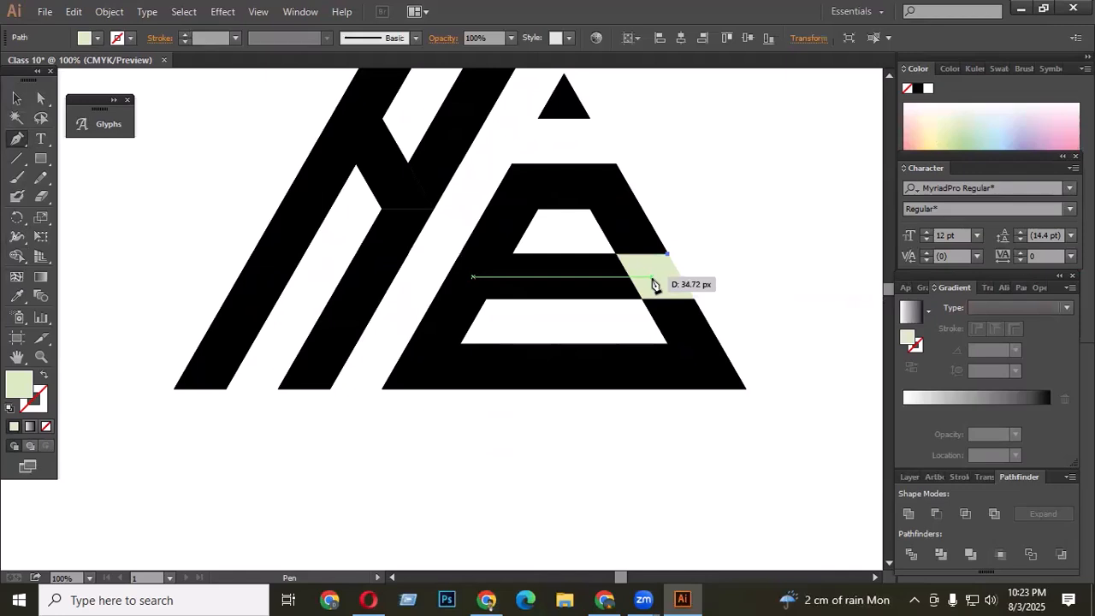
scroll(654, 284, "up", 3)
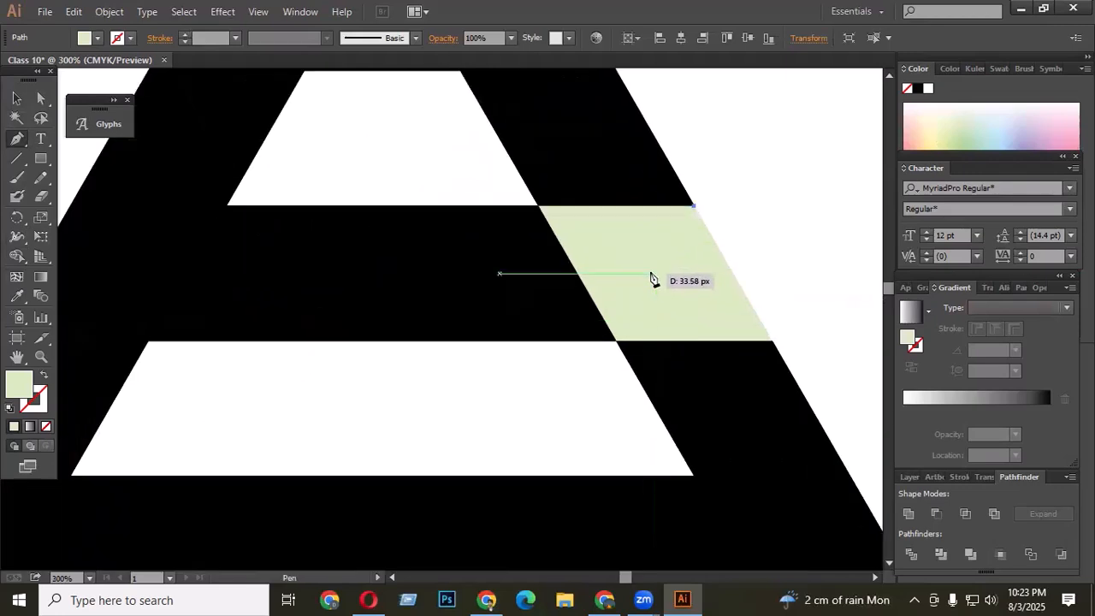
left_click(650, 272)
left_click(771, 341)
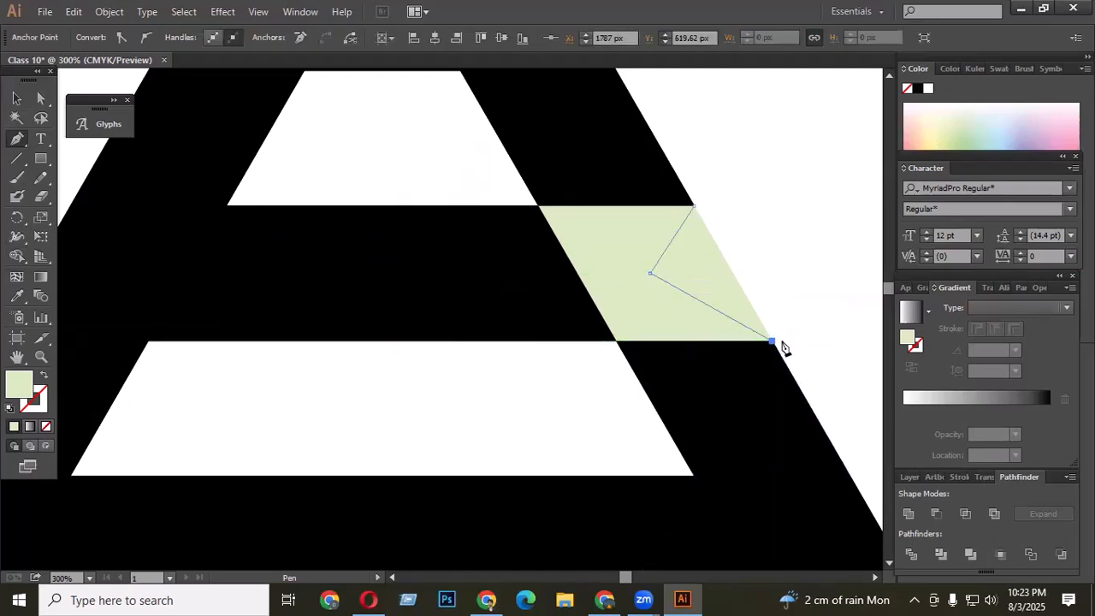
left_click_drag(811, 242, 811, 254)
left_click(826, 198)
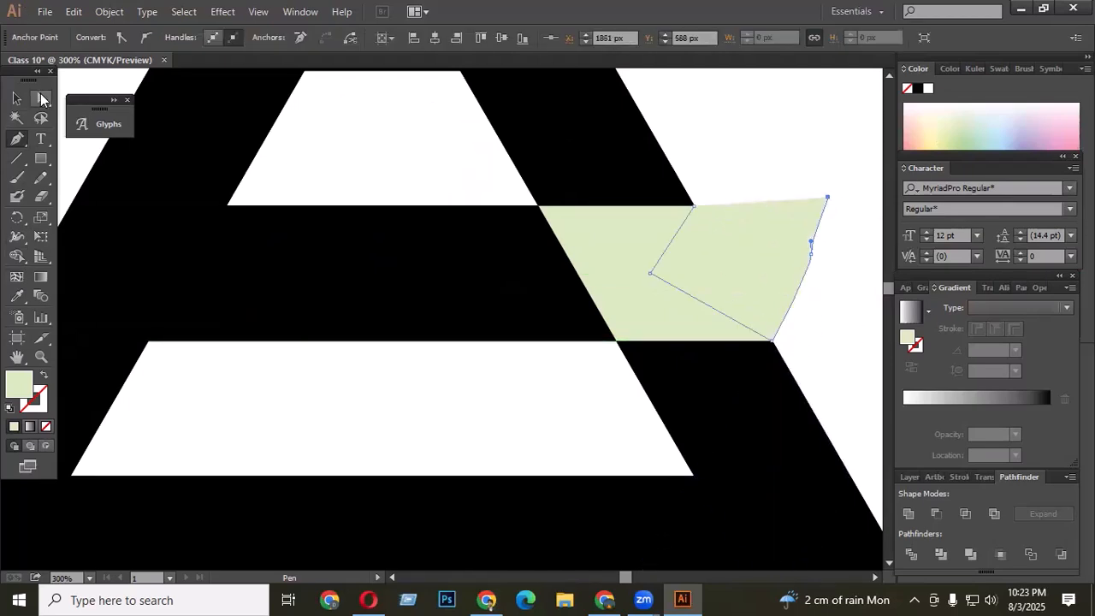
left_click(41, 99)
left_click(680, 310)
left_click(936, 513)
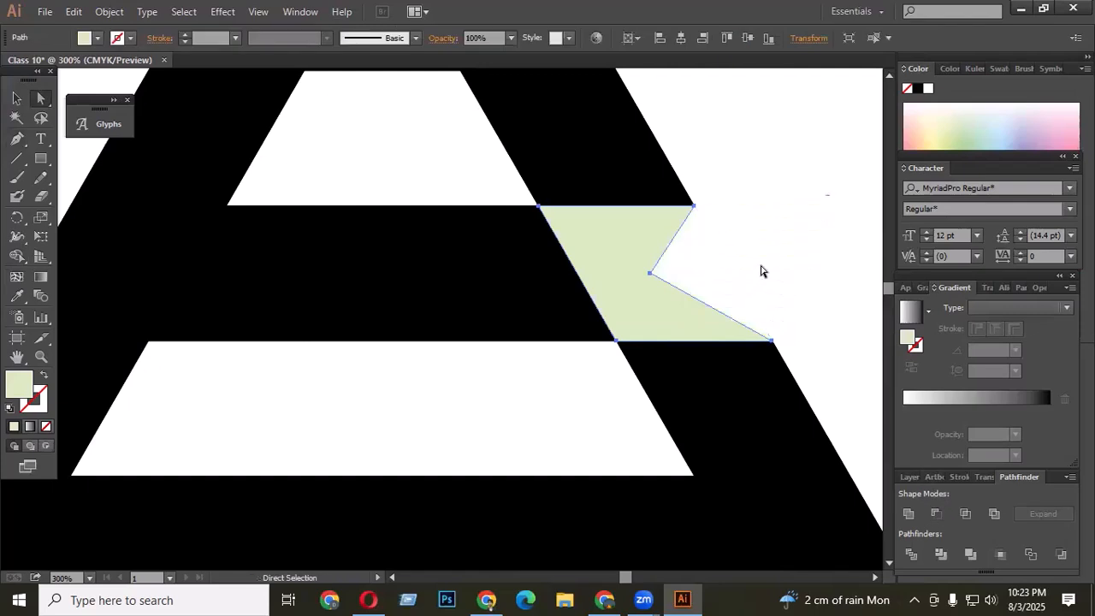
left_click(761, 269)
scroll(651, 249, "down", 6)
left_click(17, 99)
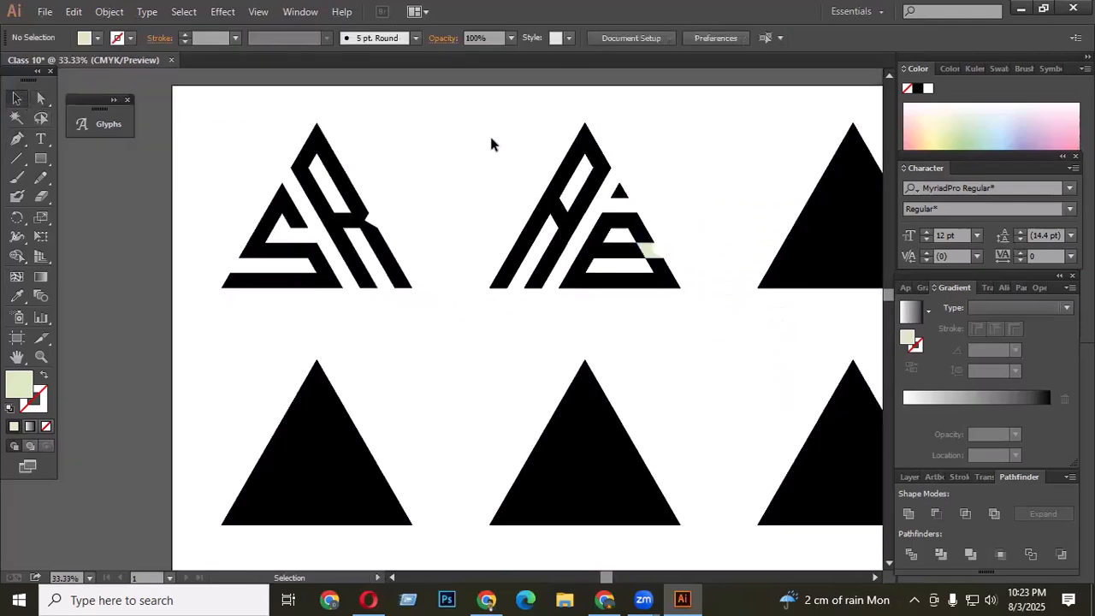
- Select the whole second logo and merge it into one shape with Unite
left_click_drag(464, 117, 701, 311)
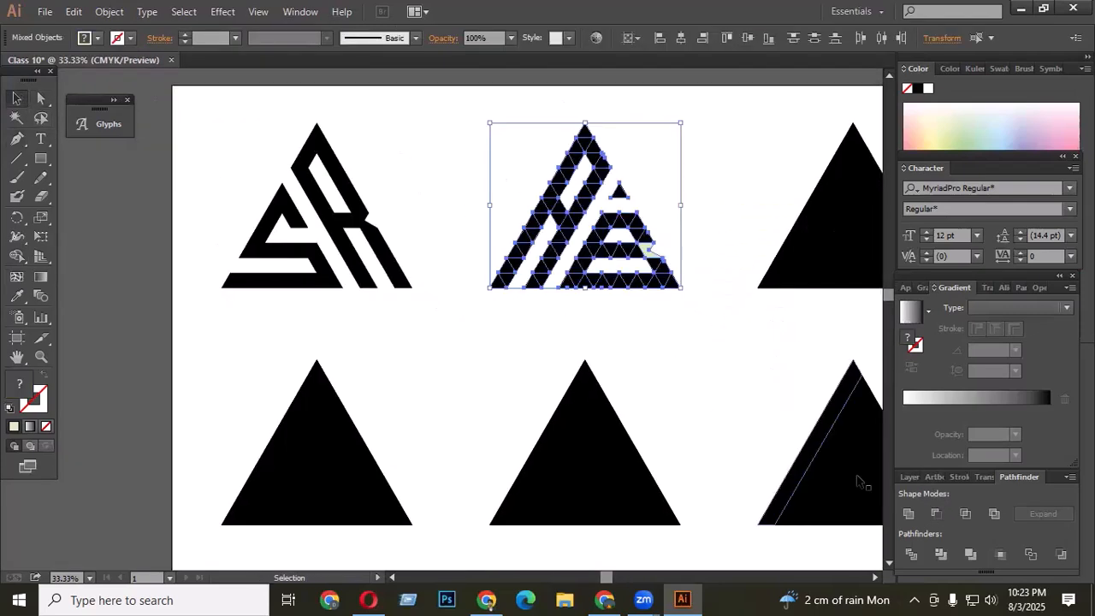
left_click(908, 513)
left_click(694, 359)
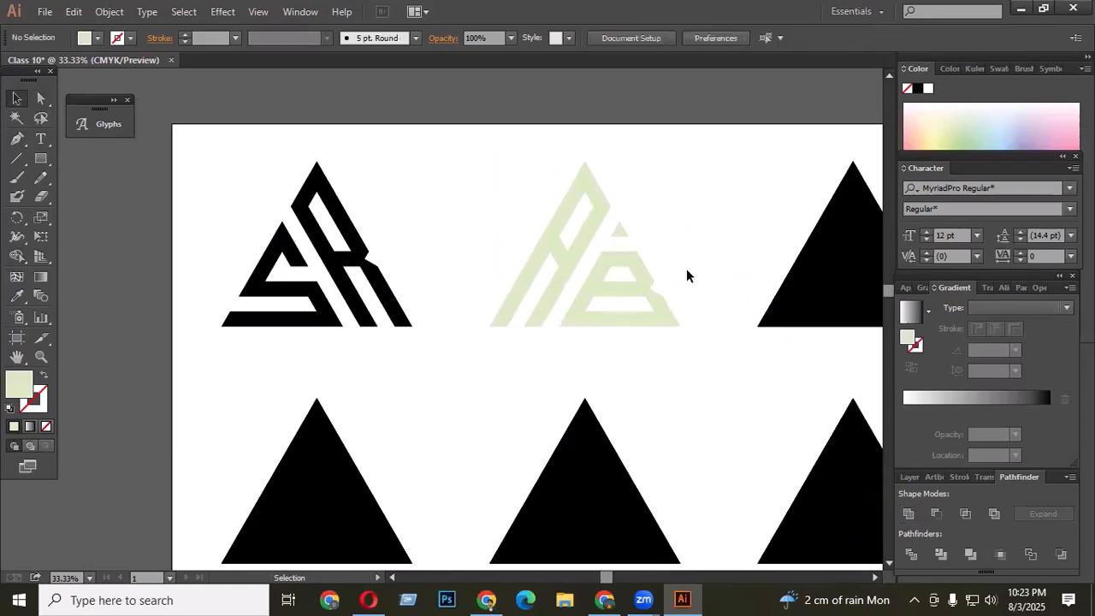
- Give the second logo a black fill sampled with the Eyedropper from the first logo, then deselect
scroll(667, 282, "up", 1)
left_click(643, 291)
left_click(17, 296)
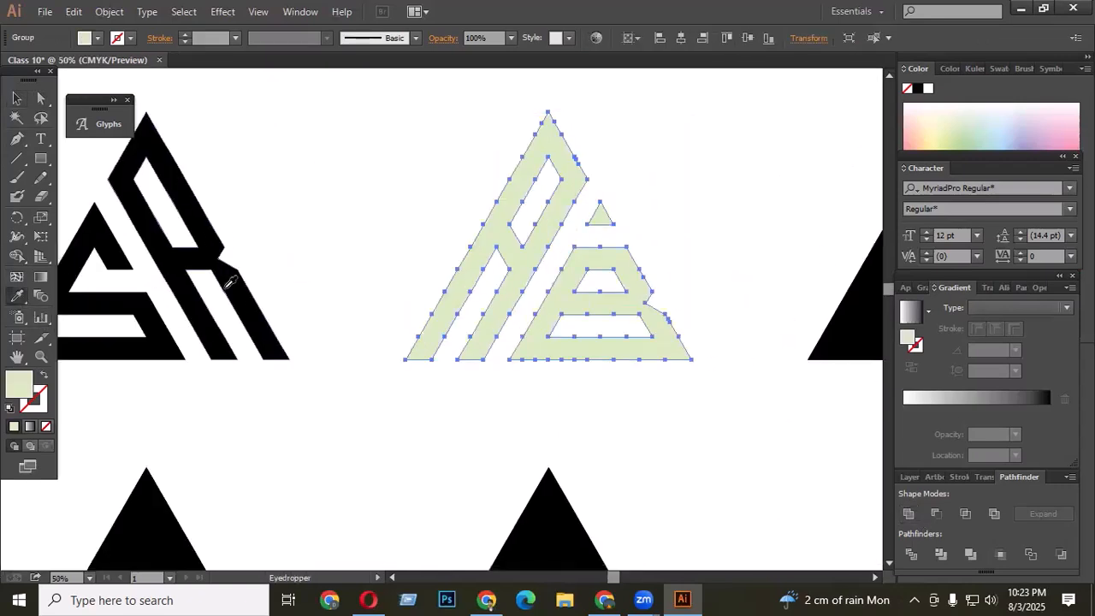
left_click(228, 283)
left_click(17, 99)
left_click(433, 186)
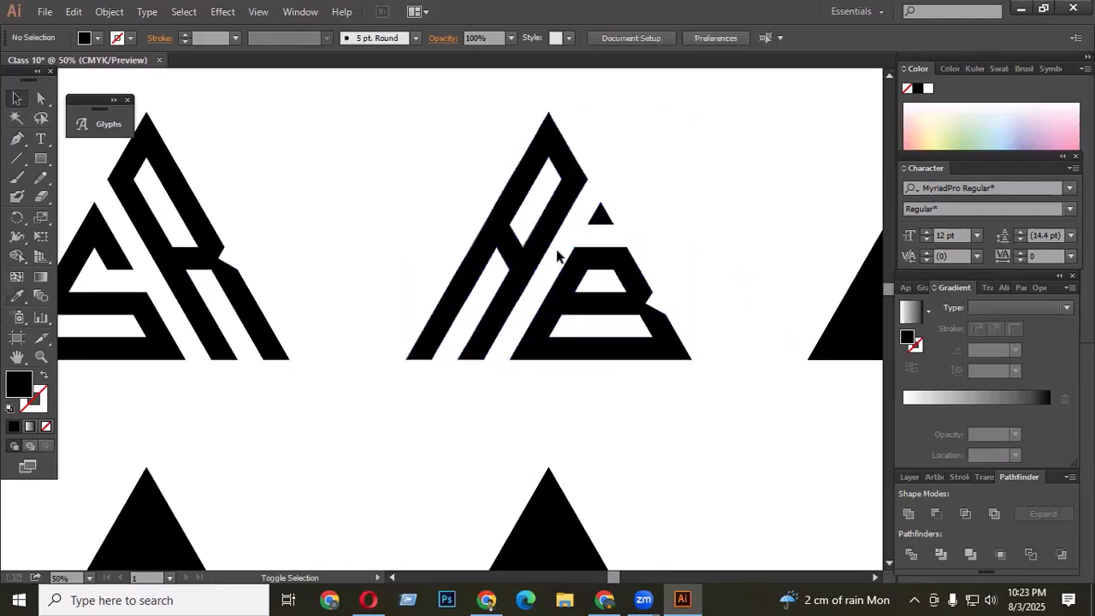
- Undo the black fill and the Unite on the second logo
scroll(573, 267, "down", 2)
scroll(641, 284, "up", 2)
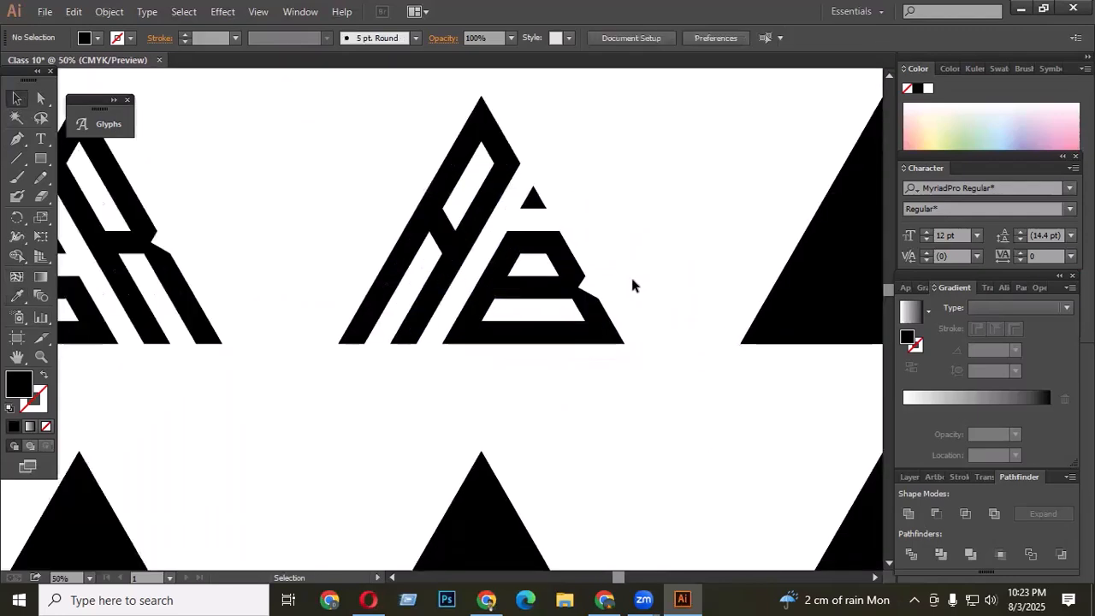
scroll(626, 308, "up", 1)
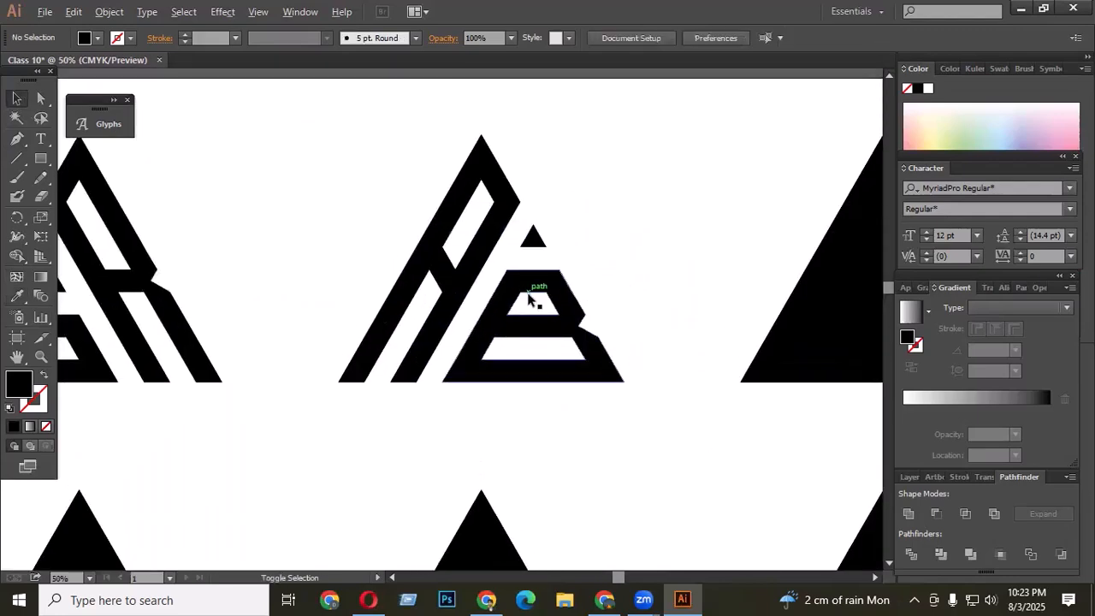
scroll(643, 312, "down", 2)
scroll(501, 306, "up", 2)
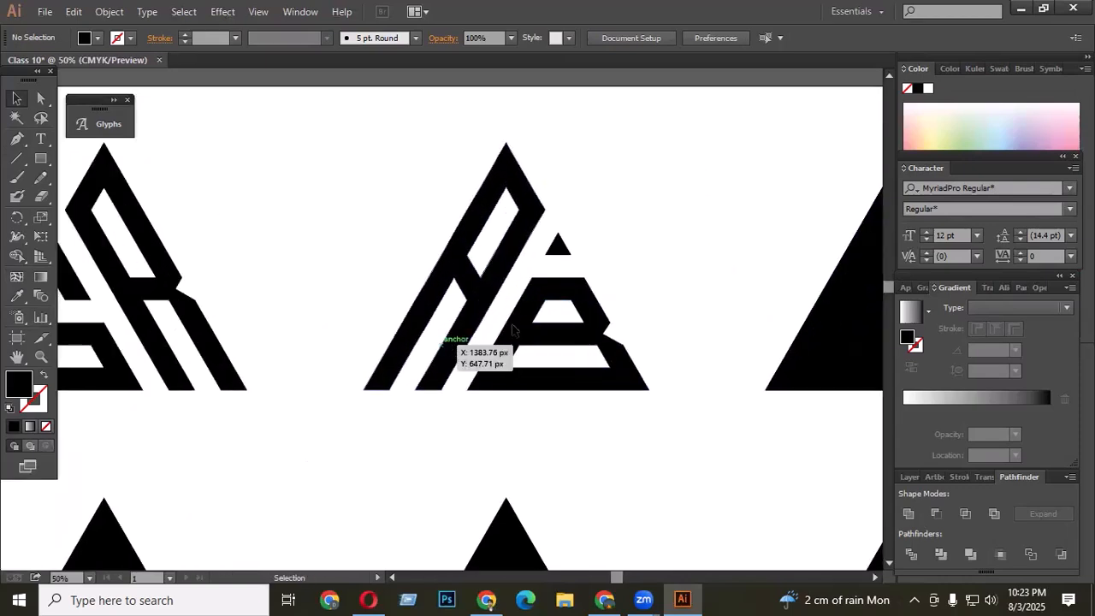
key("ctrl+z")
key("ctrl+z")
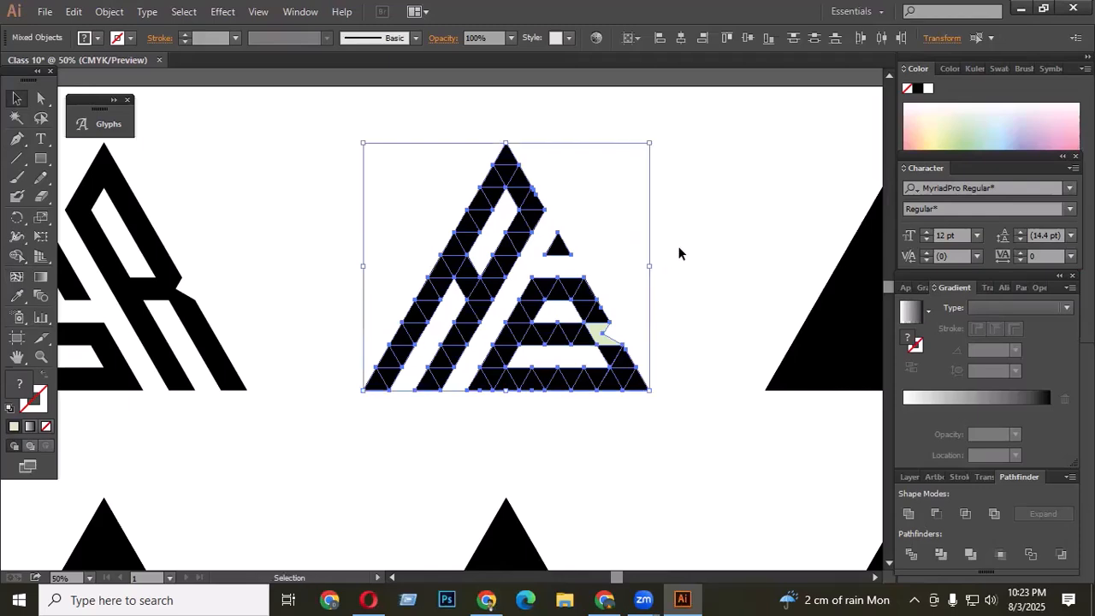
- Try to reshape the joint between the A's two bars with Minus Front, Unite and anchor point edits, undoing each attempt
left_click(680, 248)
scroll(476, 299, "up", 2)
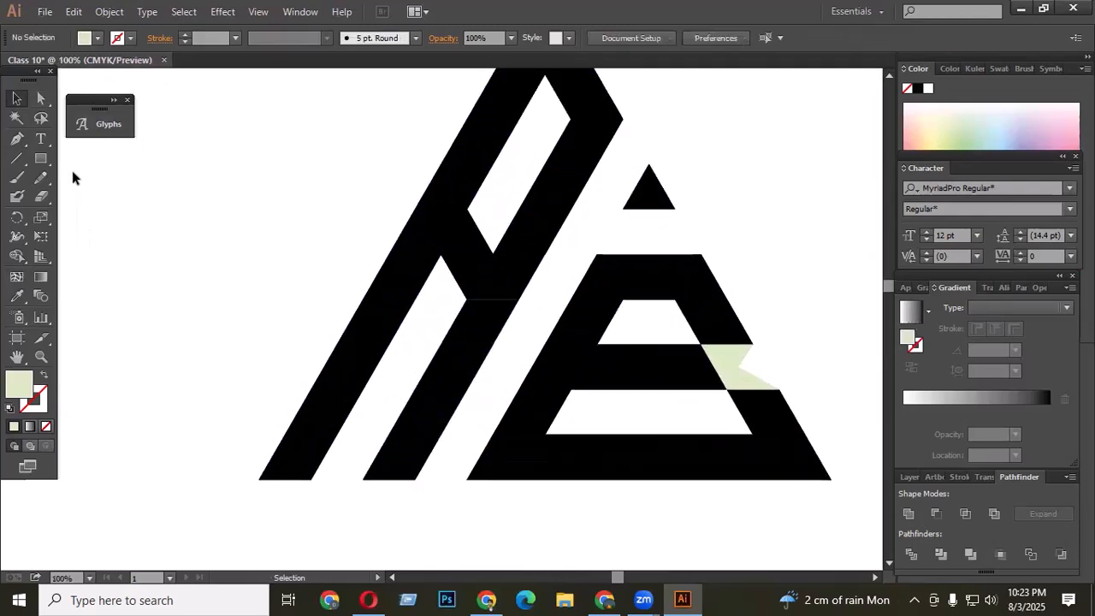
left_click(46, 100)
scroll(503, 312, "up", 1)
left_click(527, 294)
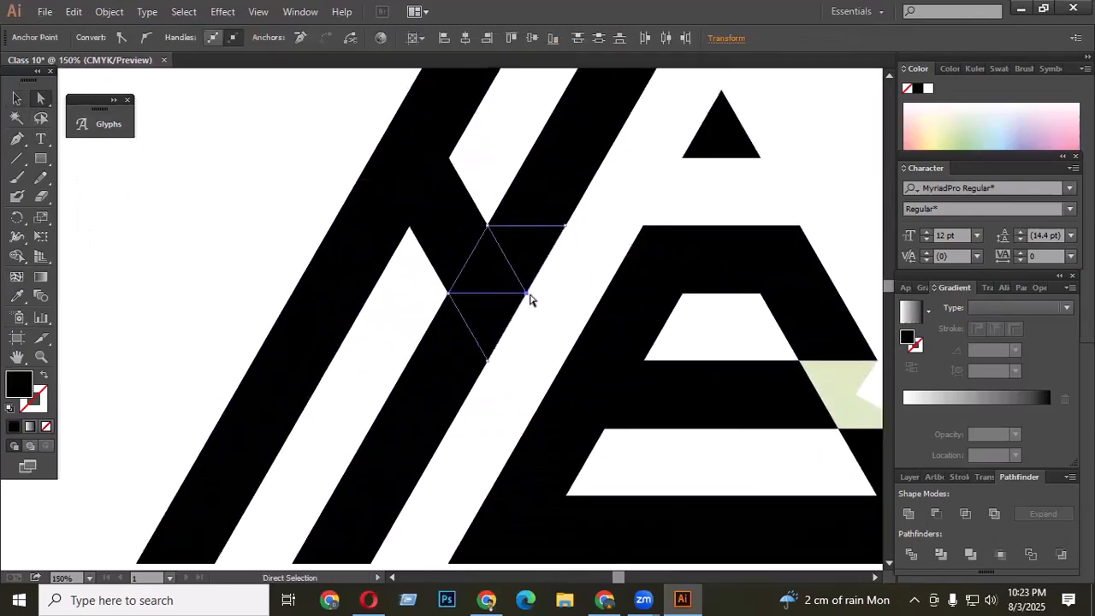
left_click(937, 512)
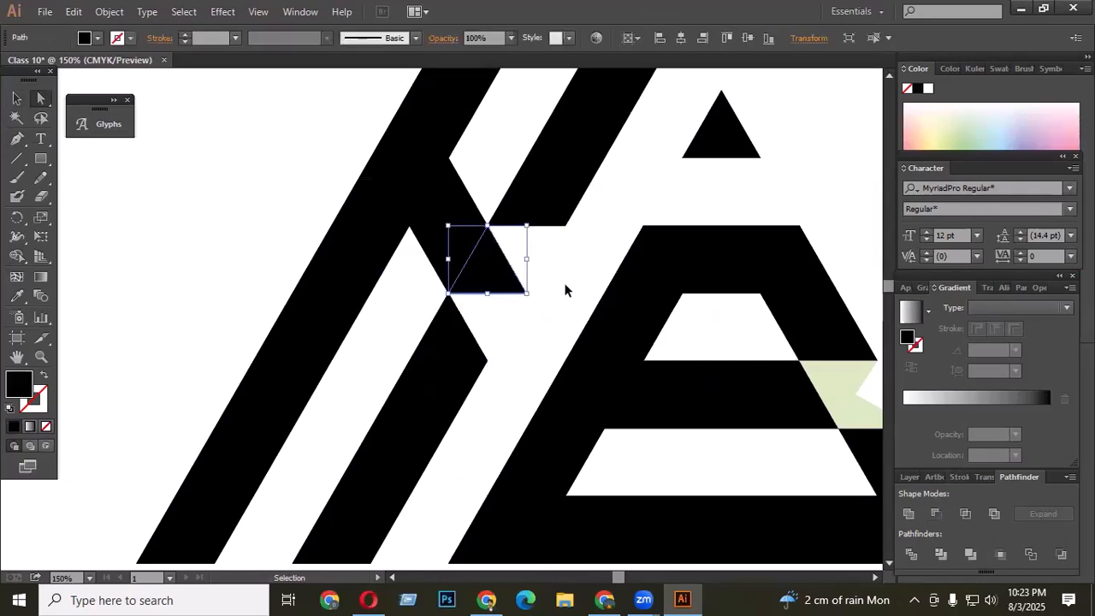
key("ctrl+z")
left_click(908, 513)
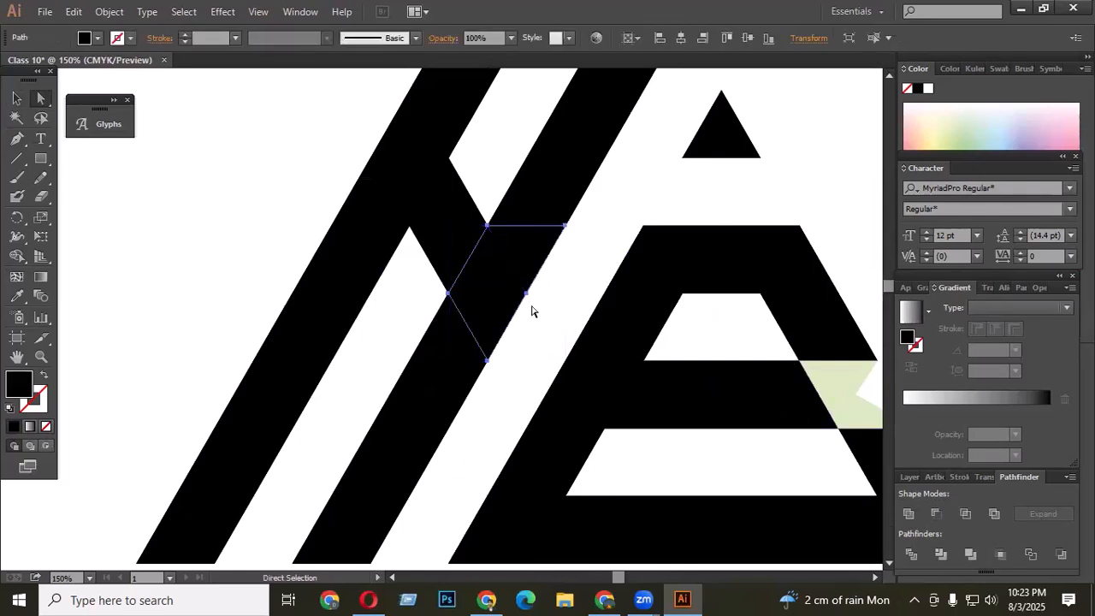
left_click(554, 318)
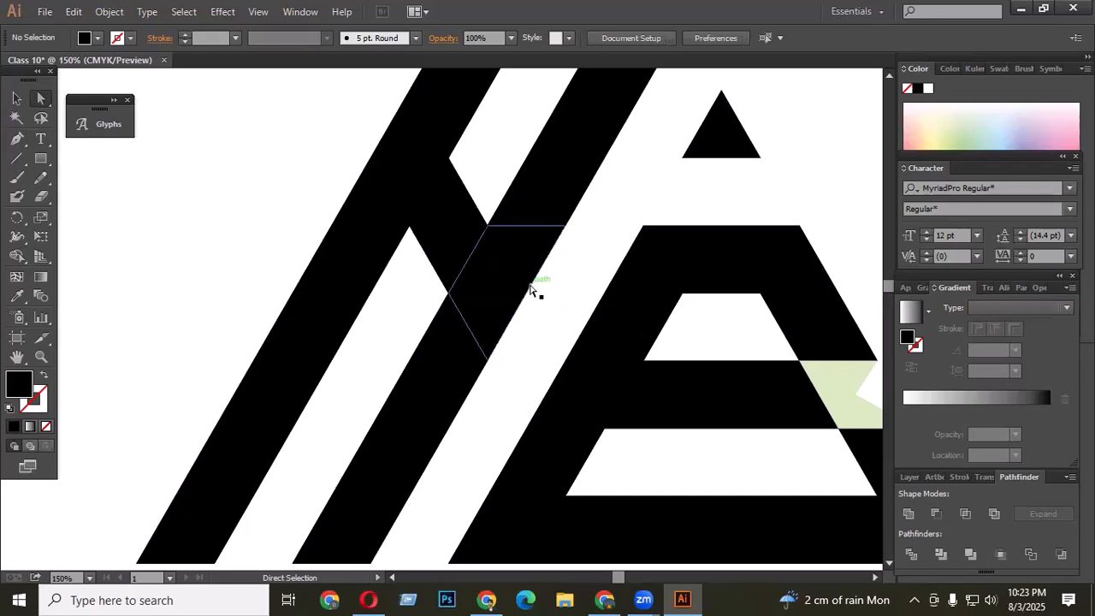
left_click(527, 290)
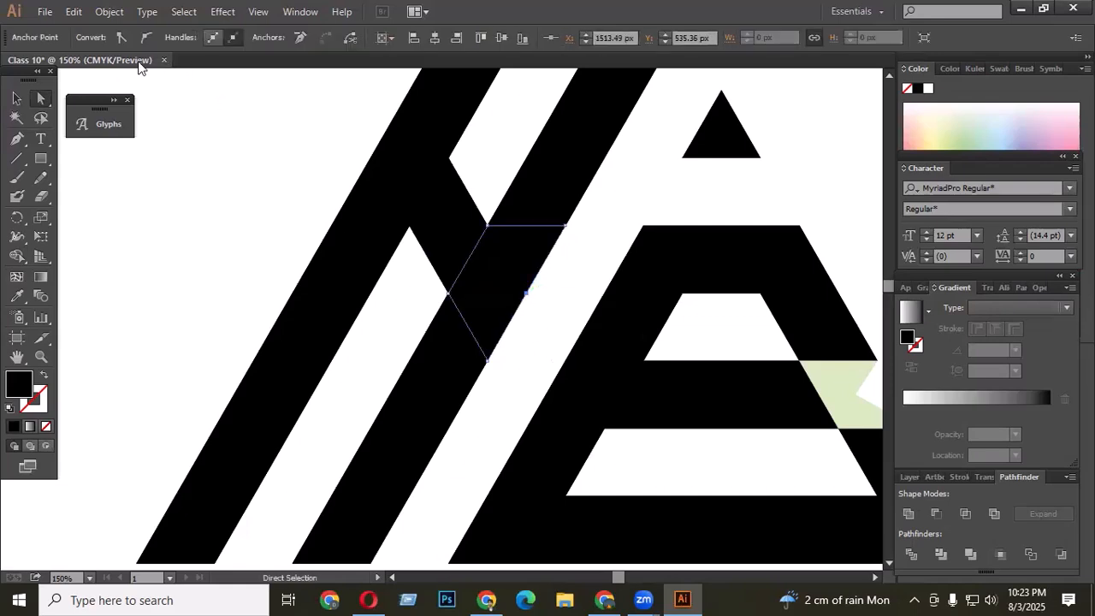
left_click(301, 39)
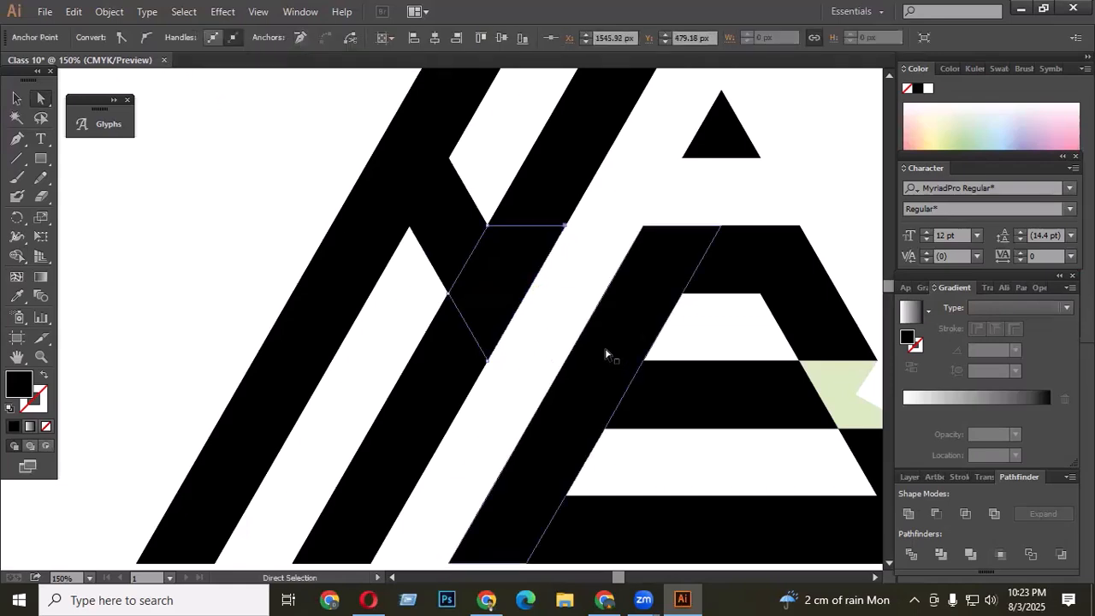
key("ctrl+z")
left_click(536, 303)
left_click_drag(526, 294, 501, 281)
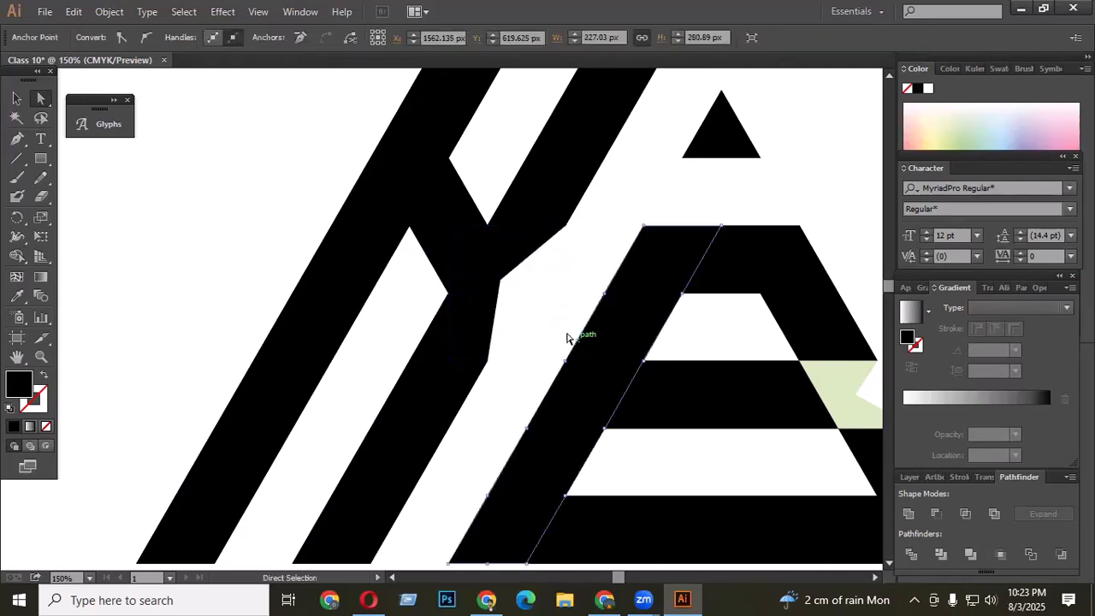
key("ctrl+z")
key("ctrl+z")
key("ctrl+z")
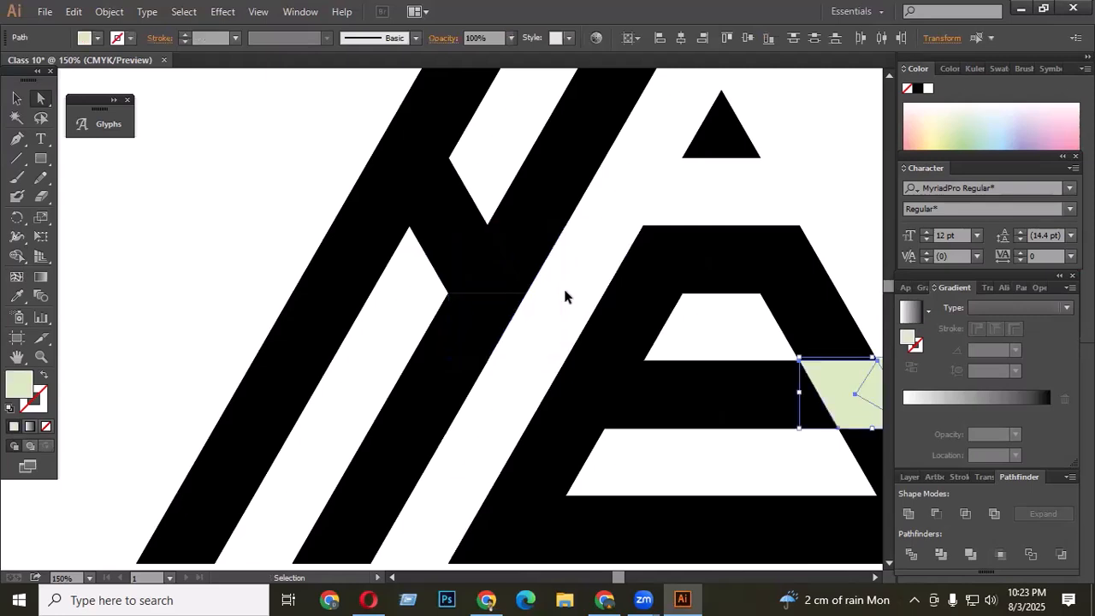
left_click(537, 329)
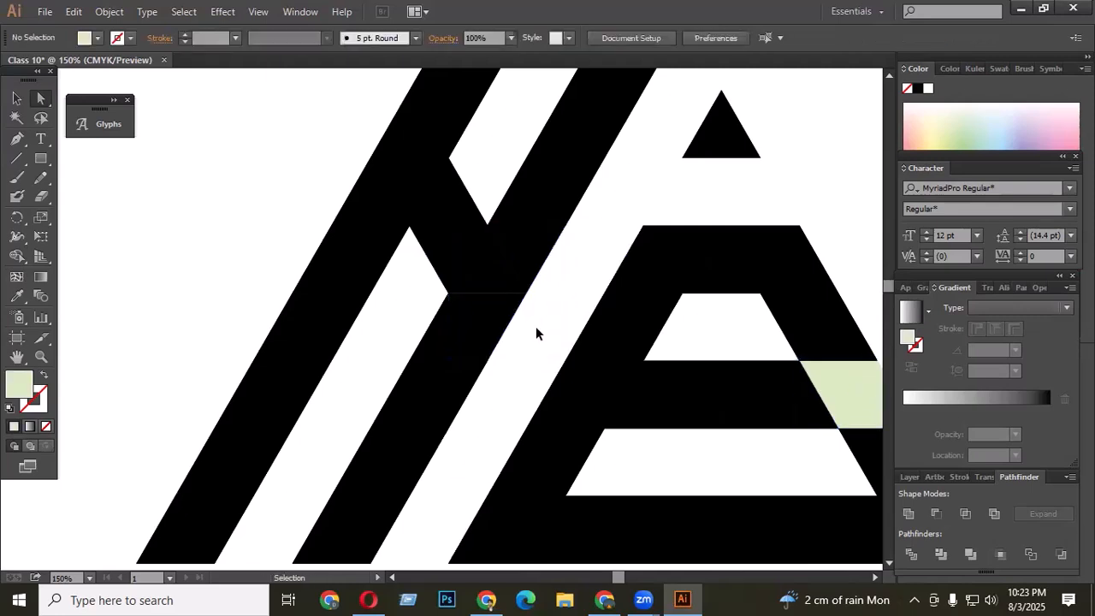
- Select the triangle piece at the junction of the A's two bars and apply Unite to it
scroll(501, 293, "down", 2)
scroll(504, 317, "up", 2)
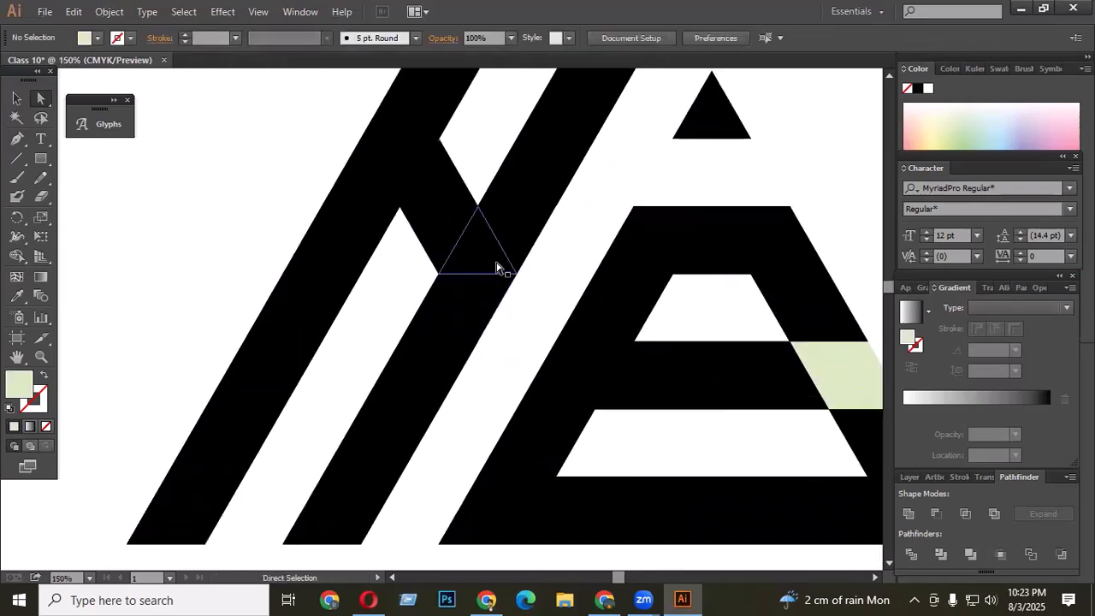
left_click(496, 288)
left_click(907, 514)
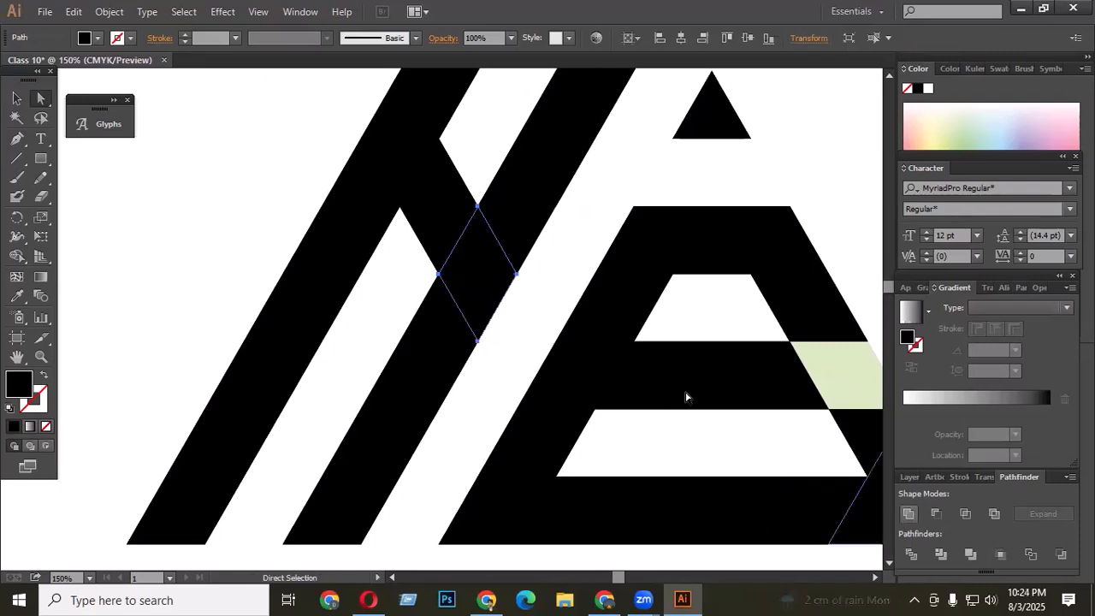
- Fill the A's junction diamond light green, then cut away its lower-right part with a Pen-drawn shape and Minus Front
left_click(965, 116)
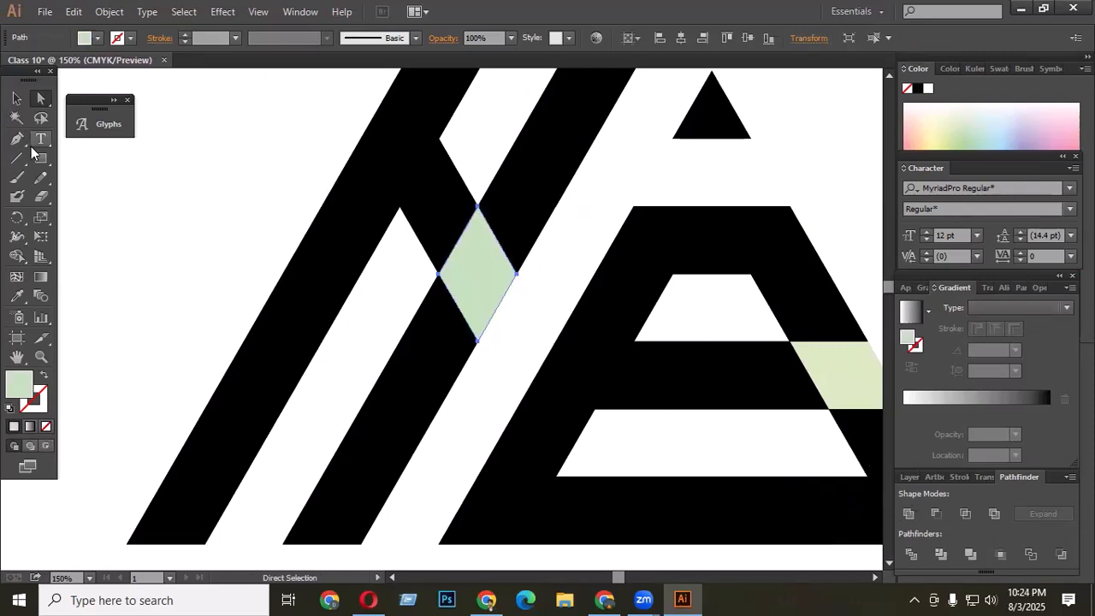
left_click(16, 98)
left_click(158, 217)
left_click(16, 139)
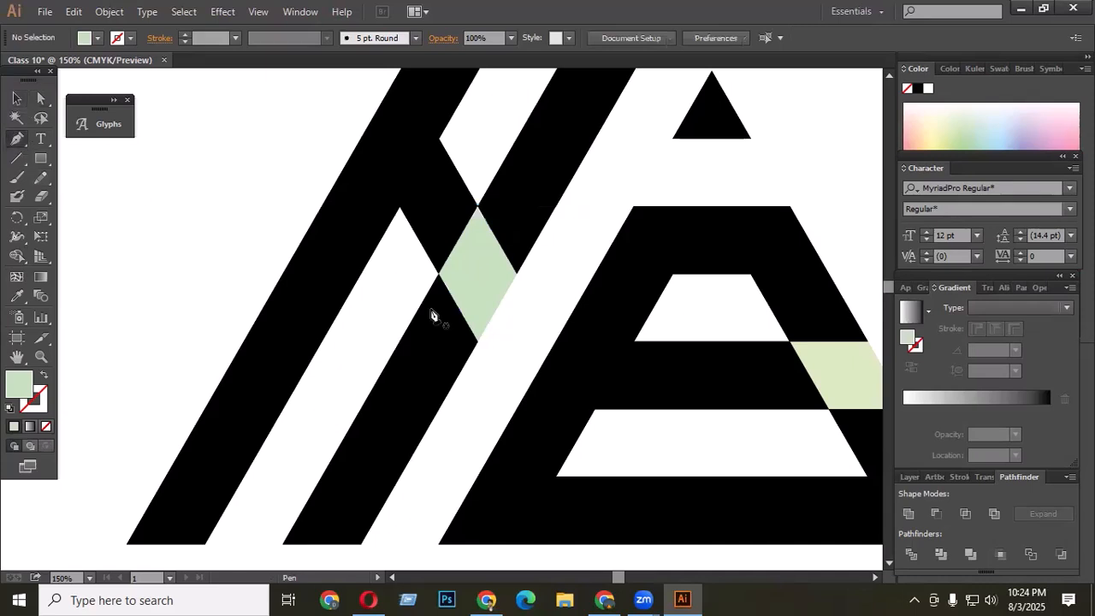
left_click(477, 340)
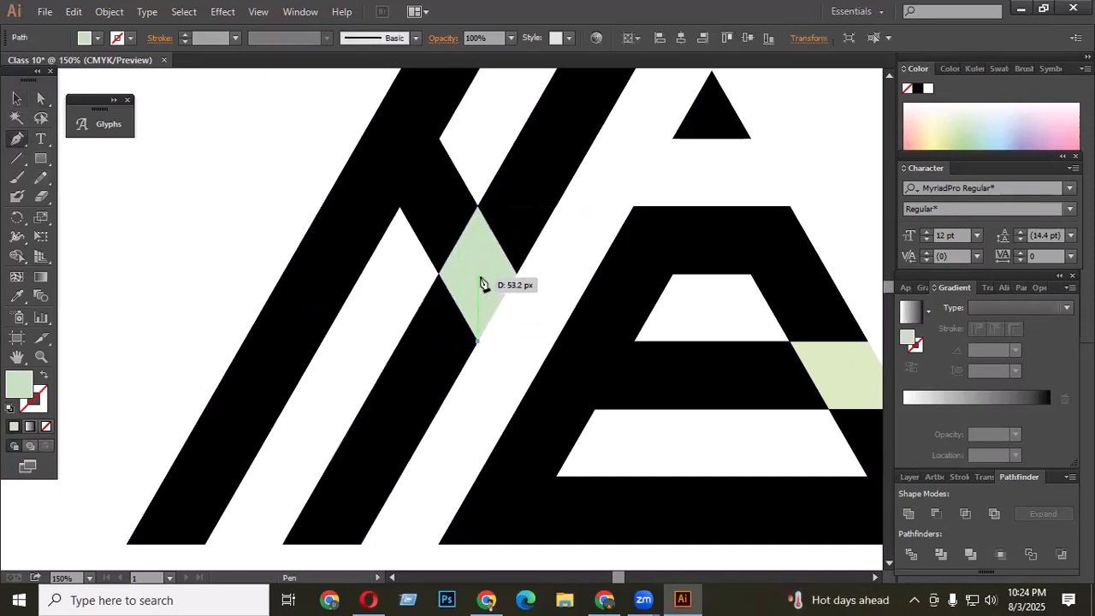
left_click(477, 274)
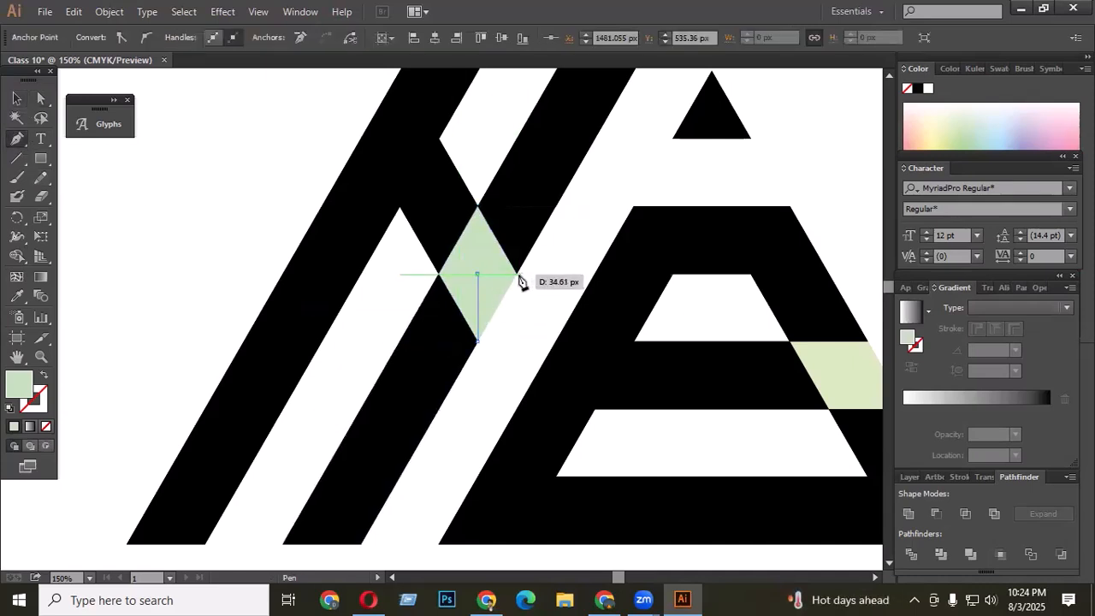
left_click(519, 275)
left_click(523, 325)
left_click(40, 99)
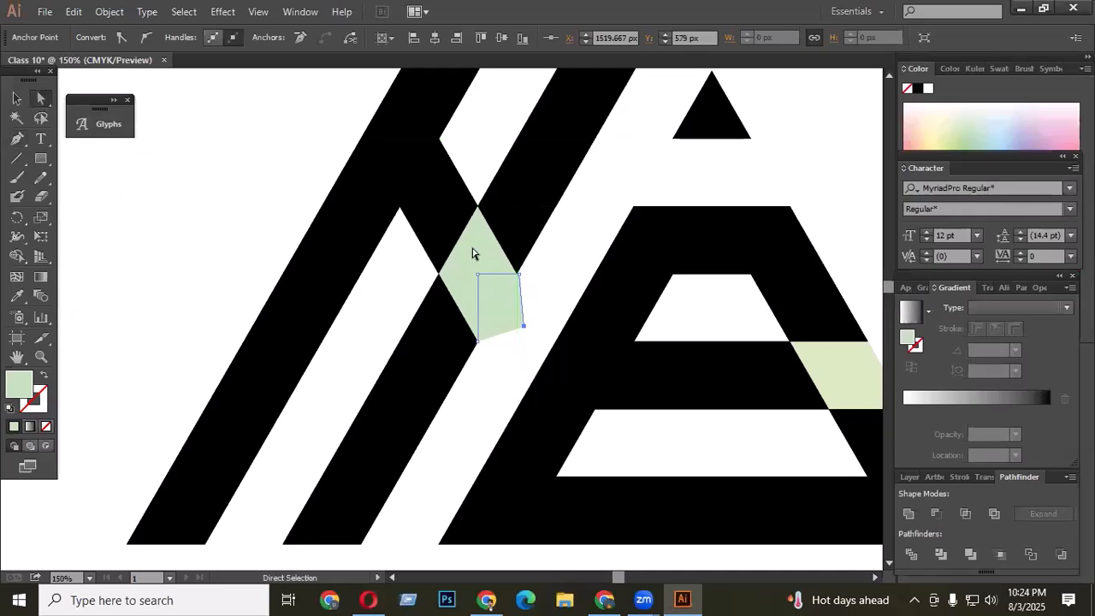
left_click(487, 259, "shift")
left_click(936, 513)
left_click(506, 333)
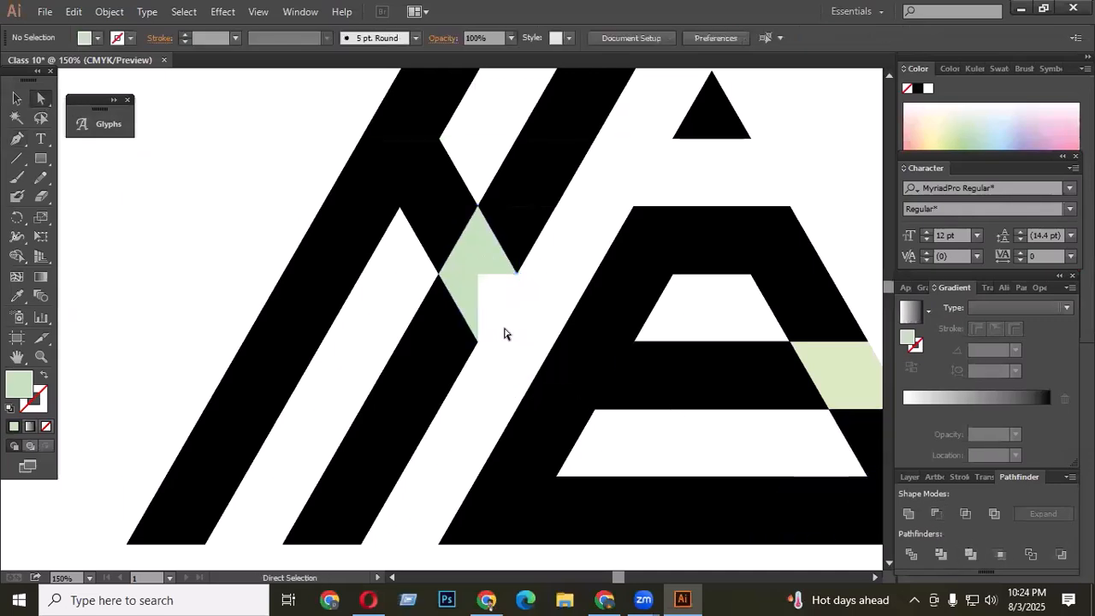
- Select all pieces of the second logo and merge them into one shape with Unite
key("ctrl+minus")
key("ctrl+minus")
key("ctrl+minus")
key("ctrl+minus")
left_click(15, 99)
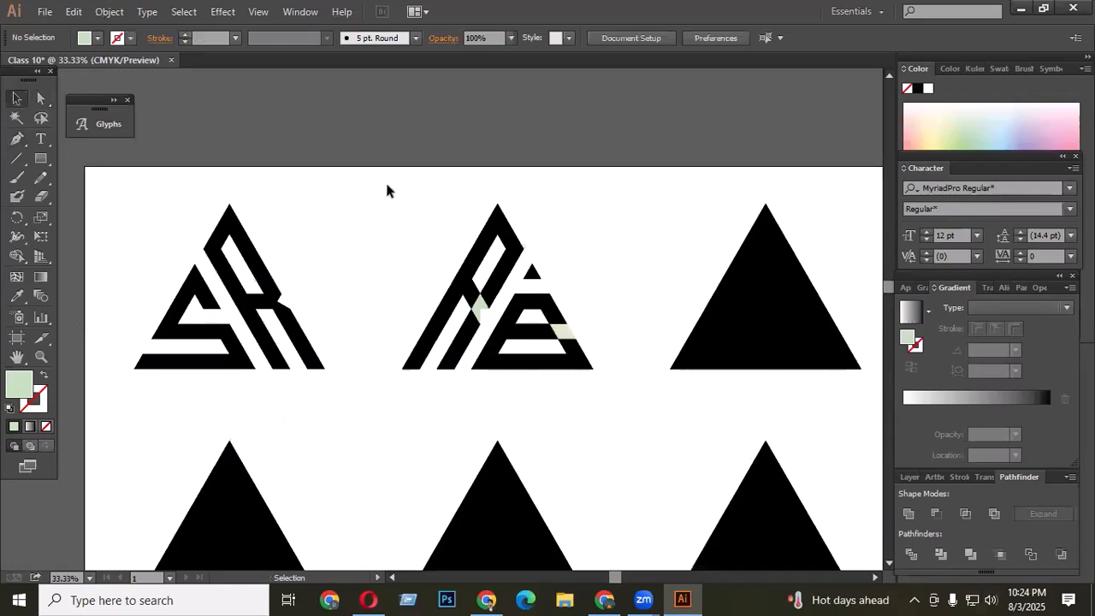
left_click_drag(387, 181, 607, 395)
scroll(586, 350, "up", 2)
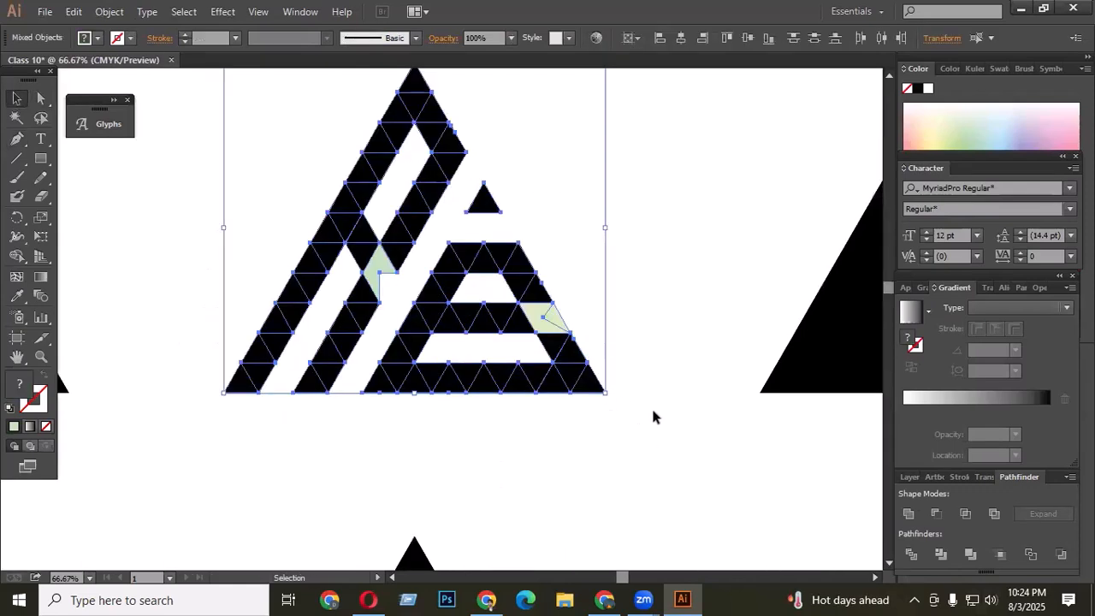
left_click(16, 255)
scroll(568, 352, "up", 2)
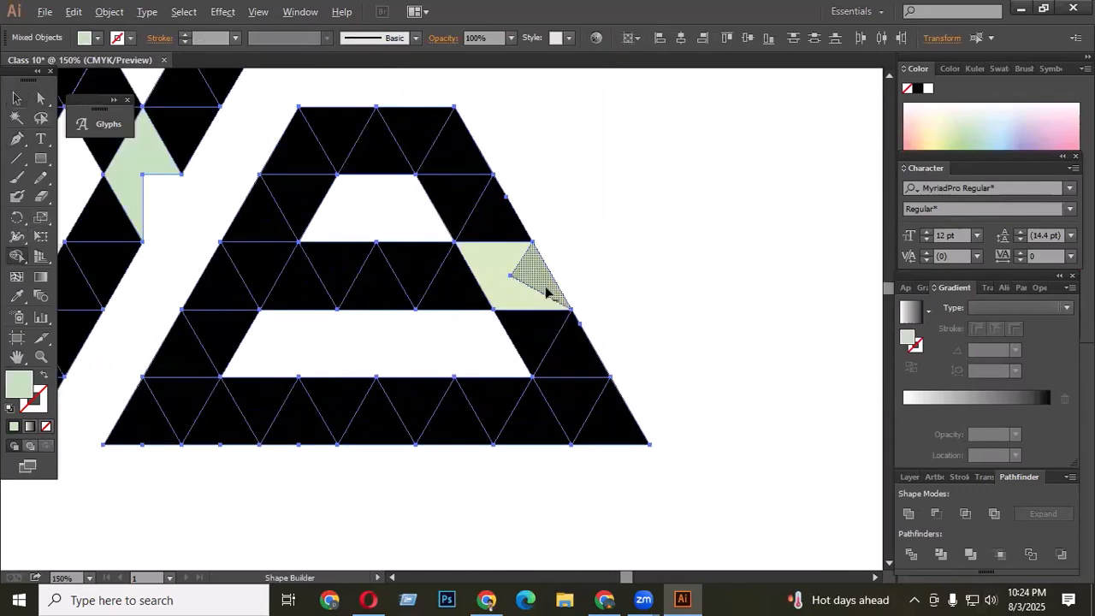
scroll(622, 325, "down", 4)
left_click(18, 105)
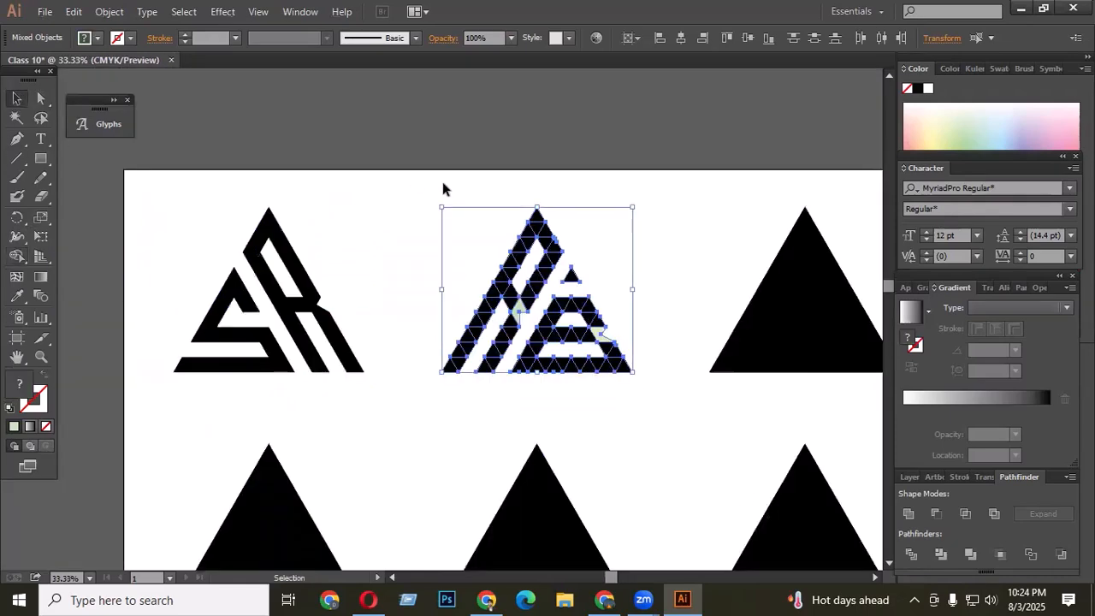
left_click_drag(443, 190, 673, 402)
left_click(906, 512)
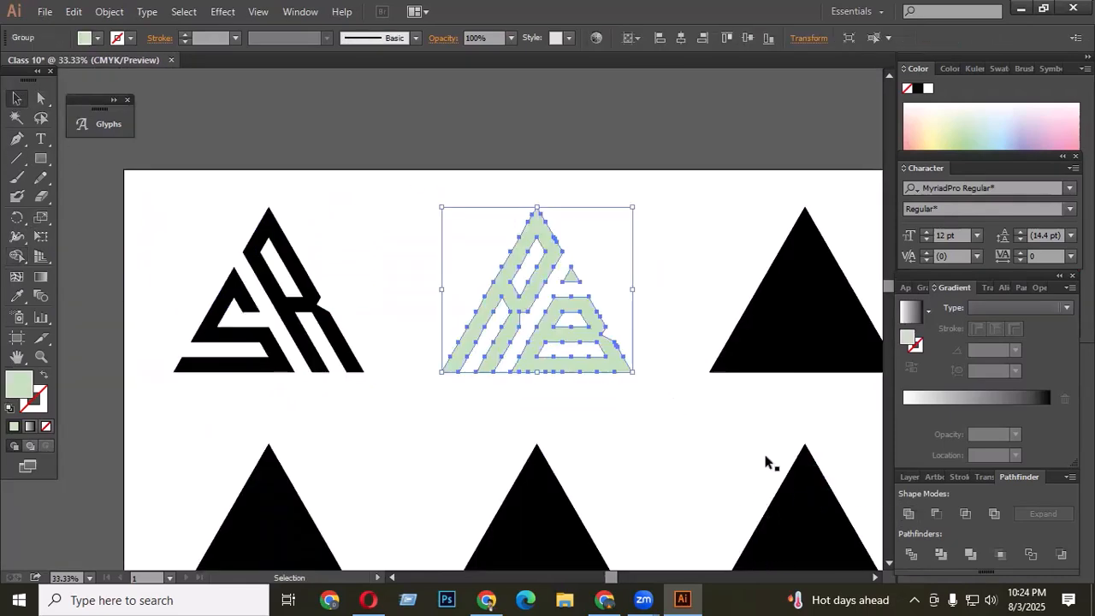
- Sample the first logo's black fill with the Eyedropper onto the united second logo, then deselect
left_click(17, 296)
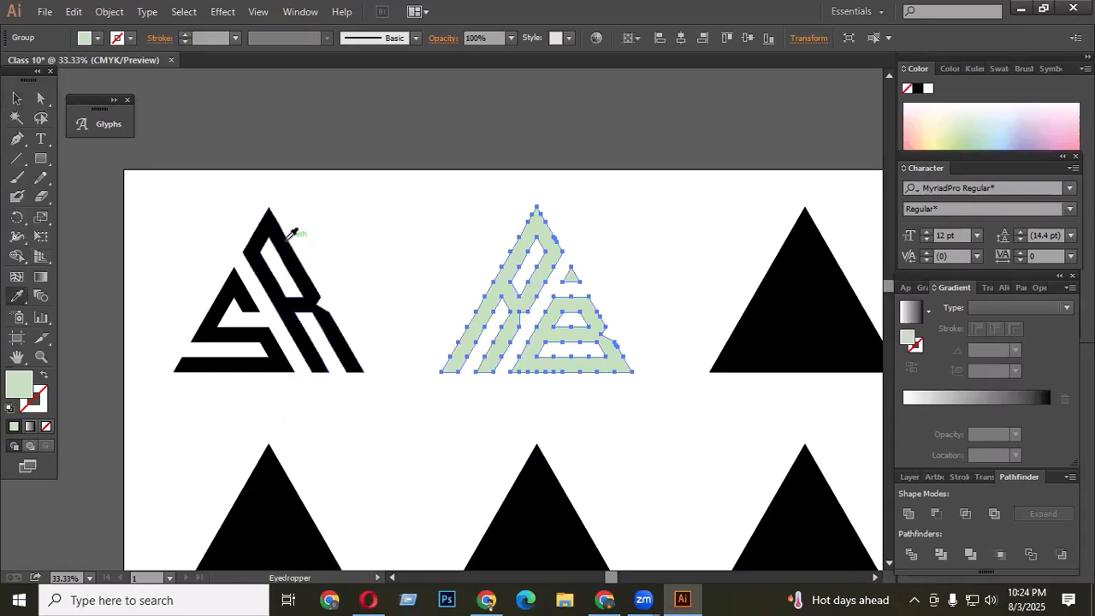
left_click(286, 244)
left_click(18, 102)
left_click(295, 178)
- Select the third triangle grid and delete a diagonal strip of triangles with Shape Builder, splitting it in two
scroll(570, 302, "up", 3)
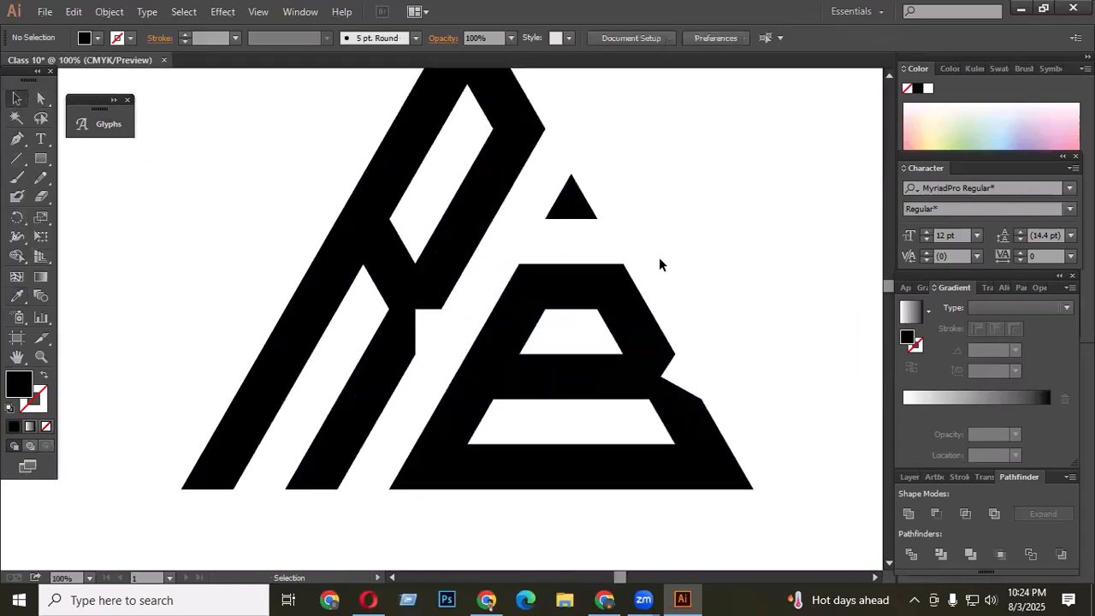
scroll(665, 246, "up", 2)
scroll(669, 229, "down", 1)
scroll(637, 196, "down", 3)
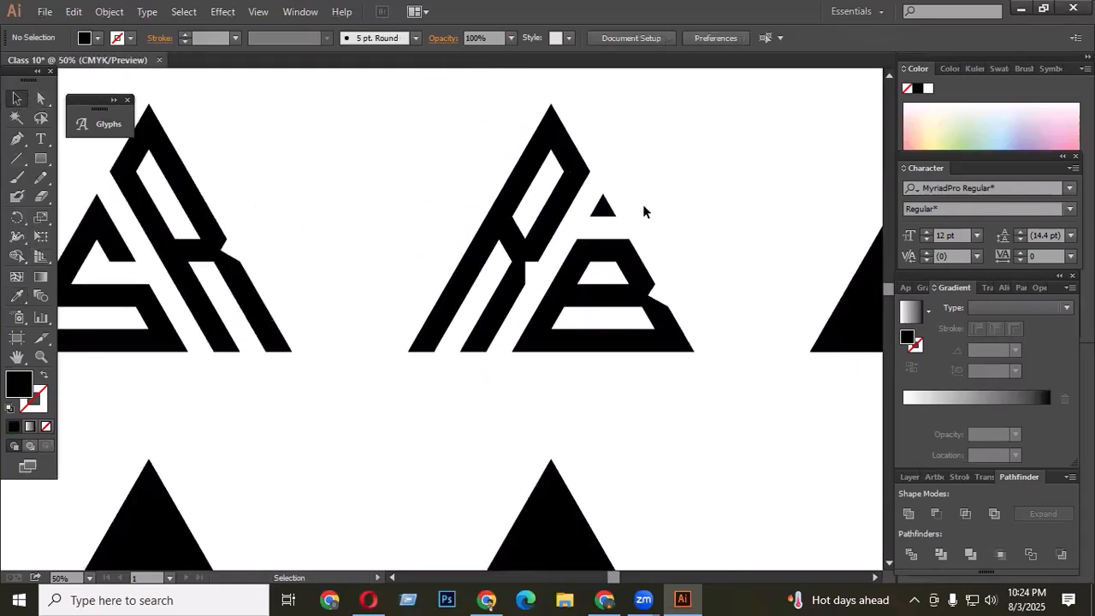
scroll(570, 274, "up", 2)
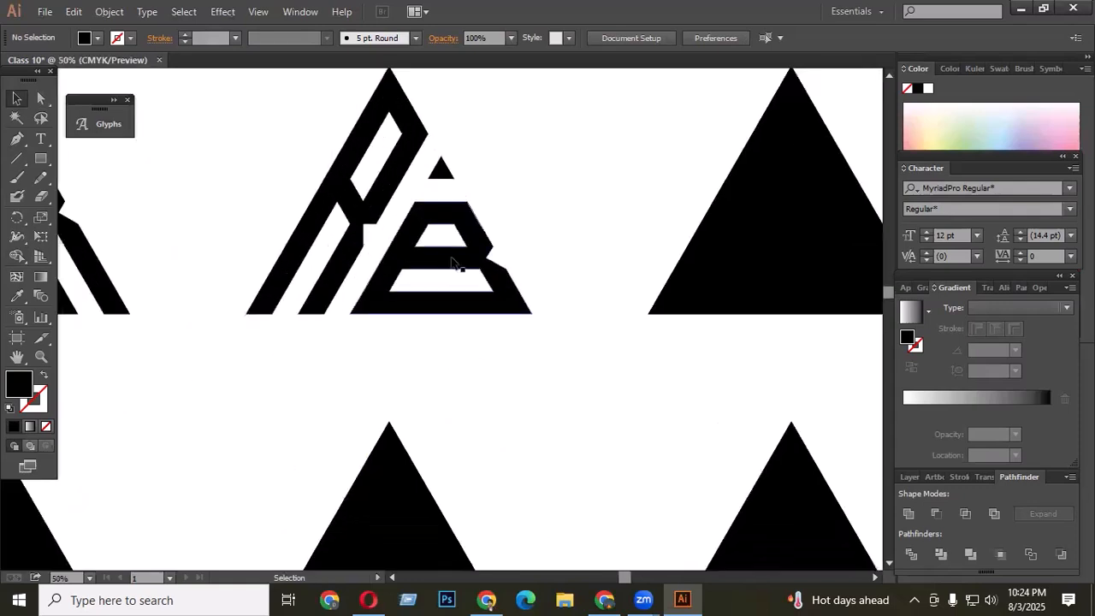
scroll(721, 194, "down", 2)
scroll(670, 199, "up", 1)
left_click_drag(481, 133, 693, 336)
scroll(588, 276, "up", 2)
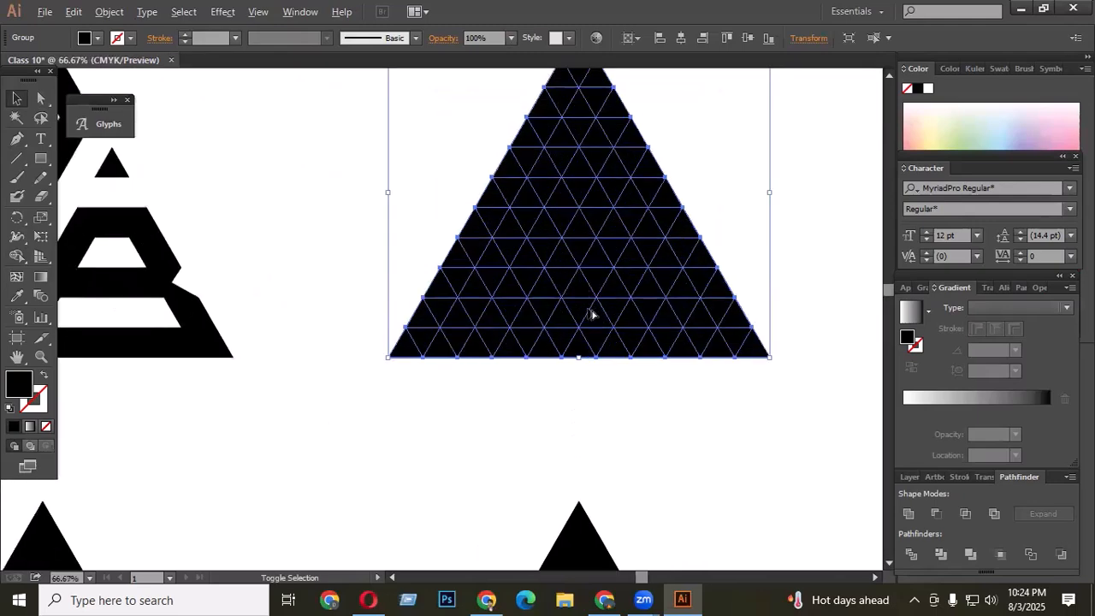
left_click(17, 256)
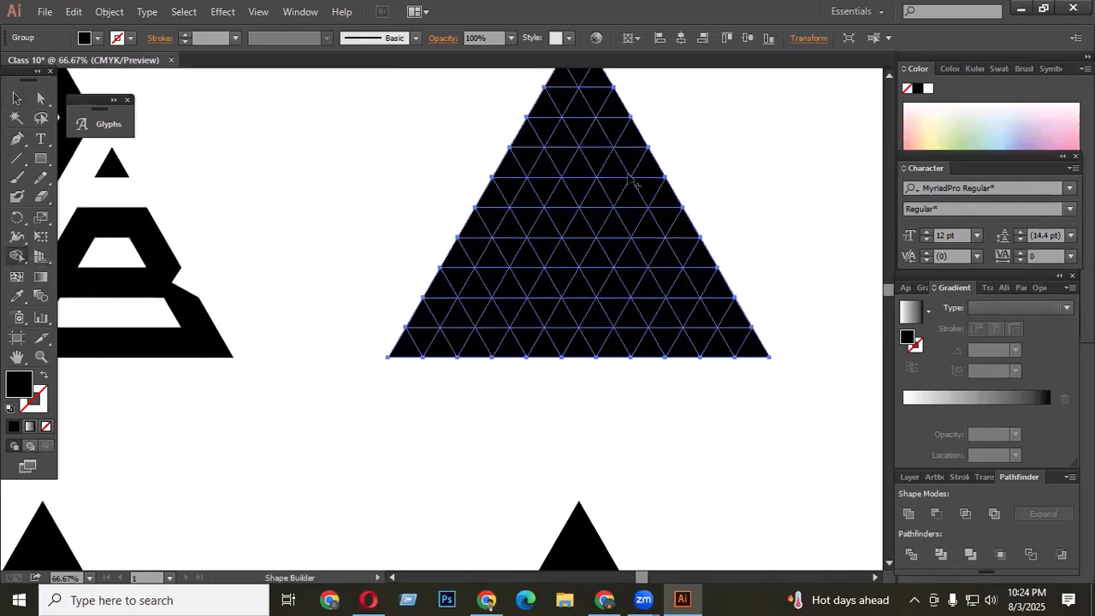
left_click_drag(631, 144, 482, 389)
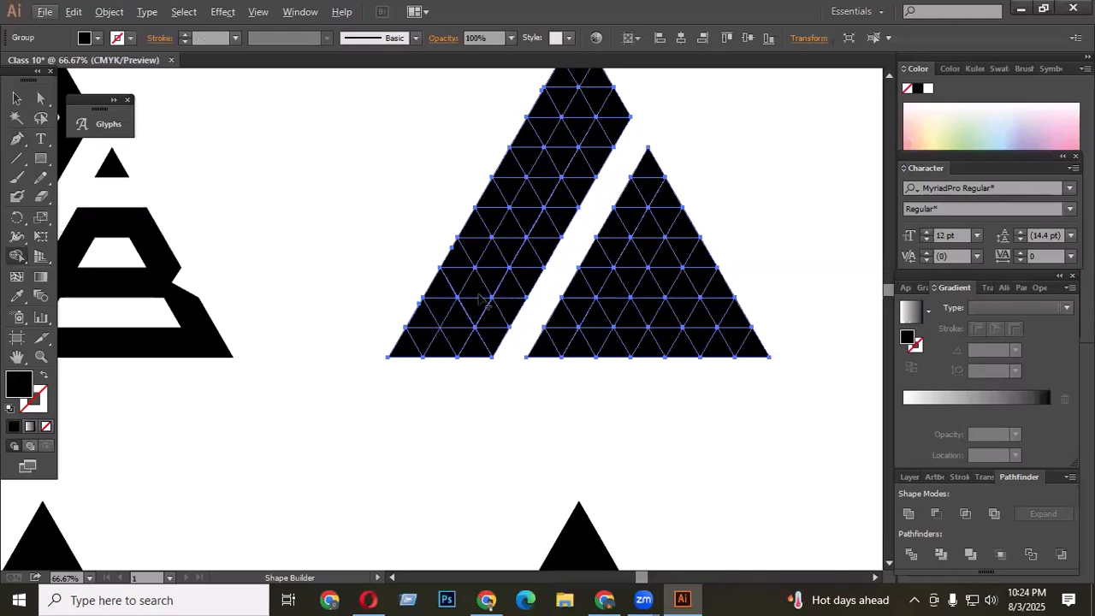
- Merge triangles in the left part into strips and delete them with Shape Builder to open the A's counters above and below the crossbar
left_click_drag(477, 293, 463, 317)
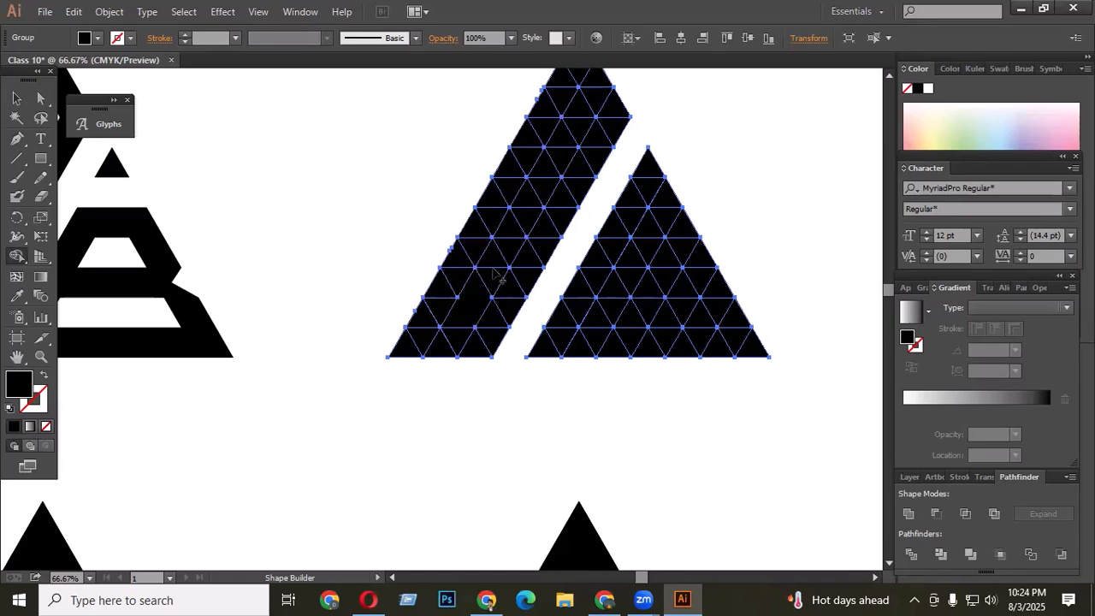
left_click_drag(492, 259, 480, 293)
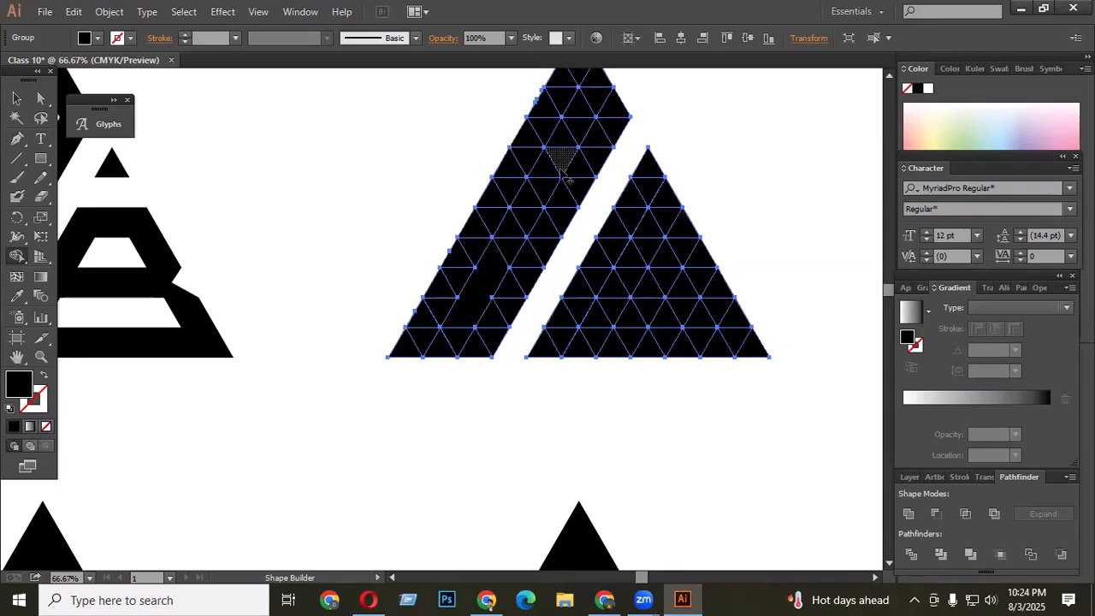
mouse_move(554, 190)
left_mouse_down()
mouse_move(578, 112)
mouse_move(537, 202)
left_mouse_up()
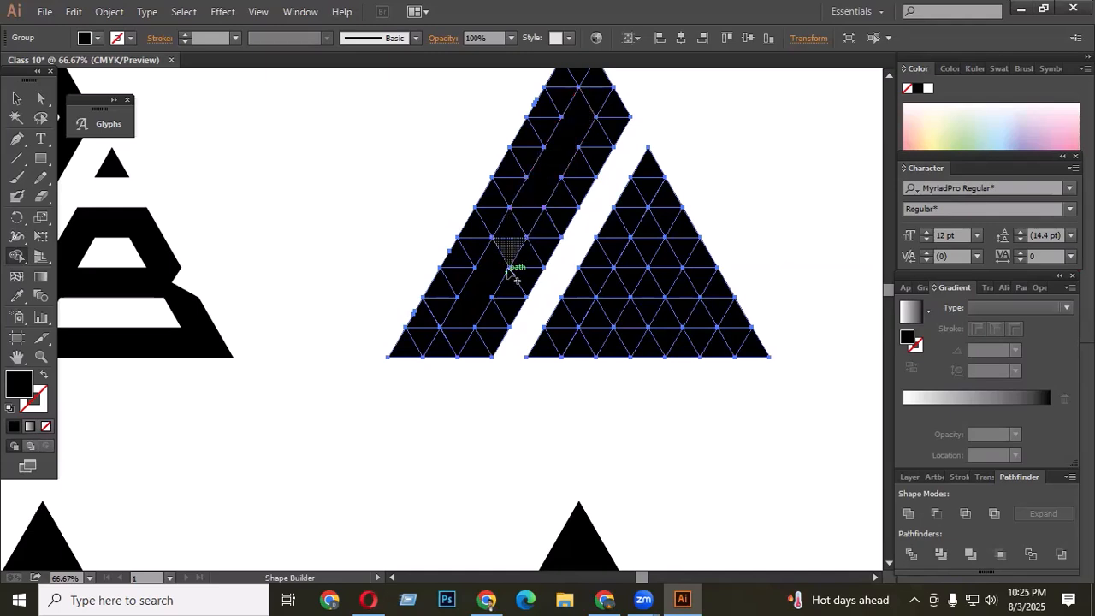
left_click(524, 229, "alt")
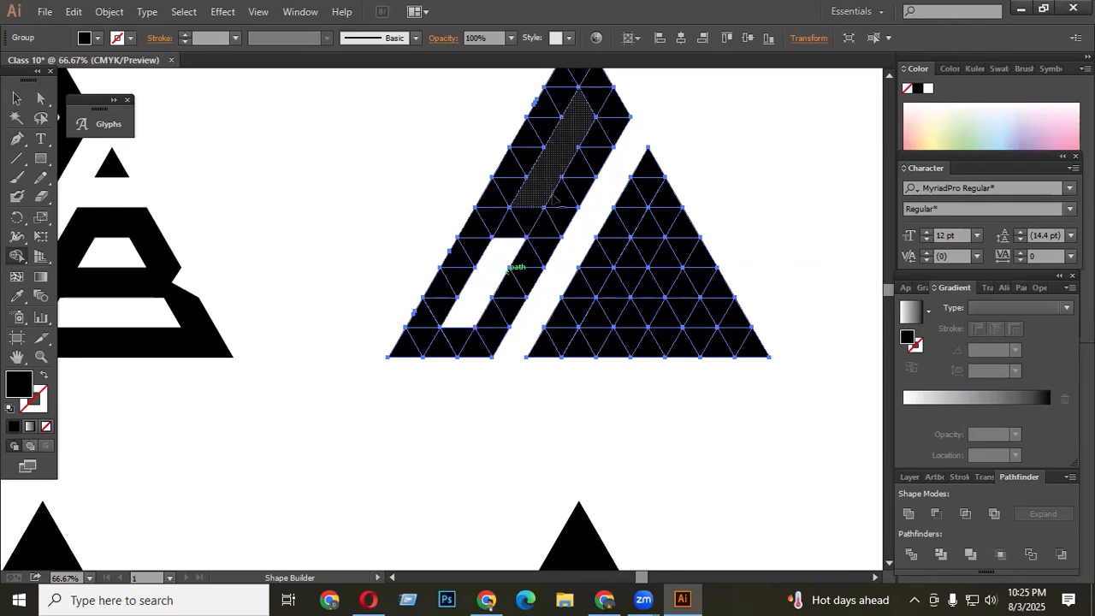
left_click(551, 192, "alt")
- Reselect the third logo and delete triangles in the right triangle with Shape Builder to carve an opening
scroll(843, 506, "up", 1)
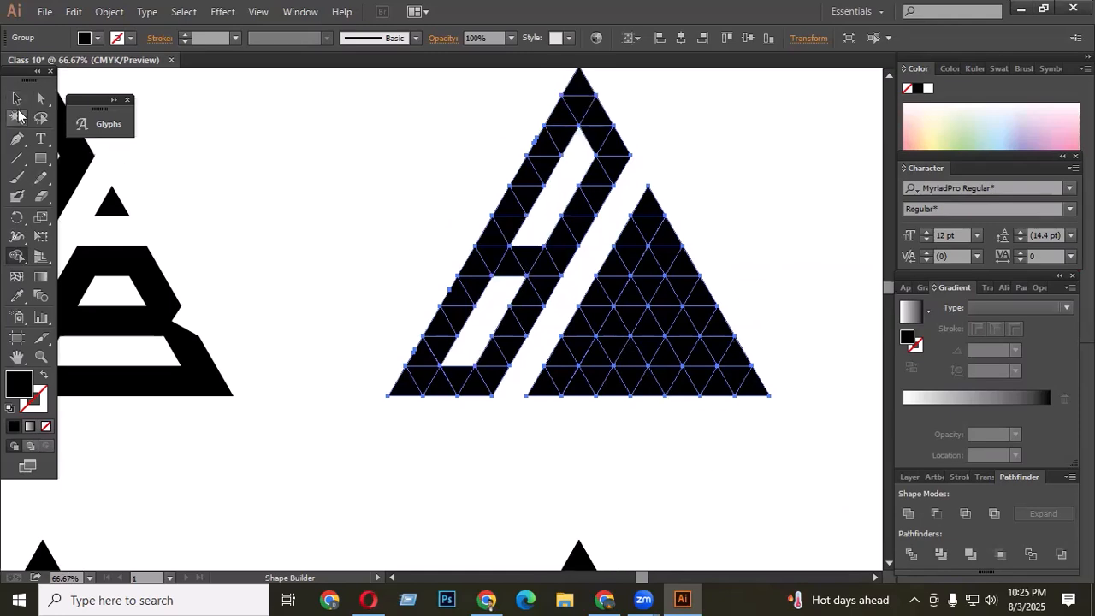
left_click(17, 99)
left_click(371, 222)
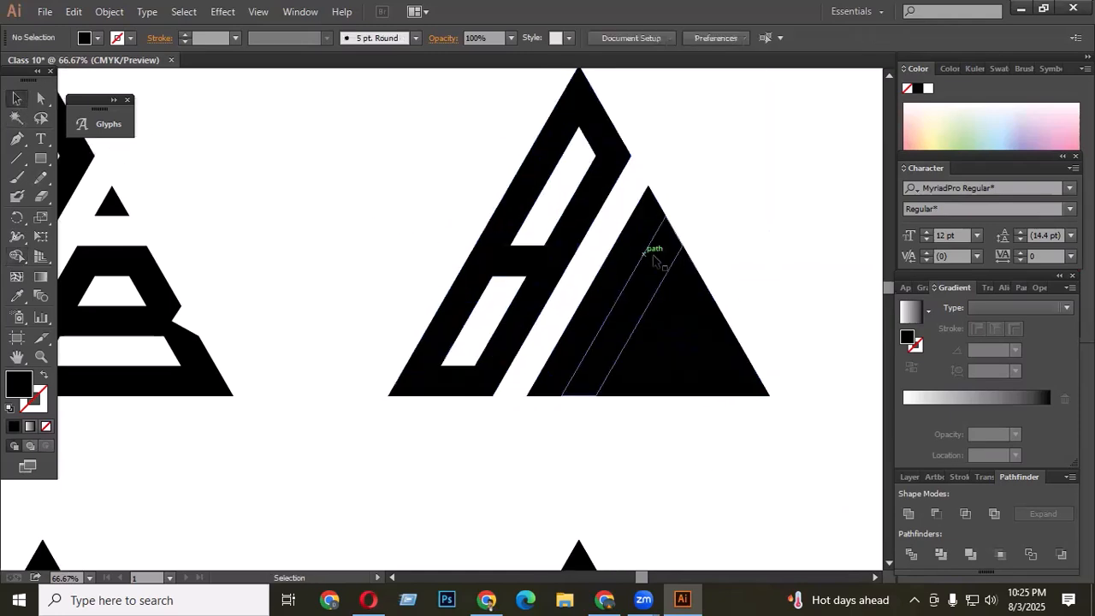
scroll(569, 267, "up", 2)
scroll(547, 253, "down", 4)
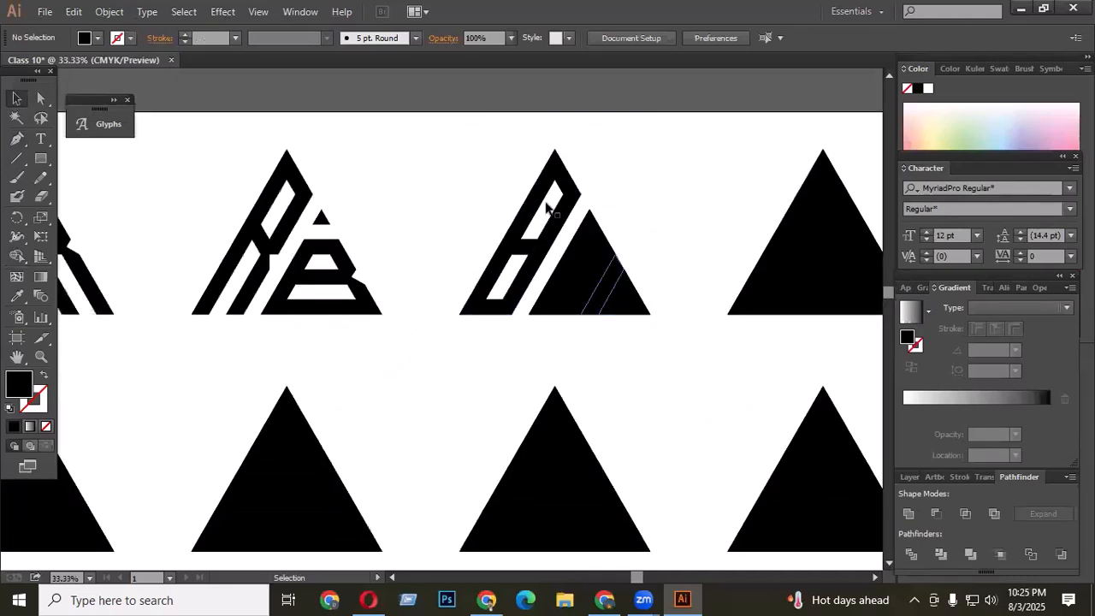
left_click_drag(458, 137, 670, 350)
scroll(616, 313, "up", 2)
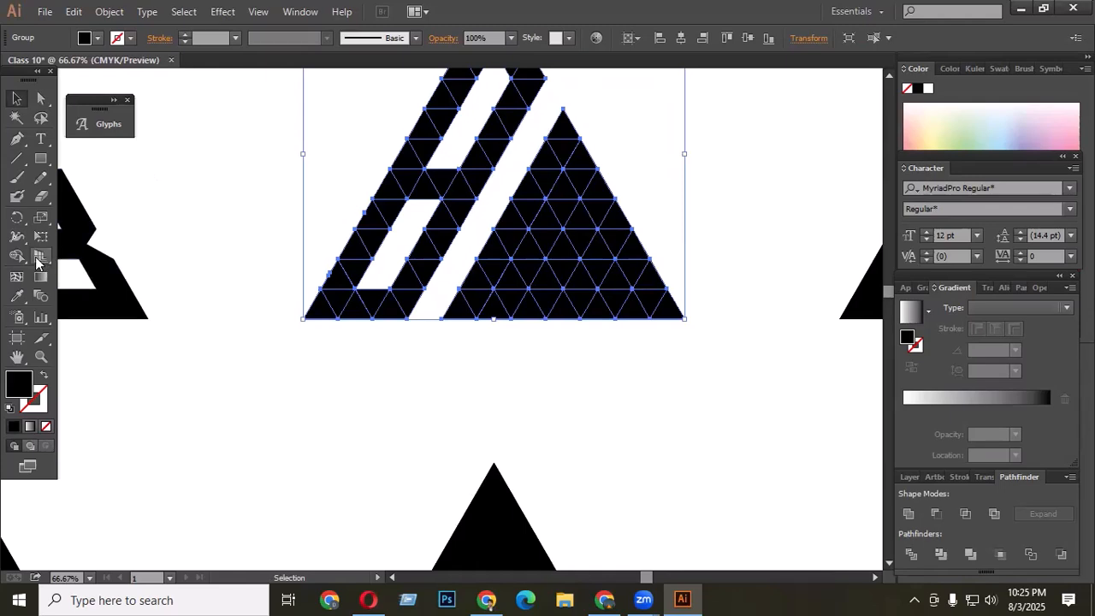
left_click(17, 255)
mouse_move(623, 276)
left_mouse_down()
mouse_move(515, 285)
mouse_move(564, 200)
mouse_move(604, 267)
mouse_move(578, 246)
mouse_move(741, 211)
left_mouse_up()
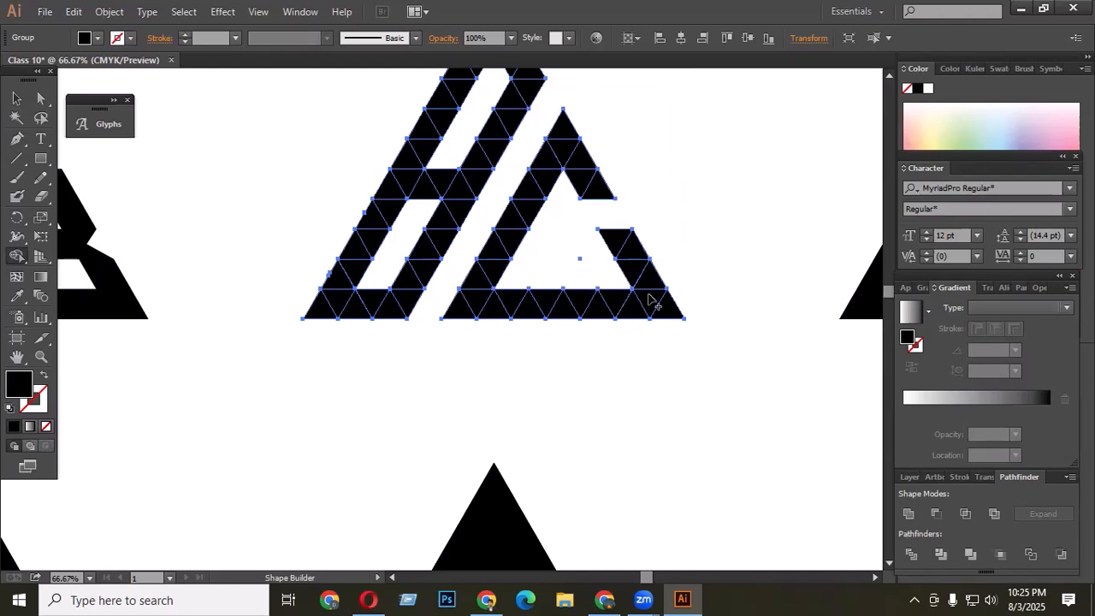
- Reselect the third logo and merge the A's crossbar and left bar triangles with Shape Builder
scroll(647, 295, "up", 1)
scroll(611, 214, "down", 2)
scroll(558, 221, "up", 2)
left_click(18, 99)
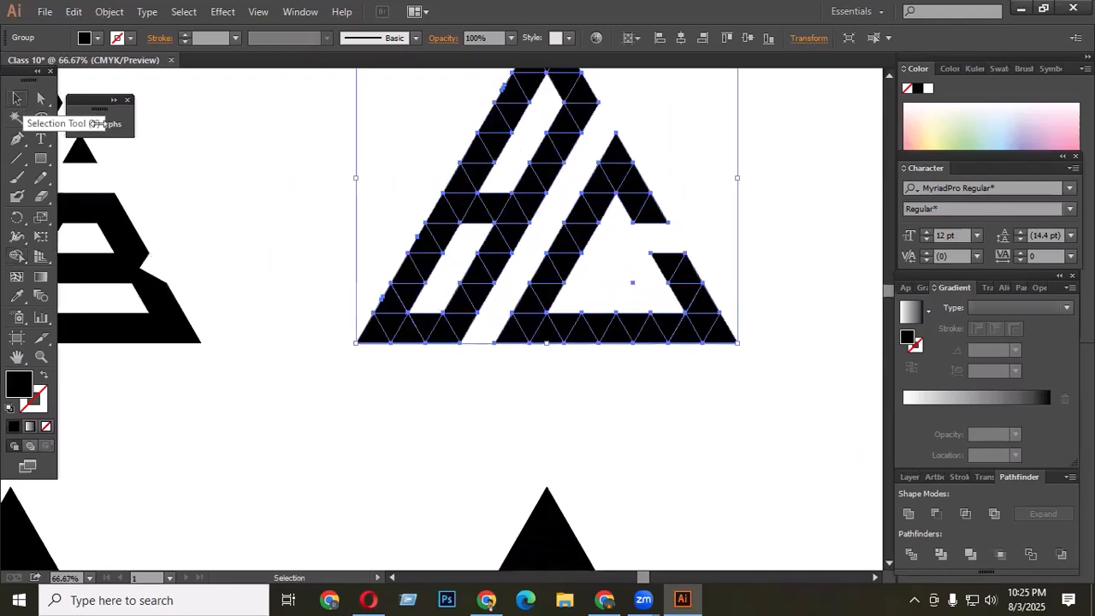
left_click(580, 265)
scroll(541, 279, "down", 2)
left_click_drag(464, 152, 654, 327)
scroll(523, 224, "up", 2)
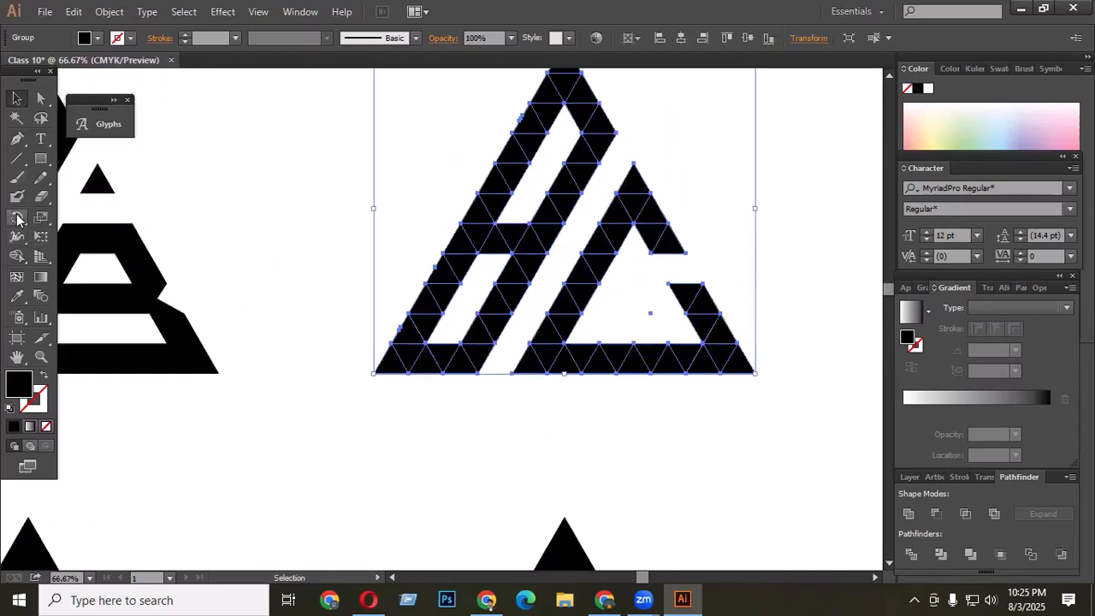
left_click(17, 256)
scroll(505, 258, "up", 2)
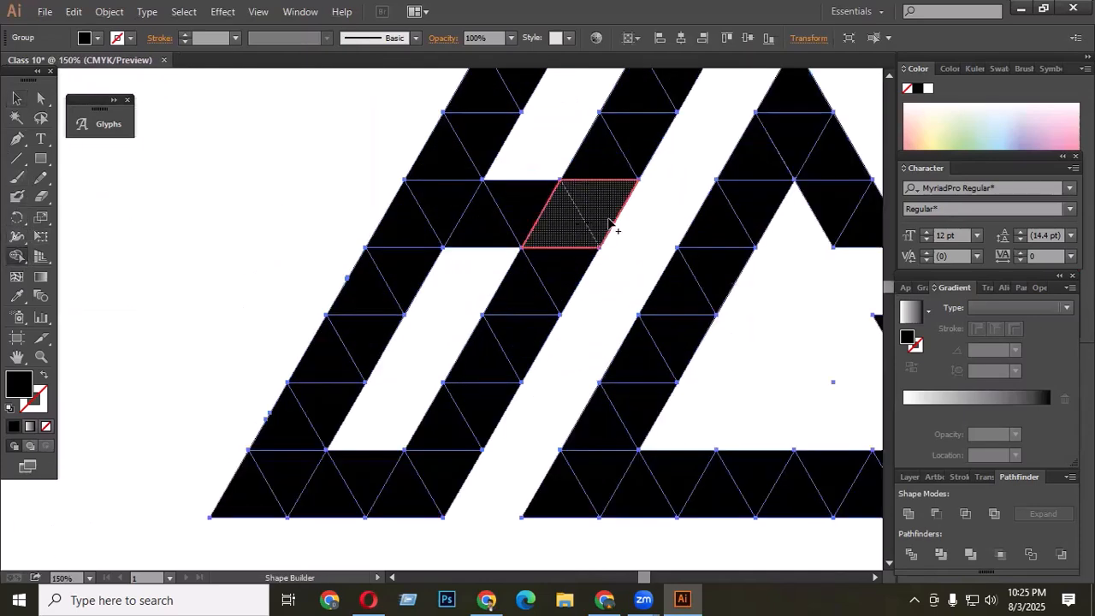
left_click_drag(521, 214, 420, 217)
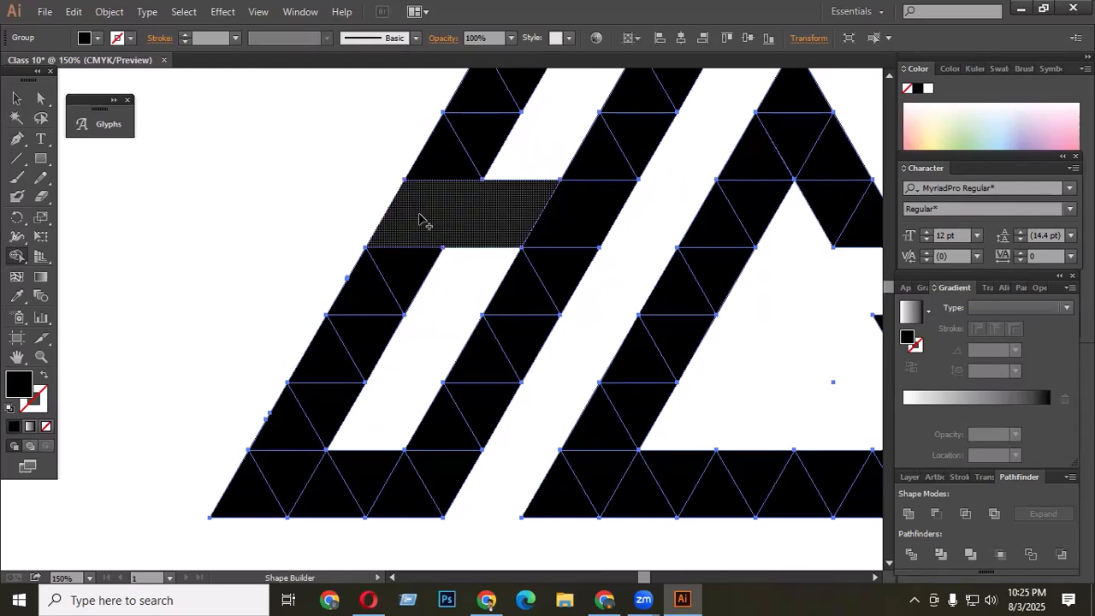
mouse_move(479, 144)
left_mouse_down()
mouse_move(378, 268)
mouse_move(374, 293)
left_mouse_up()
- Fill the parallelogram where the crossbar meets the A's right bar light green with Shape Builder
left_click(587, 213)
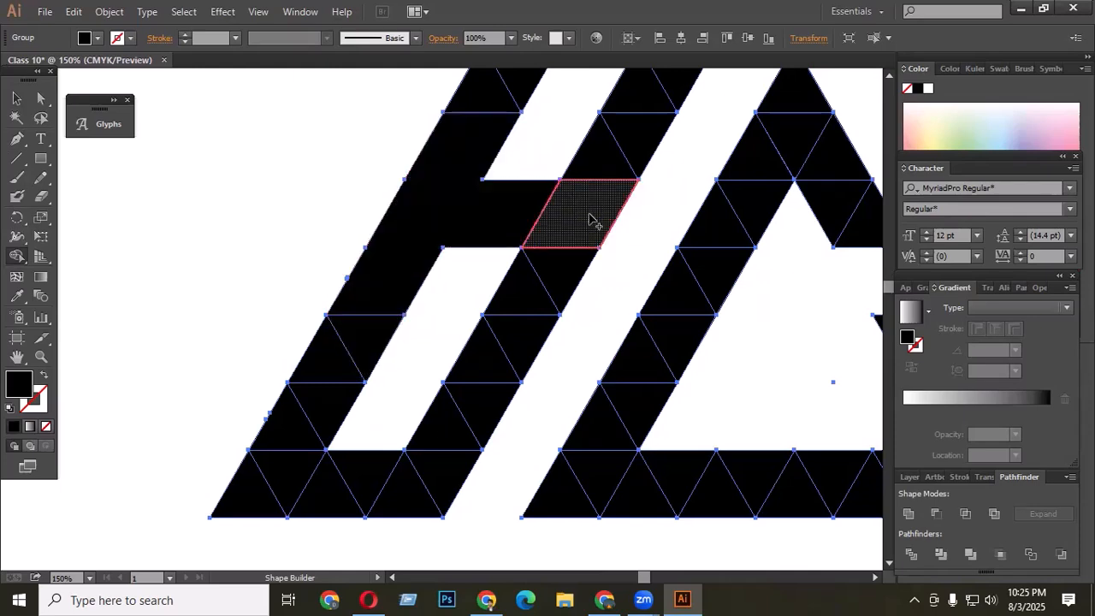
left_click(966, 133)
left_click(593, 213)
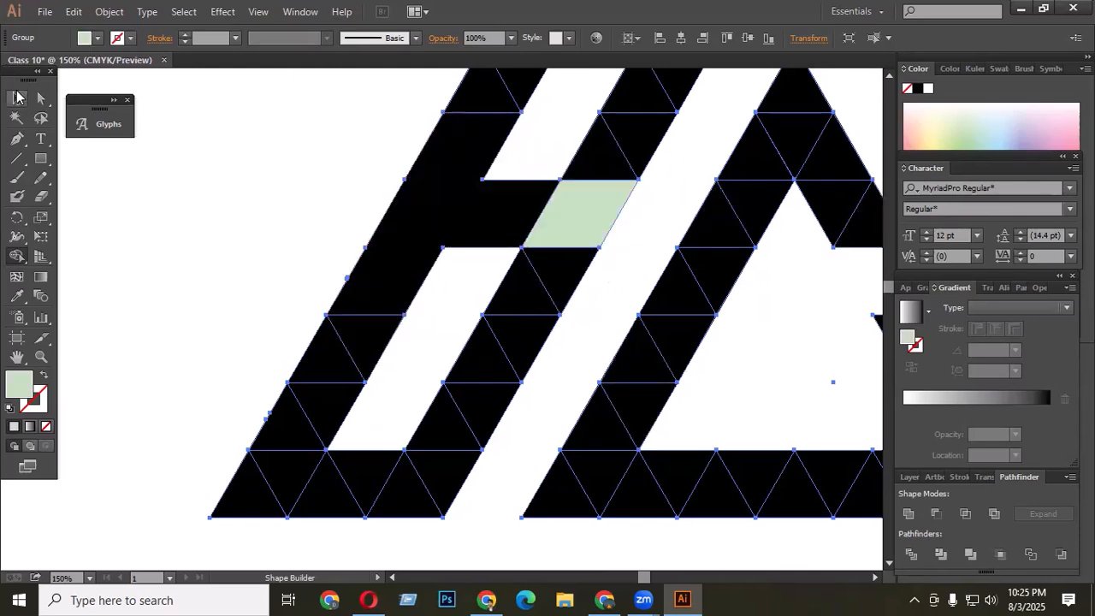
- Draw a four-point shape with the Pen tool over the right half of the light green parallelogram at the crossbar junction
left_click(16, 99)
left_click(262, 251)
left_click(18, 140)
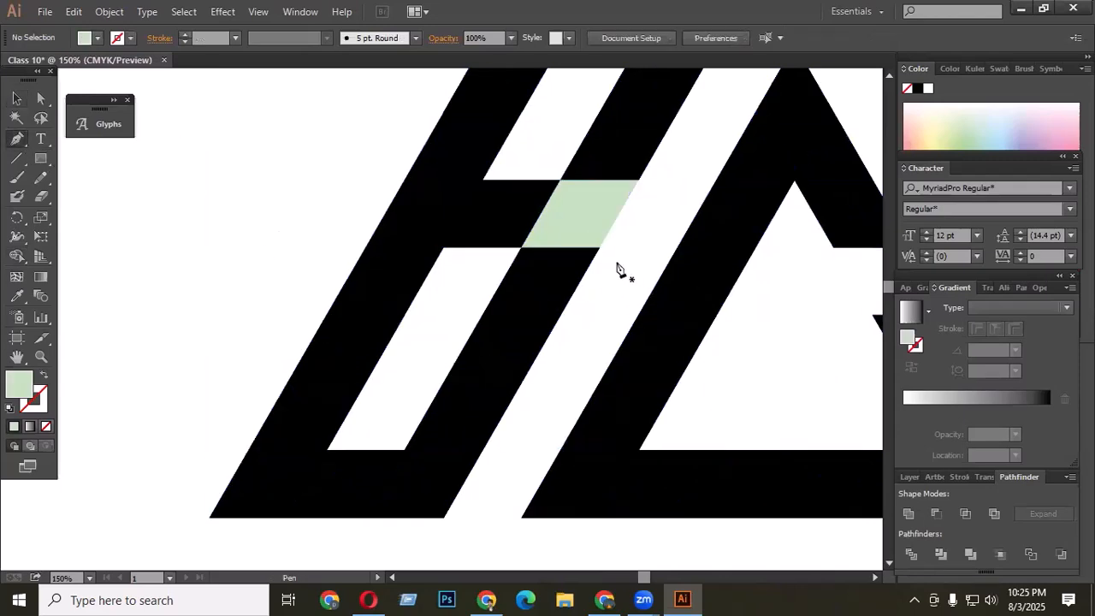
left_click_drag(600, 247, 580, 214)
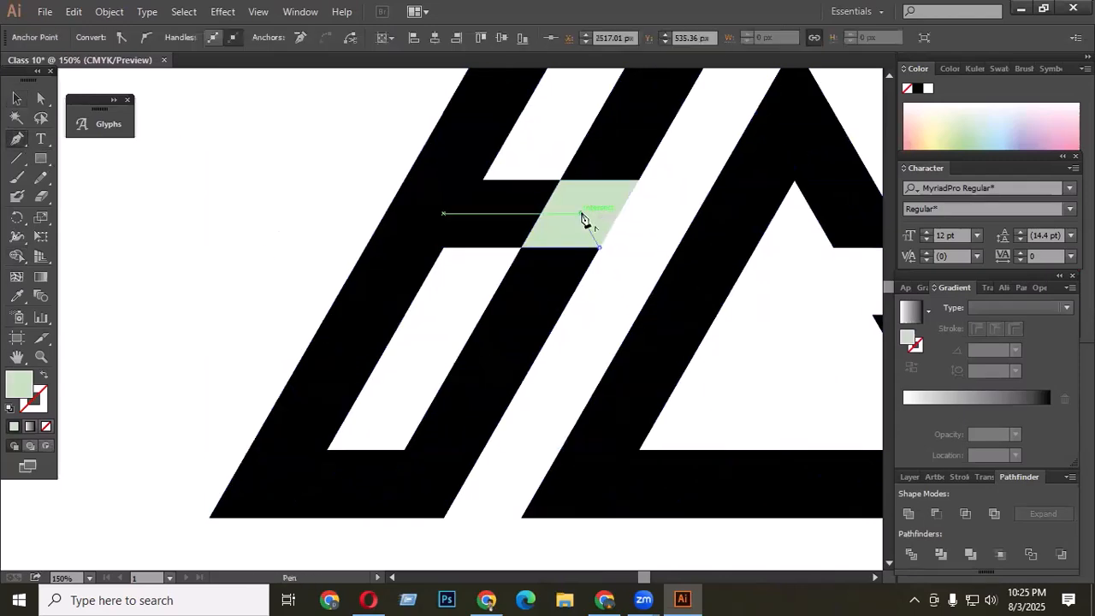
left_click(638, 181)
left_click(638, 240)
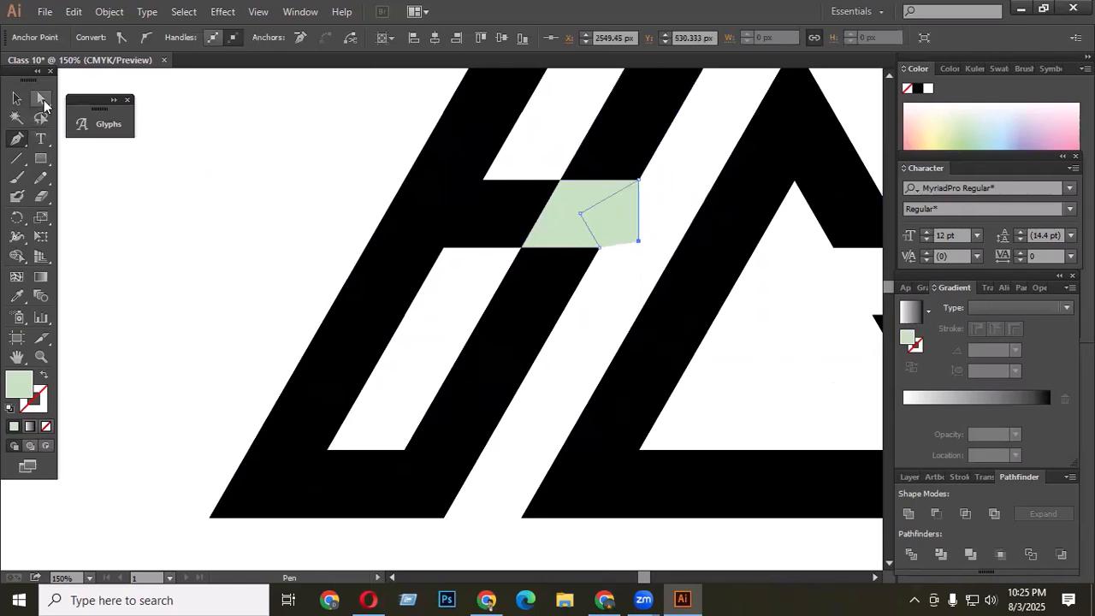
left_click(43, 100)
left_click(567, 239)
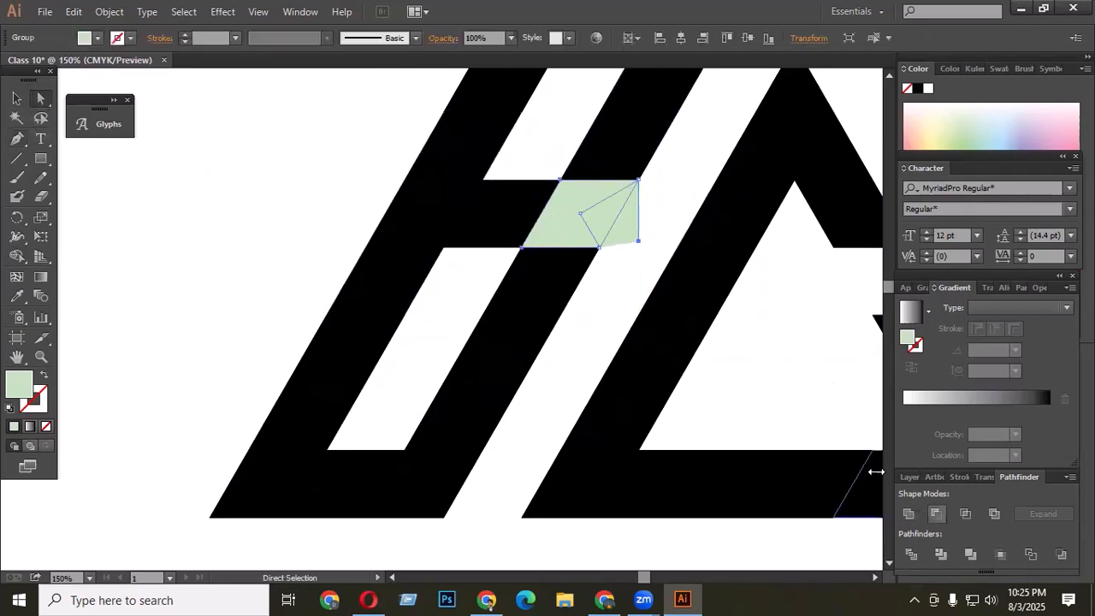
left_click(464, 272)
- Select the whole B C logo and unite all its pieces into a single shape
key("ctrl+minus")
key("ctrl+minus")
key("ctrl+minus")
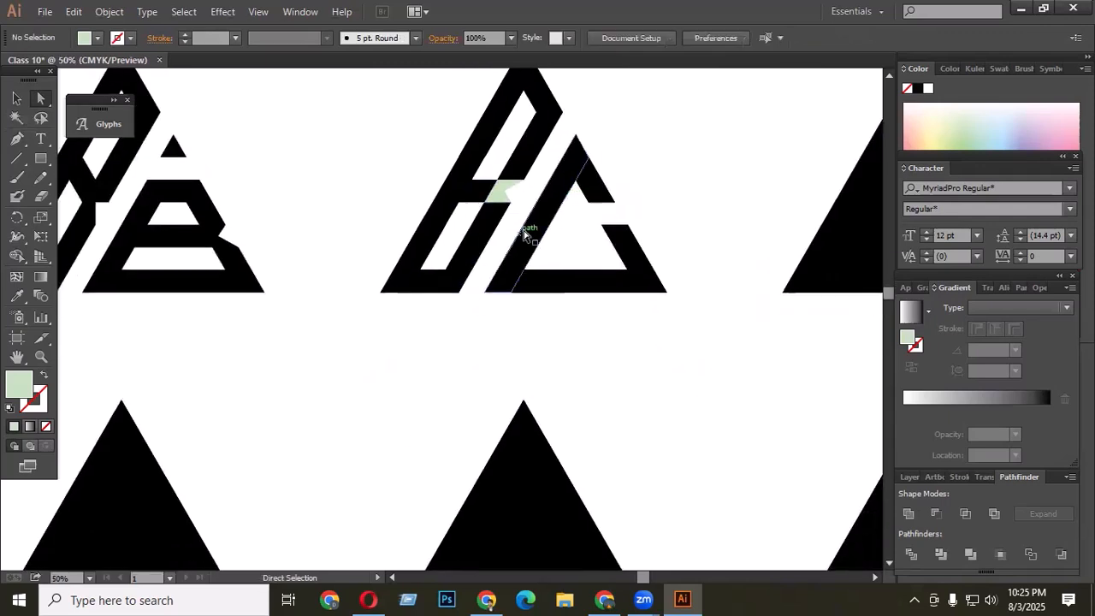
scroll(524, 233, "up", 2)
left_click(16, 98)
scroll(342, 132, "up", 2)
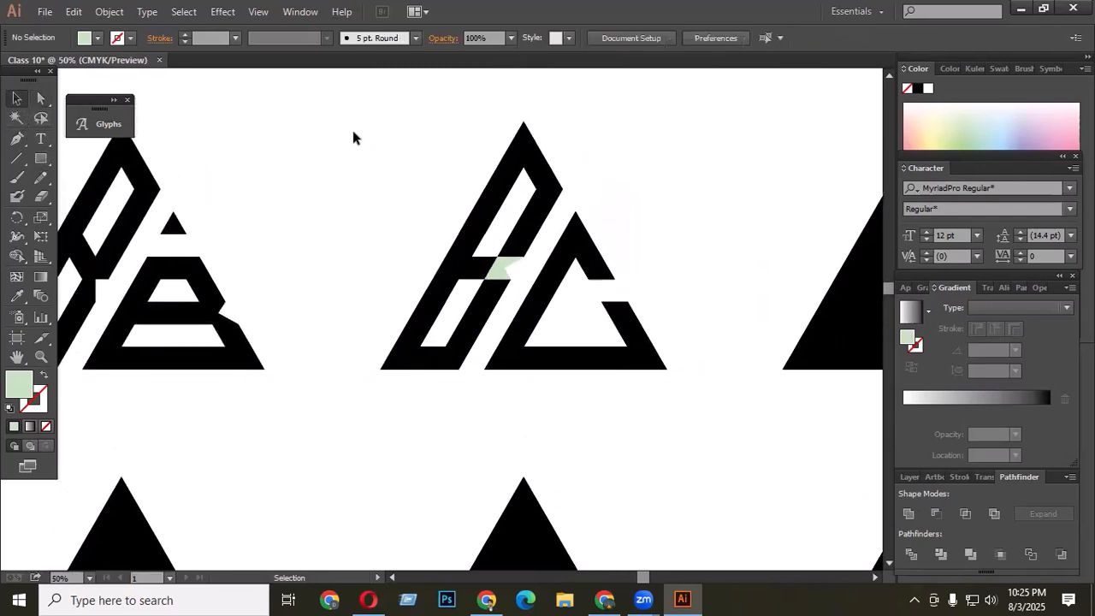
left_click_drag(353, 136, 708, 385)
left_click(909, 514)
left_click(694, 428)
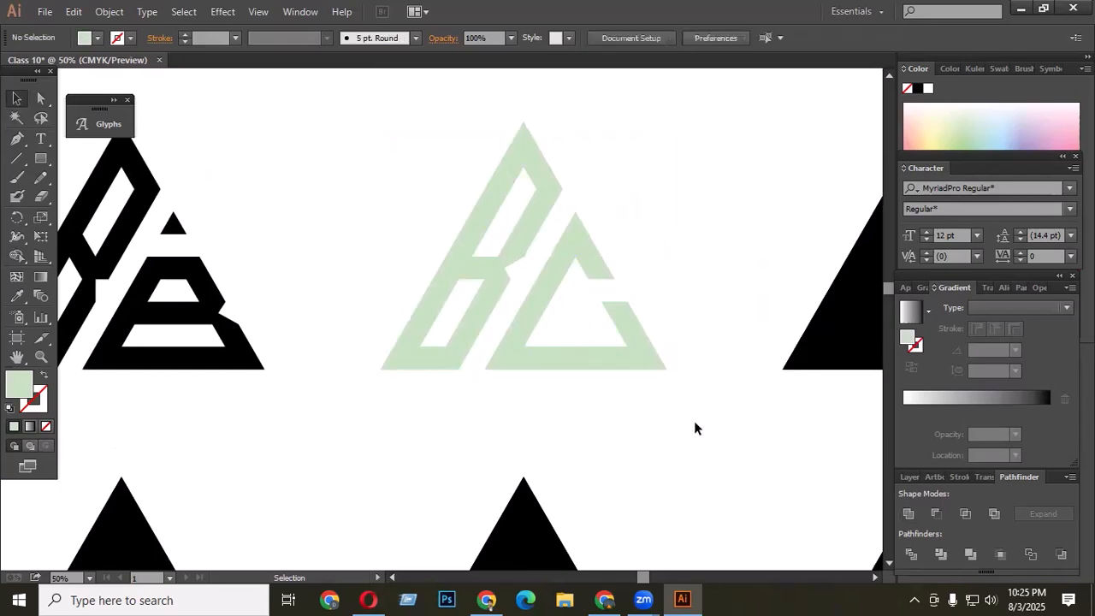
- Reselect the united logo and sample the black fill from the neighbouring logo with the Eyedropper
left_click_drag(691, 244, 473, 451)
left_click(17, 279)
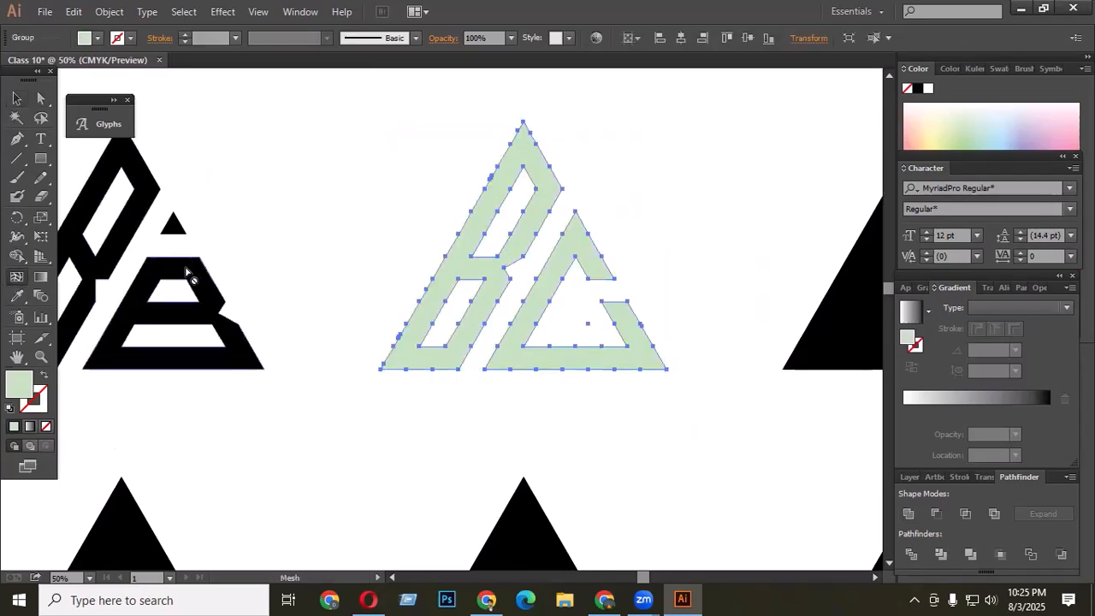
left_click(17, 296)
left_click(168, 270)
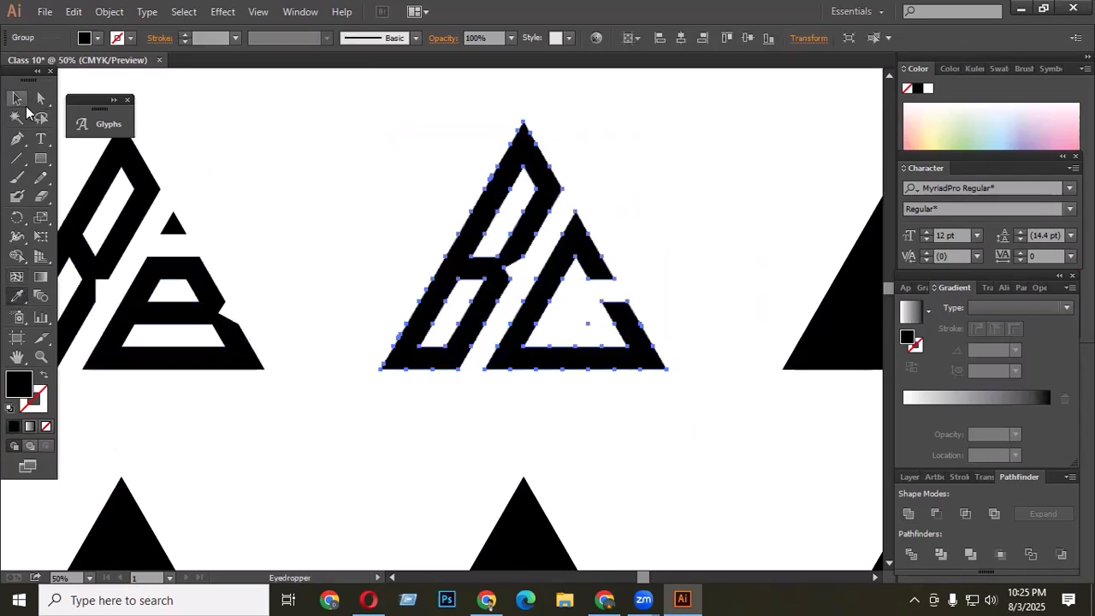
left_click(19, 99)
left_click(454, 207)
- Select the fourth triangle grid and delete a diagonal strip of triangles with Shape Builder to split off a right triangle
scroll(571, 242, "up", 2)
scroll(650, 235, "up", 1)
scroll(606, 227, "down", 1)
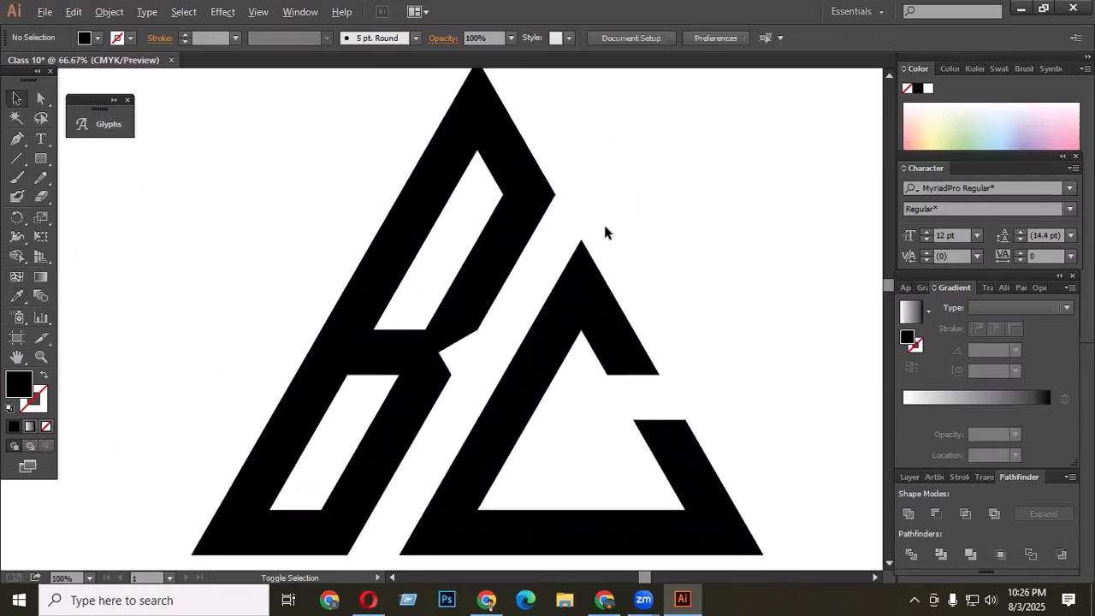
scroll(604, 231, "down", 3)
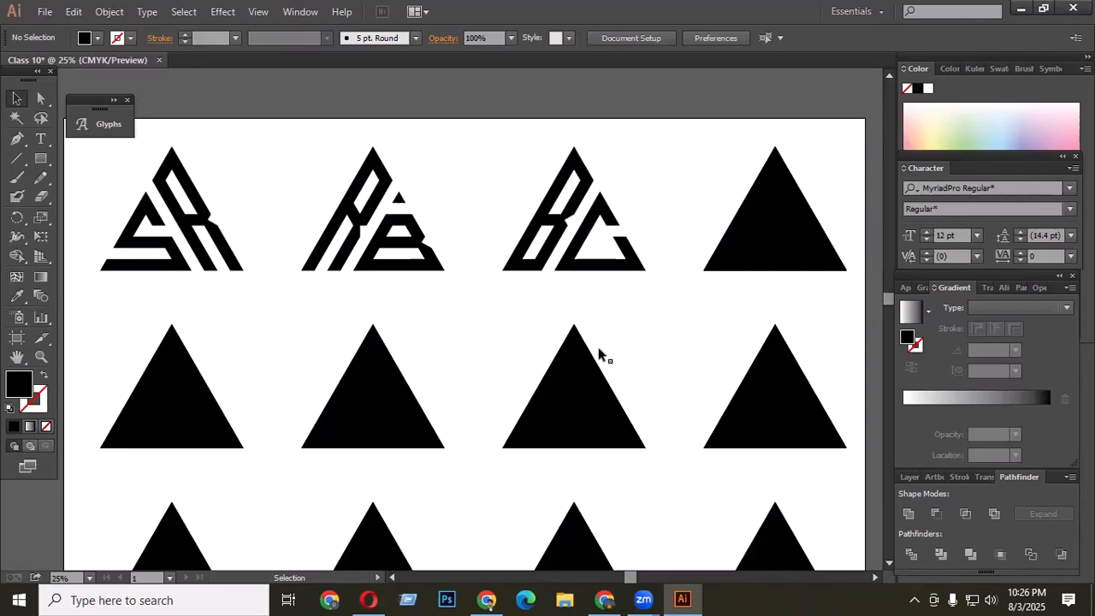
scroll(530, 316, "up", 1)
scroll(457, 276, "down", 1)
scroll(707, 254, "up", 1)
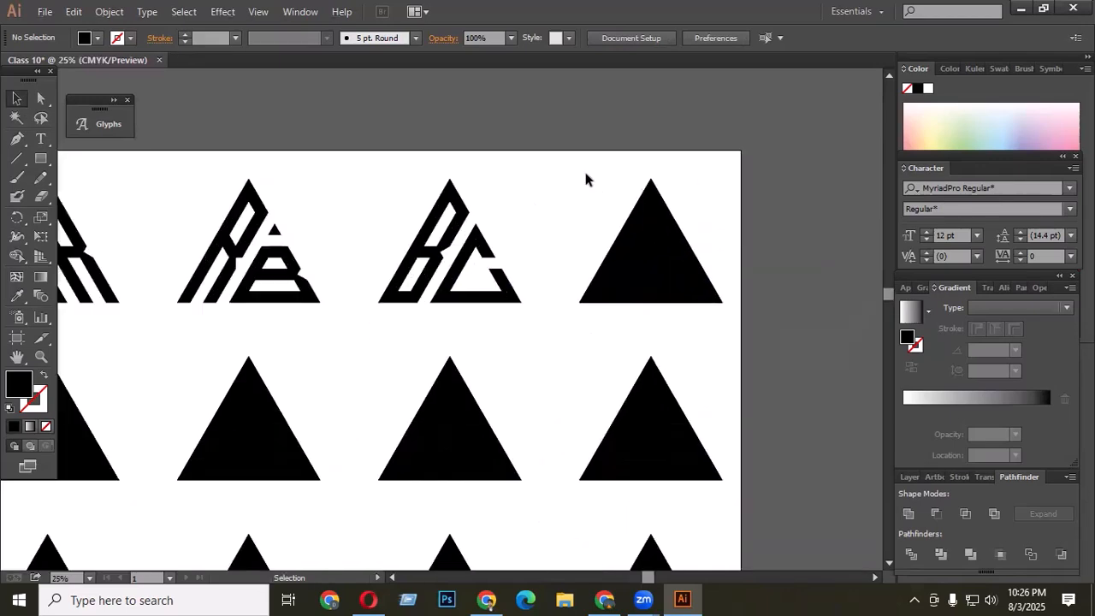
left_click_drag(586, 178, 751, 338)
scroll(664, 260, "up", 2)
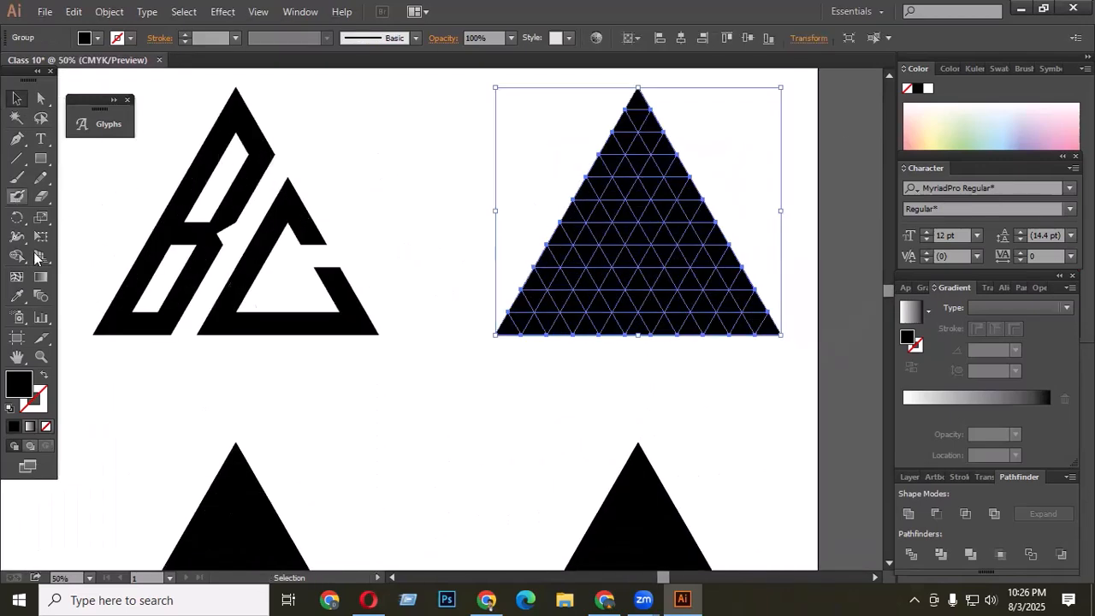
left_click(17, 256)
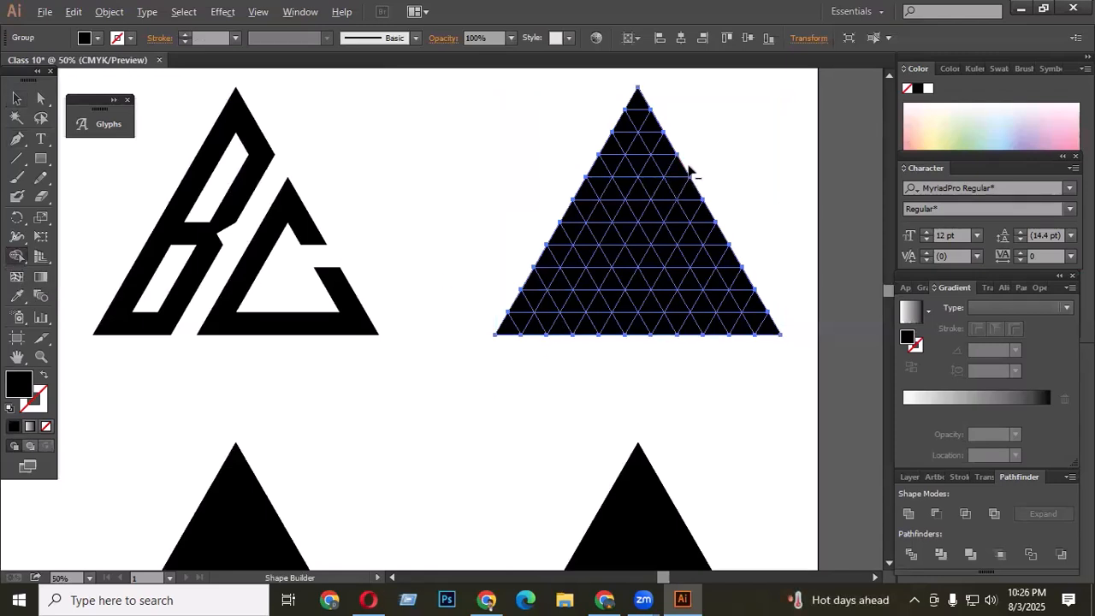
mouse_move(689, 171)
left_mouse_down()
mouse_move(605, 326)
mouse_move(492, 493)
left_mouse_up()
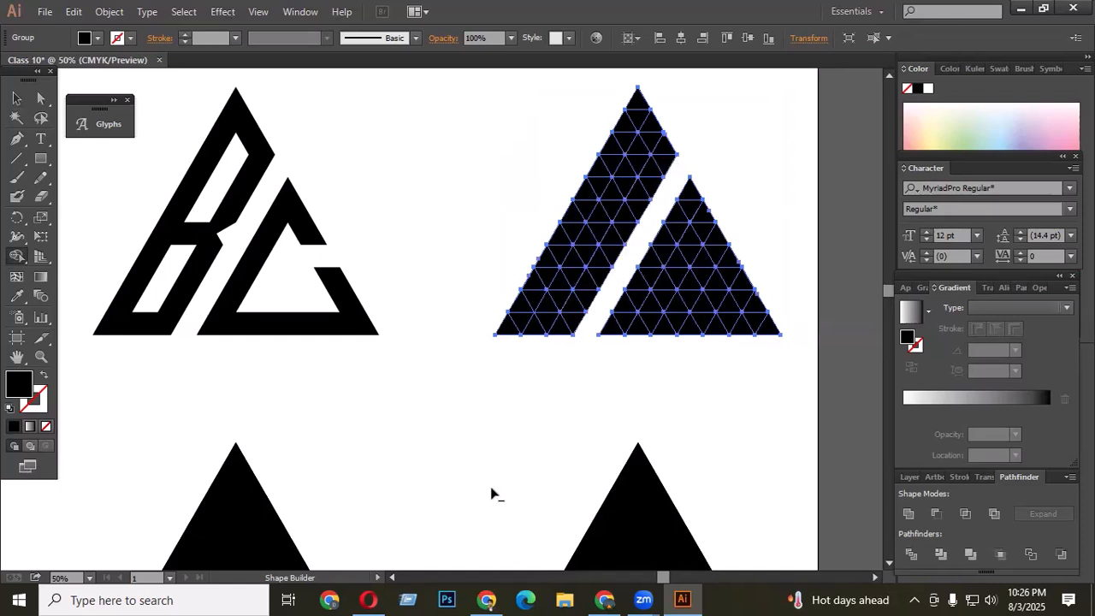
- Delete a parallel strip and extra triangles in the left part with Shape Builder to carve the letter's counters
mouse_move(549, 305)
left_mouse_down()
mouse_move(621, 194)
mouse_move(637, 150)
left_mouse_up()
left_click_drag(530, 314, 517, 339)
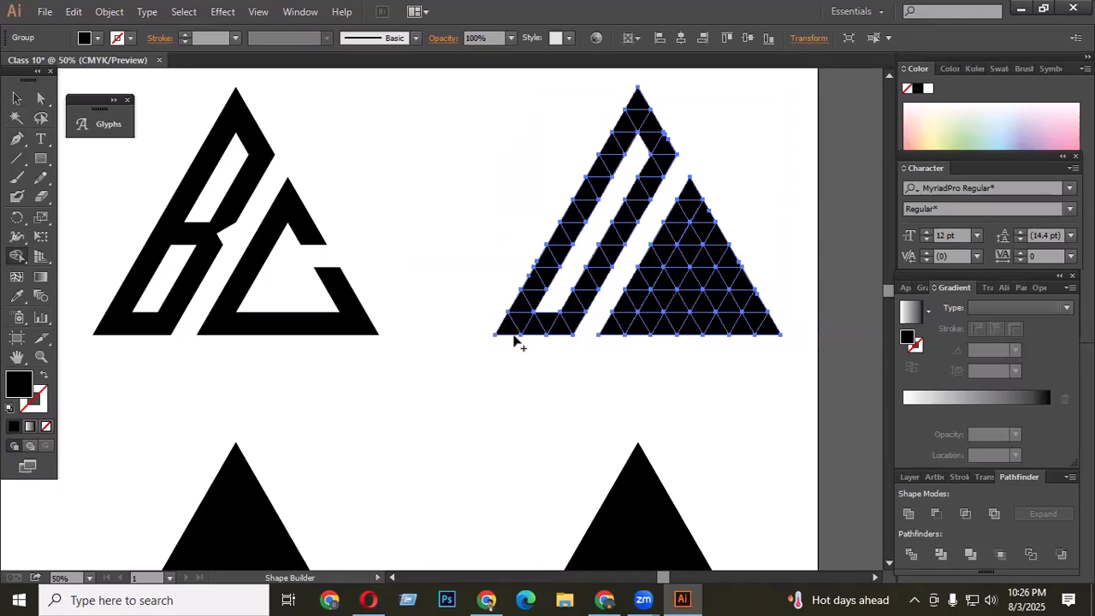
scroll(624, 228, "up", 2)
left_click(620, 233, "alt")
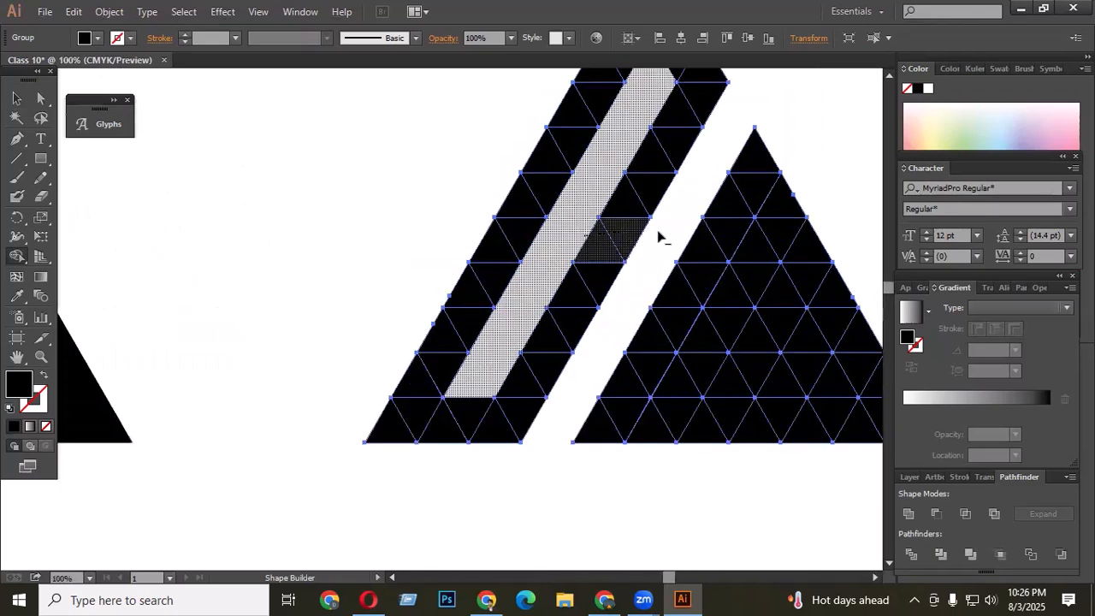
scroll(552, 276, "down", 3)
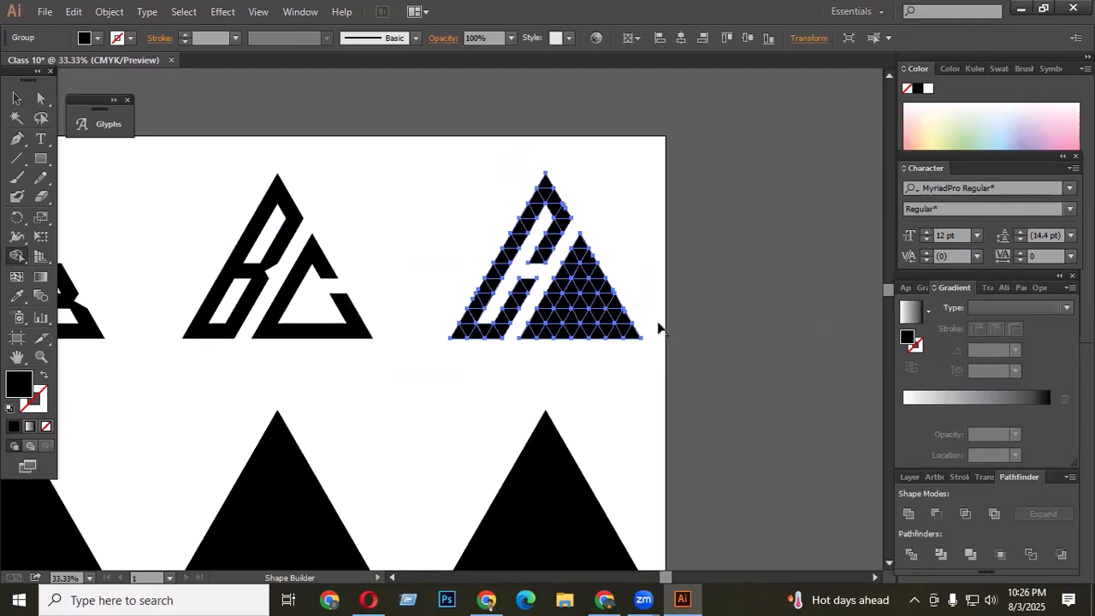
scroll(571, 319, "up", 1)
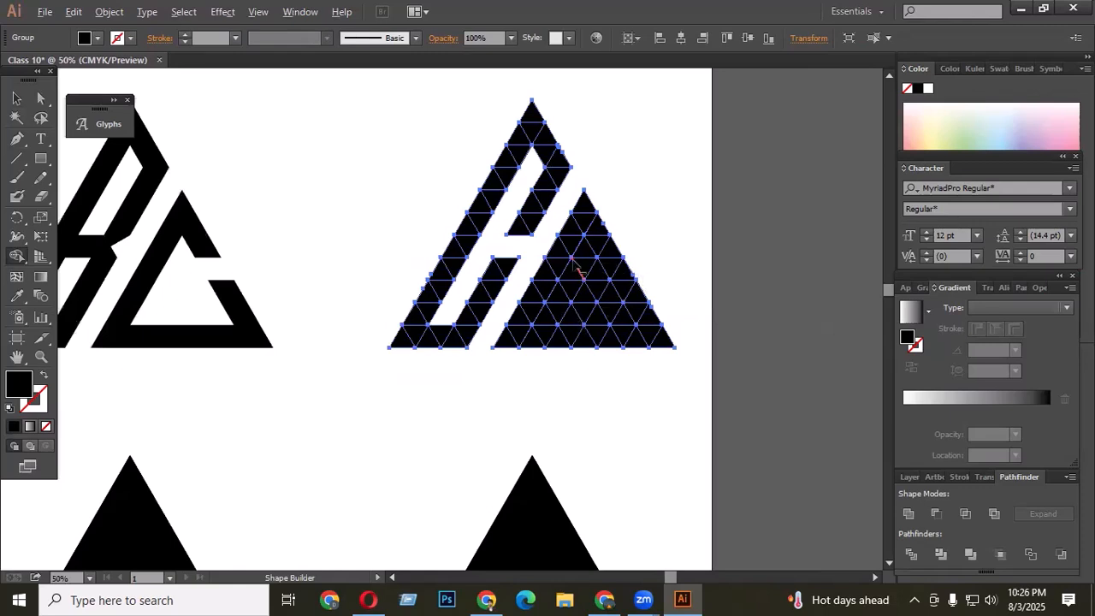
scroll(577, 261, "up", 1)
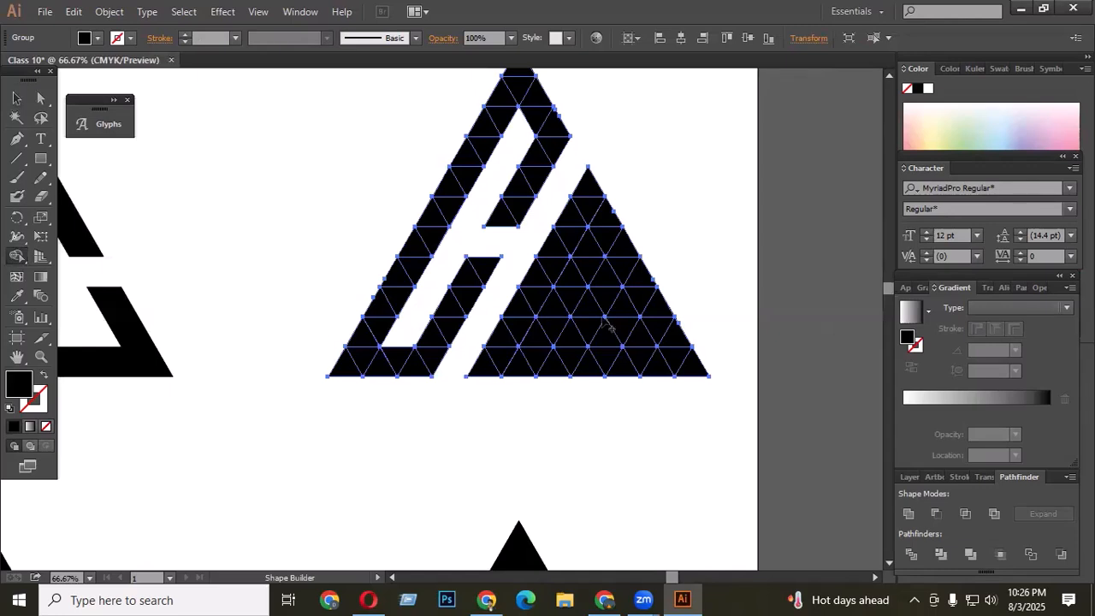
- Delete triangles in the right part with Shape Builder to carve a small hole and a horizontal strip
mouse_move(534, 275)
left_mouse_down()
mouse_move(598, 273)
mouse_move(563, 213)
left_mouse_up()
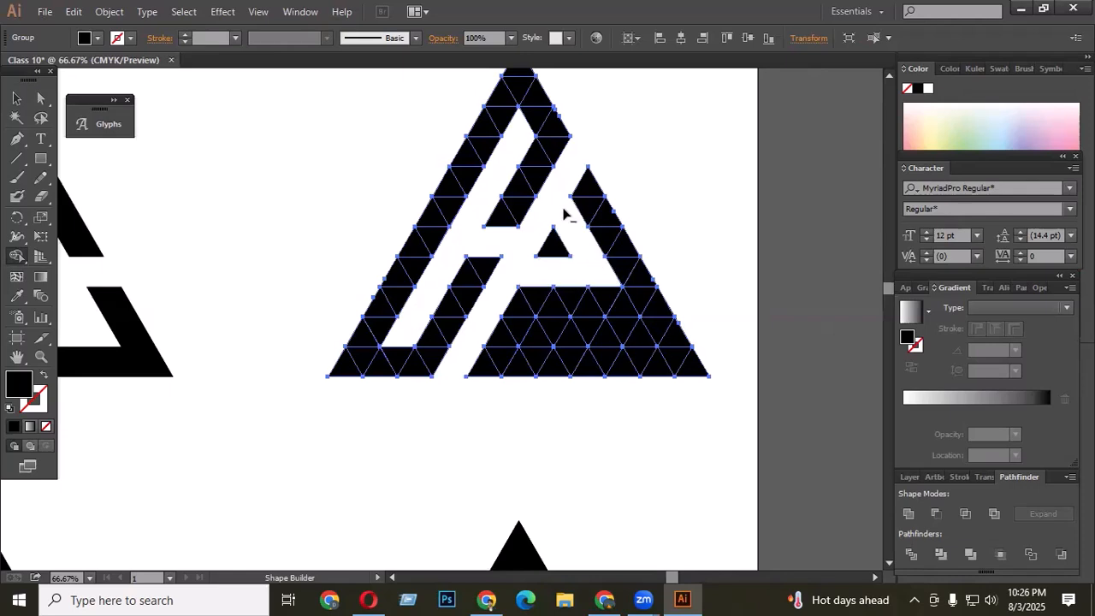
left_click_drag(538, 325, 640, 338)
scroll(775, 373, "up", 3)
scroll(583, 239, "down", 1)
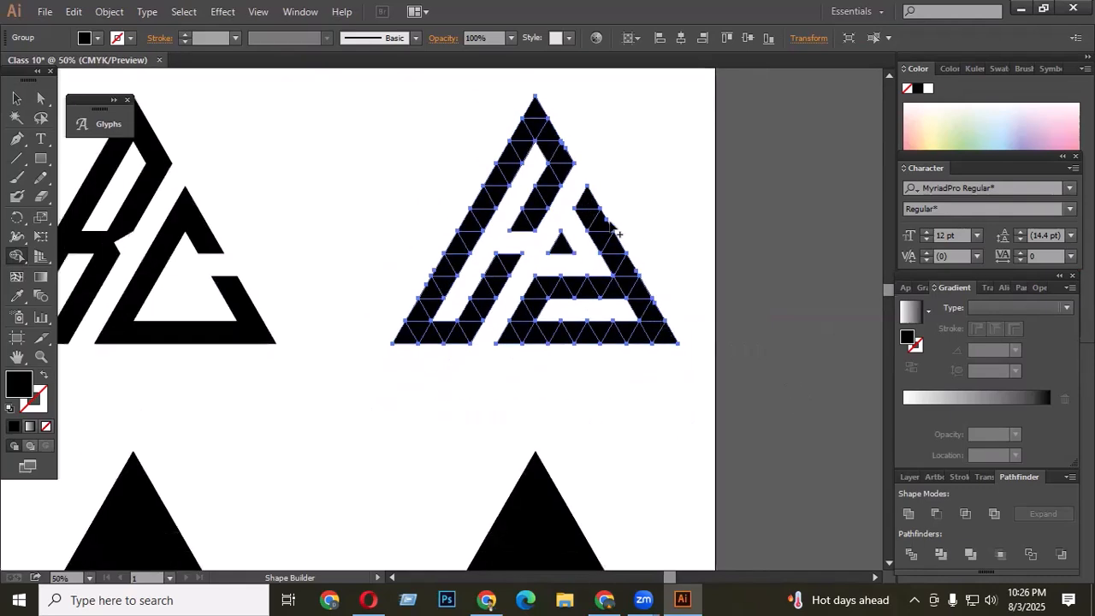
- Select the whole fourth logo and unite all its pieces into a single shape
scroll(624, 226, "down", 1)
left_click(16, 99)
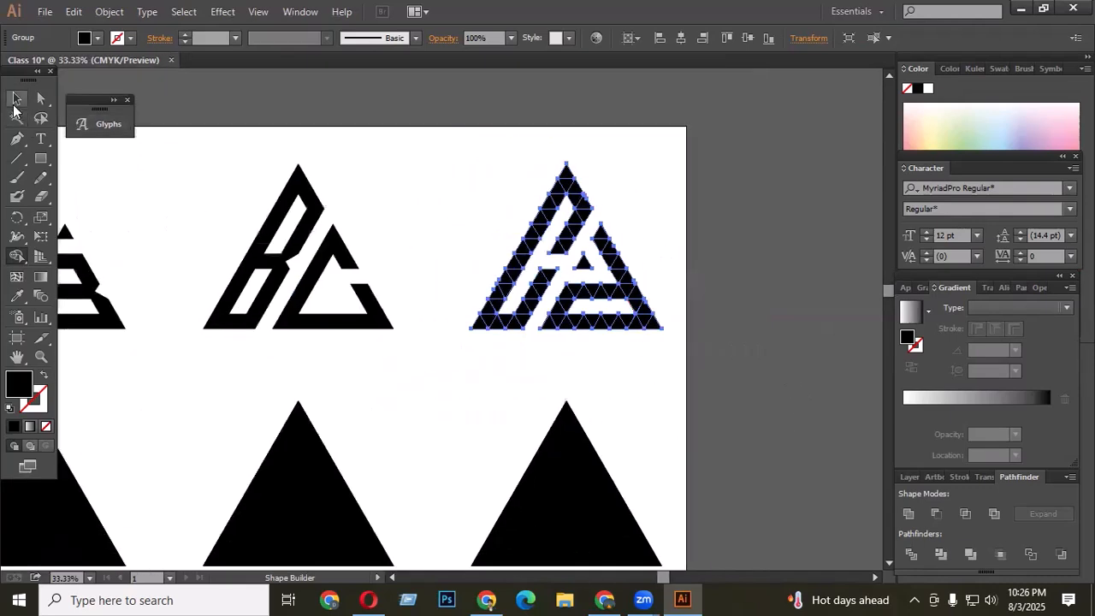
left_click_drag(447, 147, 721, 348)
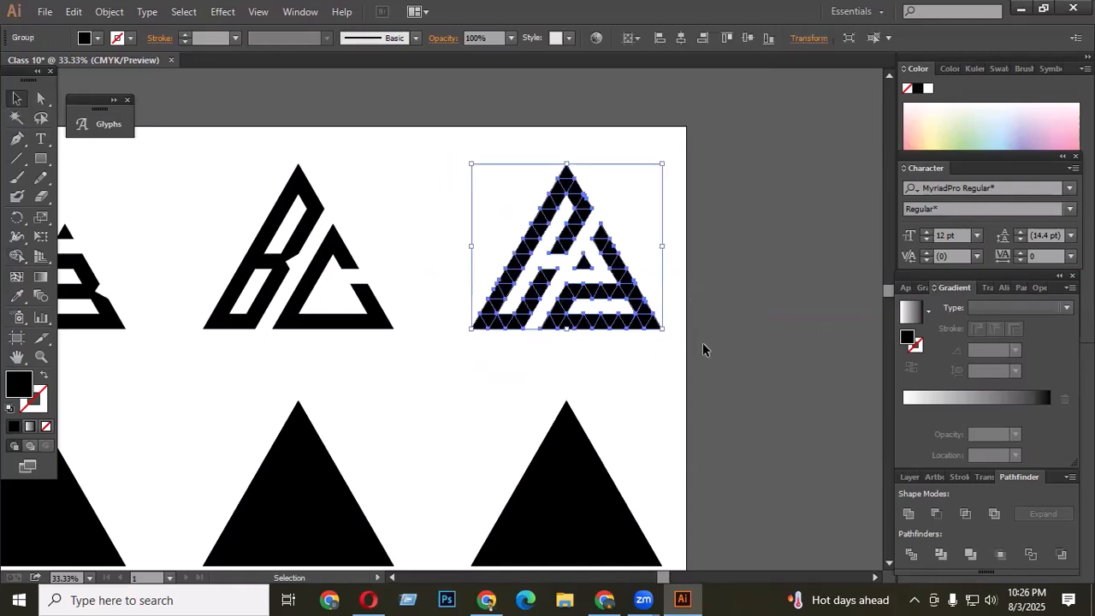
left_click(910, 514)
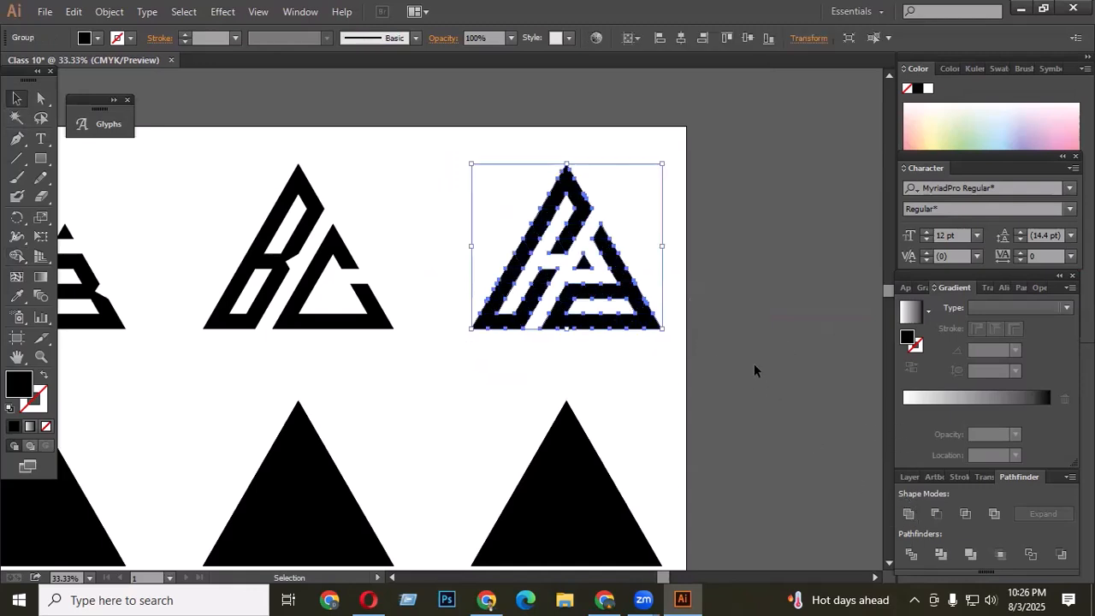
left_click(785, 229)
- Select the first grid in the second row and delete two parallel diagonal strips with Shape Builder to split off a right triangle
scroll(785, 228, "down", 3)
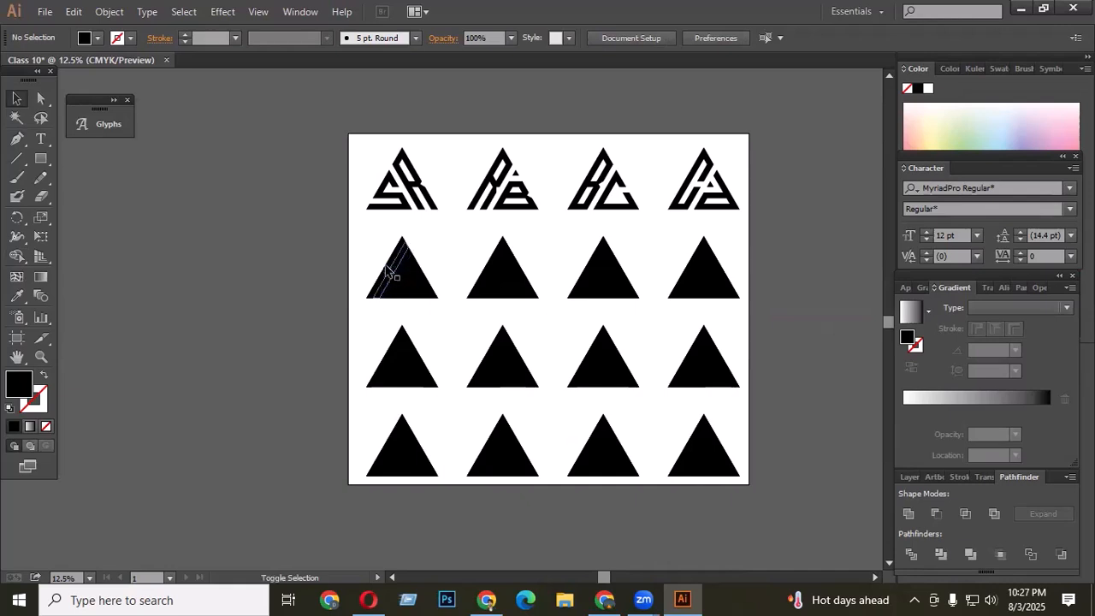
scroll(389, 270, "up", 1)
left_click_drag(436, 301, 466, 320)
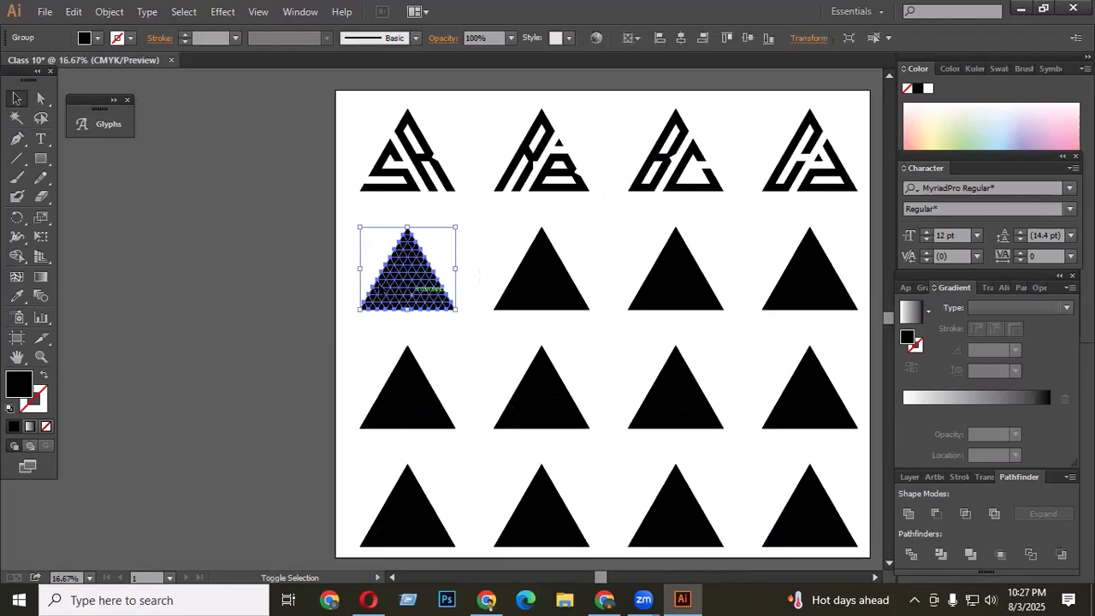
scroll(454, 371, "up", 2)
left_click(16, 255)
scroll(426, 300, "up", 1)
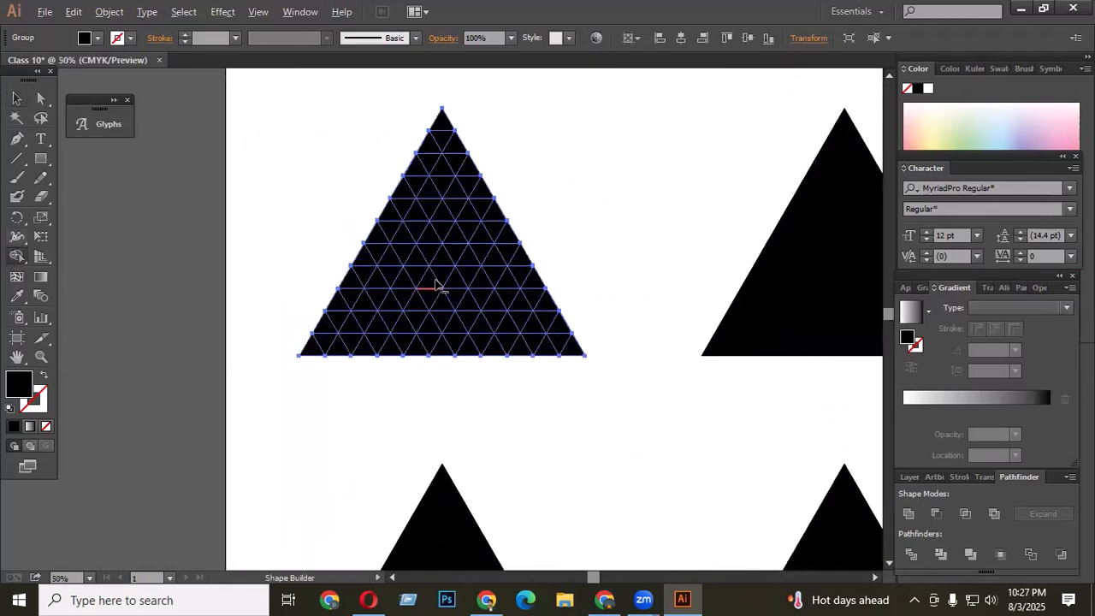
left_click_drag(445, 259, 376, 358)
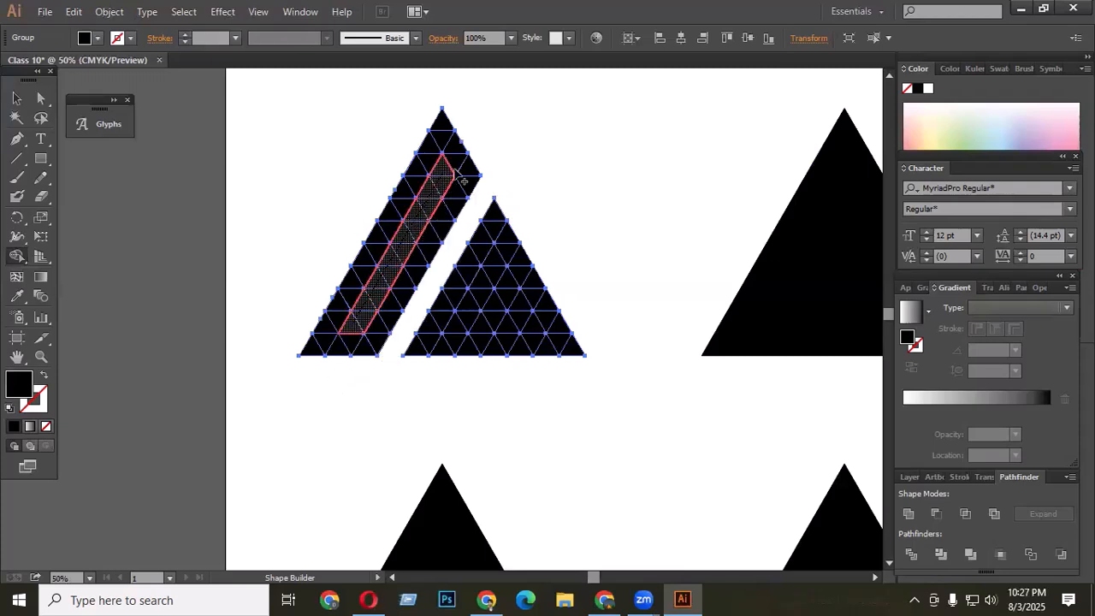
left_click(447, 181)
left_click(399, 253, "alt")
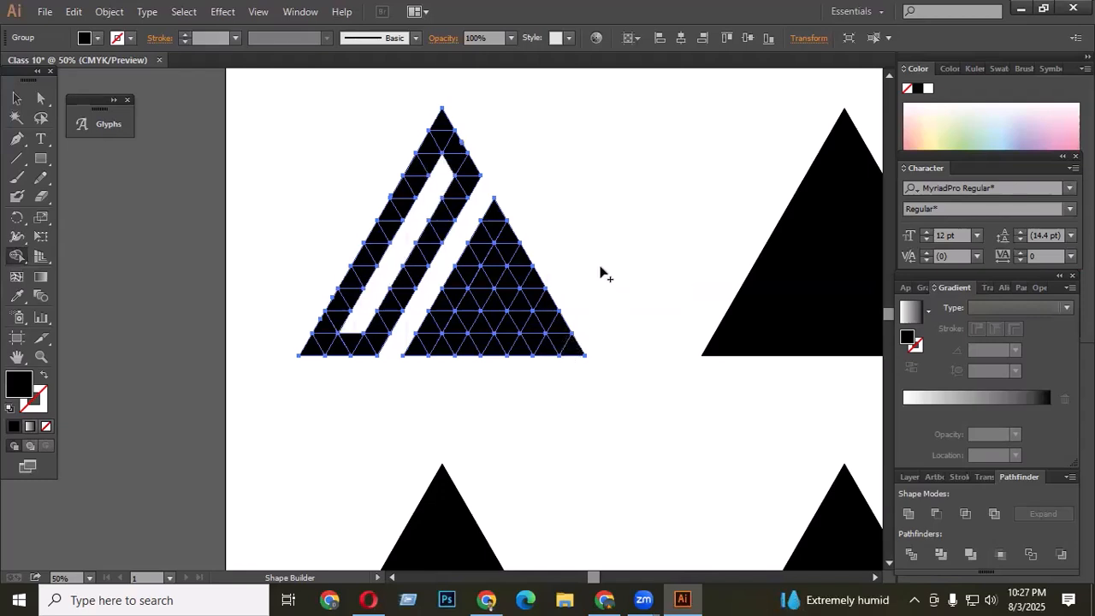
- Delete two horizontal strips across the right triangle with Shape Builder to form the arms of an E
left_click_drag(498, 255, 551, 254)
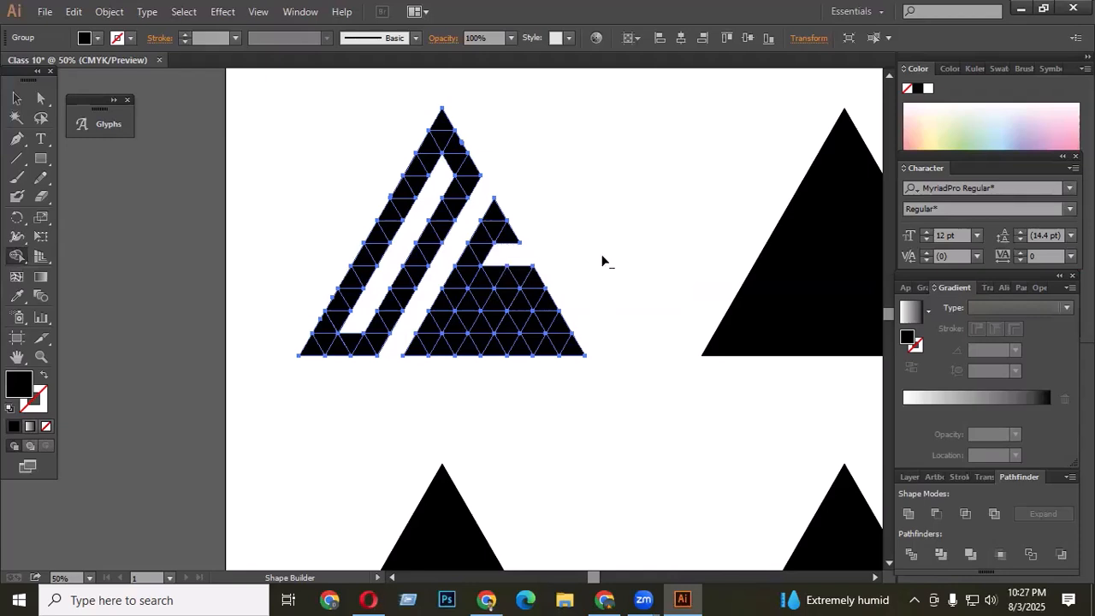
key("ctrl+z")
left_click_drag(483, 274, 616, 276)
left_click_drag(463, 331, 676, 318)
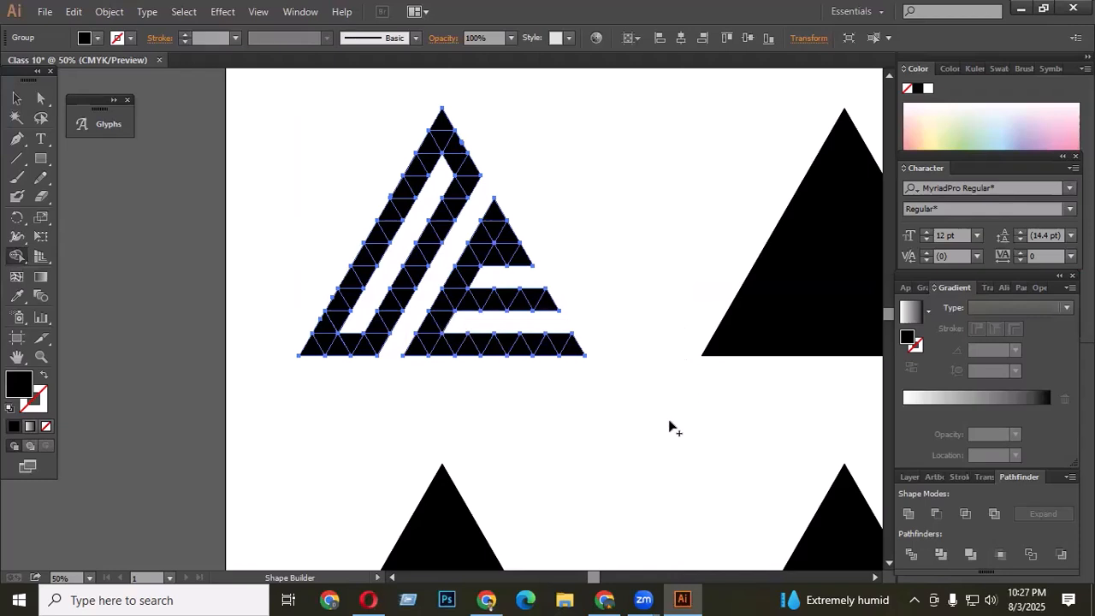
- Deselect the logo to preview the carved letters
left_click(16, 99)
left_click(283, 274)
scroll(551, 362, "up", 1)
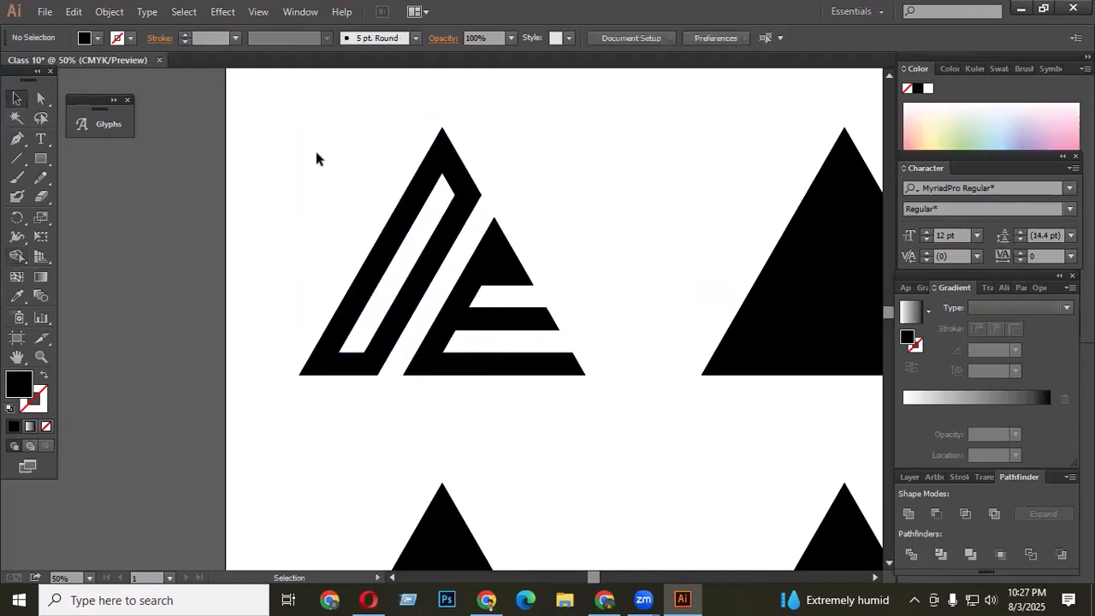
- Remove a single triangle from the E's upper arm with Shape Builder, then undo the removal
left_click_drag(268, 127, 568, 398)
scroll(519, 285, "up", 1)
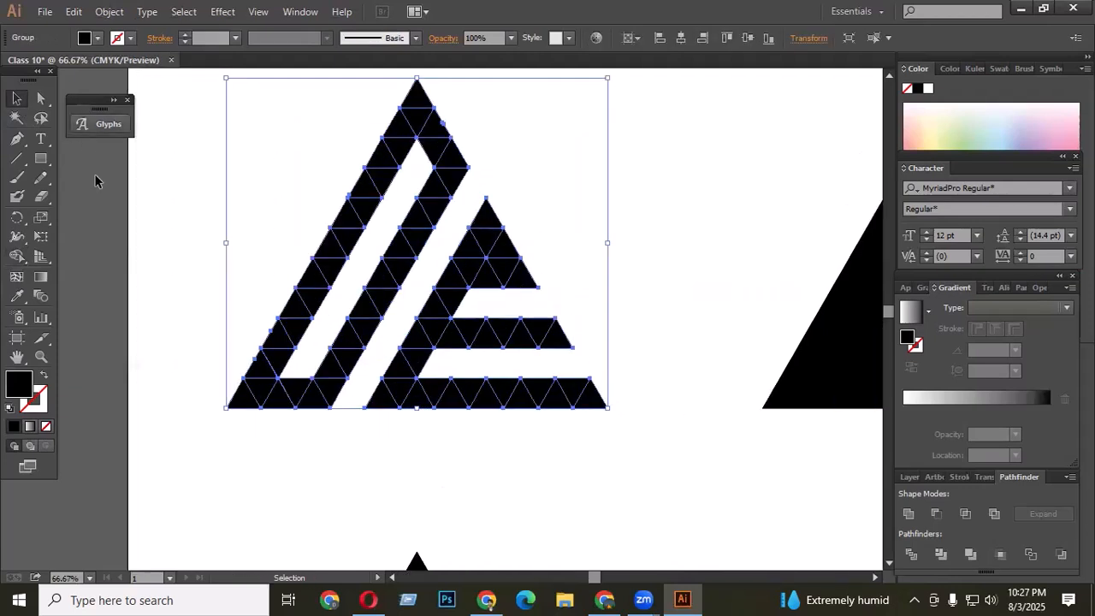
left_click(16, 256)
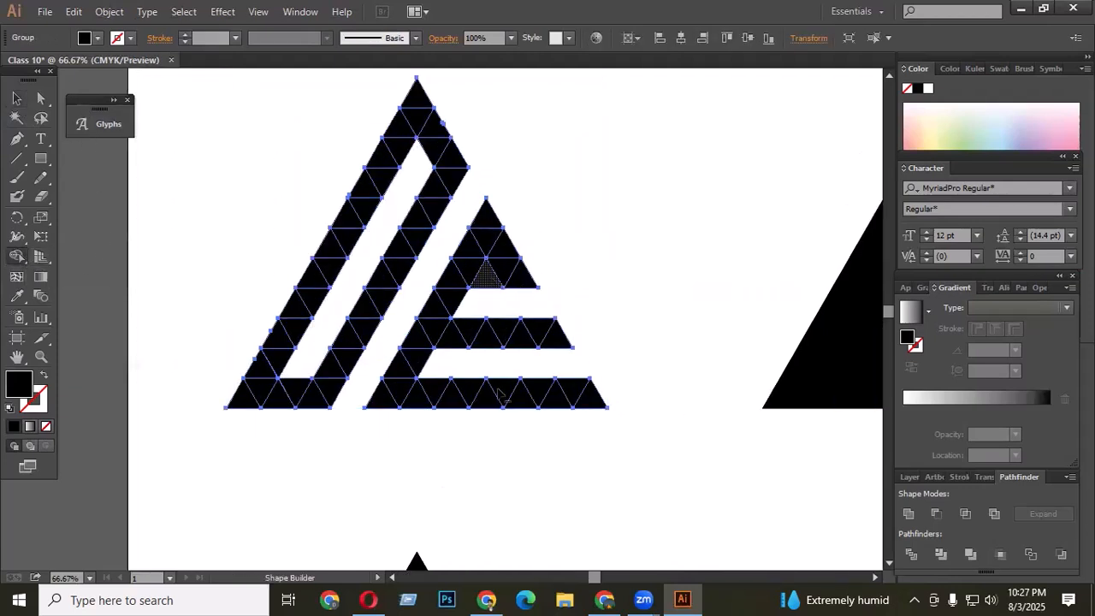
left_click(498, 286, "alt")
left_click(16, 98)
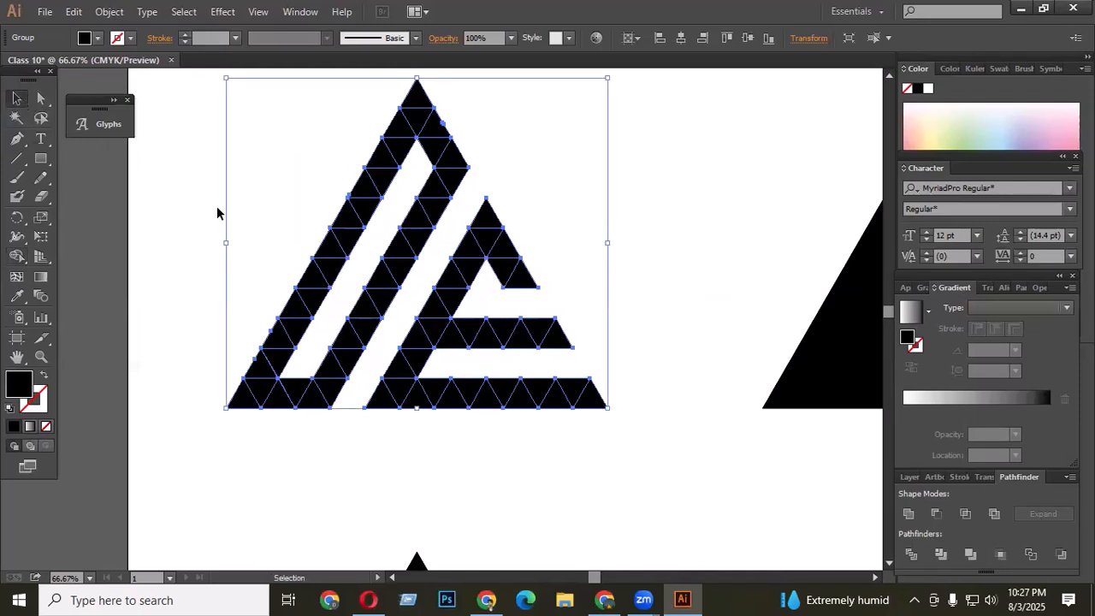
left_click(596, 354)
scroll(557, 328, "up", 1)
scroll(558, 332, "down", 1)
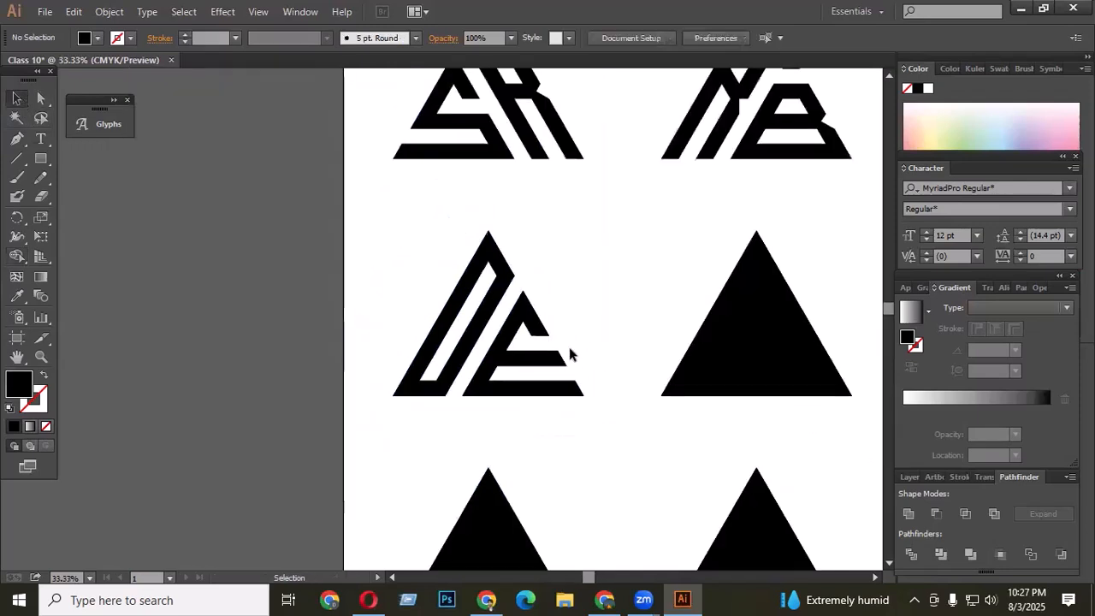
scroll(527, 327, "up", 2)
key("ctrl+z")
- Select the next triangle grid and delete a diagonal strip with Shape Builder to split off a right triangle
left_click(642, 311)
scroll(457, 309, "up", 1)
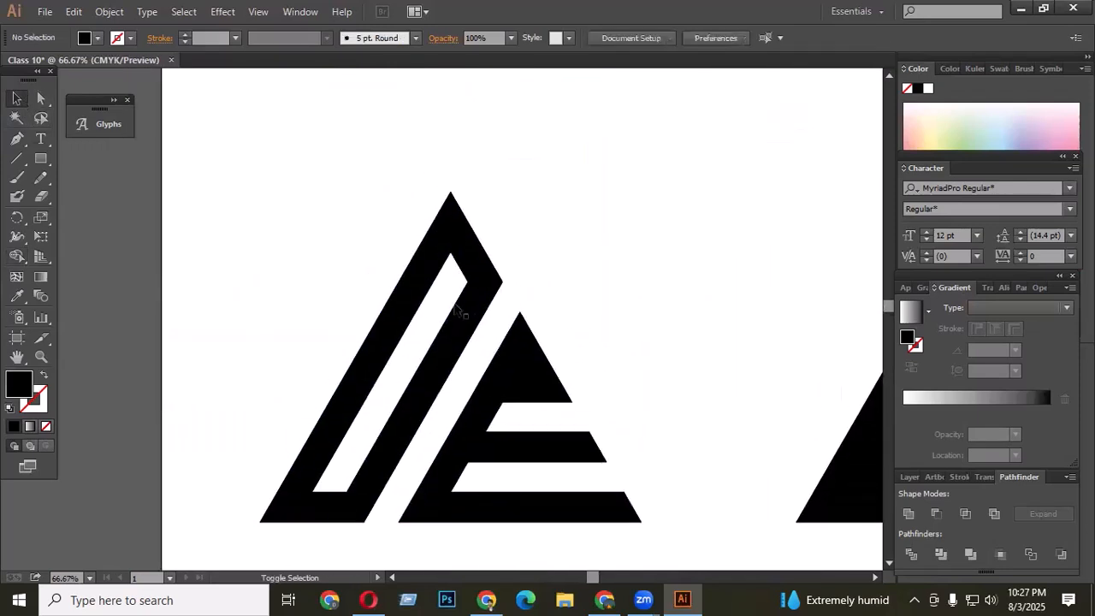
scroll(454, 311, "down", 3)
scroll(724, 310, "up", 1)
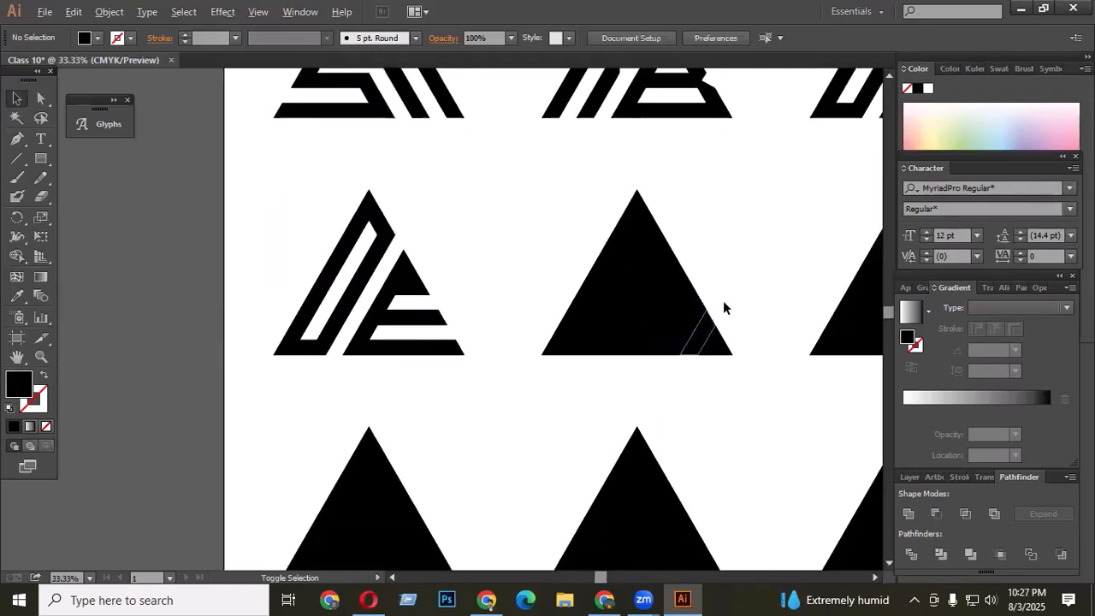
left_click_drag(575, 274, 756, 387)
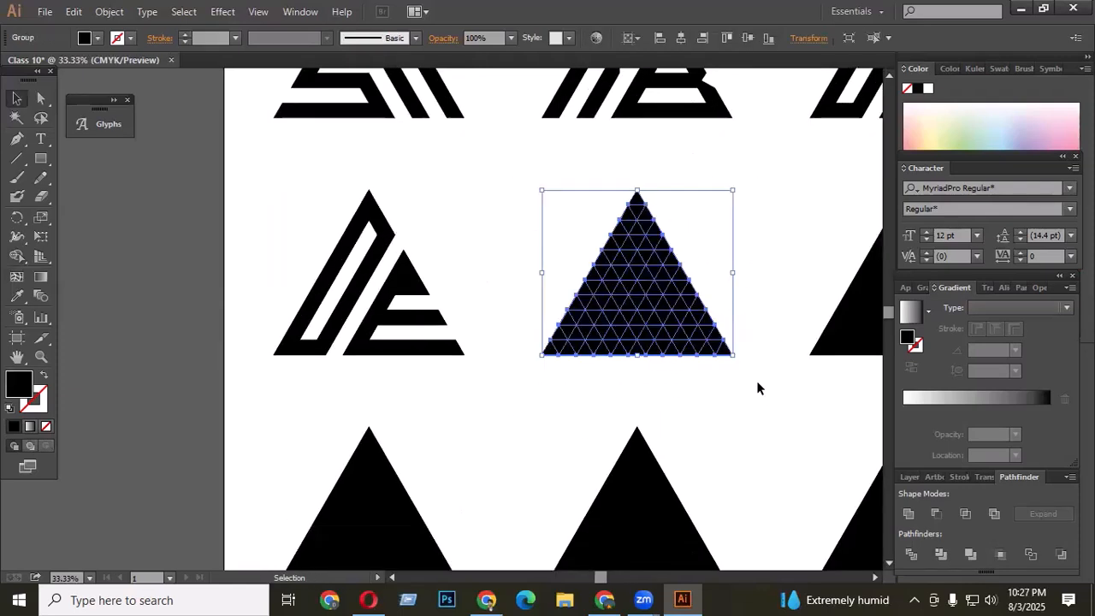
scroll(737, 345, "up", 1)
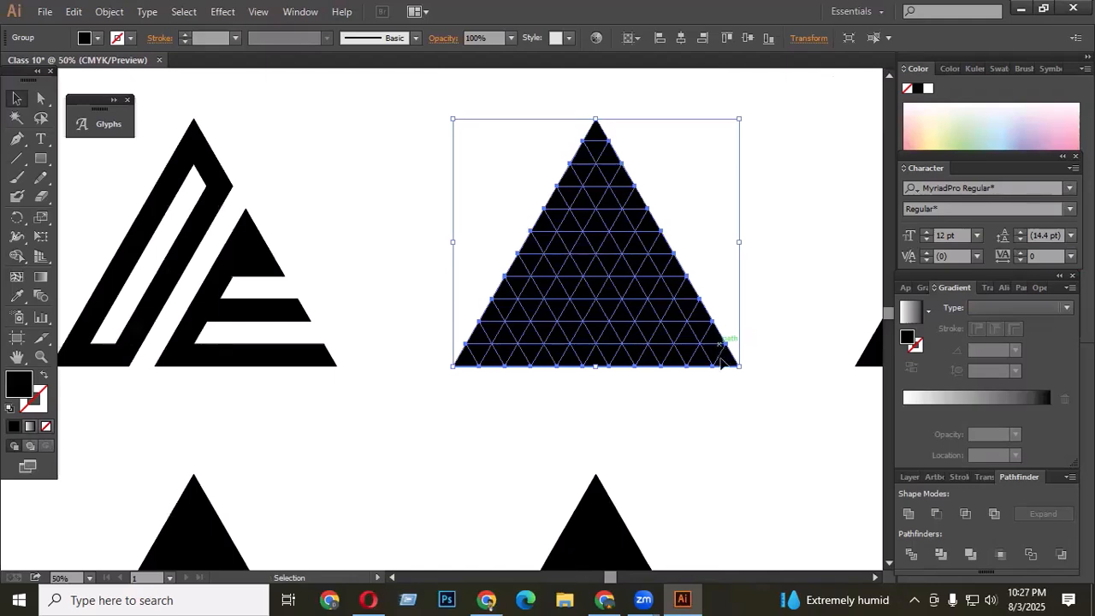
left_click(16, 256)
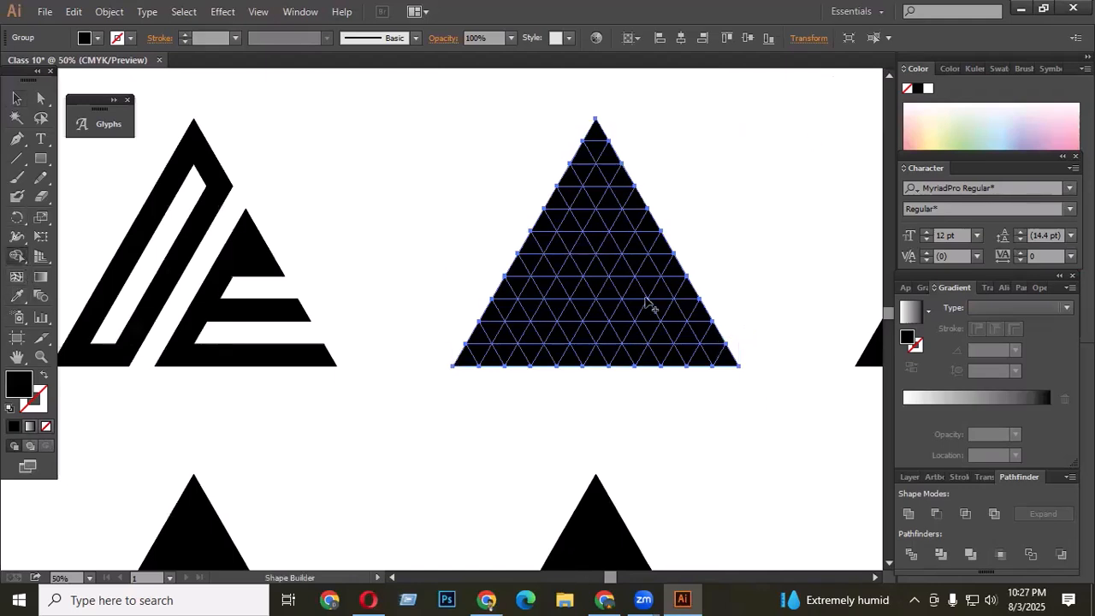
mouse_move(648, 180)
left_mouse_down()
mouse_move(552, 363)
mouse_move(508, 421)
left_mouse_up()
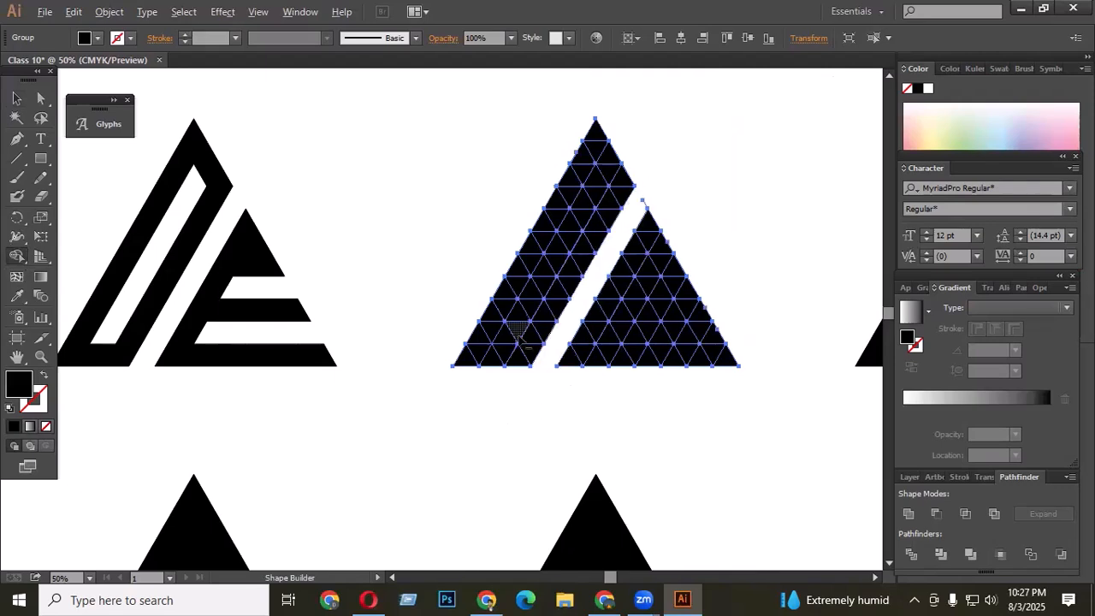
- Delete a small block of triangles in the lower left part with Shape Builder to start a counter
left_click_drag(517, 340, 531, 329)
key("alt")
key("alt")
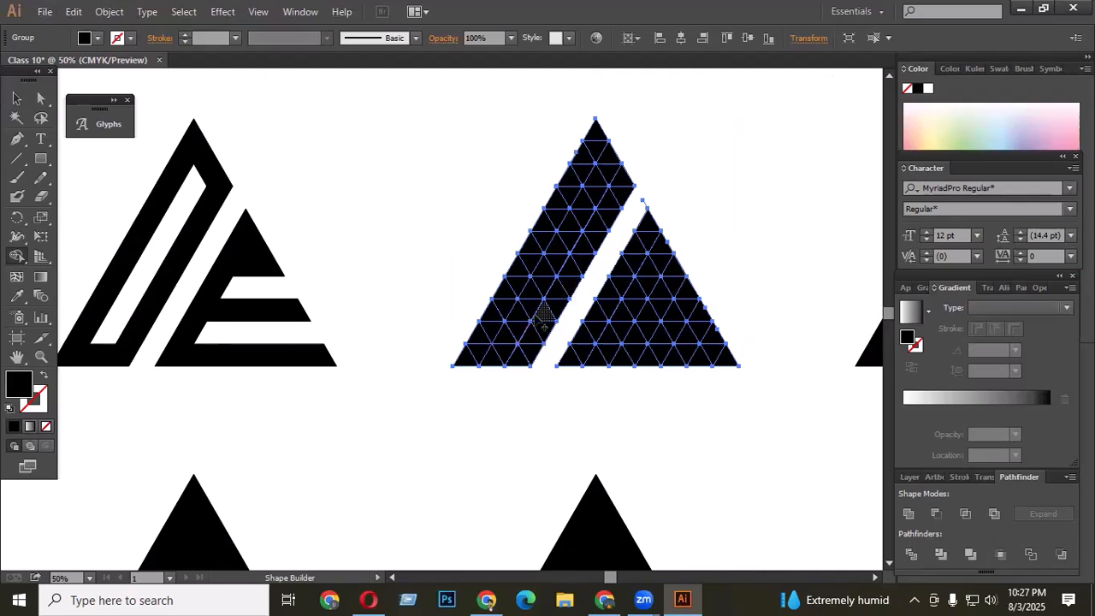
key("alt")
key("alt")
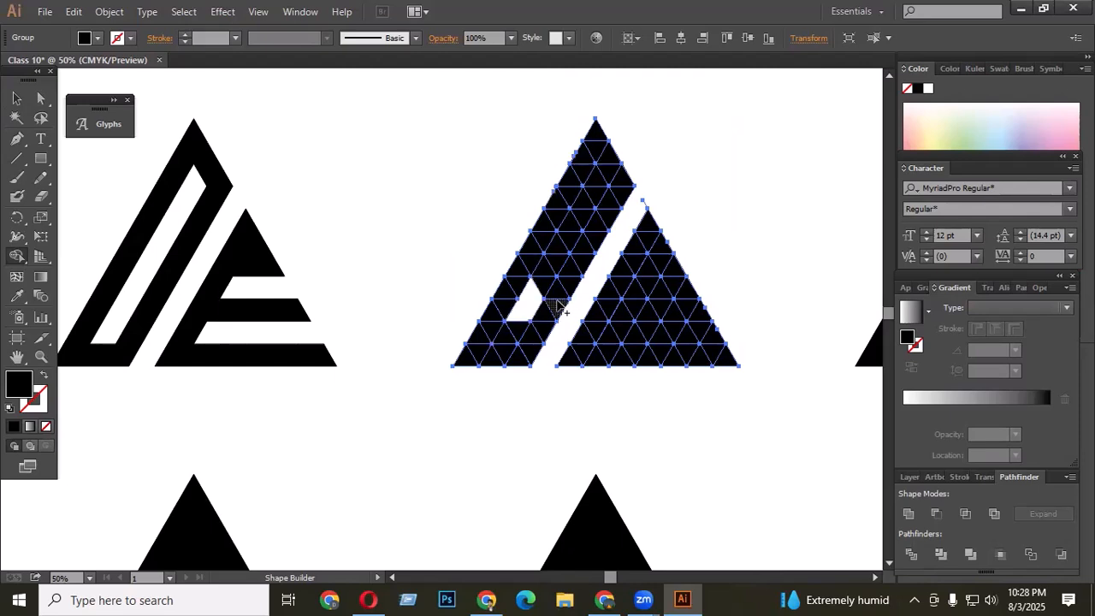
left_click_drag(533, 292, 549, 280)
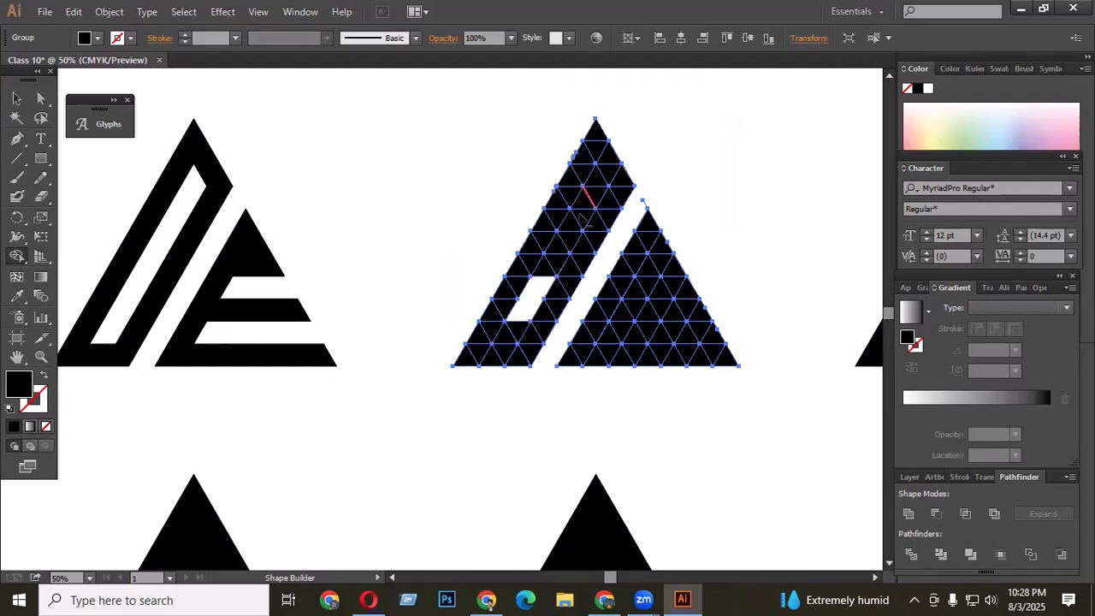
- Delete further triangles in the upper and lower left part with Shape Builder to shape the letter
left_click_drag(607, 198, 556, 257)
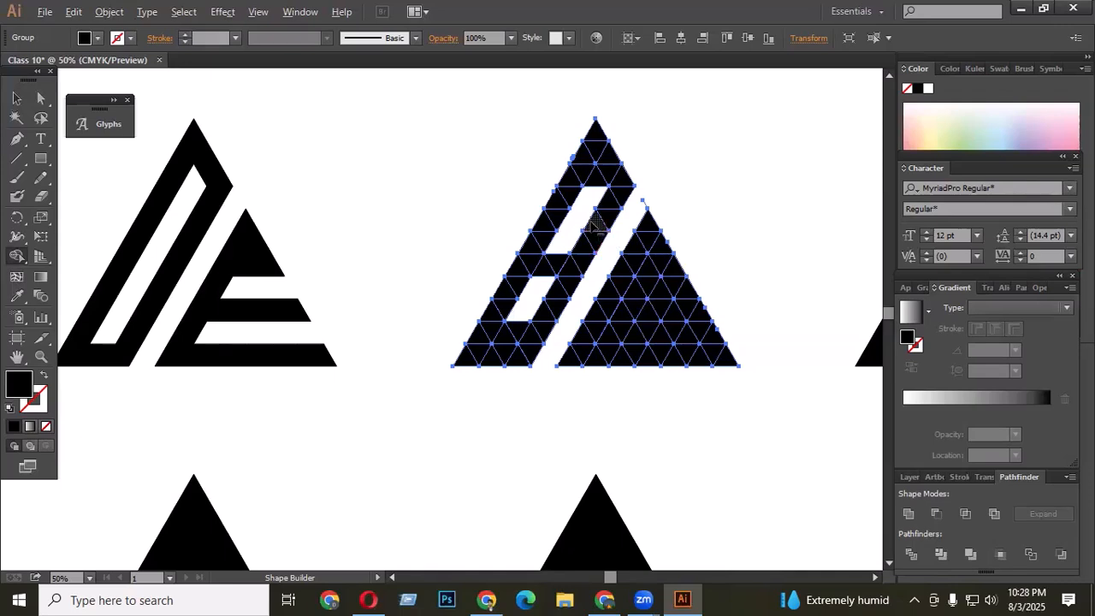
mouse_move(596, 224)
left_mouse_down()
mouse_move(555, 250)
mouse_move(569, 244)
left_mouse_up()
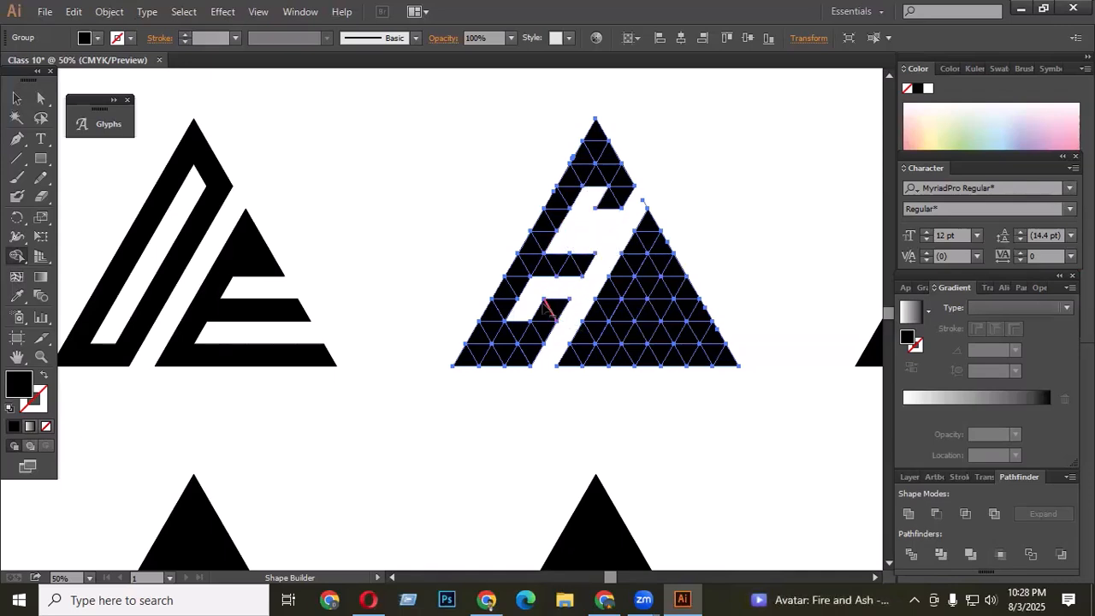
left_click_drag(579, 312, 510, 343)
scroll(657, 385, "up", 1)
scroll(560, 296, "down", 1)
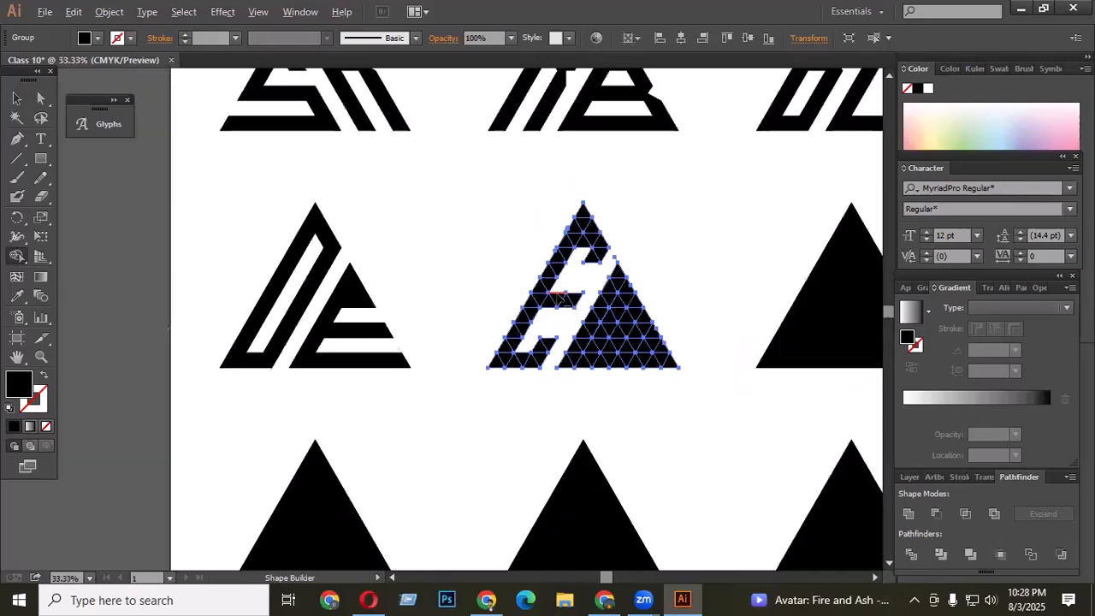
- Remove one more triangle near the top of the letter with Shape Builder and deselect to preview it
scroll(602, 247, "up", 2)
left_click(577, 248, "alt")
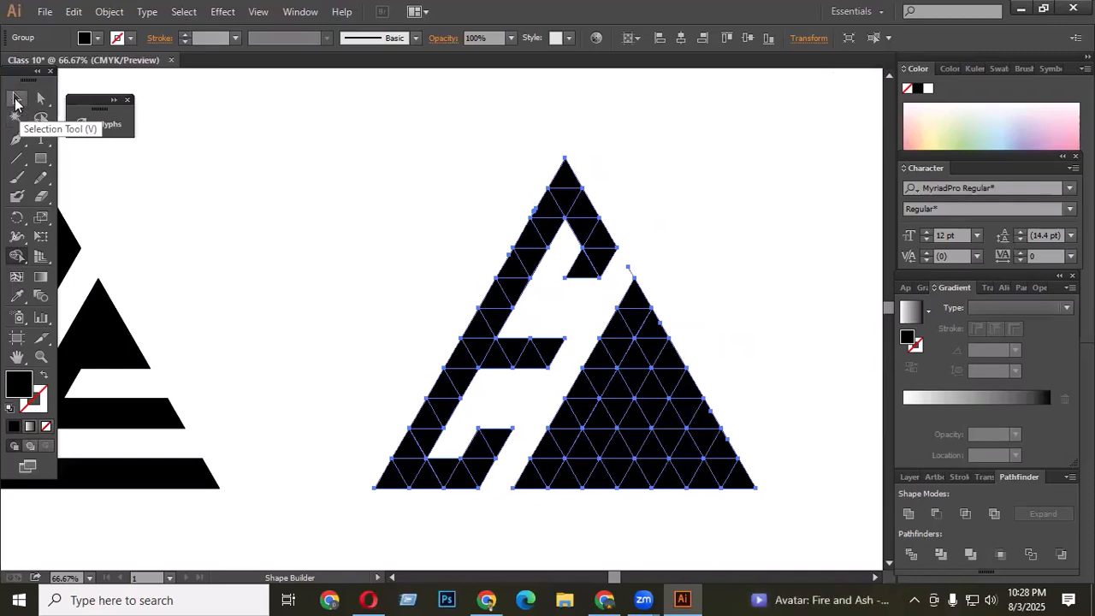
left_click(17, 98)
left_click(475, 214)
scroll(556, 274, "down", 2)
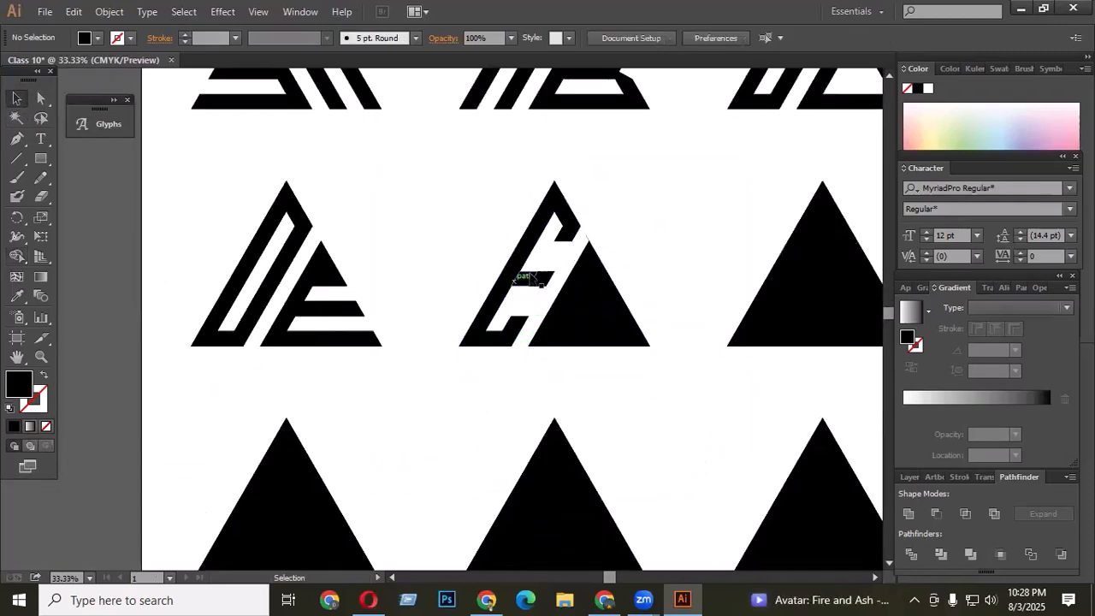
scroll(554, 281, "up", 1)
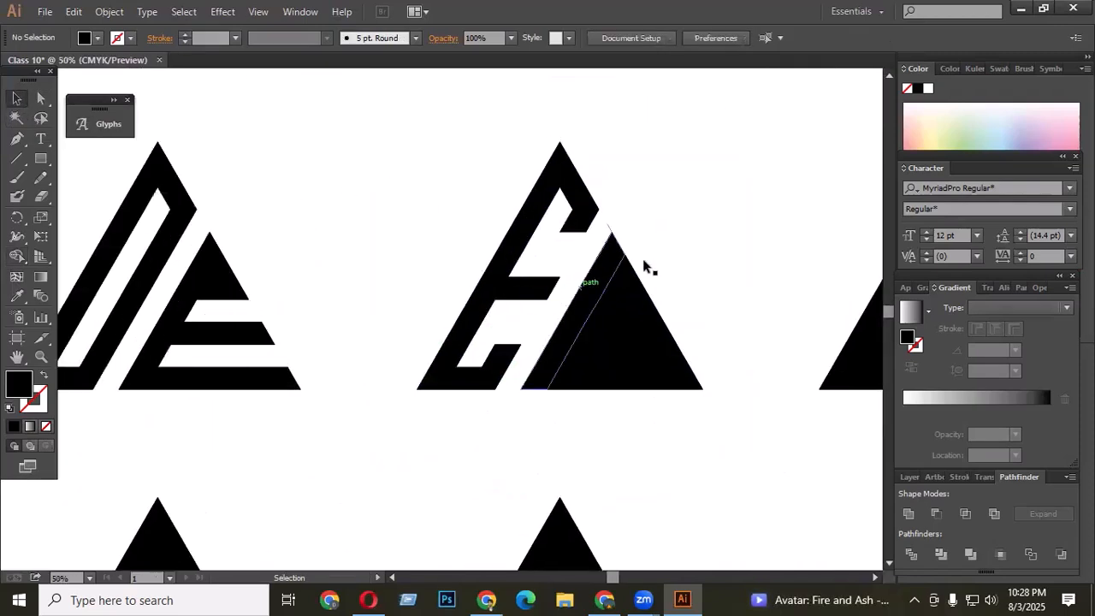
- Select the partly carved second grid and try removing one triangle in its right half with Shape Builder, then undo it
left_click_drag(367, 139, 767, 422)
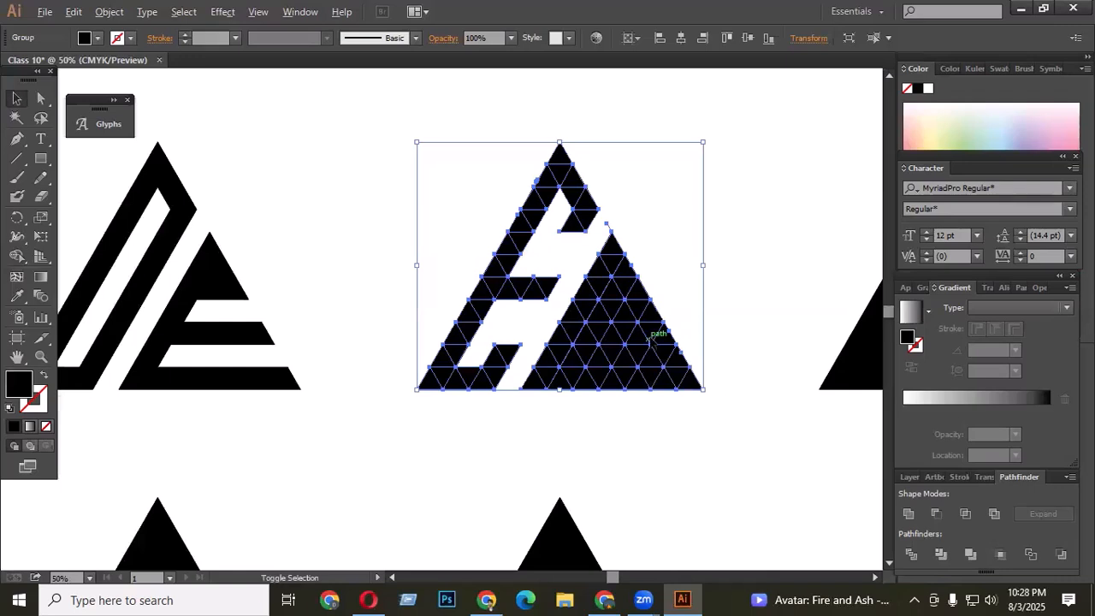
scroll(650, 339, "up", 1)
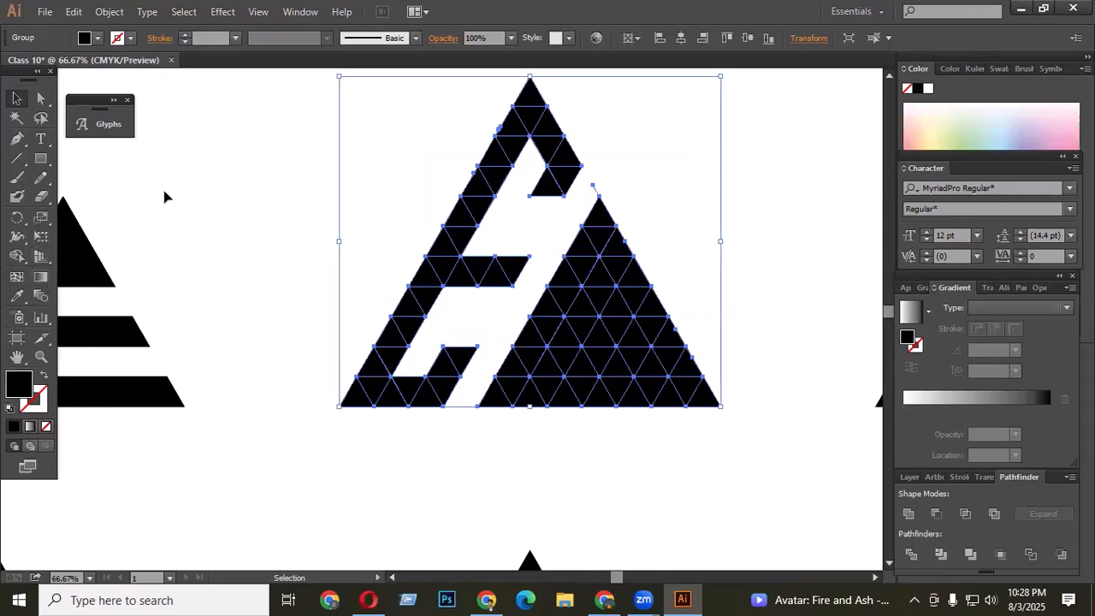
left_click(17, 256)
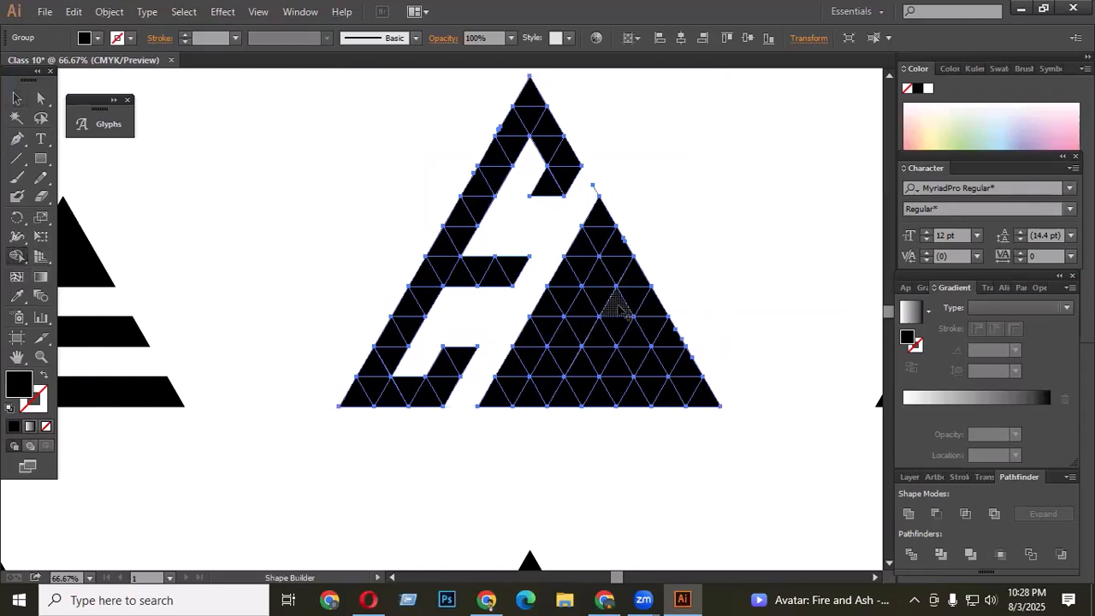
left_click(599, 276, "alt")
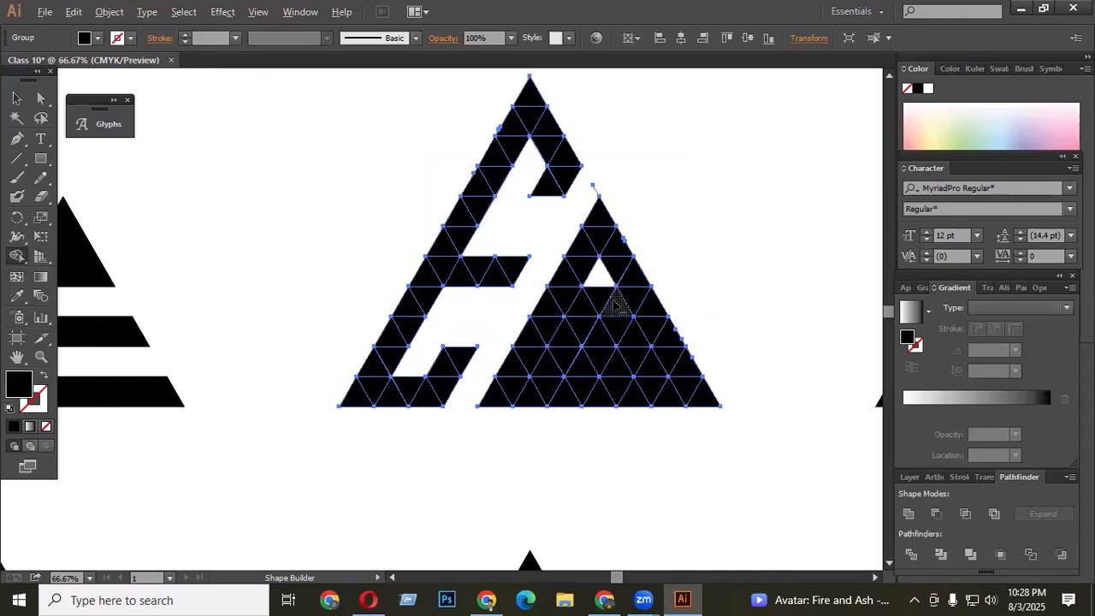
key("ctrl+z")
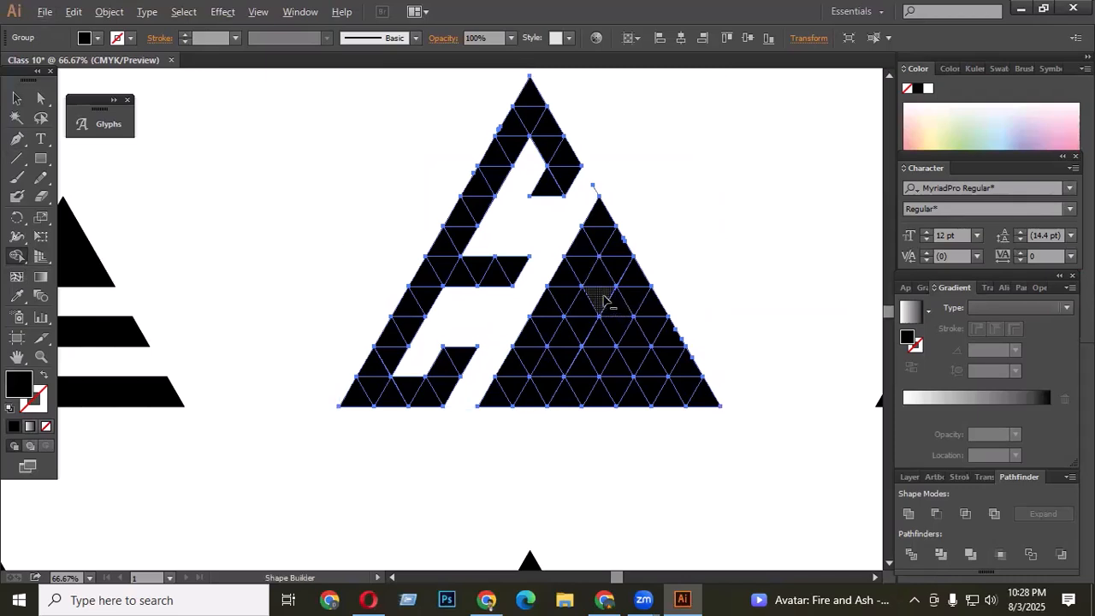
- Delete a triangle and two horizontal strips in the right half with Shape Builder to carve an S, then deselect to preview
left_click(592, 304, "alt")
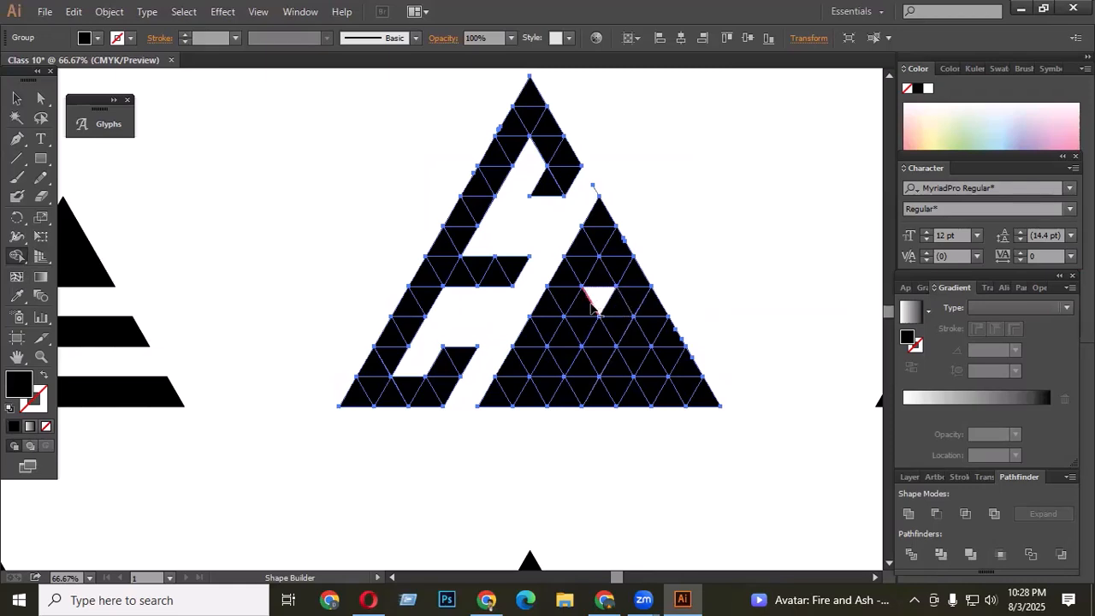
left_click_drag(568, 301, 730, 306)
mouse_move(607, 368)
left_mouse_down()
mouse_move(643, 362)
mouse_move(500, 368)
left_mouse_up()
scroll(660, 294, "up", 1)
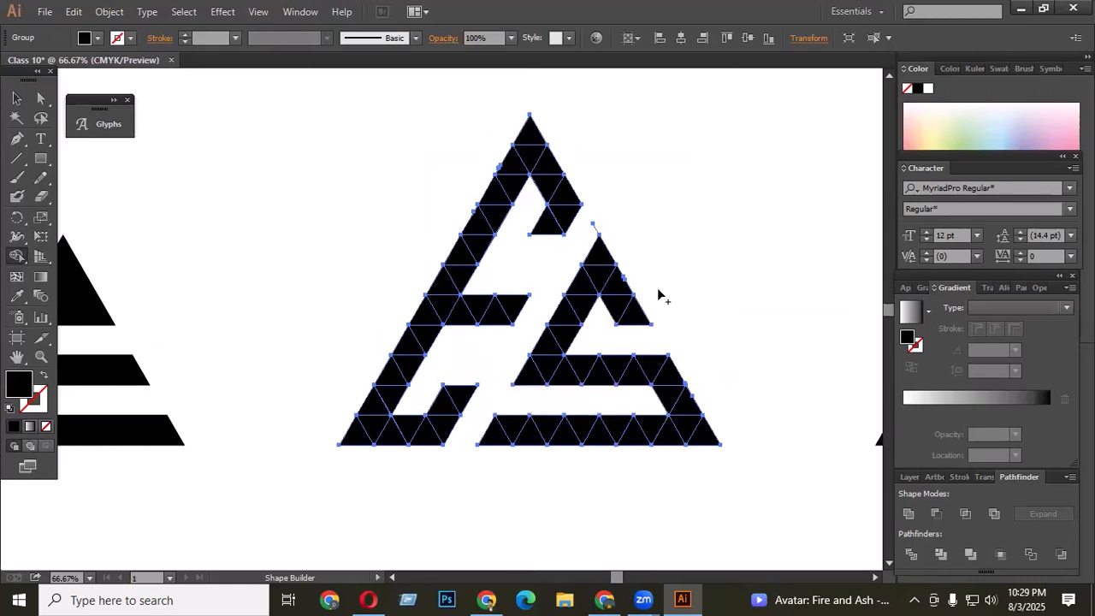
scroll(583, 271, "down", 7)
scroll(590, 300, "down", 2)
scroll(652, 368, "up", 2)
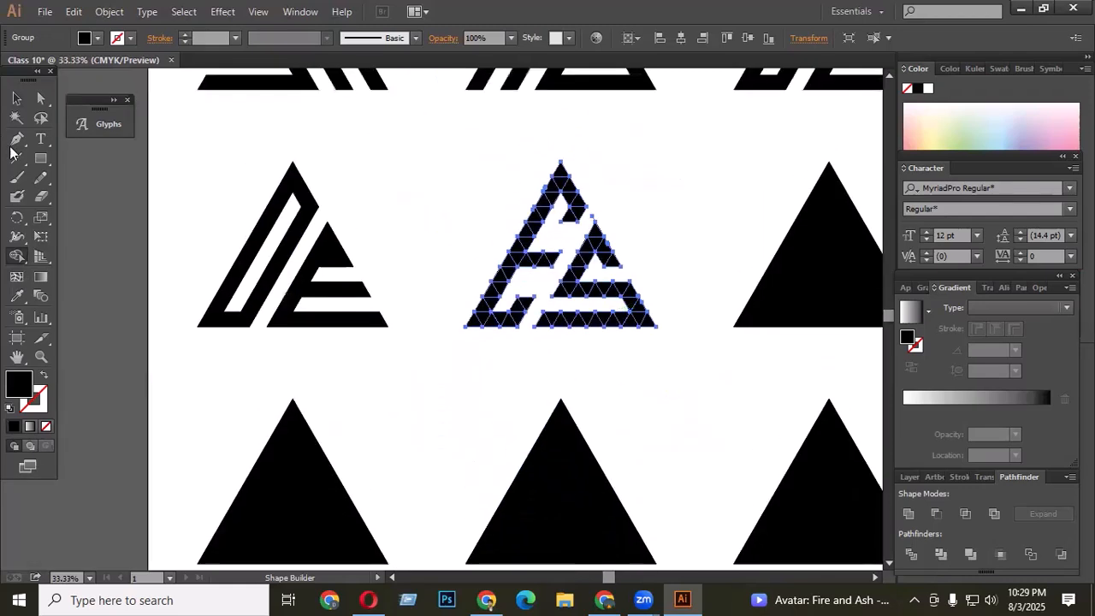
left_click(17, 98)
left_click(432, 214)
scroll(479, 207, "up", 1)
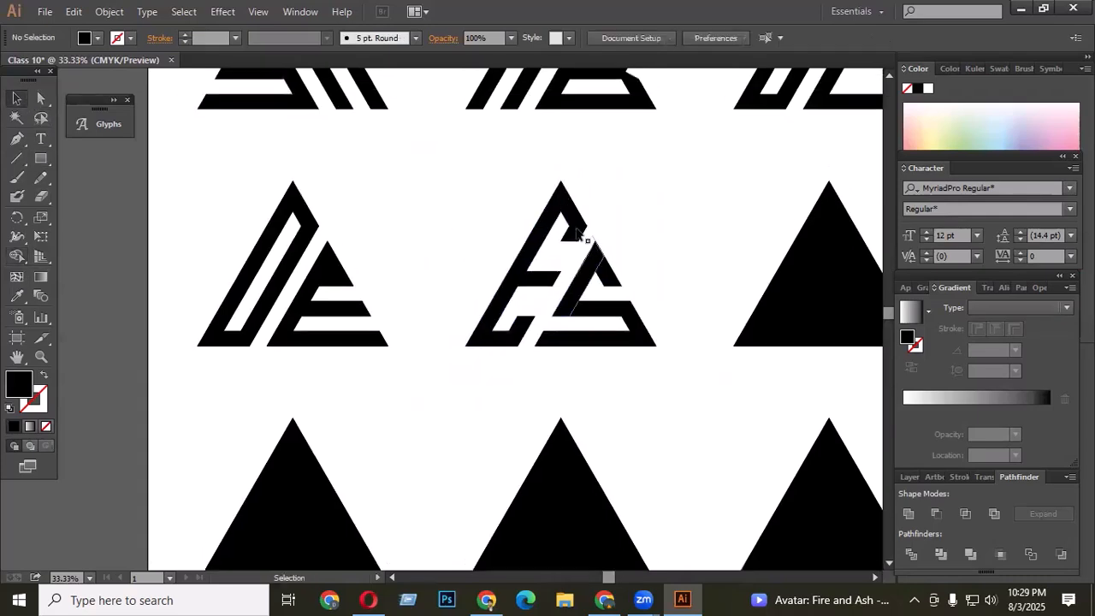
- Select the ES letter grid and merge all its pieces with Pathfinder Unite, then deselect
left_click_drag(465, 188, 684, 373)
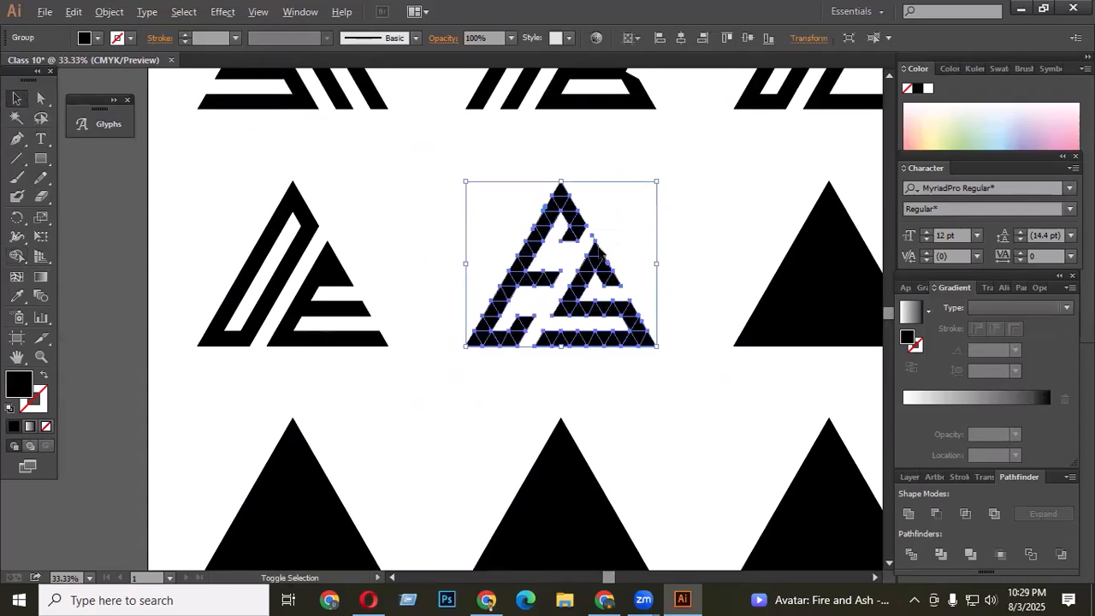
key("ctrl+equal")
key("ctrl+equal")
key("ctrl+equal")
key("ctrl+equal")
left_click(16, 256)
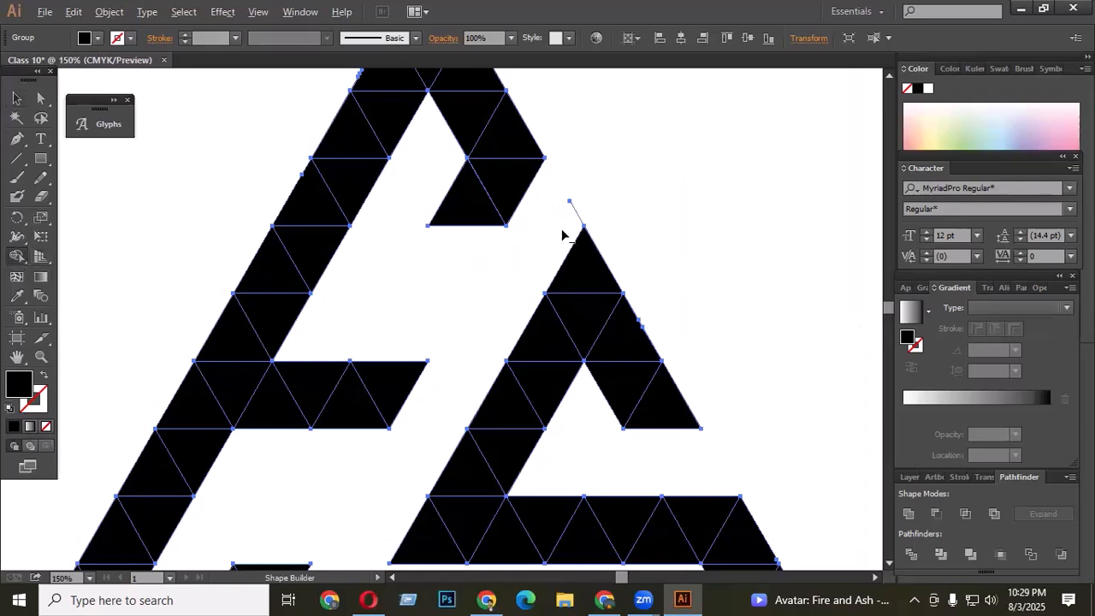
key("ctrl+minus")
key("ctrl+minus")
key("ctrl+minus")
key("ctrl+minus")
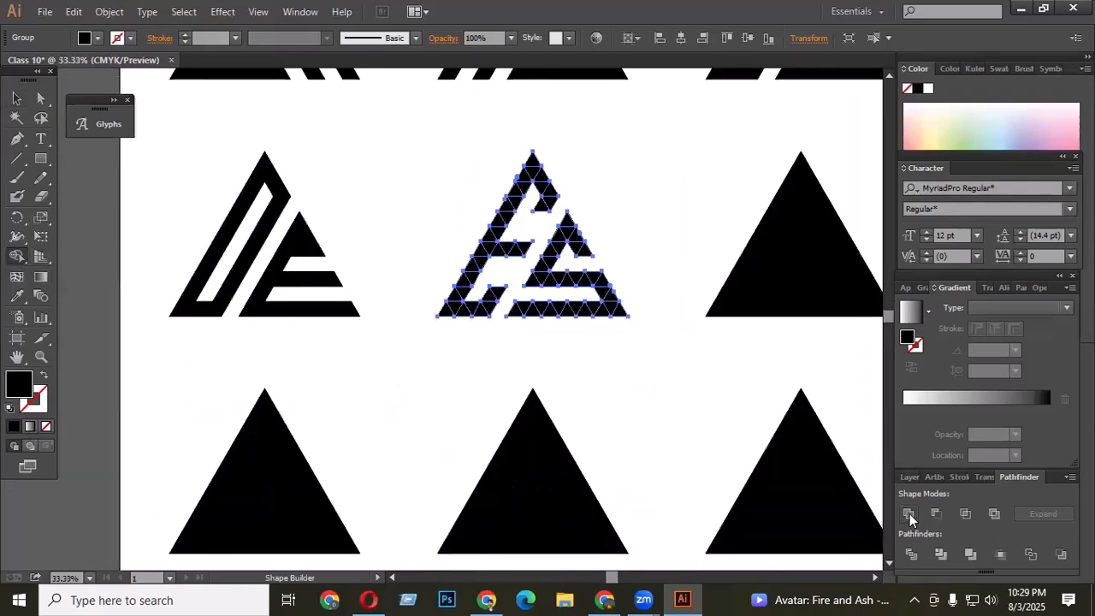
left_click(909, 514)
left_click(17, 97)
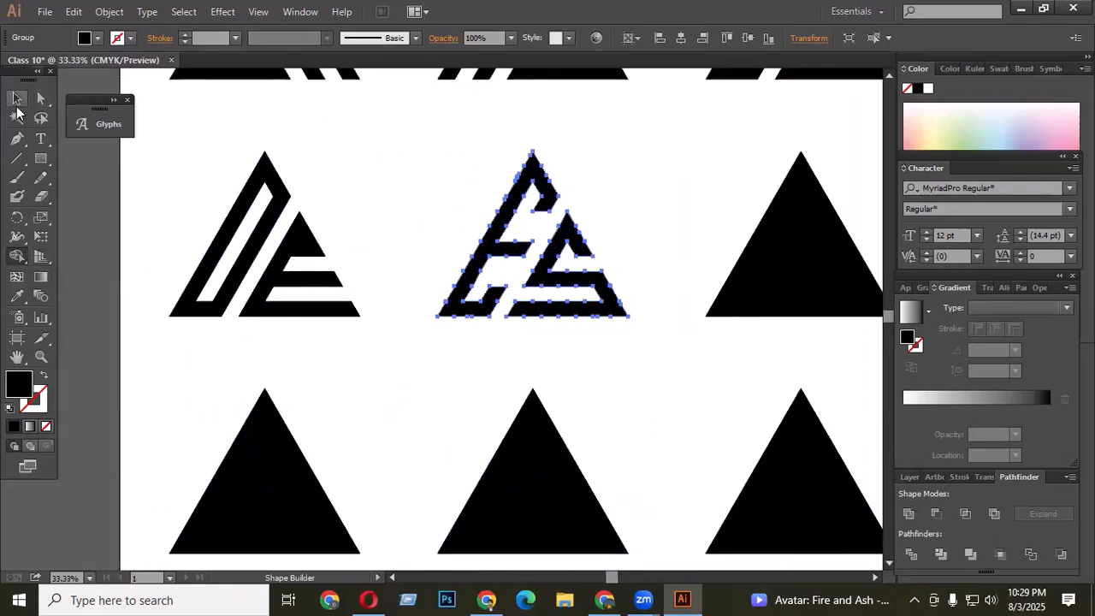
left_click(437, 379)
- Select the next triangle grid and delete a diagonal strip with Shape Builder to split it into two parts
scroll(430, 260, "up", 1)
scroll(430, 260, "down", 2)
scroll(681, 311, "up", 2)
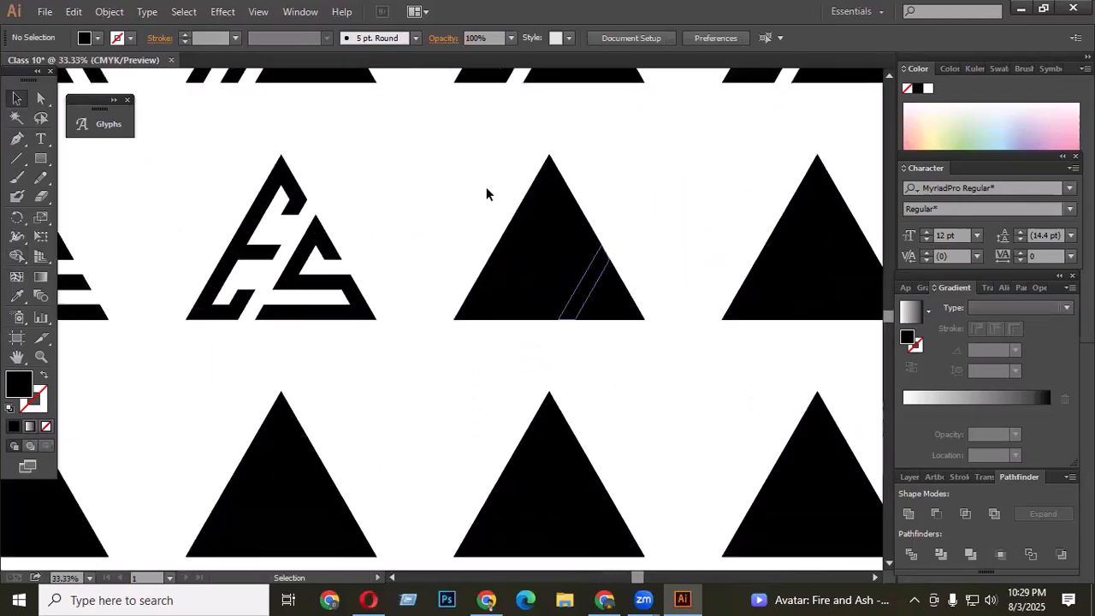
left_click_drag(445, 157, 666, 348)
scroll(571, 319, "up", 1)
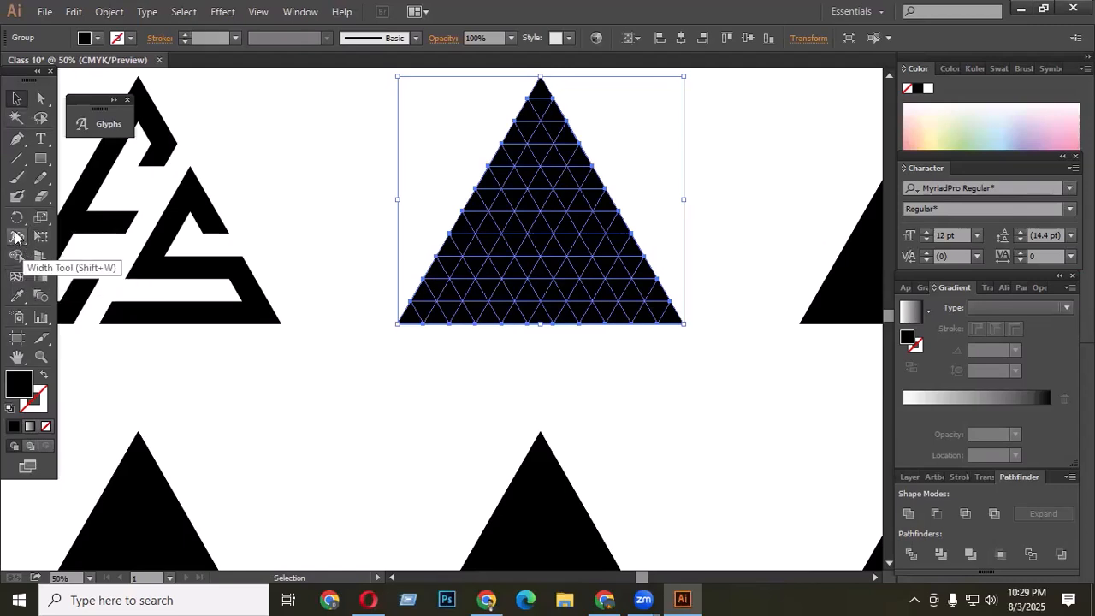
left_click(16, 255)
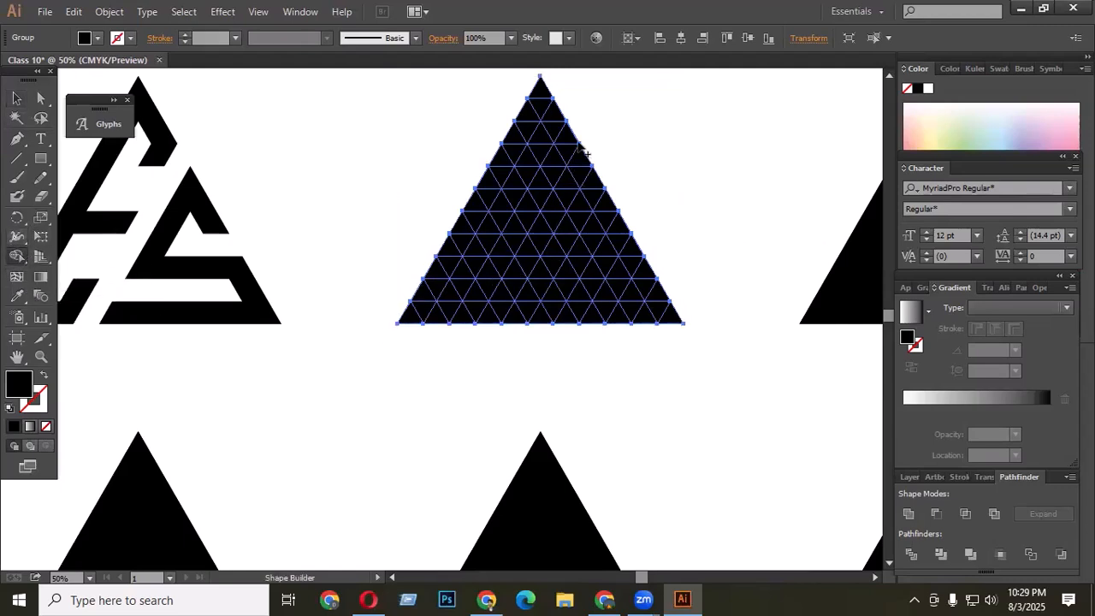
left_click_drag(590, 151, 407, 488)
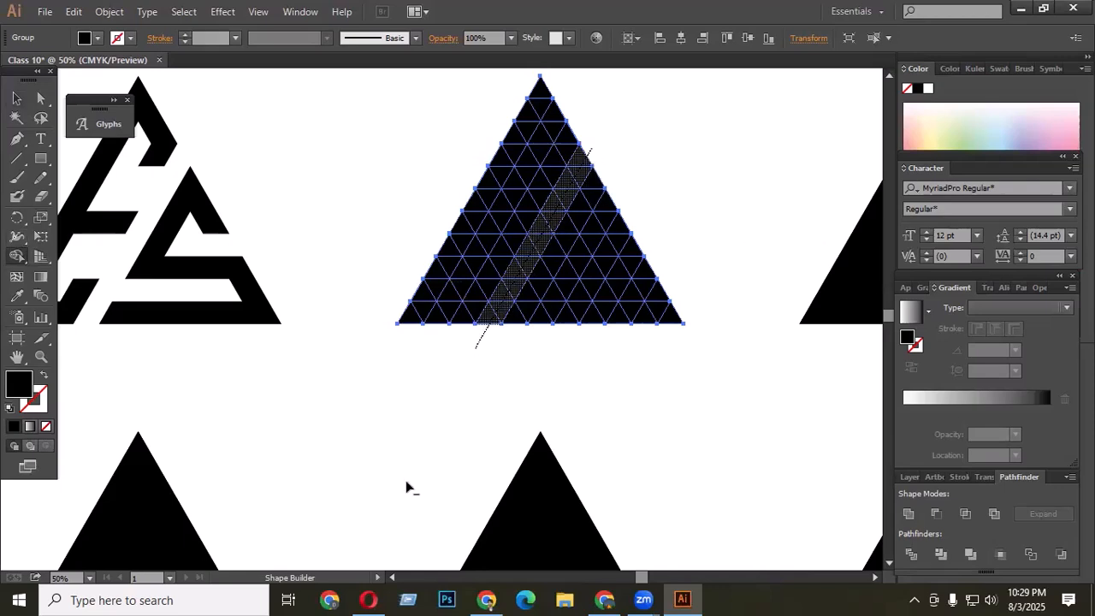
- Delete triangles in the left part with Shape Builder to shape the letter P with its counter
left_click_drag(508, 280, 425, 423)
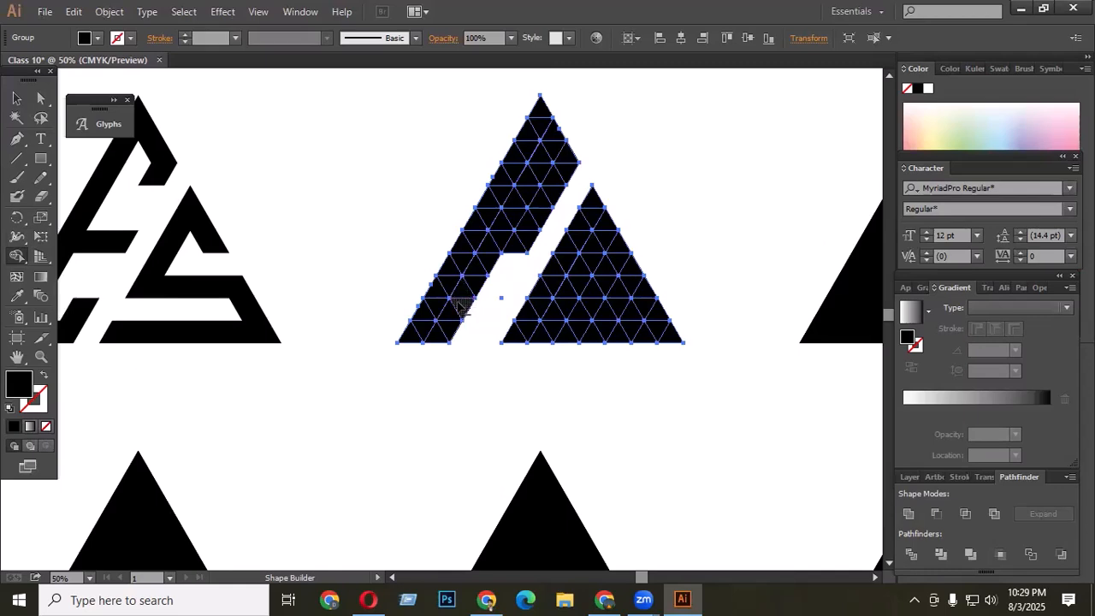
mouse_move(462, 308)
left_mouse_down("alt")
mouse_move(440, 349)
mouse_move(490, 259)
left_mouse_up("alt")
left_click_drag(512, 214, 545, 160, "alt")
left_click(502, 221, "alt")
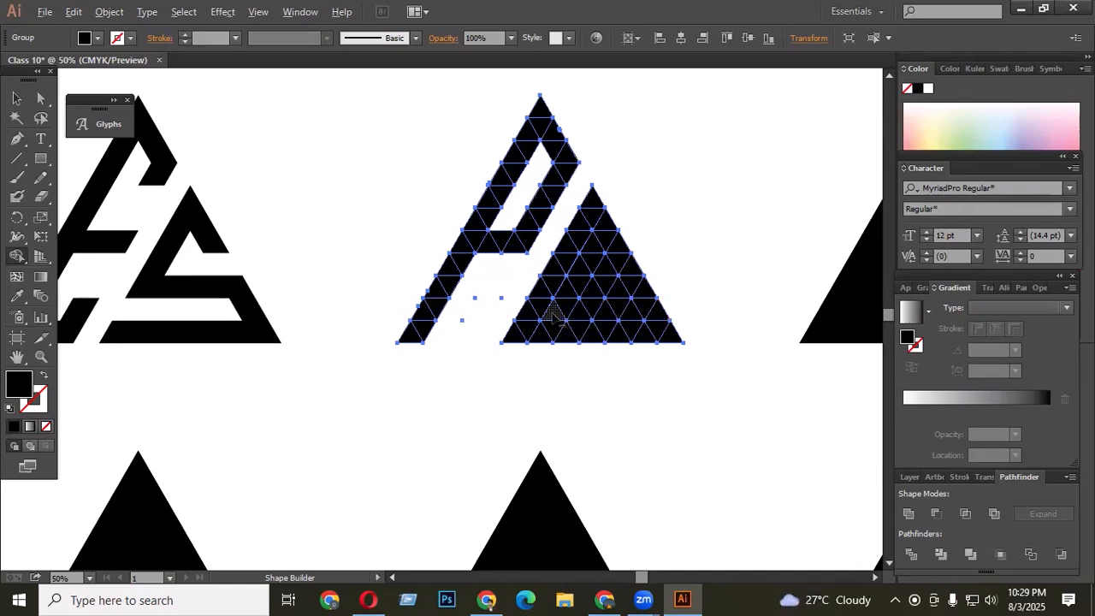
- Delete a block of triangles in the right part with Shape Builder to form a Q counter, then deselect
mouse_move(551, 315)
left_mouse_down()
mouse_move(614, 321)
mouse_move(578, 313)
mouse_move(621, 288)
mouse_move(593, 250)
mouse_move(562, 302)
mouse_move(594, 297)
left_mouse_up()
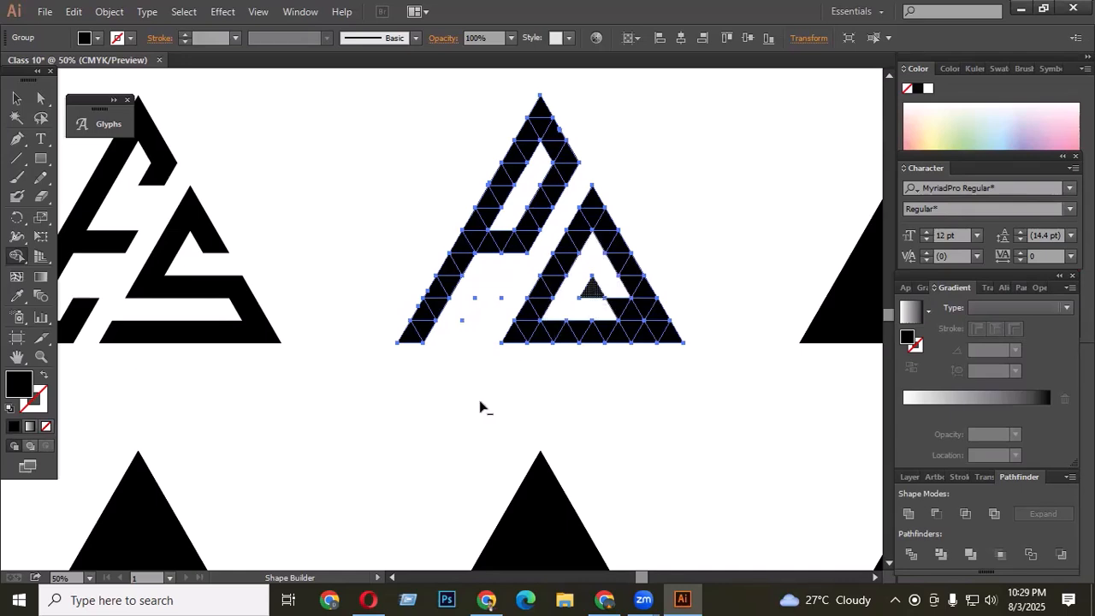
scroll(468, 286, "down", 1)
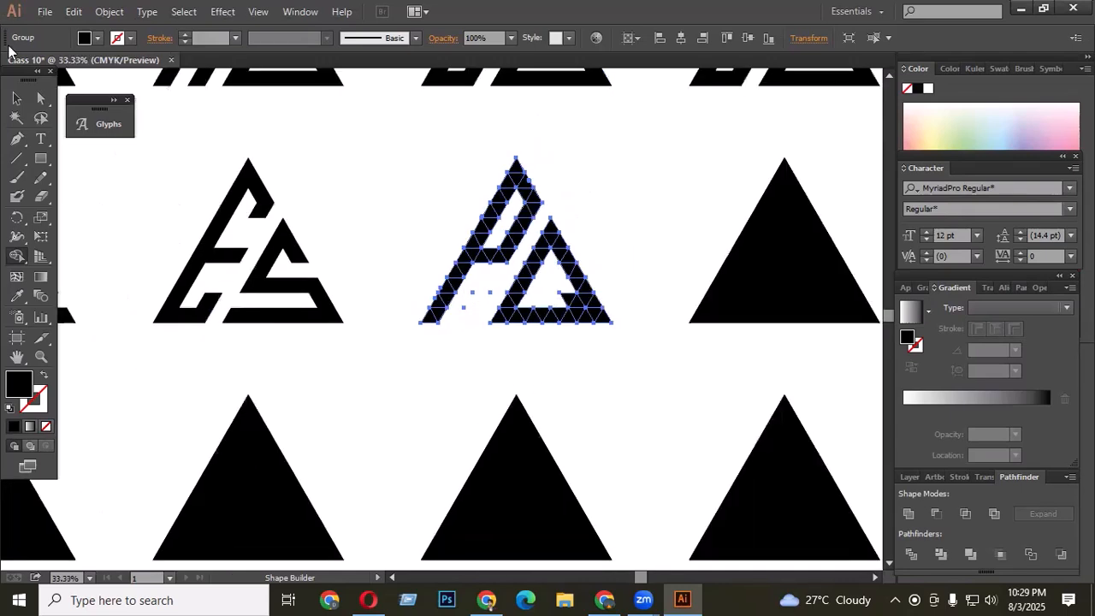
left_click(16, 98)
left_click(613, 303)
scroll(532, 305, "down", 2)
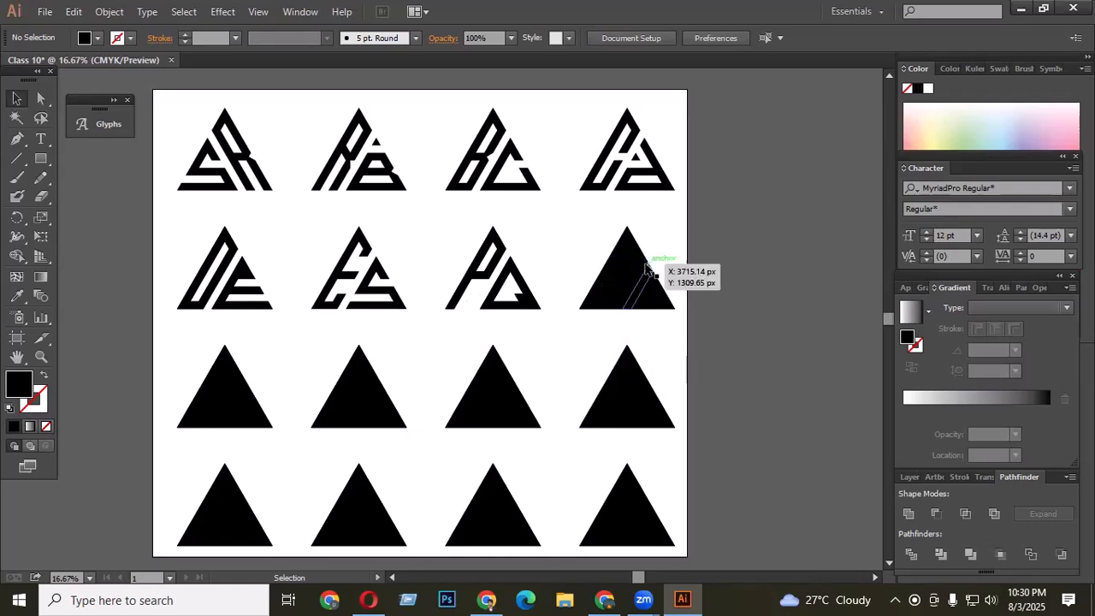
scroll(631, 264, "up", 1)
left_click_drag(562, 209, 762, 376)
scroll(704, 329, "down", 1)
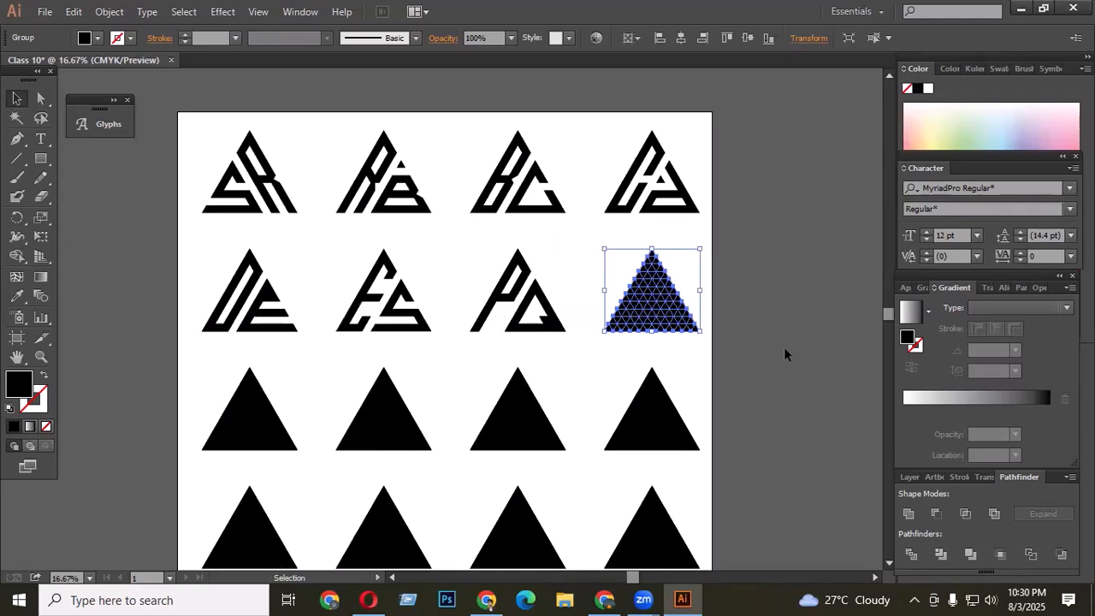
scroll(708, 316, "up", 1)
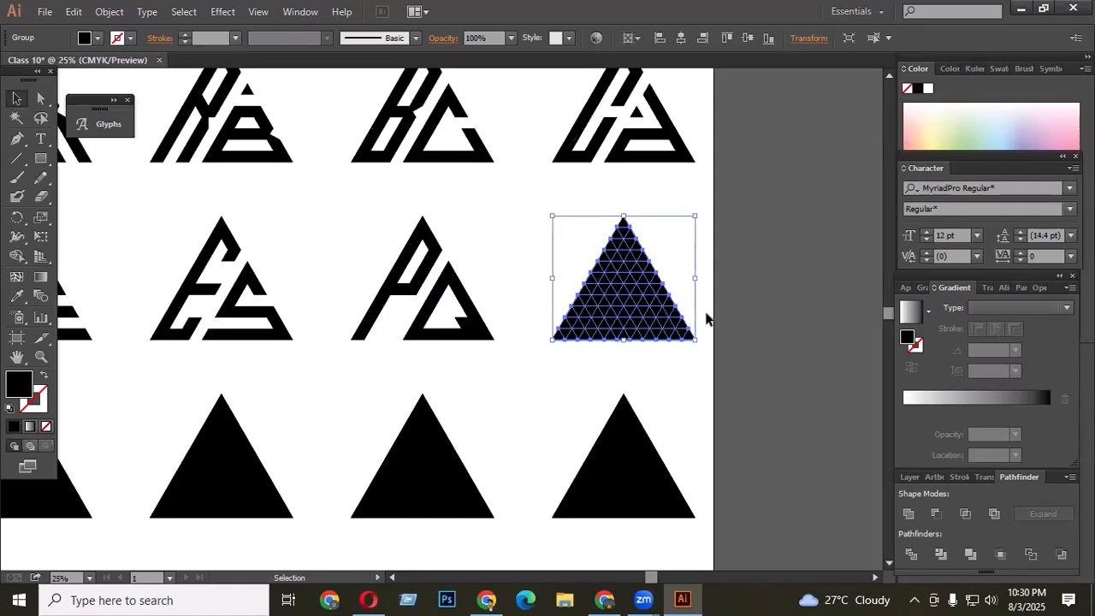
scroll(706, 318, "up", 1)
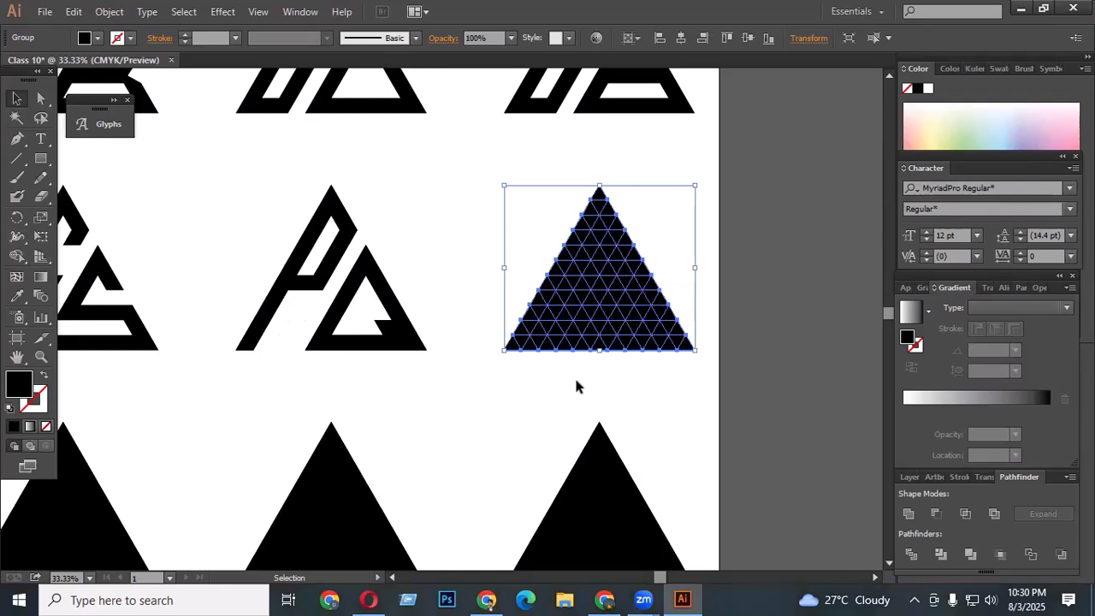
scroll(684, 304, "up", 1)
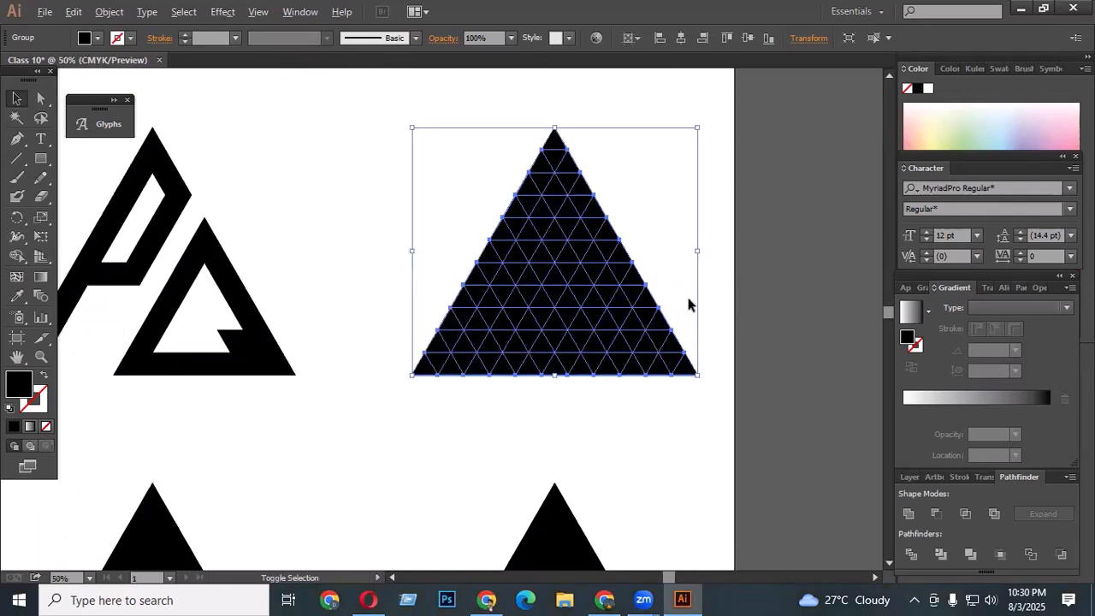
left_click(574, 437)
scroll(496, 395, "down", 1)
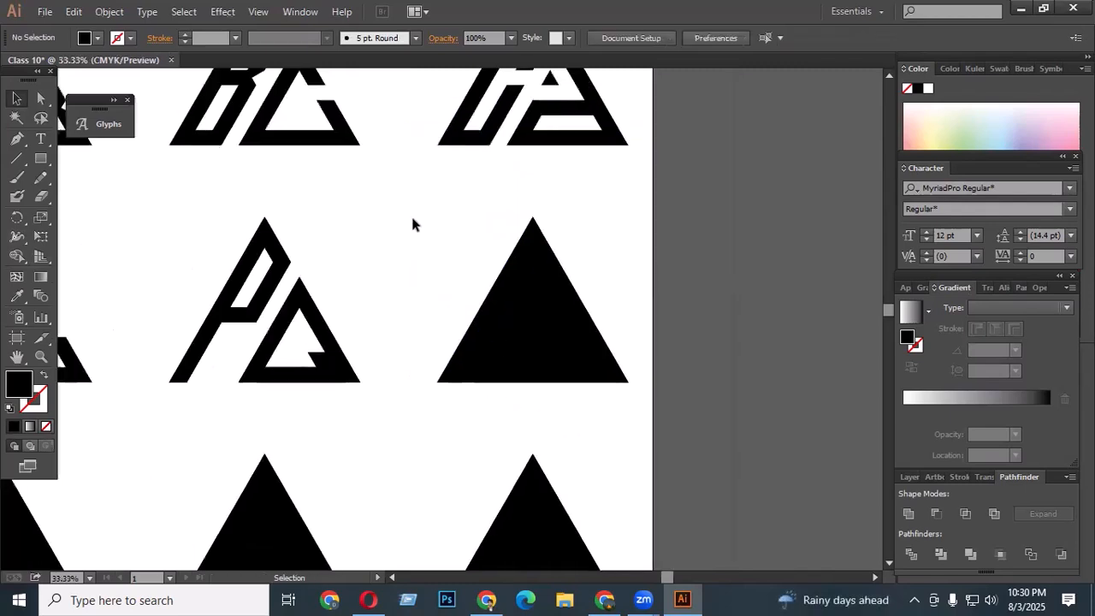
- Select the last triangle grid and rotate it 180 degrees, then undo the rotation
left_click_drag(411, 210, 655, 403)
scroll(560, 402, "up", 1)
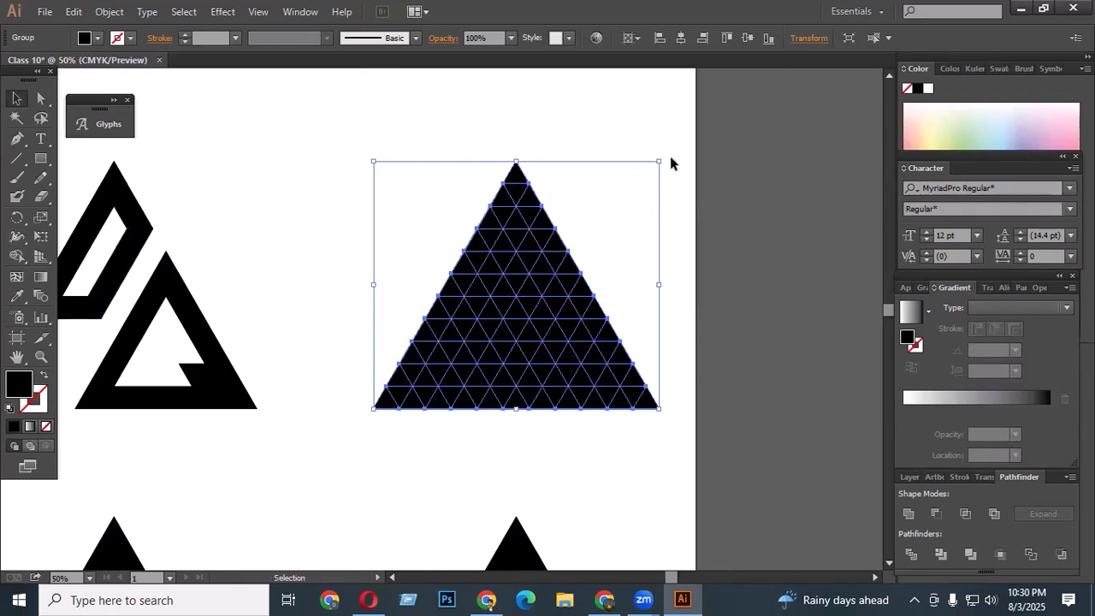
left_click_drag(661, 156, 436, 501)
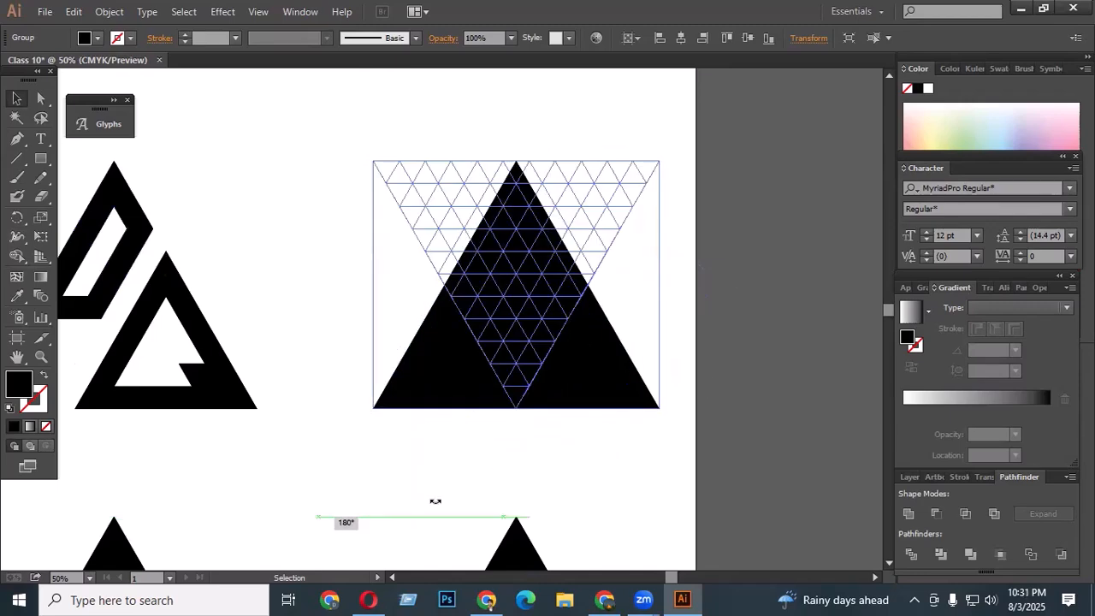
left_click(15, 258)
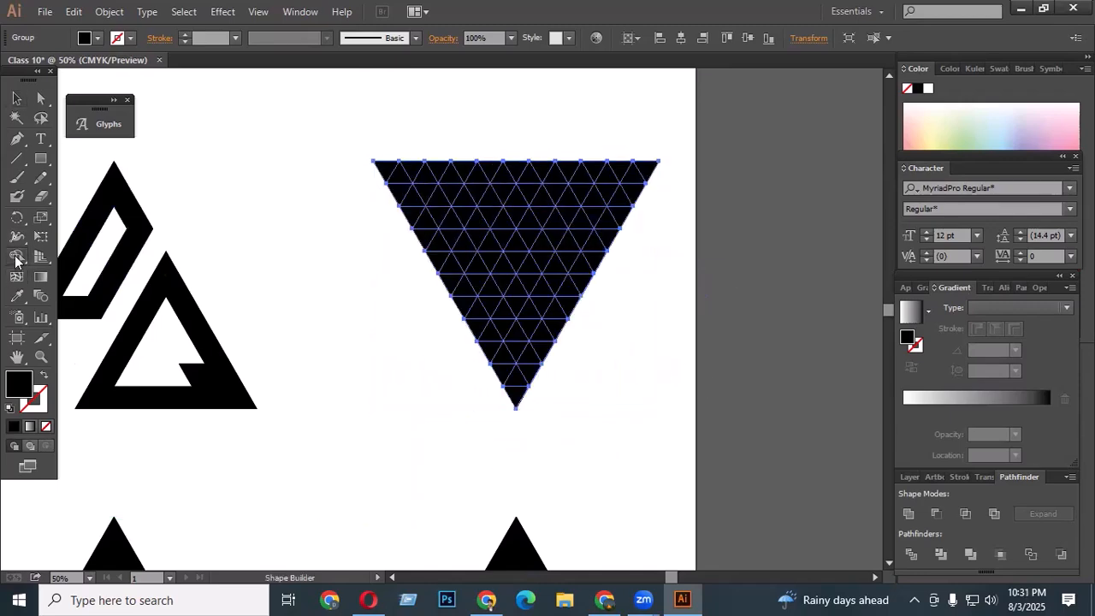
scroll(569, 176, "up", 2)
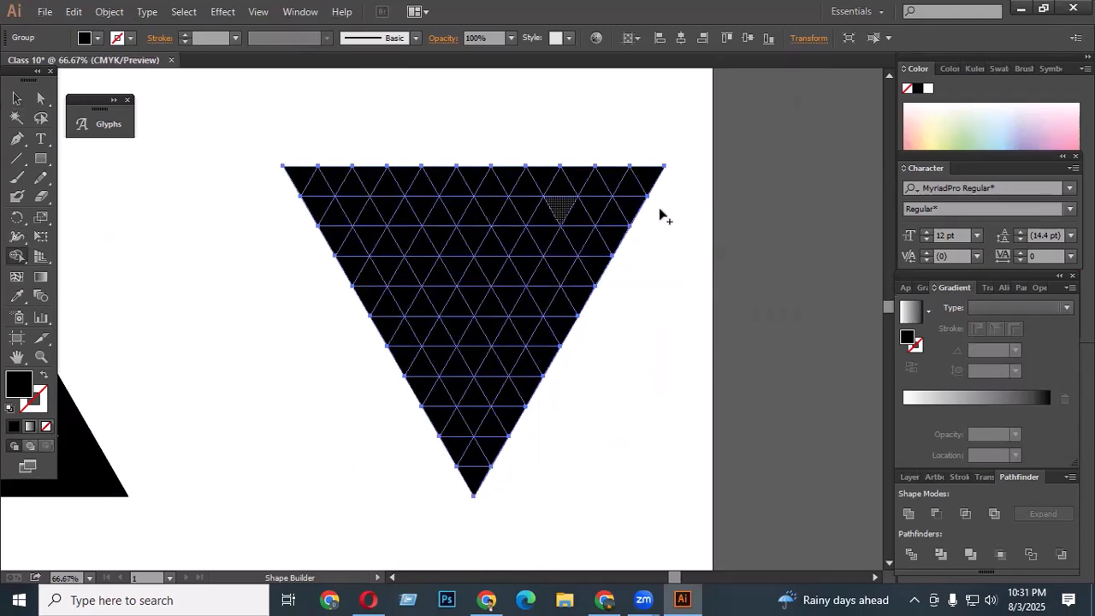
scroll(492, 205, "down", 1)
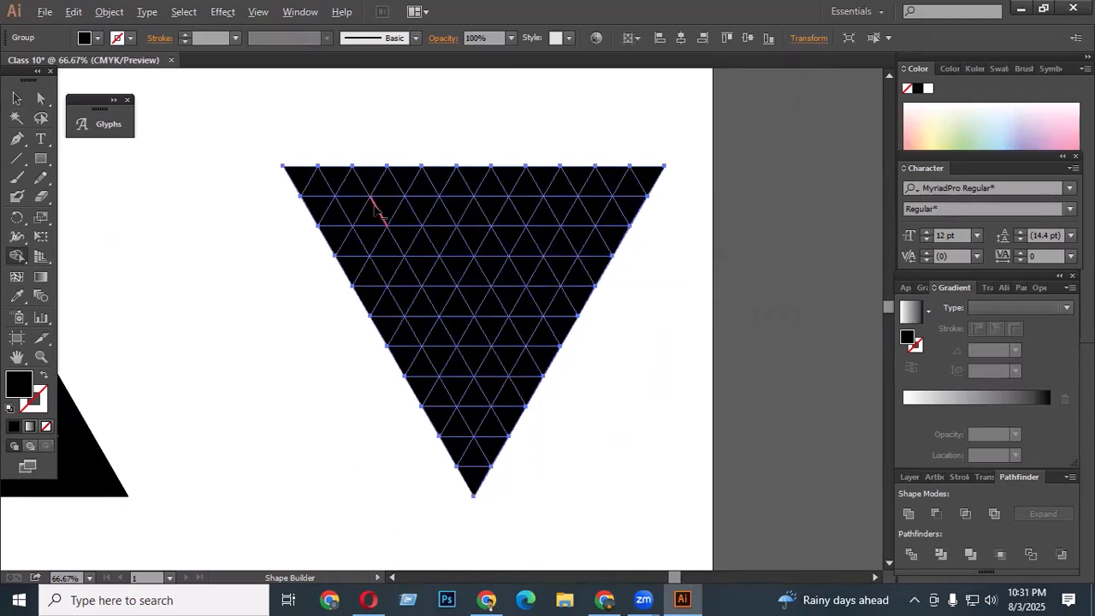
key("ctrl+z")
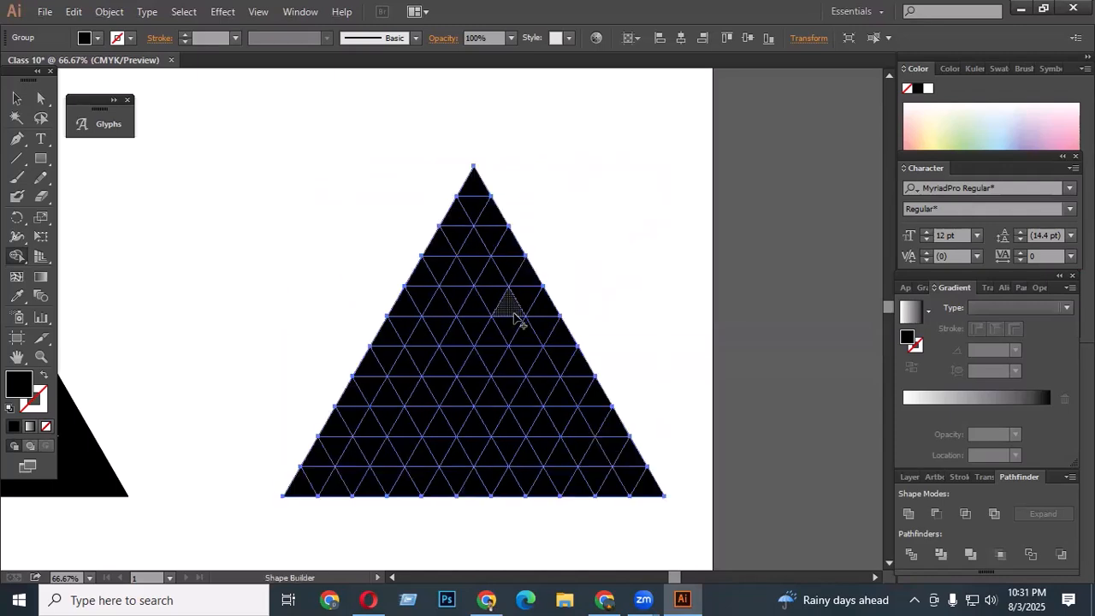
scroll(510, 325, "down", 2)
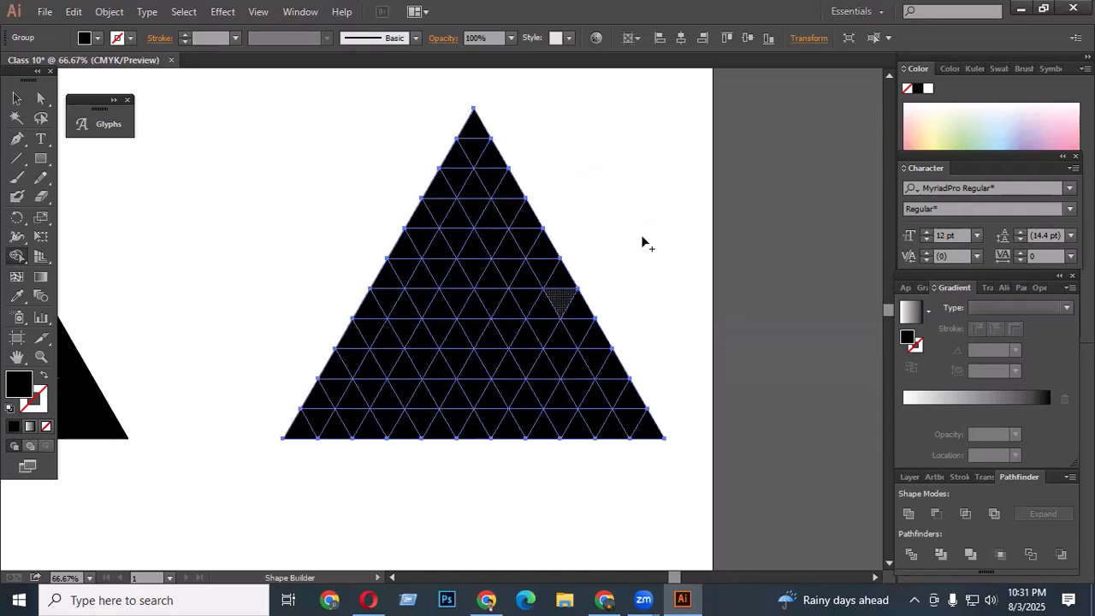
key("ctrl")
left_click(16, 99)
scroll(449, 166, "down", 1)
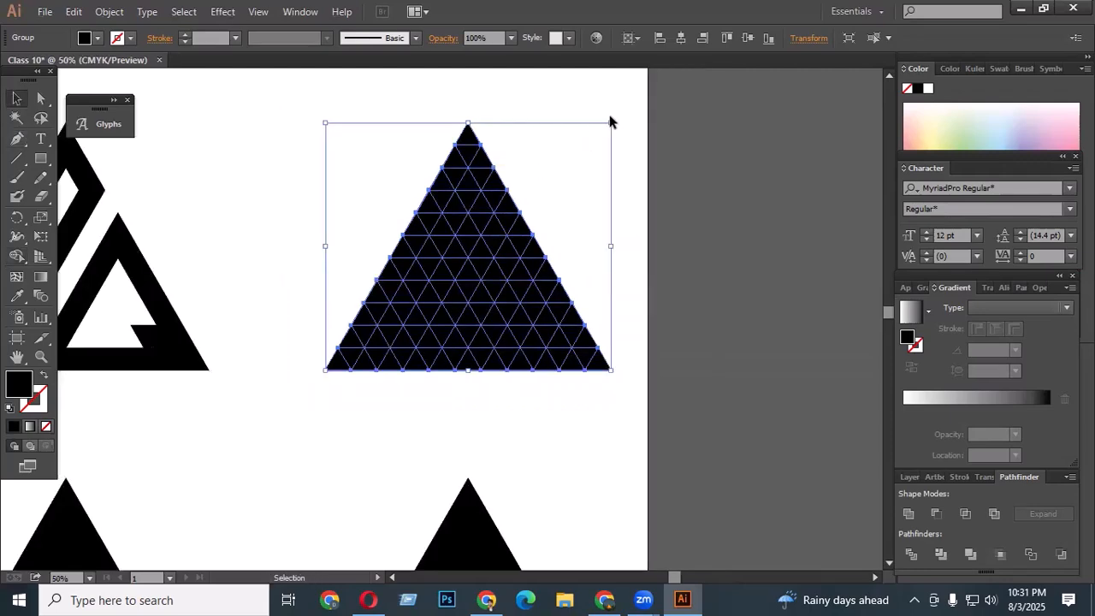
- Rotate the last triangle grid 180 degrees so it points downward
left_click_drag(616, 117, 337, 403)
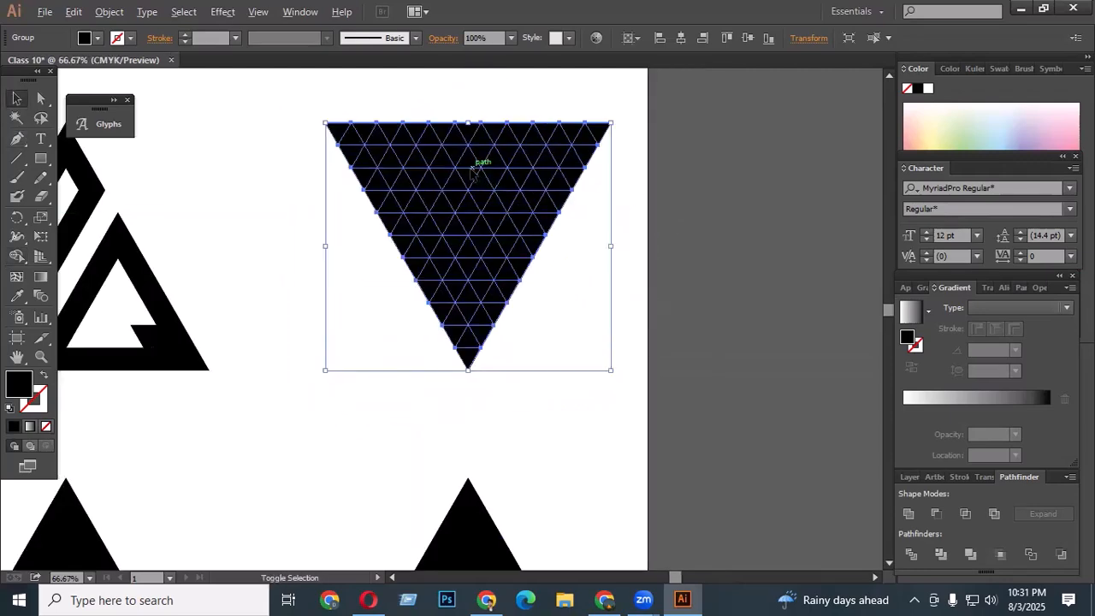
scroll(479, 166, "up", 1)
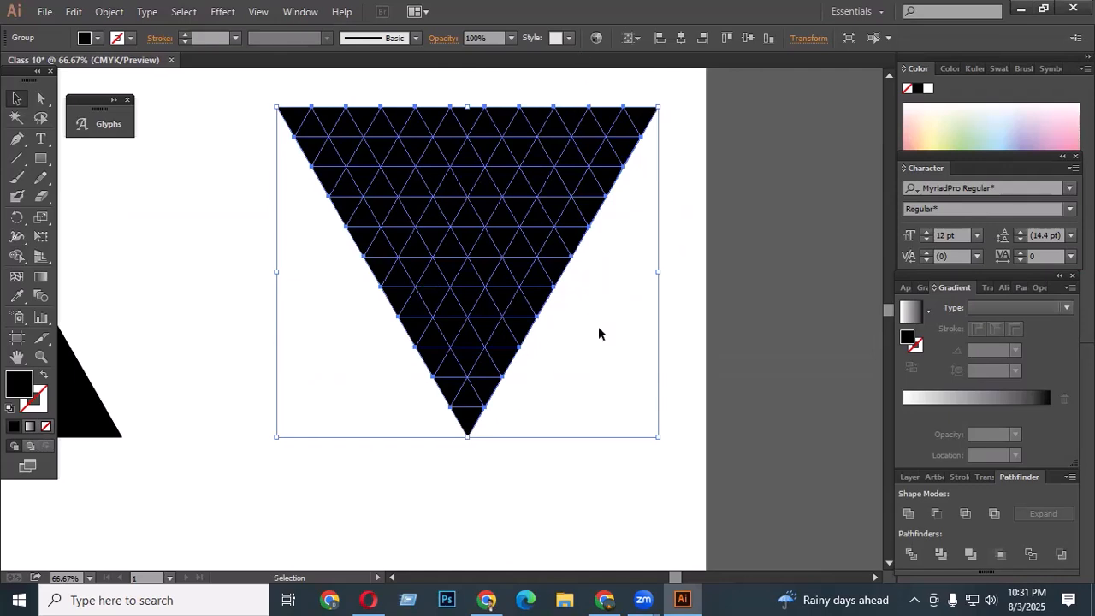
- Split the grid with a diagonal strip and carve an F in the left part with Shape Builder
left_click(17, 256)
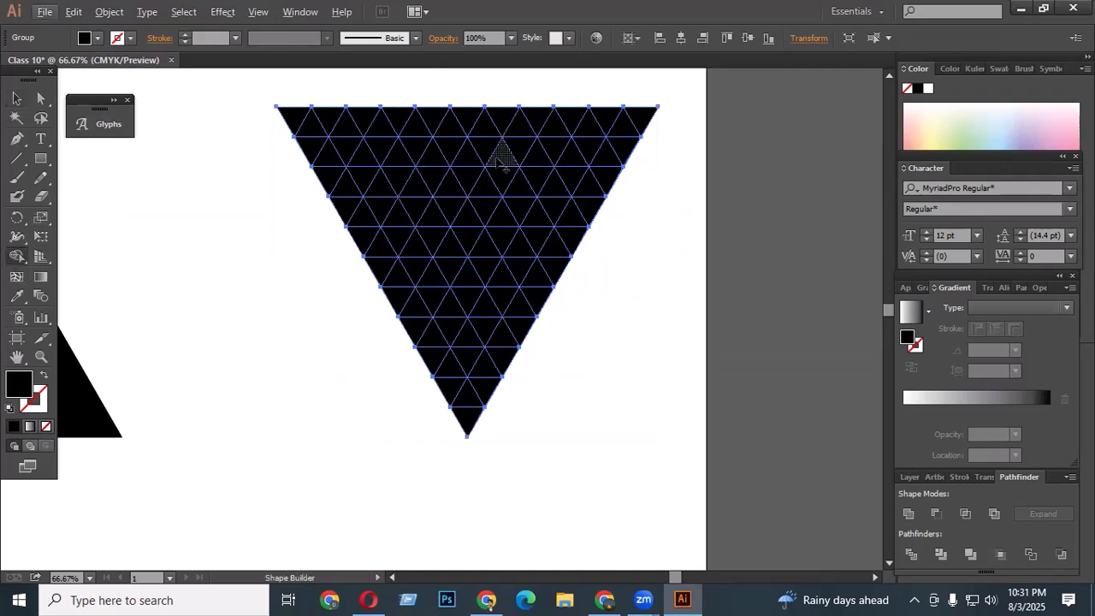
left_click_drag(544, 109, 401, 341)
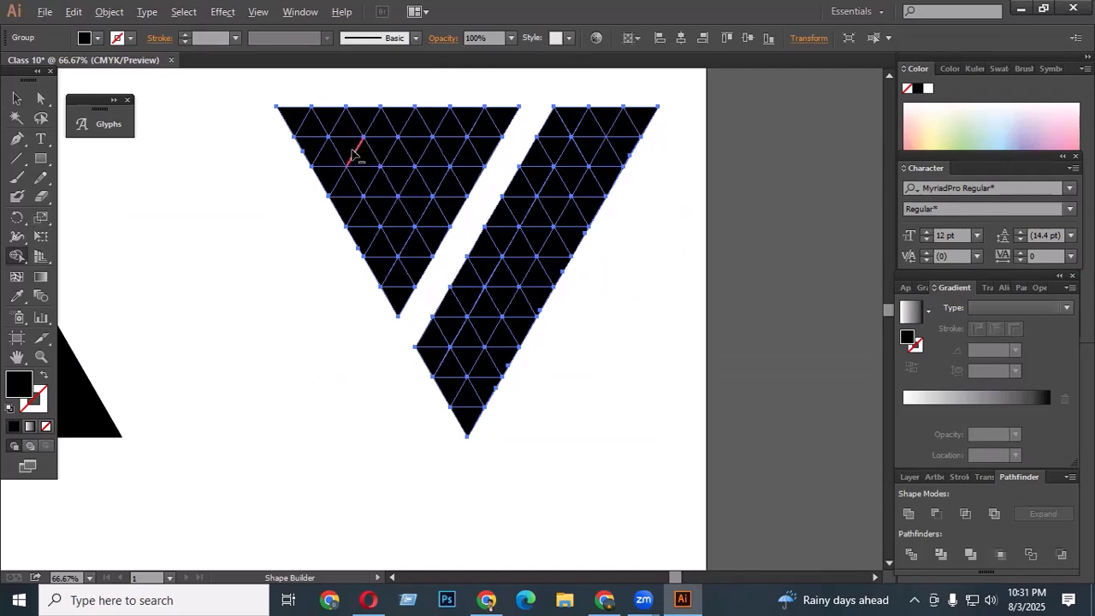
left_click_drag(342, 151, 509, 157)
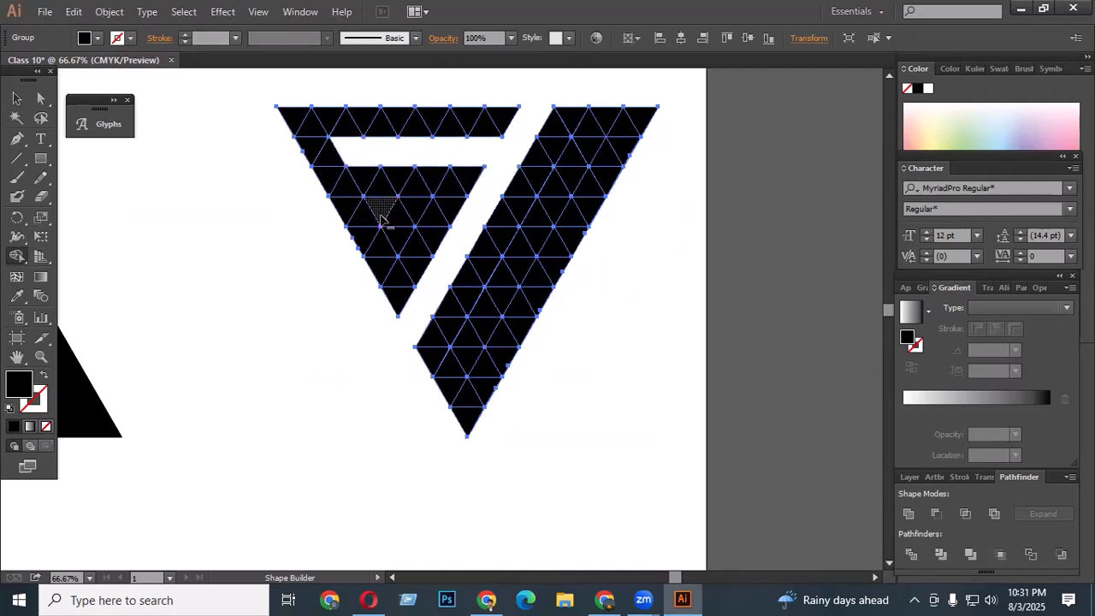
left_click_drag(381, 218, 471, 219)
left_click_drag(397, 237, 427, 272)
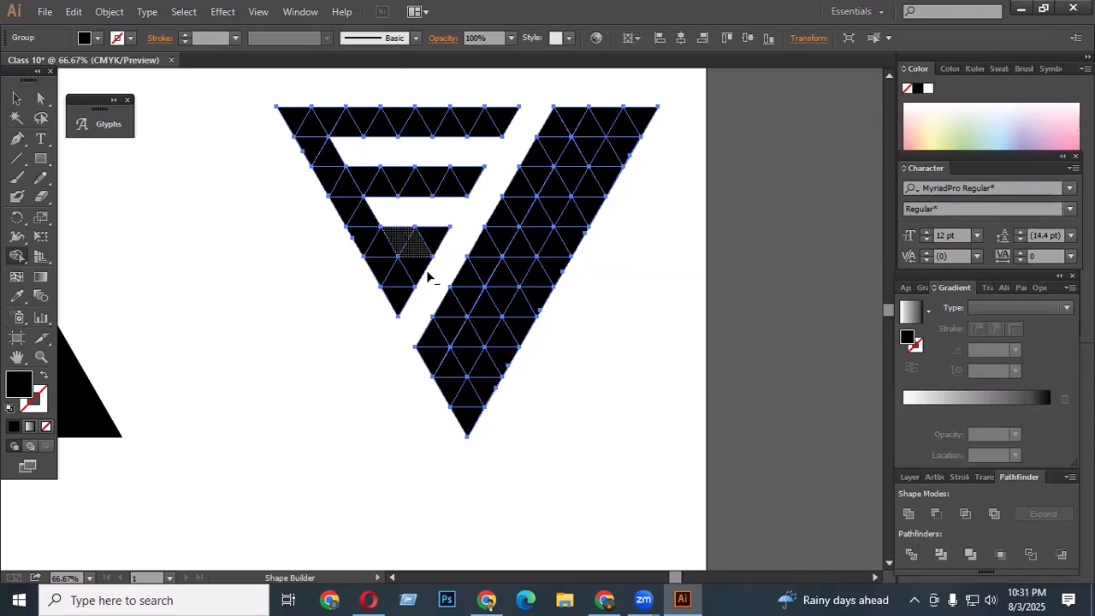
left_click_drag(435, 234, 437, 272)
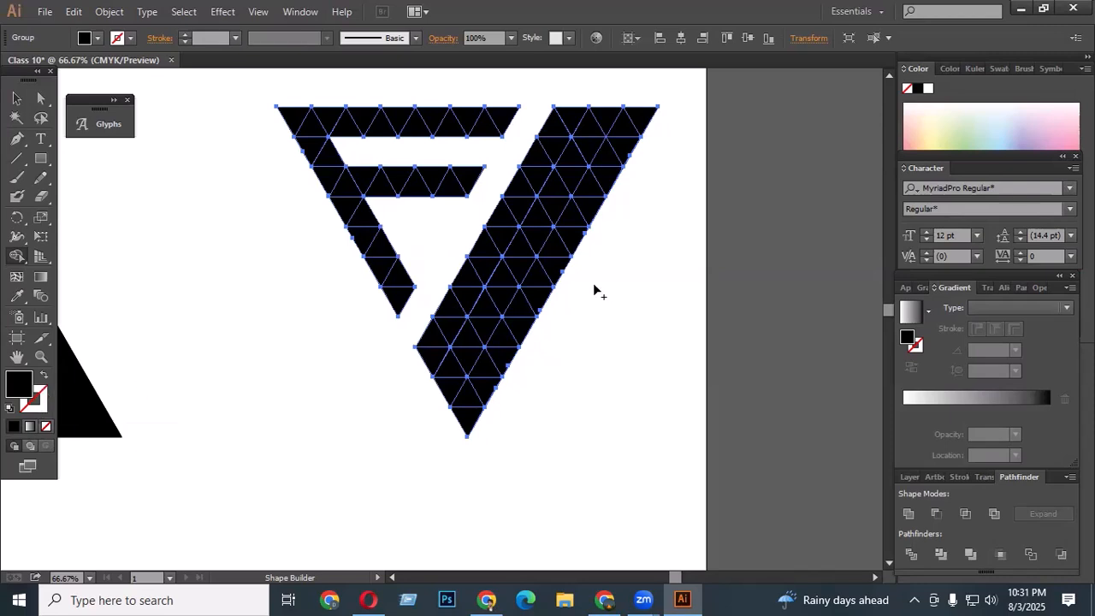
- Delete diagonal strips of triangles in the right part with Shape Builder
scroll(457, 242, "up", 1)
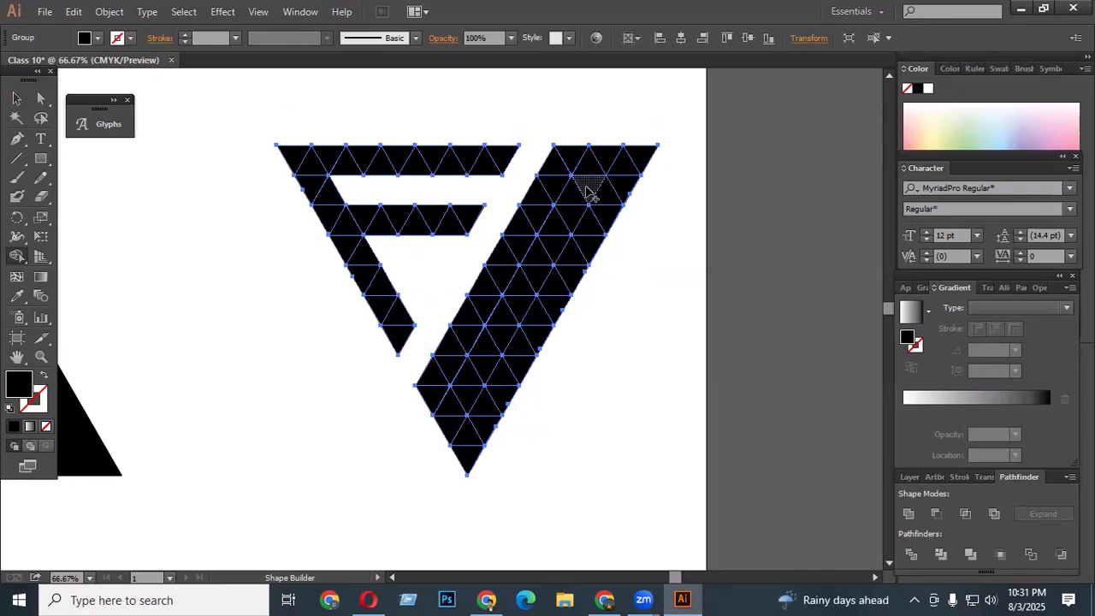
mouse_move(465, 391)
left_mouse_down()
mouse_move(496, 342)
mouse_move(489, 353)
left_mouse_up()
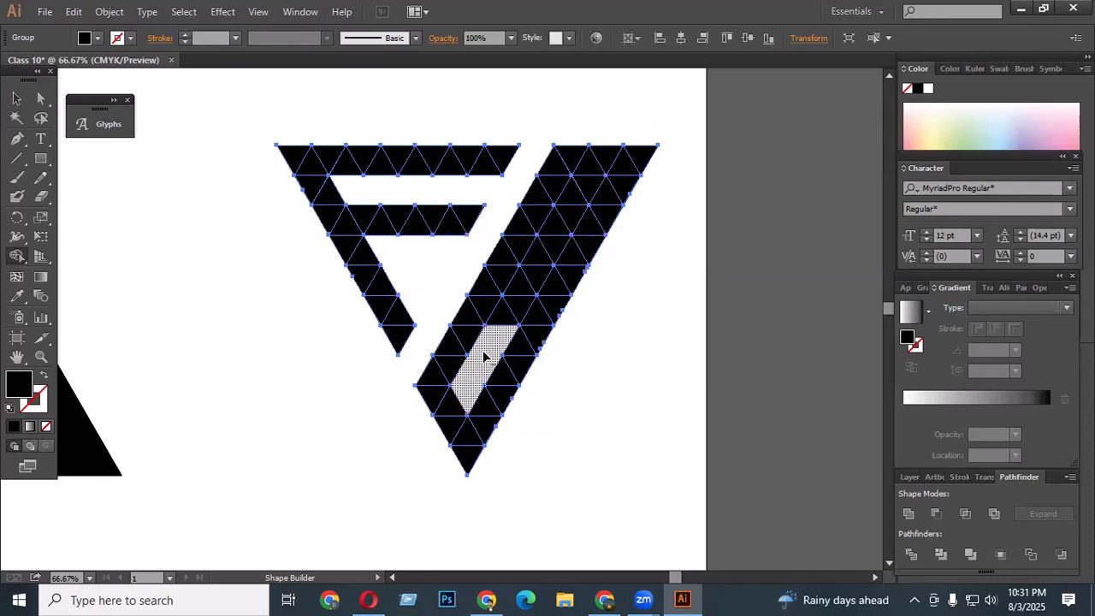
mouse_move(564, 212)
left_mouse_down()
mouse_move(559, 226)
mouse_move(582, 181)
mouse_move(588, 195)
left_mouse_up()
left_click_drag(525, 301, 504, 342)
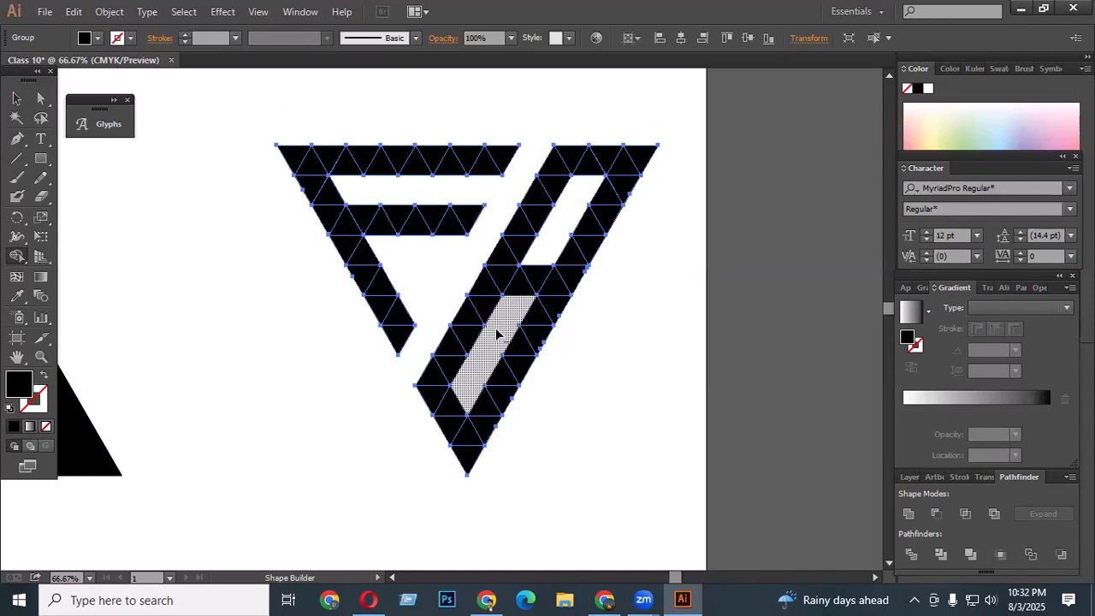
- Undo all the Shape Builder cuts on this grid
key("ctrl+z")
key("ctrl+z")
key("ctrl+z")
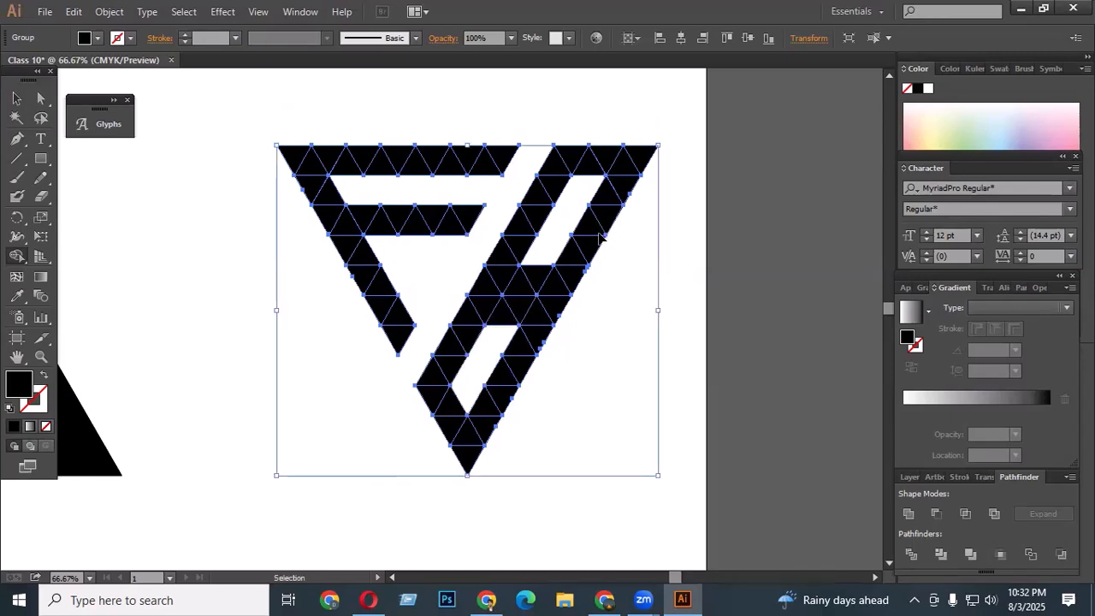
key("ctrl+z")
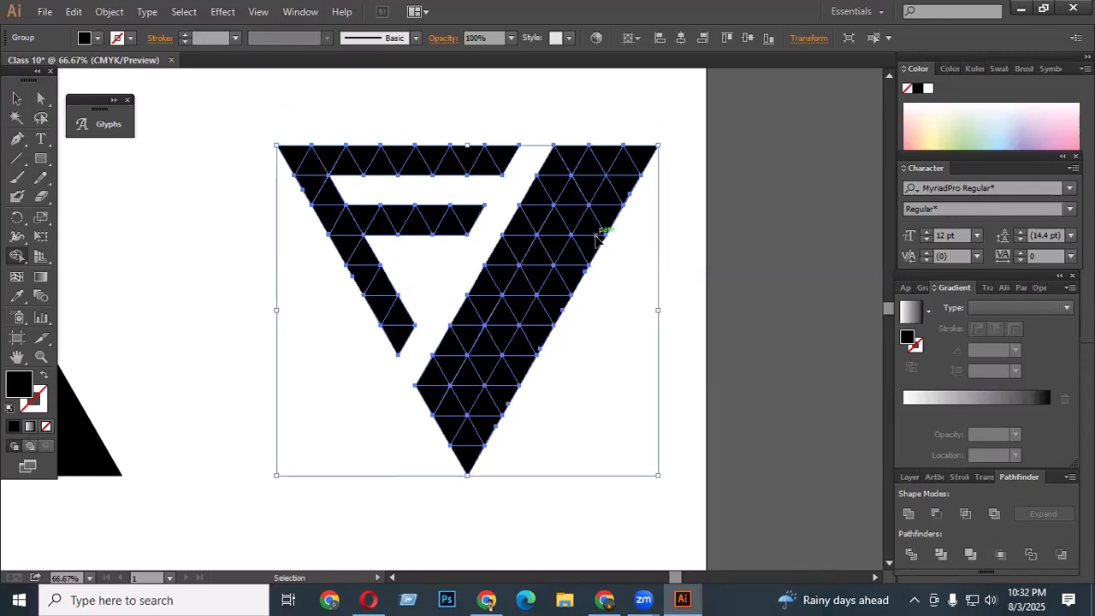
key("ctrl+z")
key("ctrl+z")
key("ctrl+z")
key("ctrl+z")
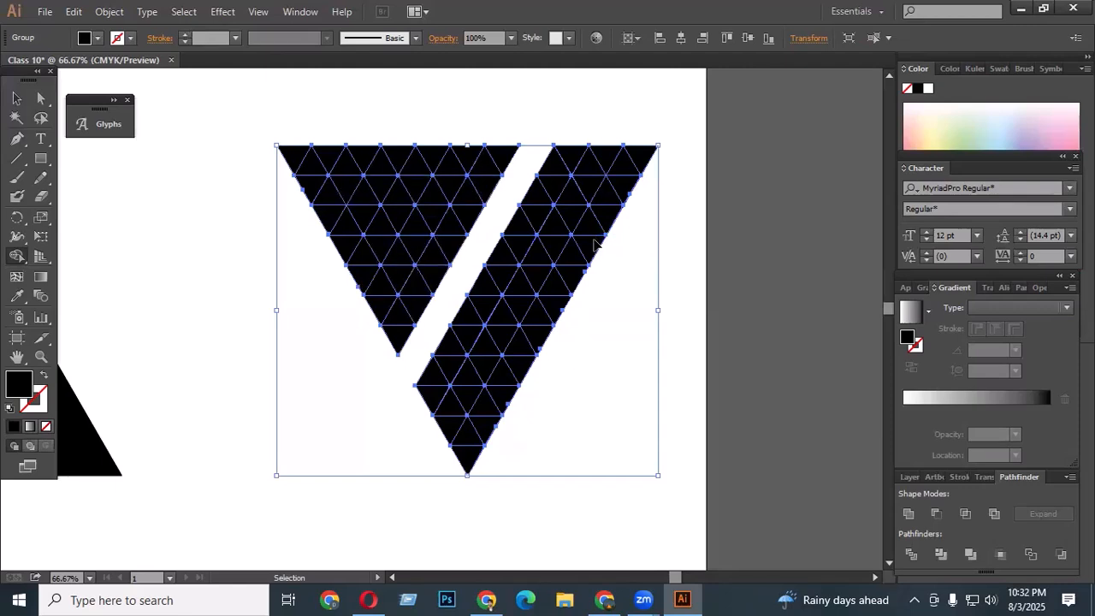
key("ctrl+z")
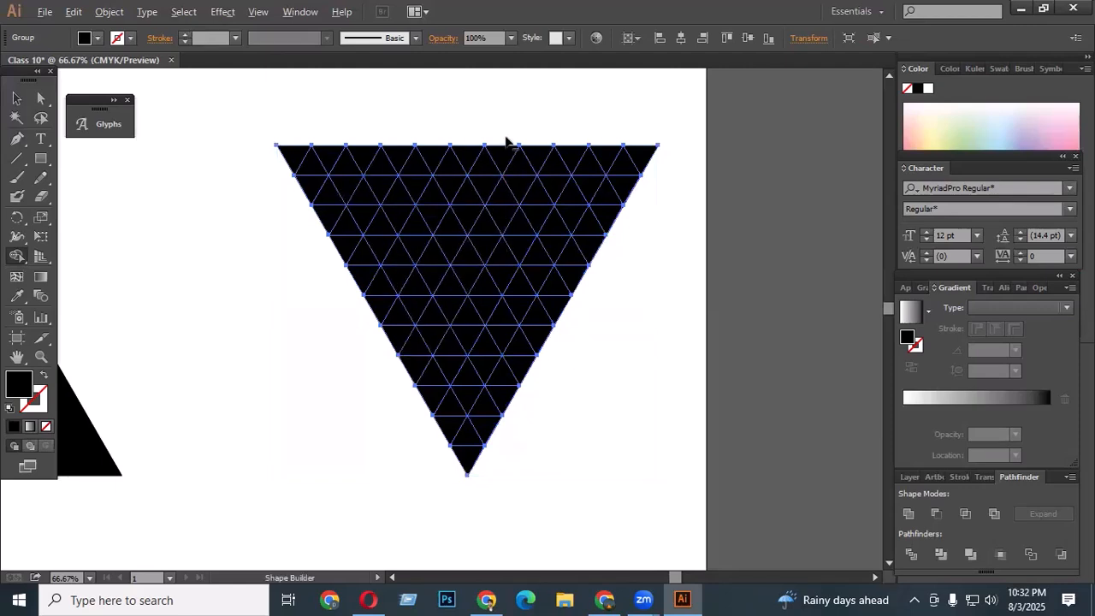
- Split the grid with a new diagonal strip and carve an F in the left part with Shape Builder
mouse_move(505, 142)
left_mouse_down()
mouse_move(403, 330)
mouse_move(360, 346)
left_mouse_up()
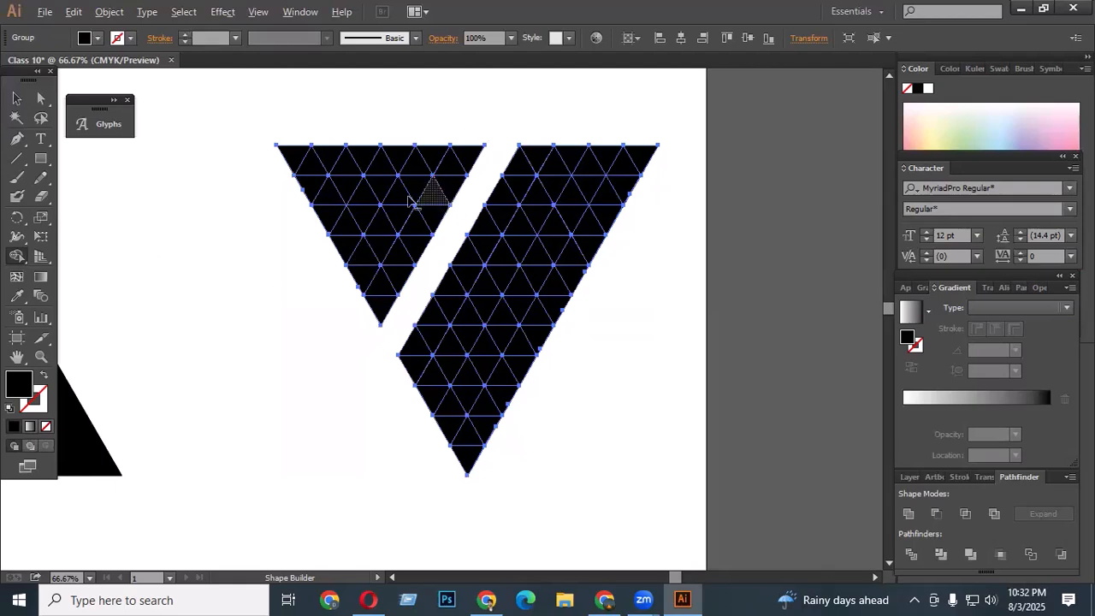
left_click_drag(351, 188, 464, 190)
mouse_move(382, 251)
left_mouse_down()
mouse_move(425, 249)
mouse_move(395, 272)
mouse_move(408, 292)
left_mouse_up()
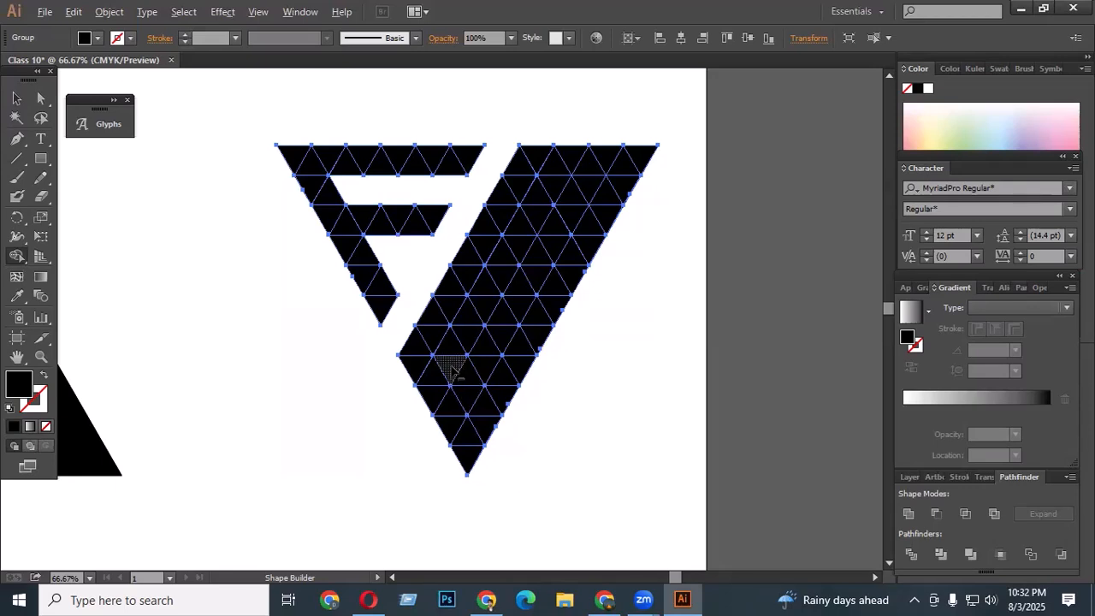
- Carve a G in the right part by deleting triangle strips with Shape Builder, then deselect
mouse_move(447, 366)
left_mouse_down()
mouse_move(561, 184)
mouse_move(532, 214)
mouse_move(486, 395)
mouse_move(466, 376)
mouse_move(504, 342)
mouse_move(510, 320)
left_mouse_up()
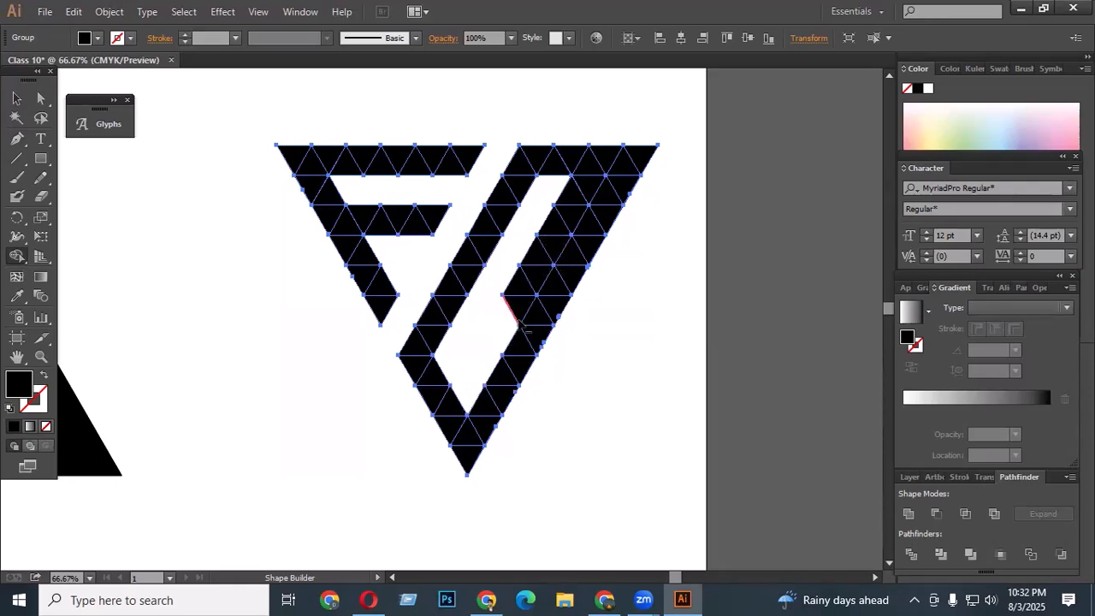
left_click(518, 311, "alt")
left_click_drag(537, 254, 604, 176)
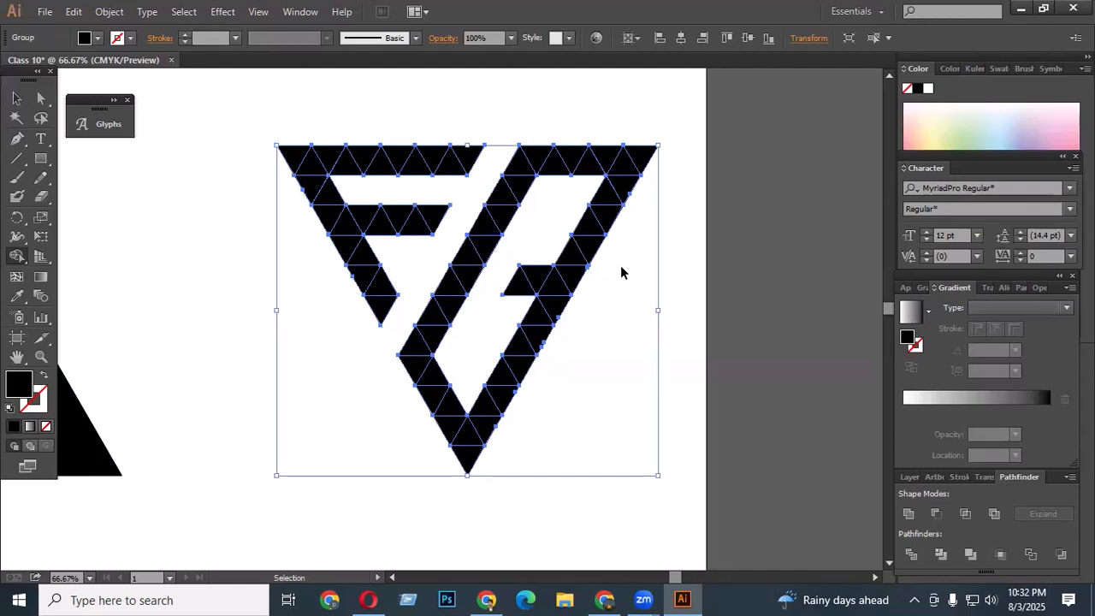
key("ctrl+z")
key("ctrl+z")
key("ctrl+z")
key("shift+m")
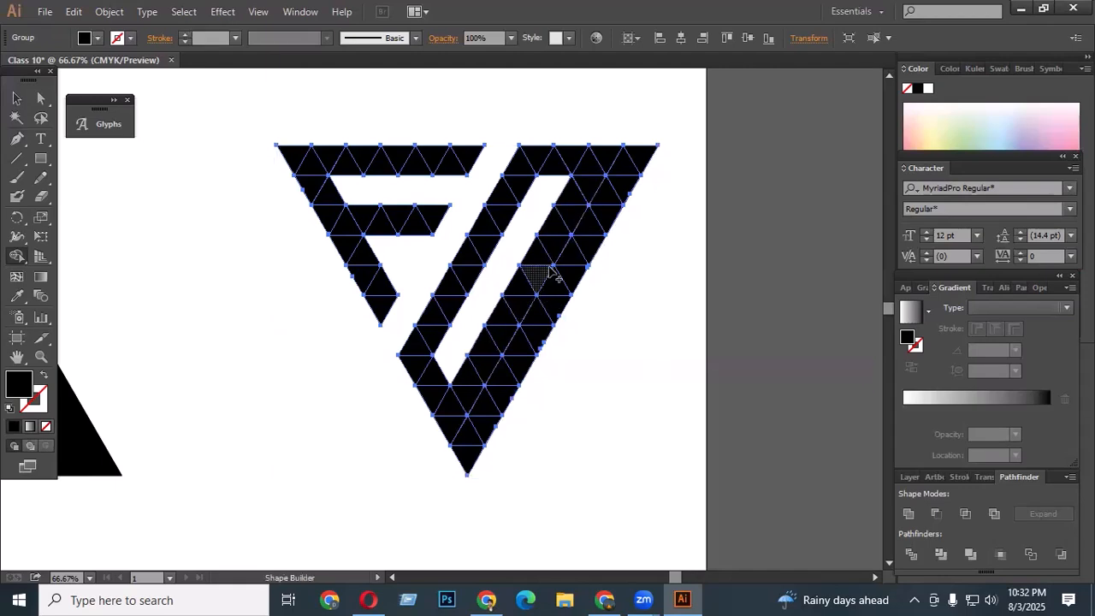
left_click_drag(516, 308, 467, 395)
left_click_drag(542, 248, 592, 190)
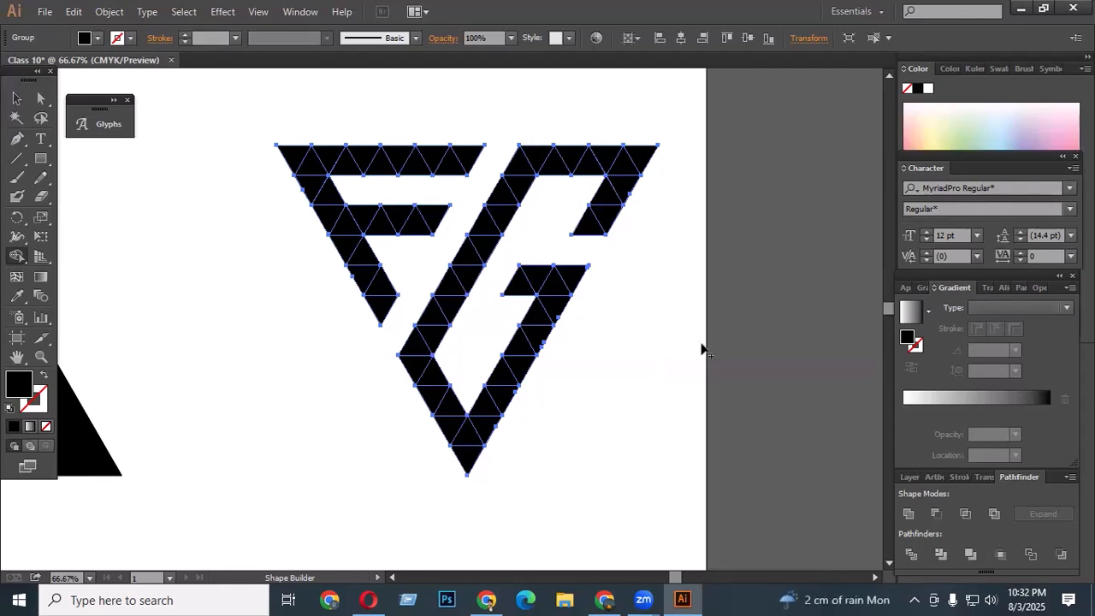
scroll(591, 303, "down", 3)
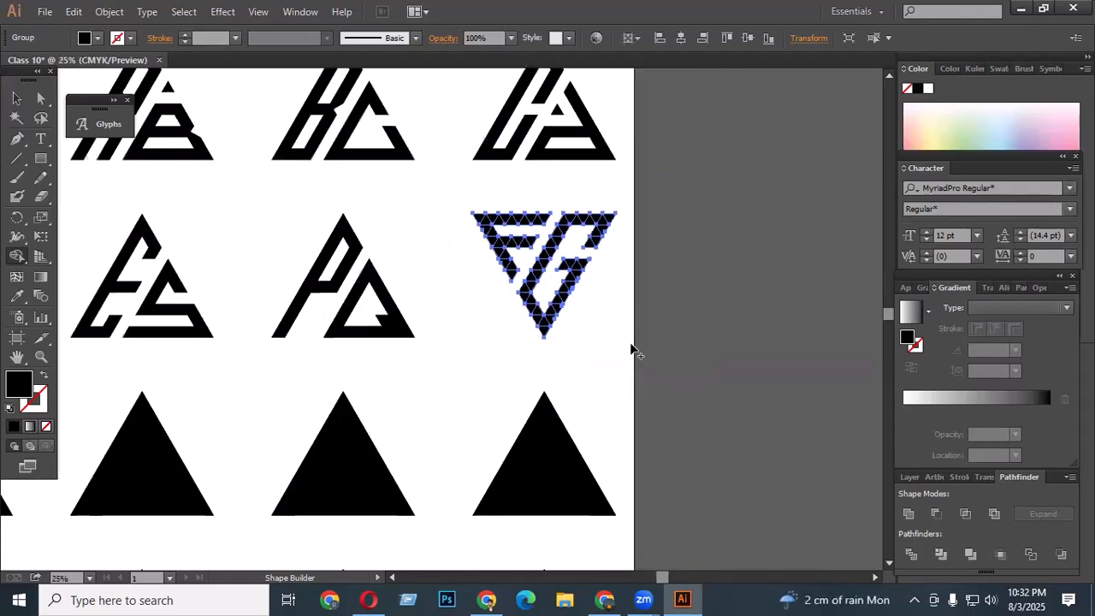
key("v")
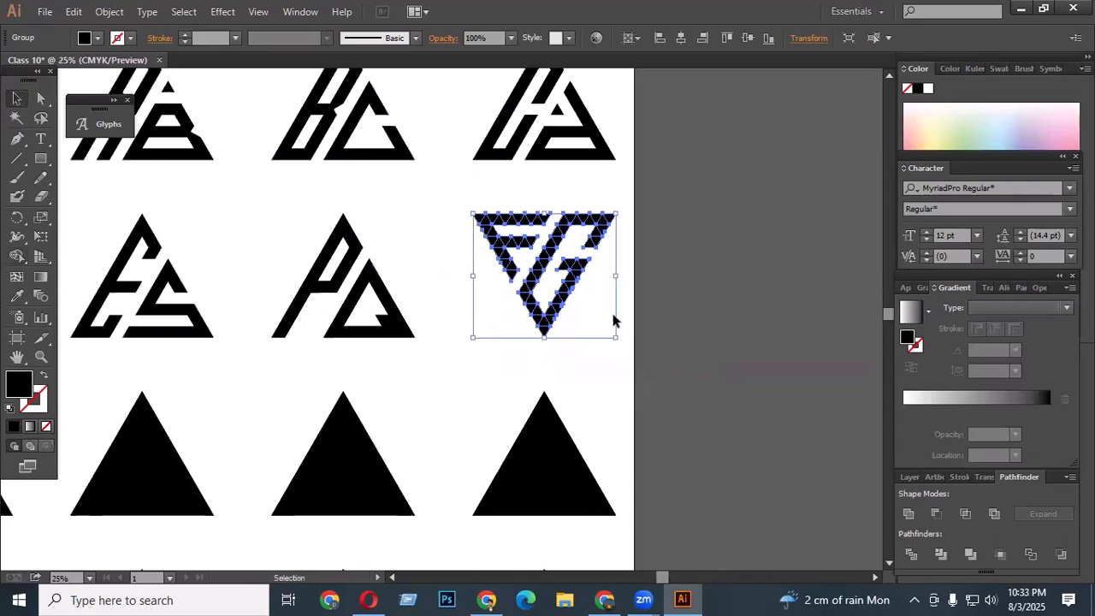
left_click(704, 291)
- Select the next triangle grid and rotate it 180 degrees
scroll(705, 281, "down", 2)
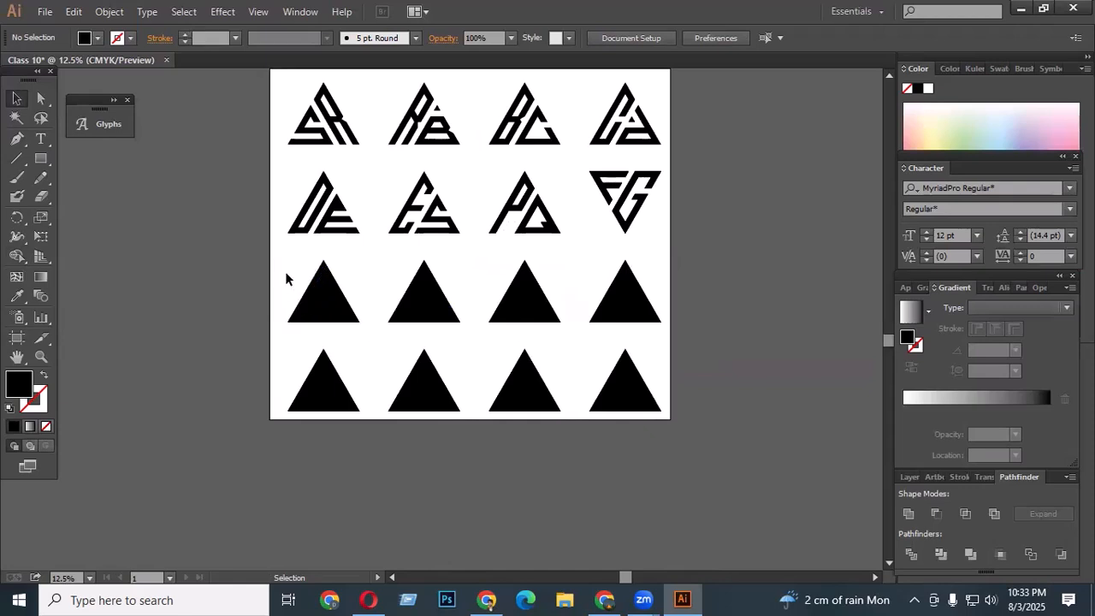
left_click_drag(286, 270, 363, 339)
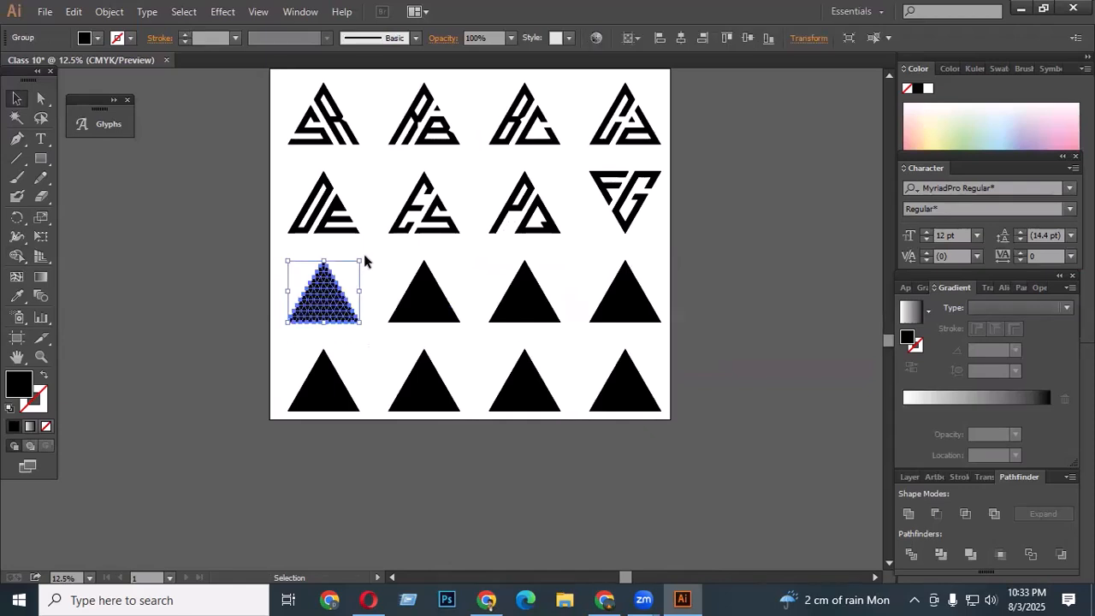
left_click_drag(363, 253, 345, 322)
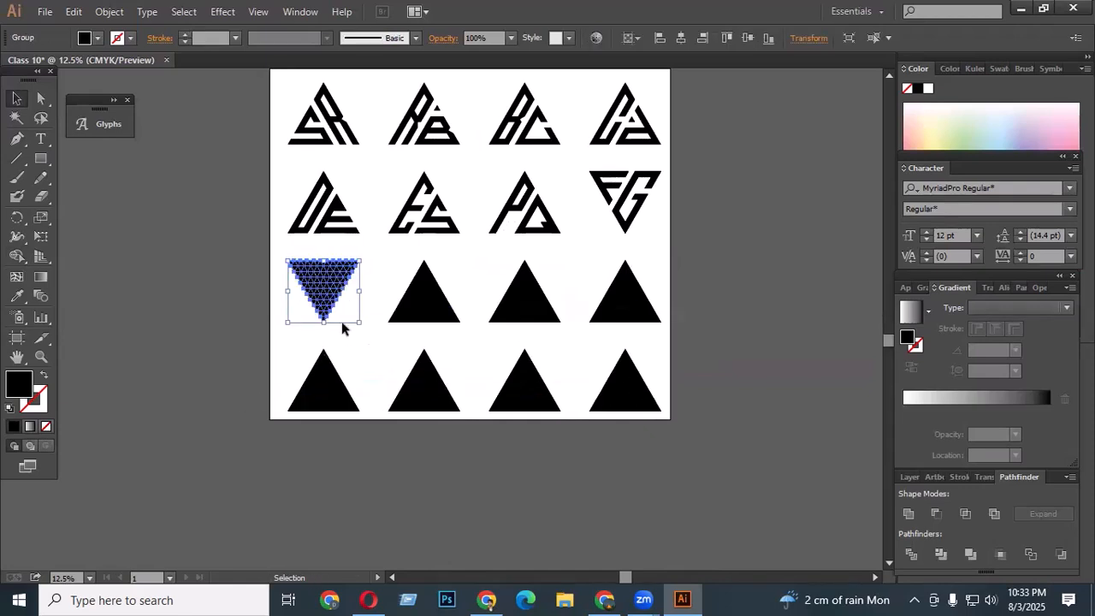
- Delete two parallel diagonal strips from the grid with Shape Builder
scroll(334, 311, "up", 1)
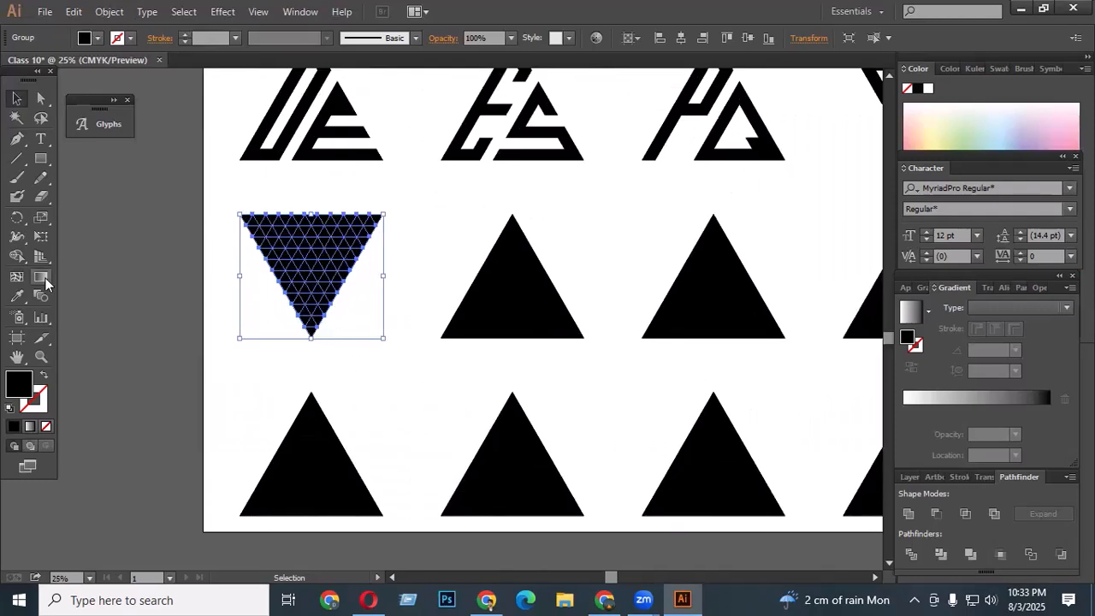
left_click(17, 256)
scroll(304, 252, "up", 1)
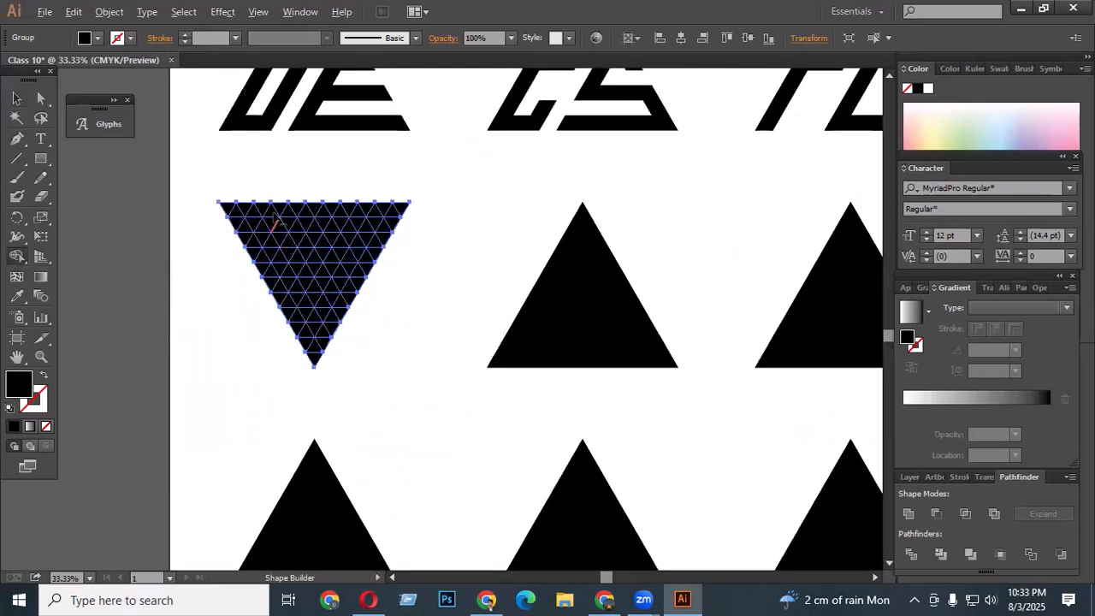
mouse_move(281, 202)
left_mouse_down()
mouse_move(343, 335)
mouse_move(364, 350)
left_mouse_up()
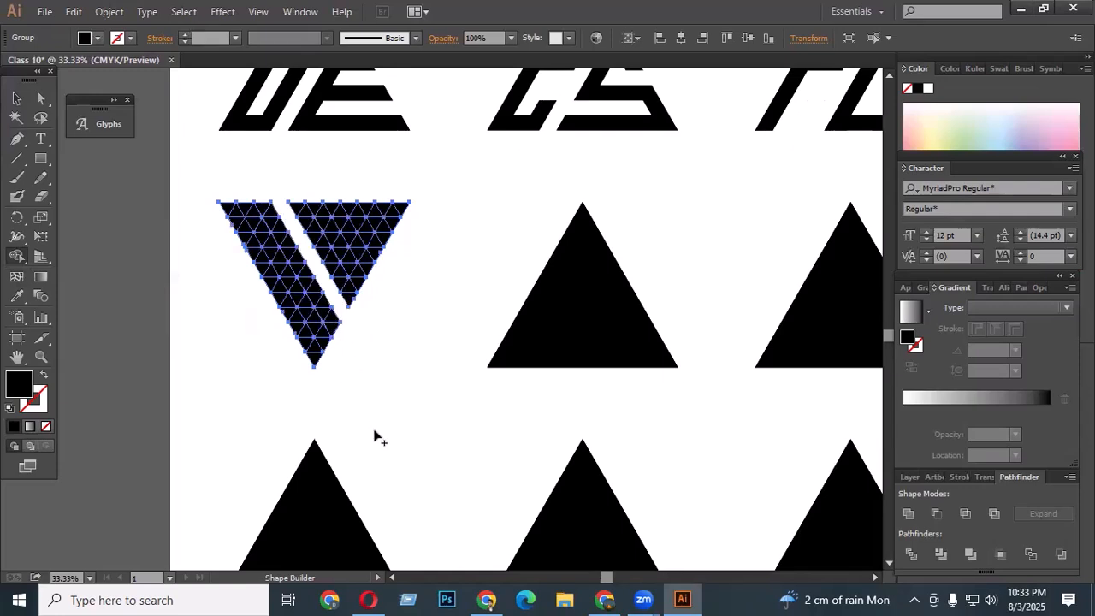
scroll(277, 254, "up", 1)
mouse_move(242, 199)
left_mouse_down()
mouse_move(340, 359)
mouse_move(346, 398)
left_mouse_up()
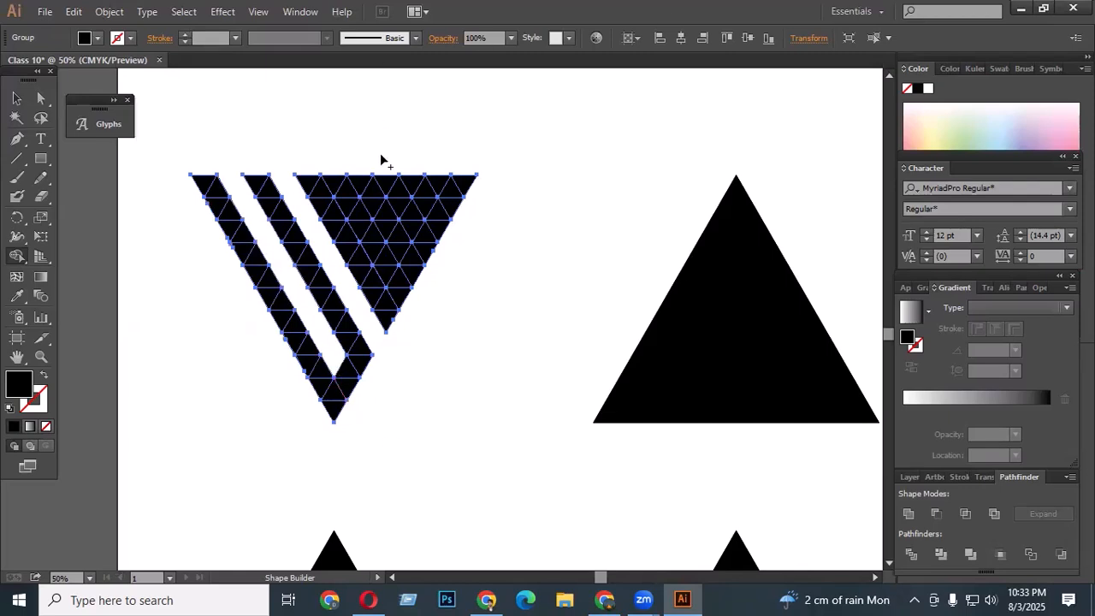
- Delete two more strips with Shape Builder to form a W, then undo those cuts
scroll(375, 198, "up", 1)
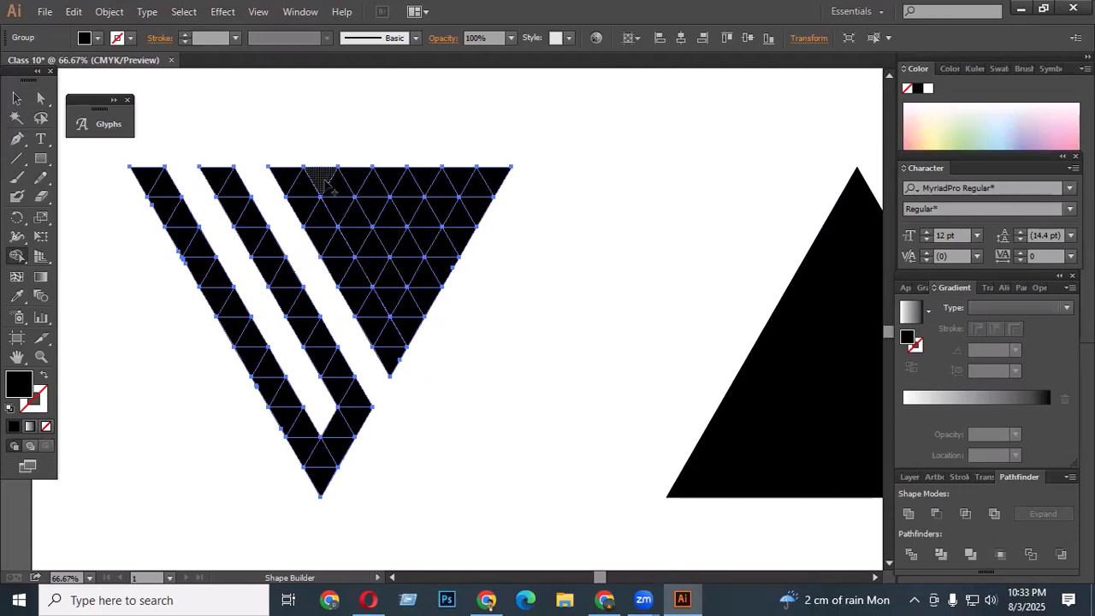
mouse_move(327, 176)
left_mouse_down()
mouse_move(389, 283)
mouse_move(368, 296)
left_mouse_up()
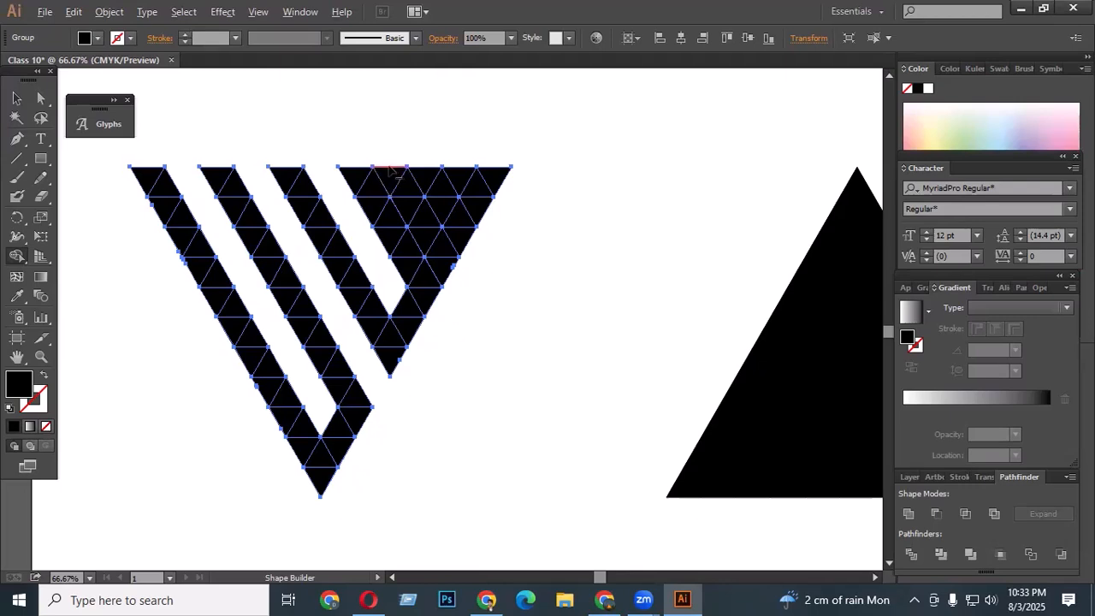
left_click_drag(389, 171, 423, 242)
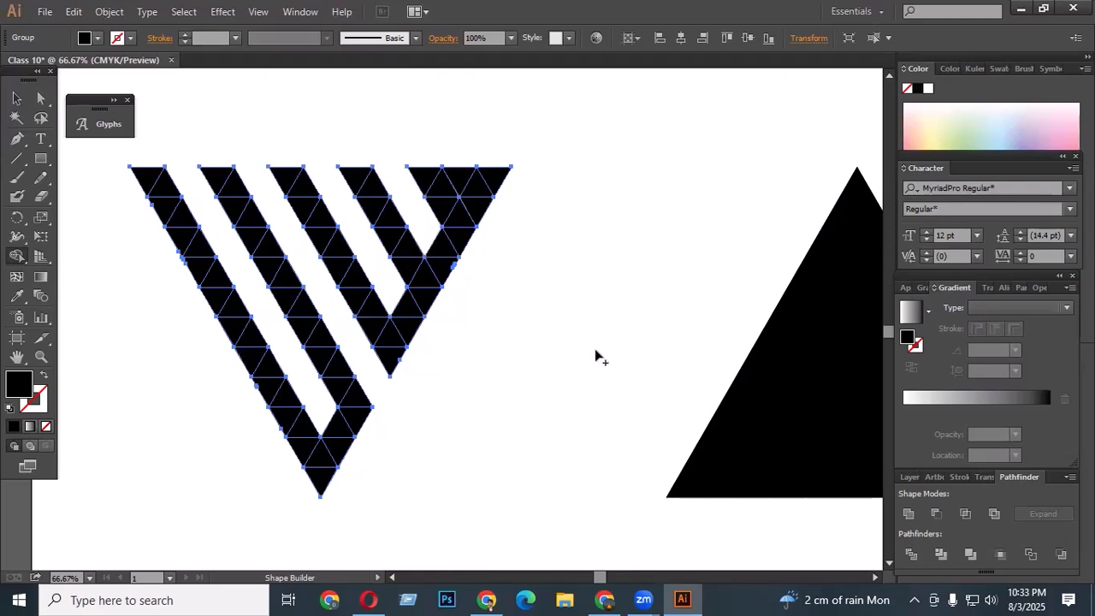
key("v")
left_click(540, 301)
scroll(388, 324, "down", 3)
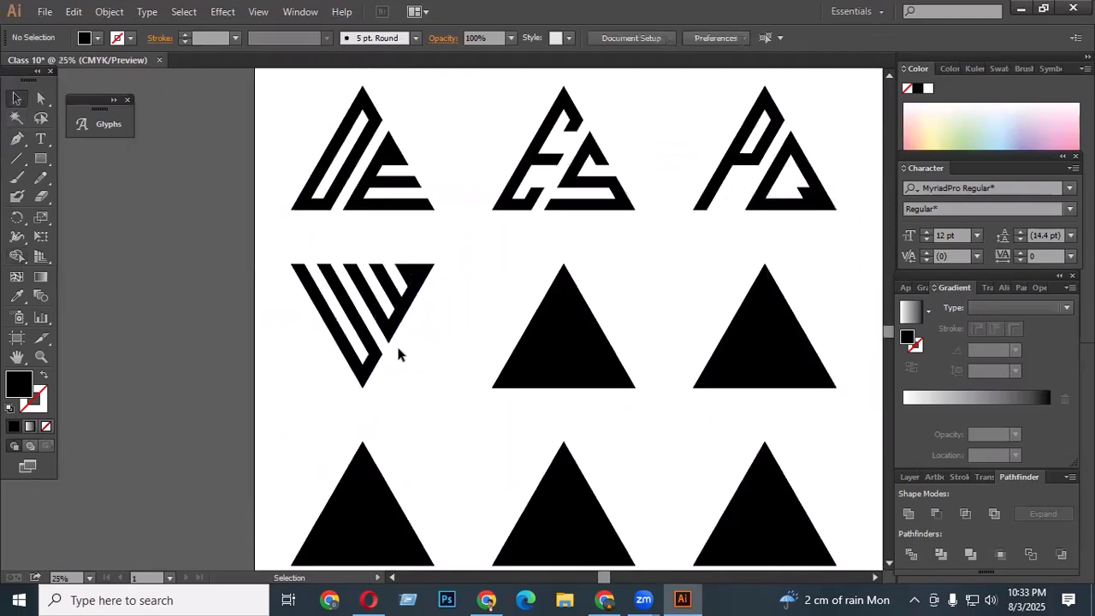
scroll(404, 342, "up", 2)
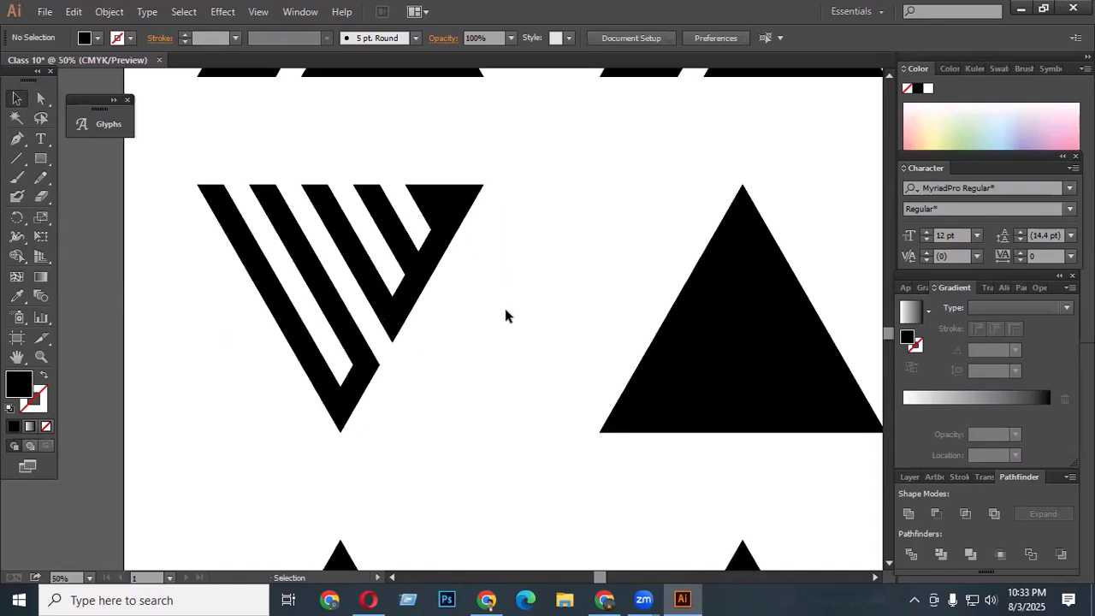
key("ctrl+z")
key("ctrl+z")
key("ctrl+z")
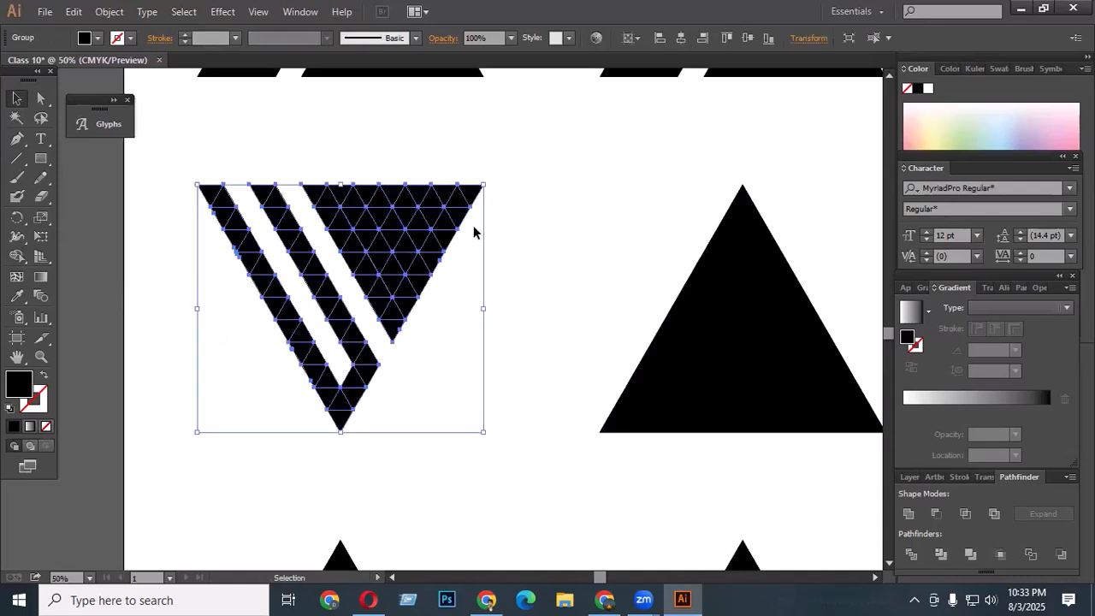
- Carve the inner V of the W by deleting two more triangle strips with Shape Builder, then deselect
scroll(473, 232, "up", 1)
left_click(17, 256)
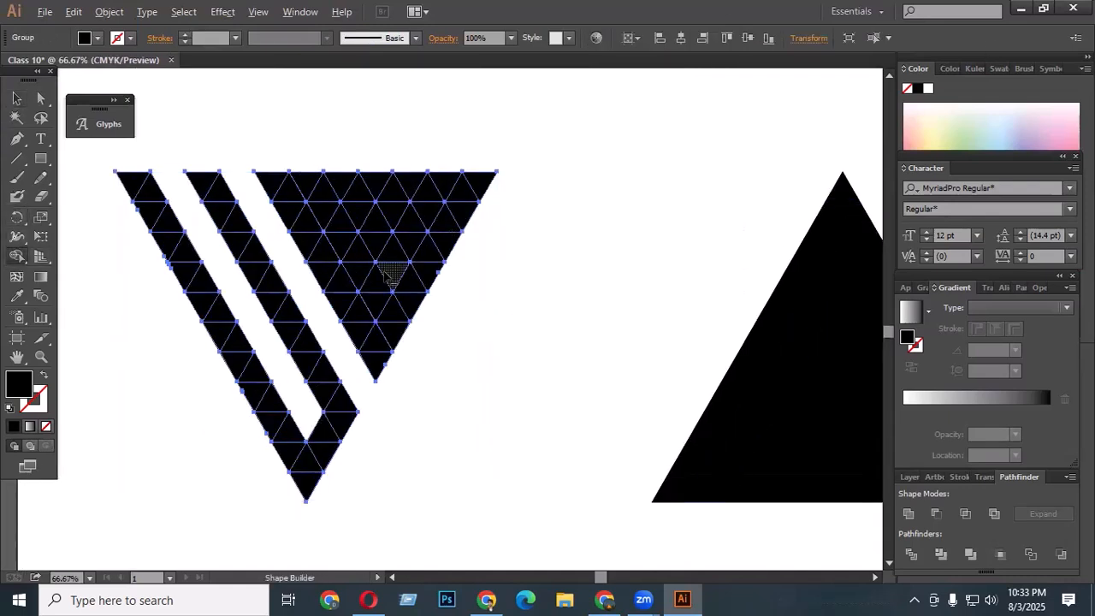
left_click_drag(375, 288, 443, 171)
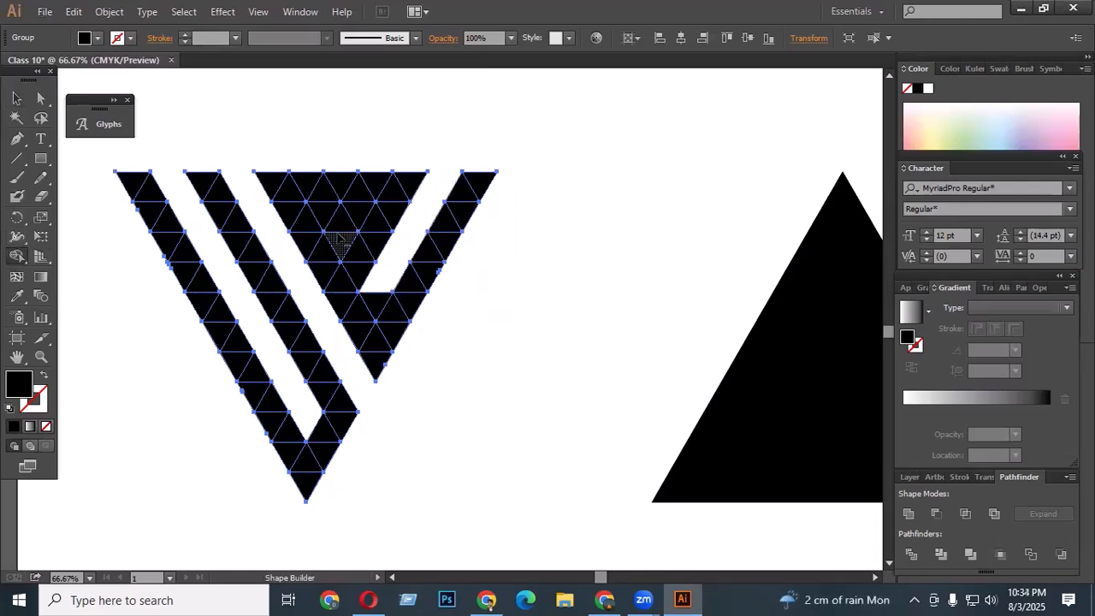
left_click_drag(340, 242, 386, 152)
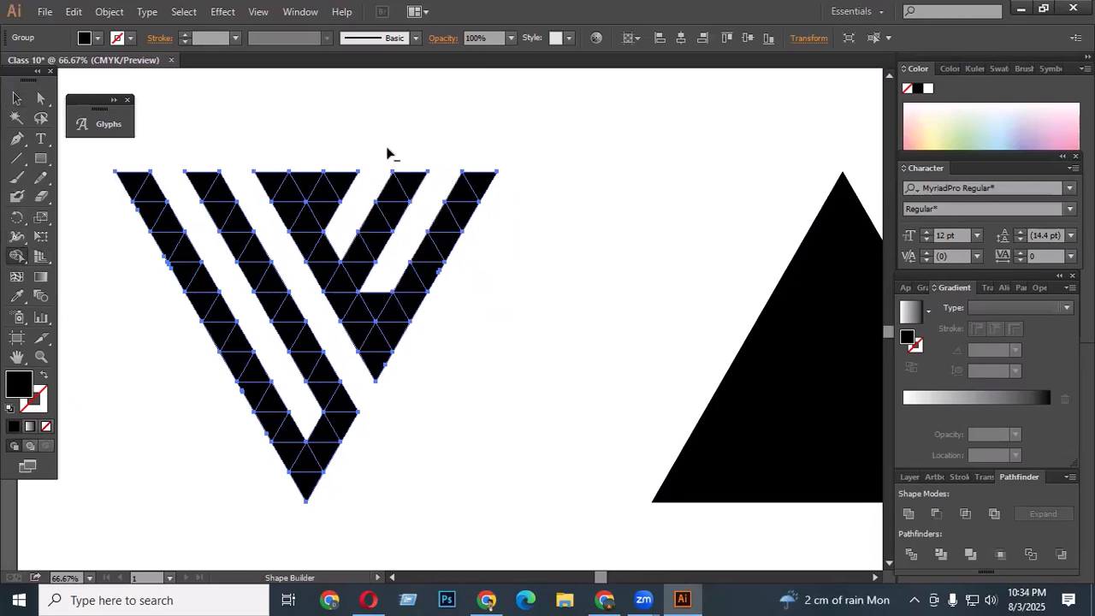
left_click(17, 98)
left_click(549, 180)
scroll(544, 202, "down", 3)
scroll(516, 242, "up", 2)
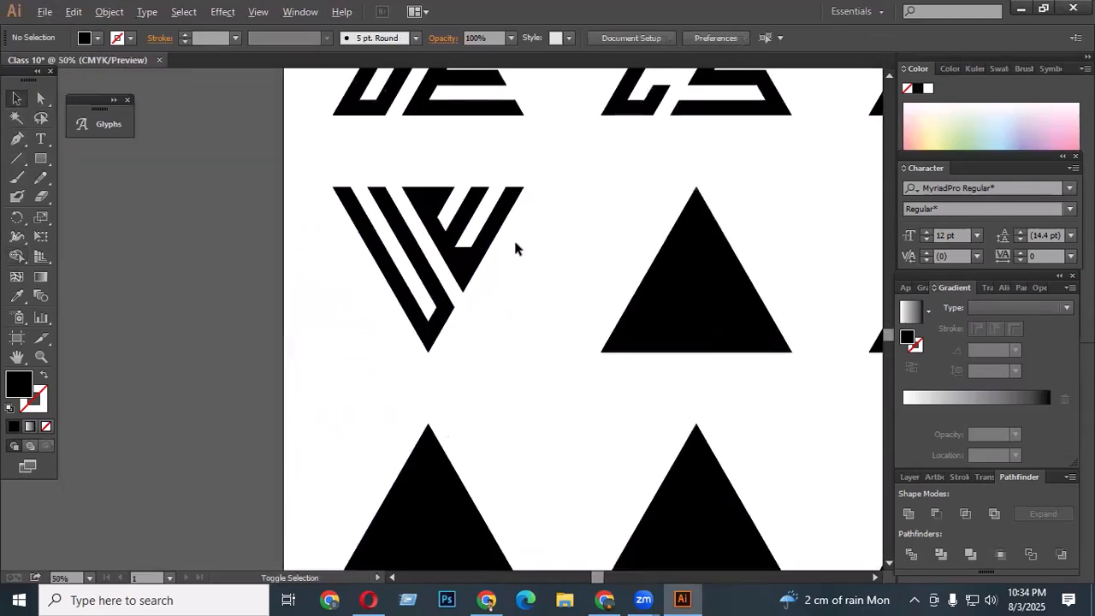
scroll(514, 248, "up", 2)
left_click_drag(518, 363, 222, 149)
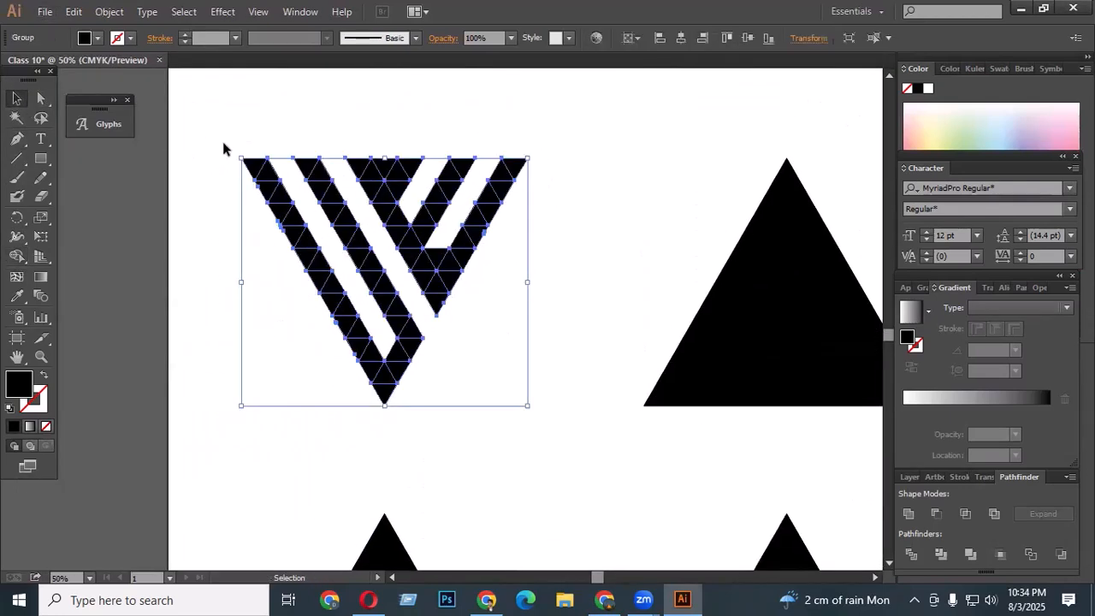
left_click(17, 256)
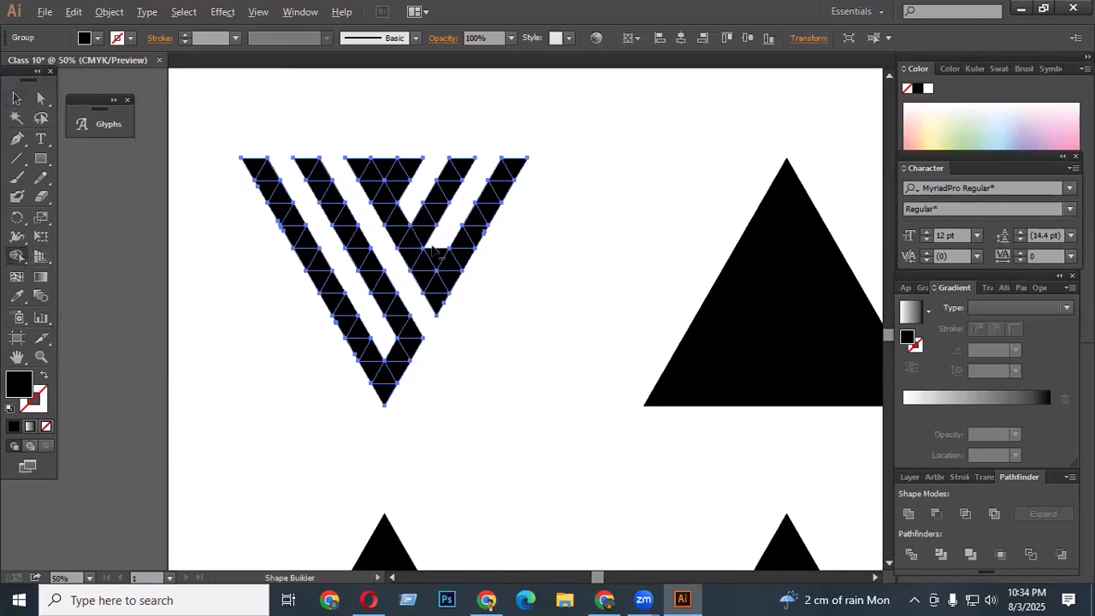
left_click(17, 98)
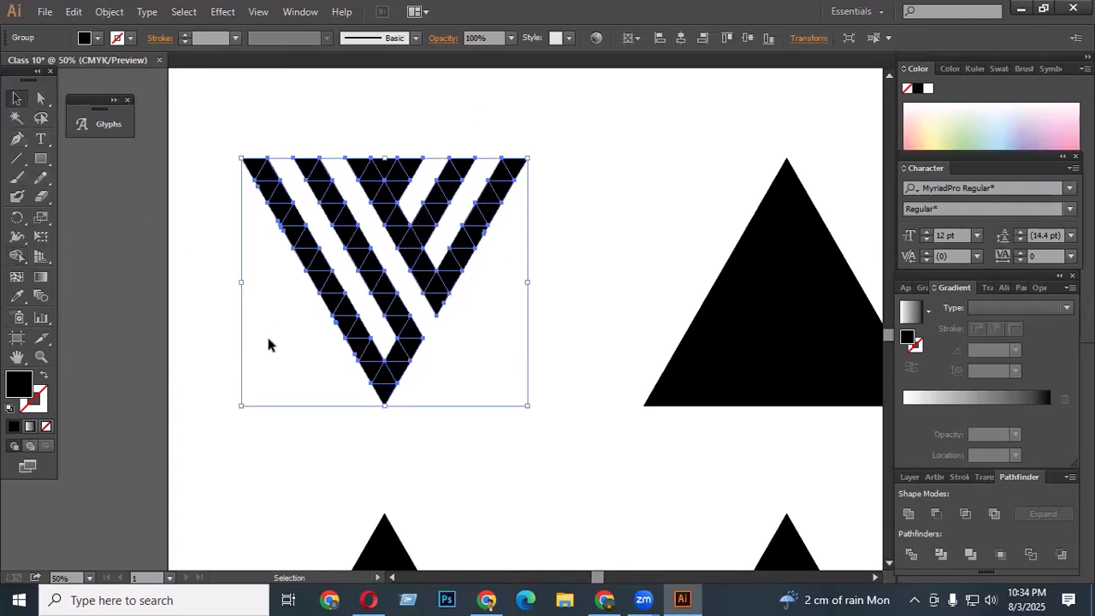
left_click(268, 344)
- Select the next triangle grid in the row and rotate it 180 degrees
scroll(453, 320, "down", 3)
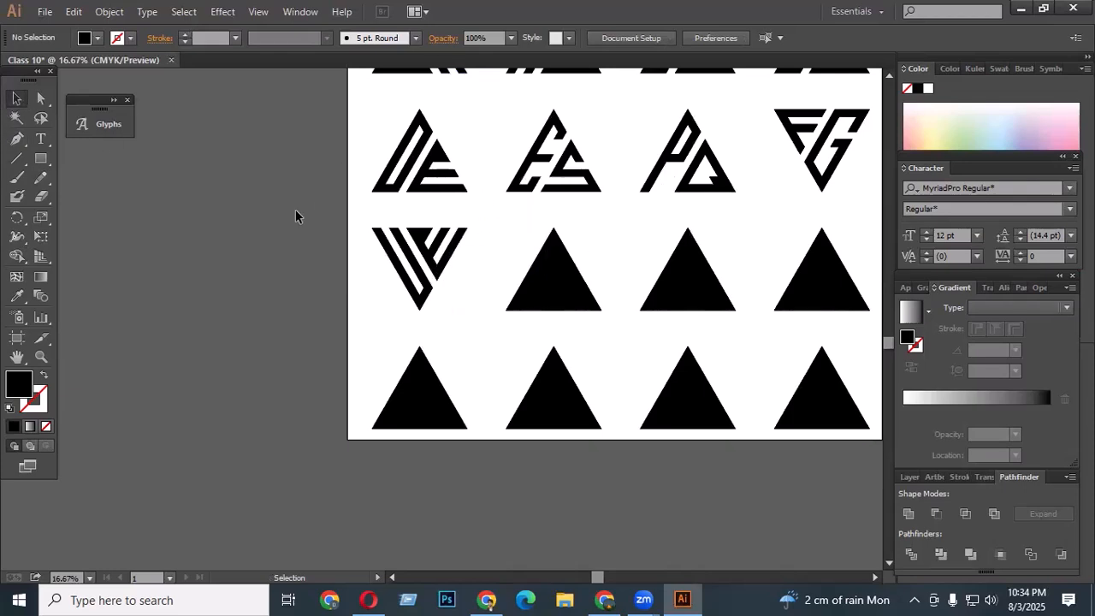
left_click_drag(505, 237, 599, 312)
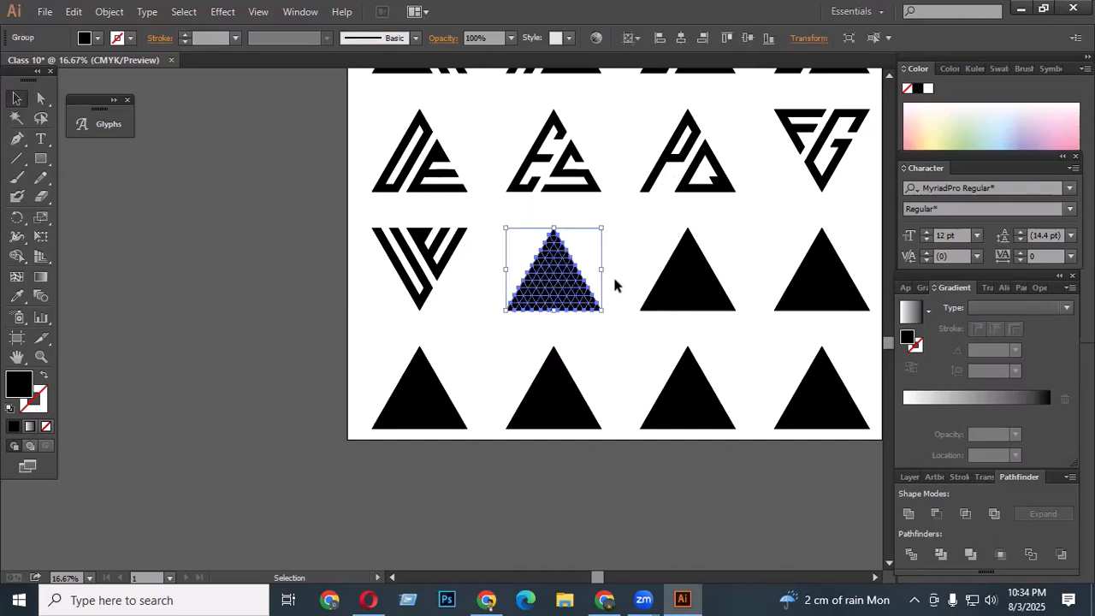
left_click_drag(611, 232, 431, 366)
- Delete two parallel diagonal strips from the right side of the grid with Shape Builder
scroll(618, 251, "up", 1)
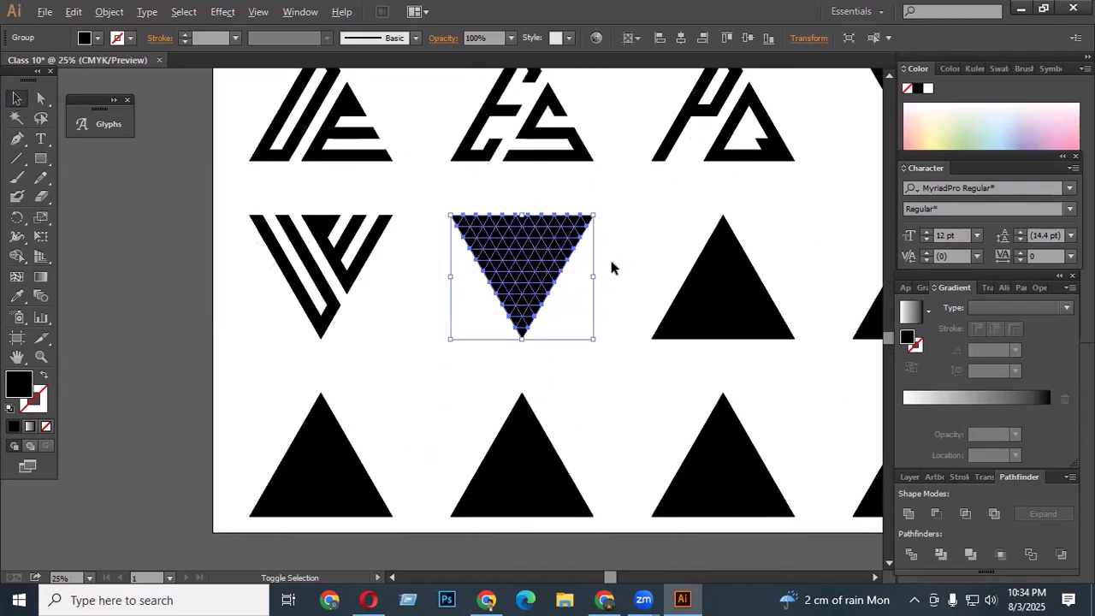
left_click(18, 258)
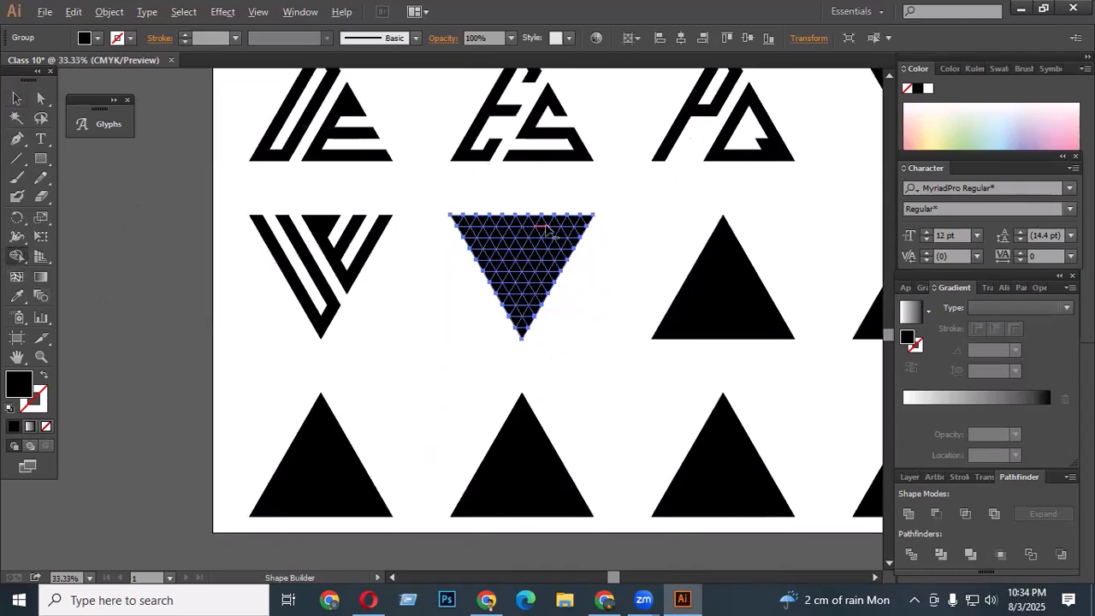
scroll(546, 225, "up", 2)
mouse_move(549, 214)
left_mouse_down()
mouse_move(445, 367)
mouse_move(447, 390)
left_mouse_up()
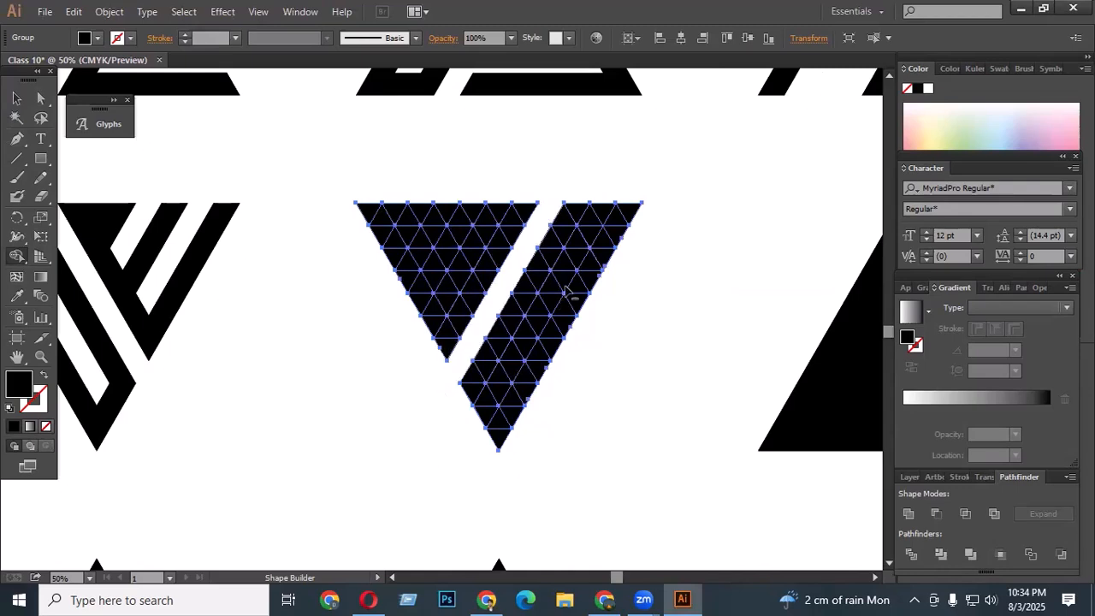
left_click_drag(604, 206, 500, 398)
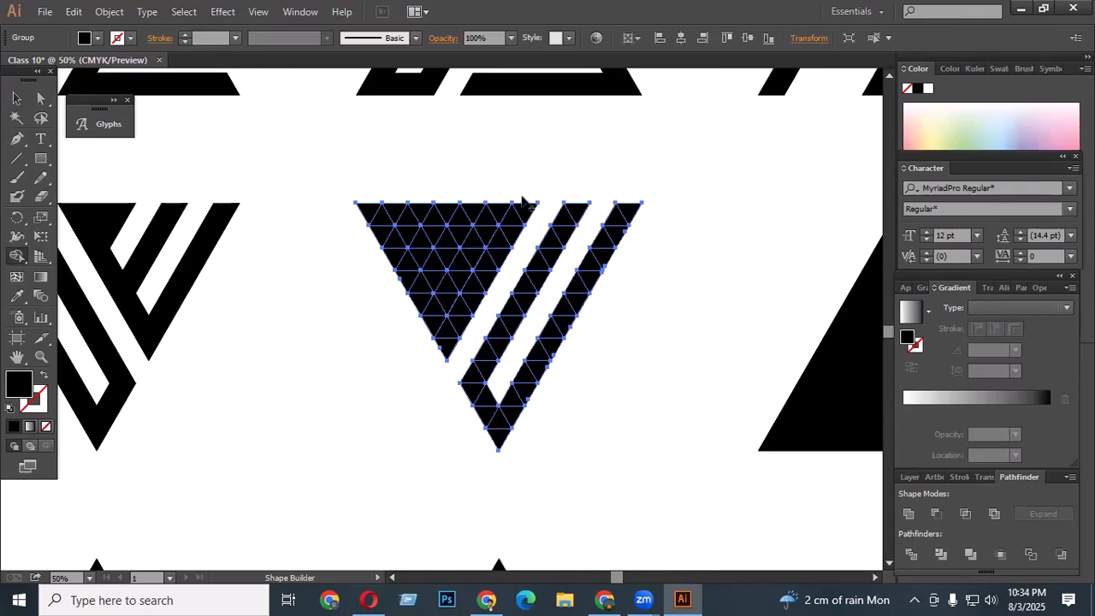
- Delete a horizontal strip below the top edge and a diagonal strip on the left with Shape Builder, then deselect
left_click_drag(376, 239, 532, 238)
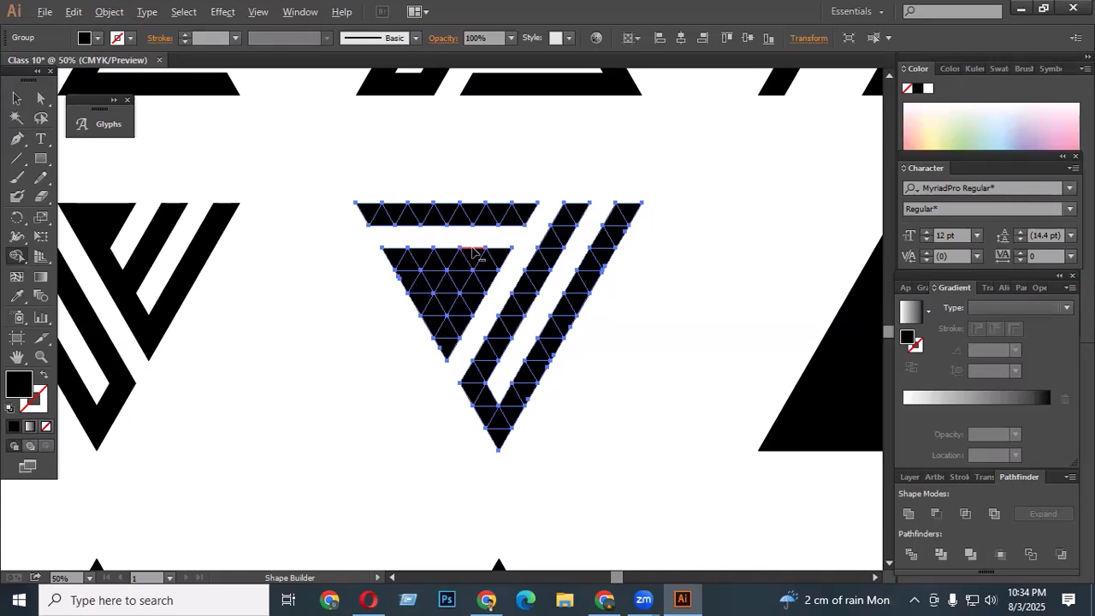
mouse_move(475, 248)
left_mouse_down()
mouse_move(426, 315)
mouse_move(418, 348)
left_mouse_up()
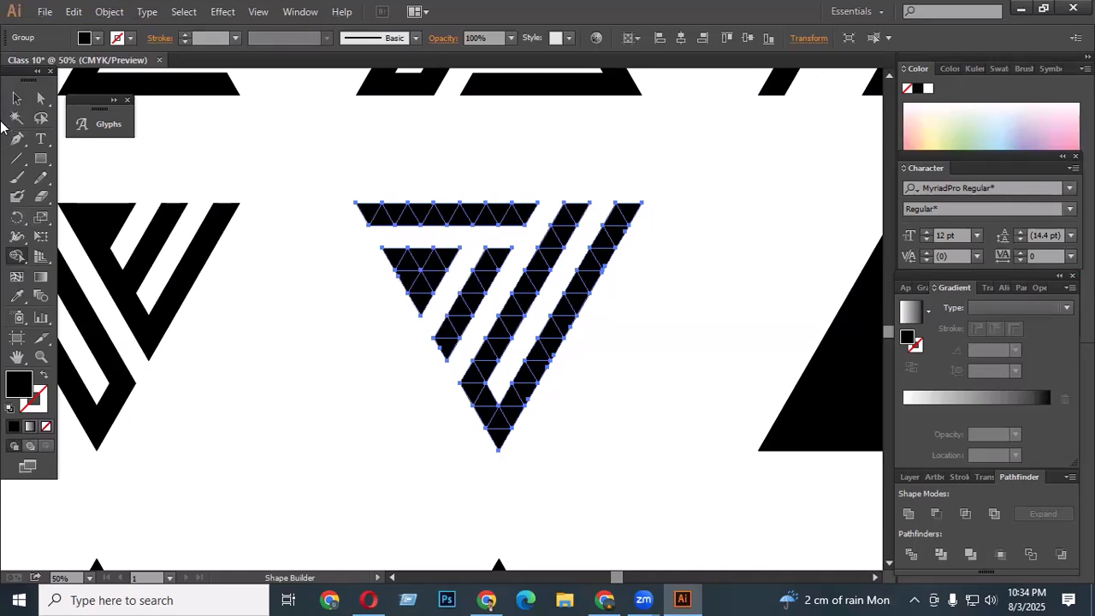
left_click(17, 98)
left_click(353, 358)
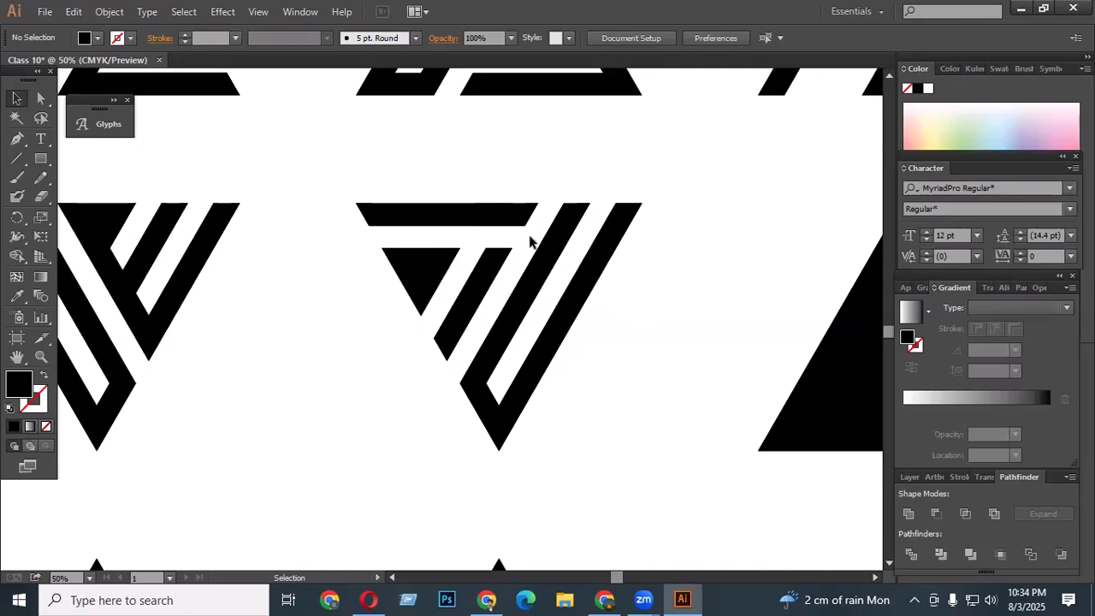
- Review the full set of triangle lettermarks on the artboard
scroll(508, 296, "down", 3)
scroll(508, 297, "down", 1)
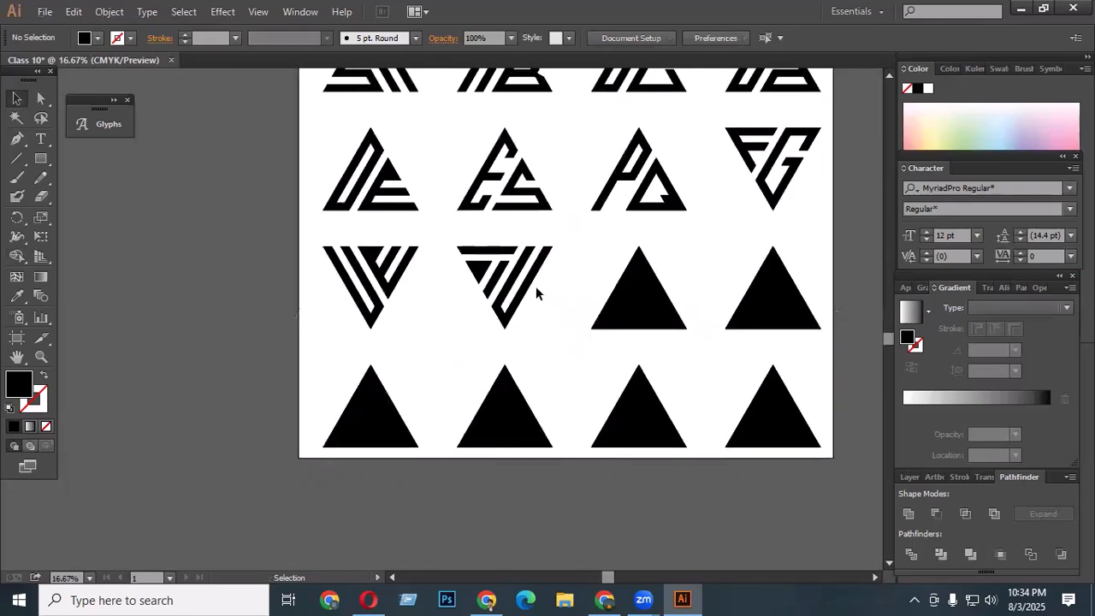
scroll(500, 281, "up", 1)
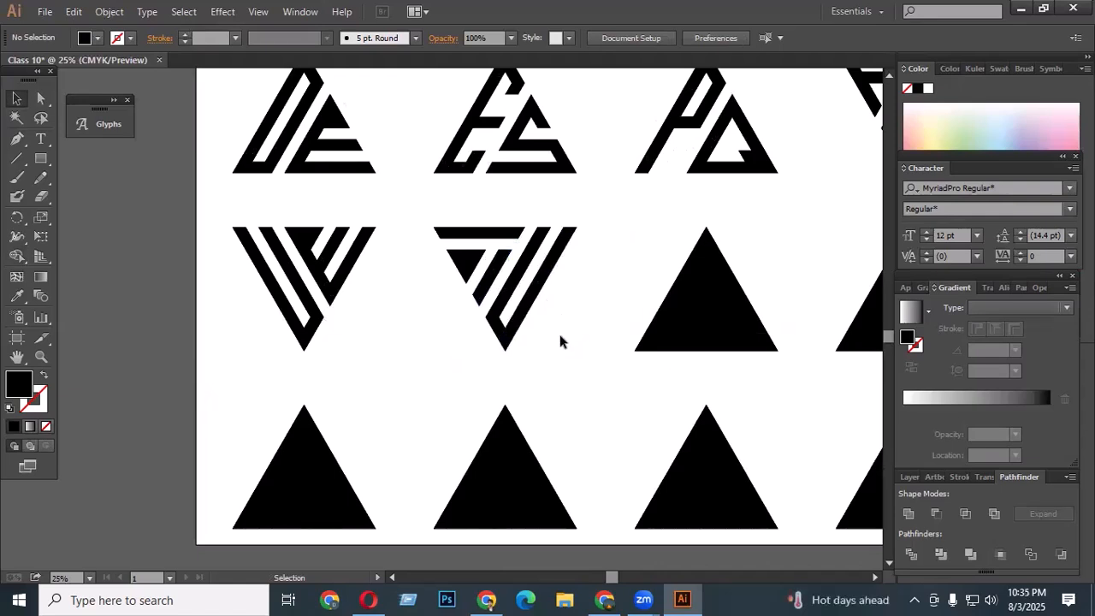
scroll(513, 338, "down", 1)
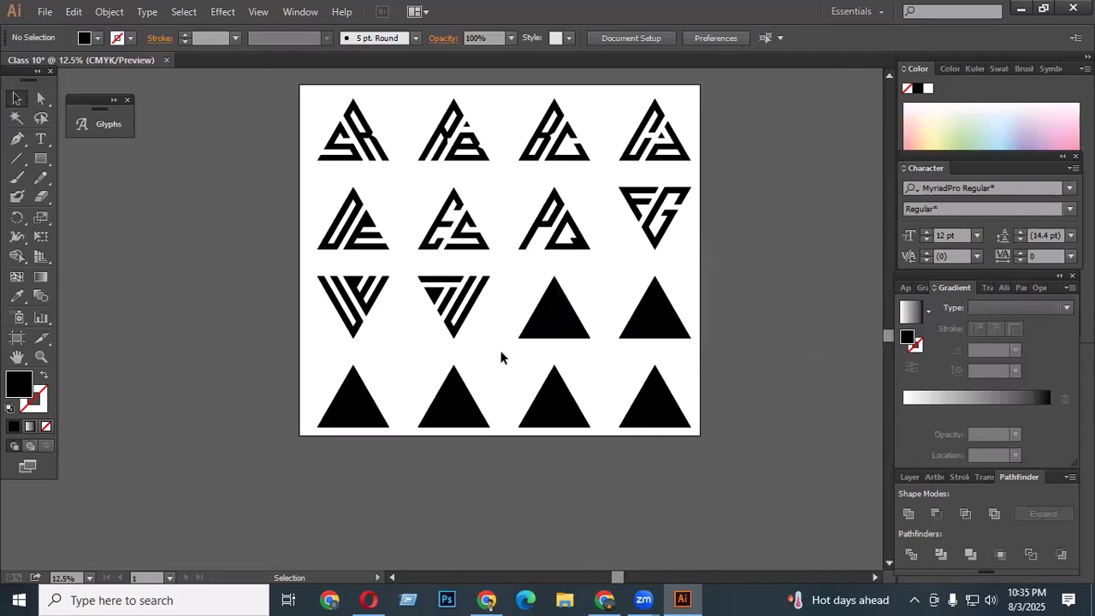
scroll(612, 323, "up", 1)
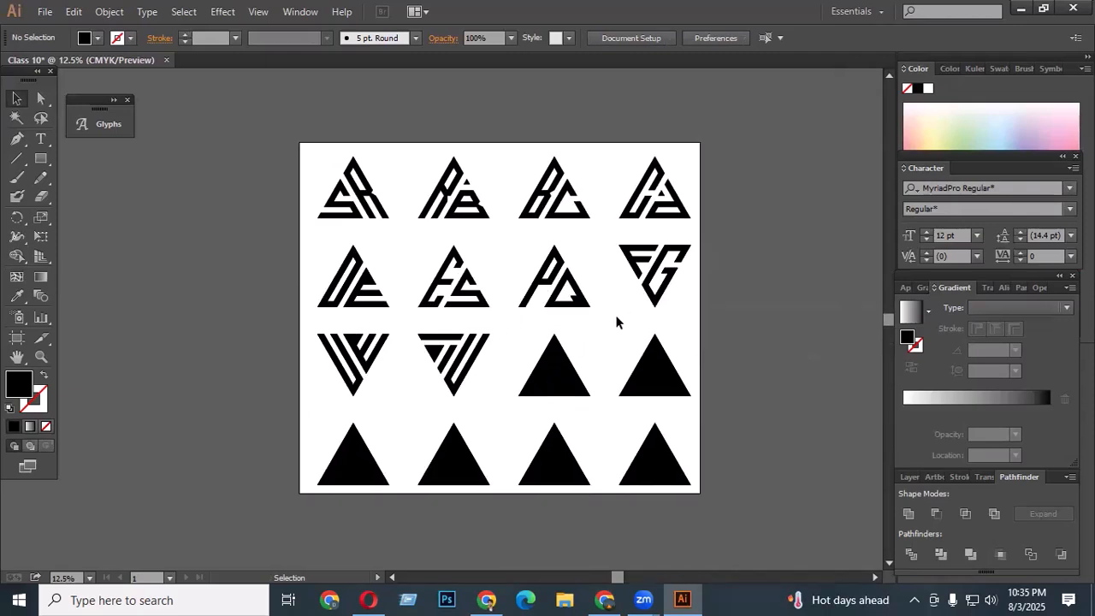
scroll(587, 313, "down", 3)
scroll(392, 329, "up", 2)
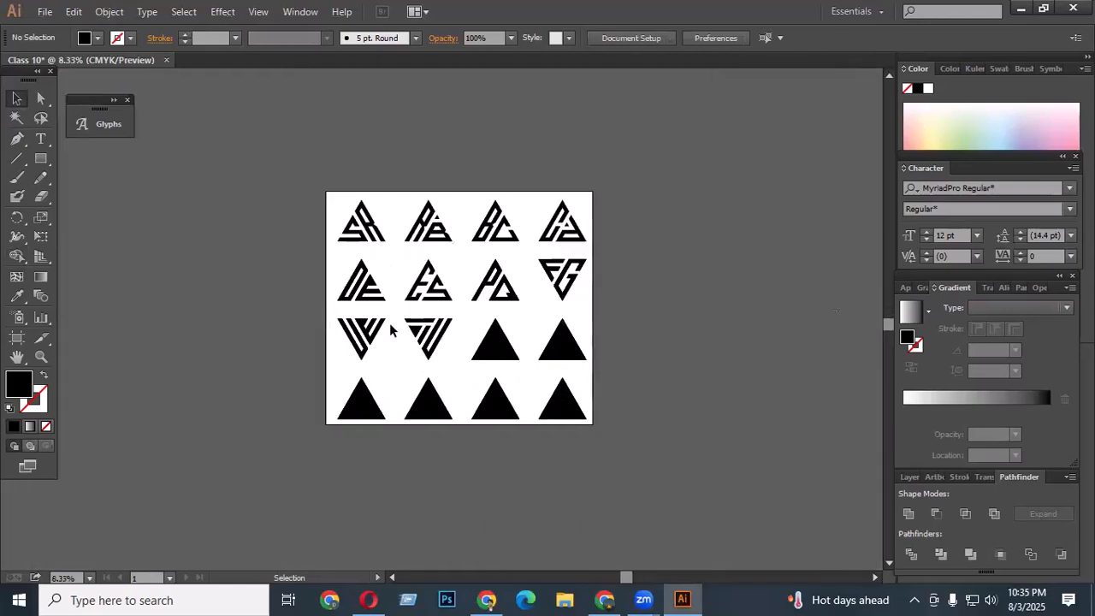
- Select the next triangle grid and delete a diagonal strip through it with Shape Builder
scroll(545, 365, "up", 1)
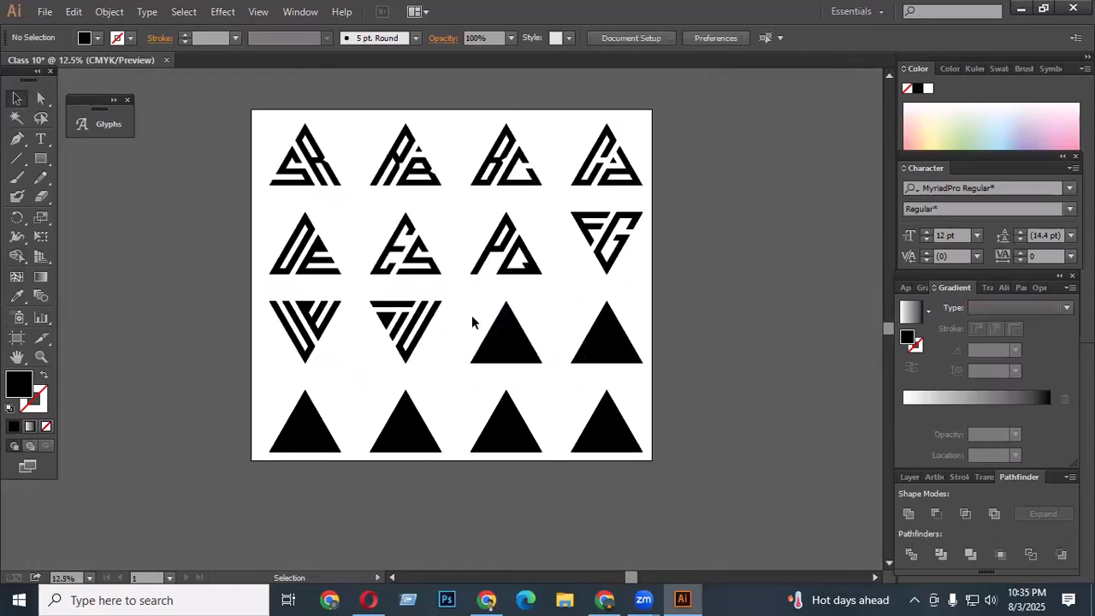
left_click_drag(472, 309, 551, 369)
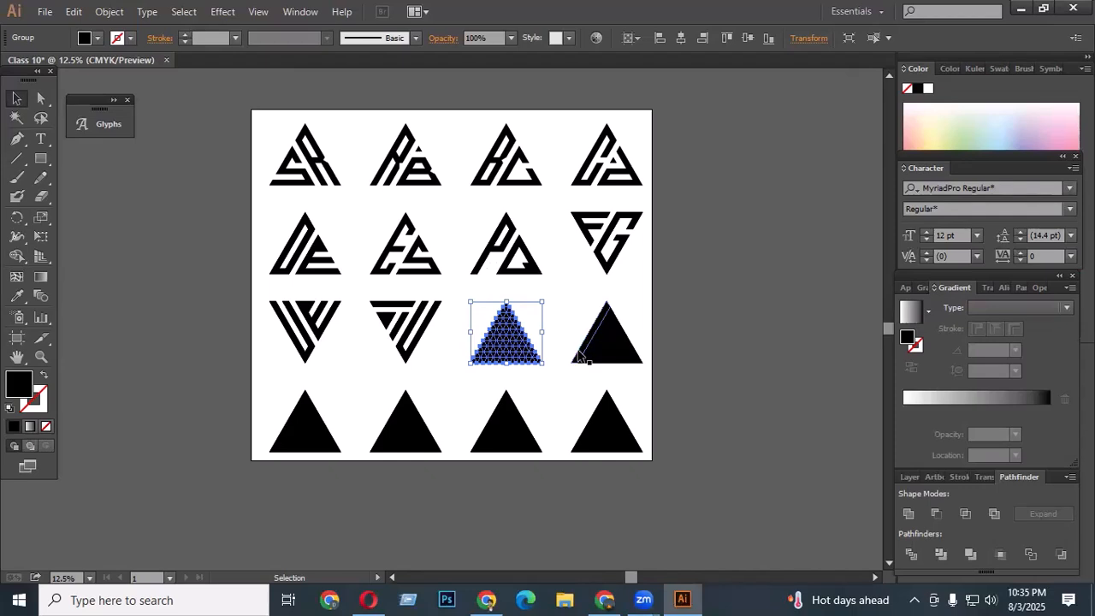
scroll(521, 352, "up", 3)
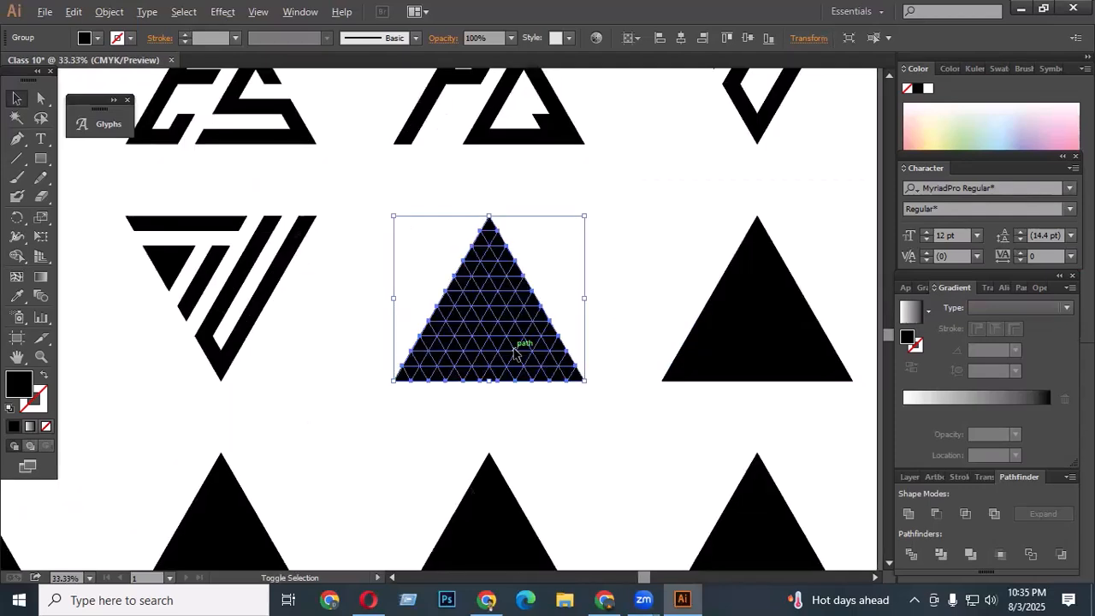
left_click(16, 255)
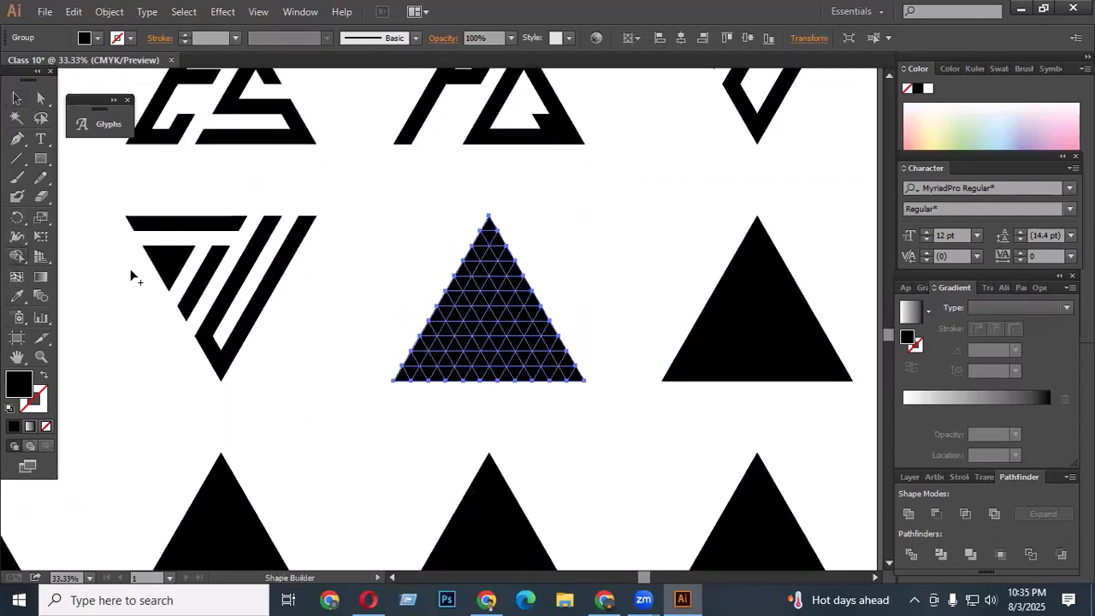
scroll(498, 303, "up", 1)
left_click_drag(541, 251, 416, 443)
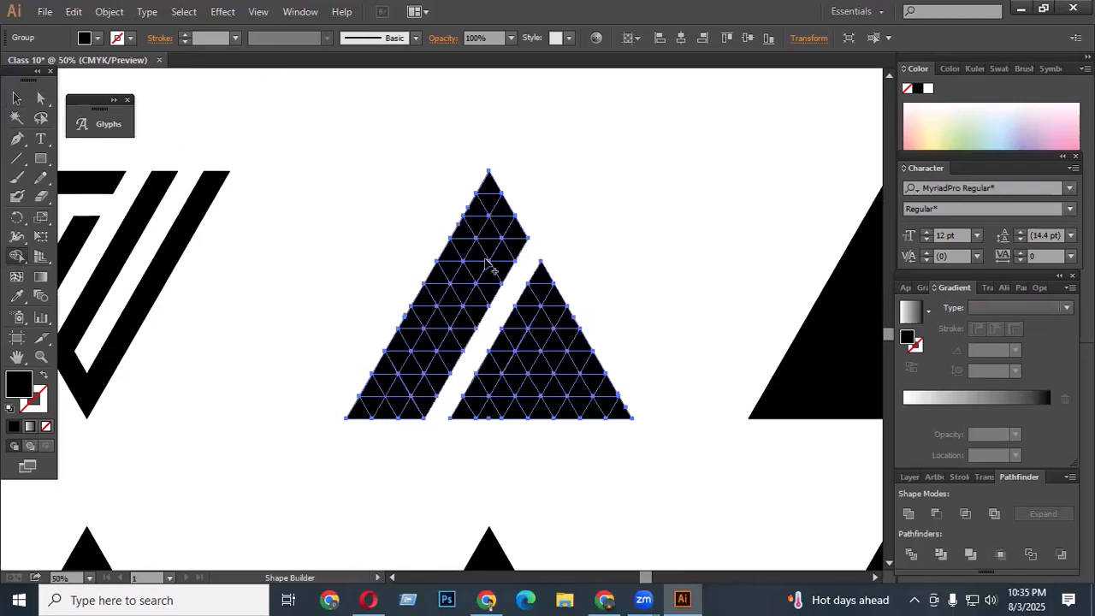
- Try cutting a slot into the left part with Shape Builder, then undo it
left_click_drag(495, 242, 395, 403)
left_click(422, 351, "alt")
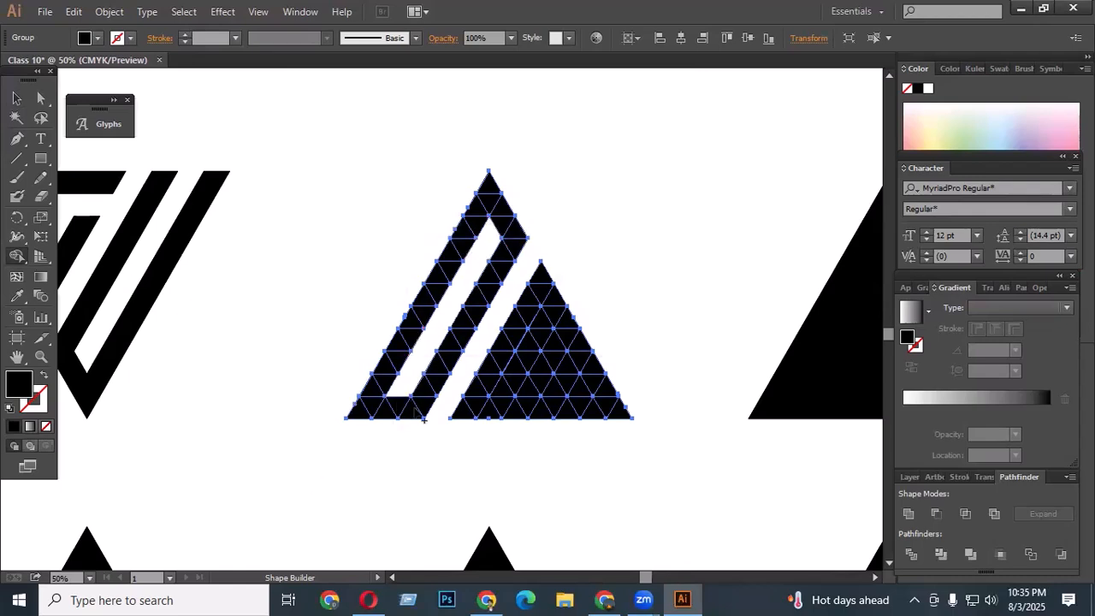
key("ctrl+z")
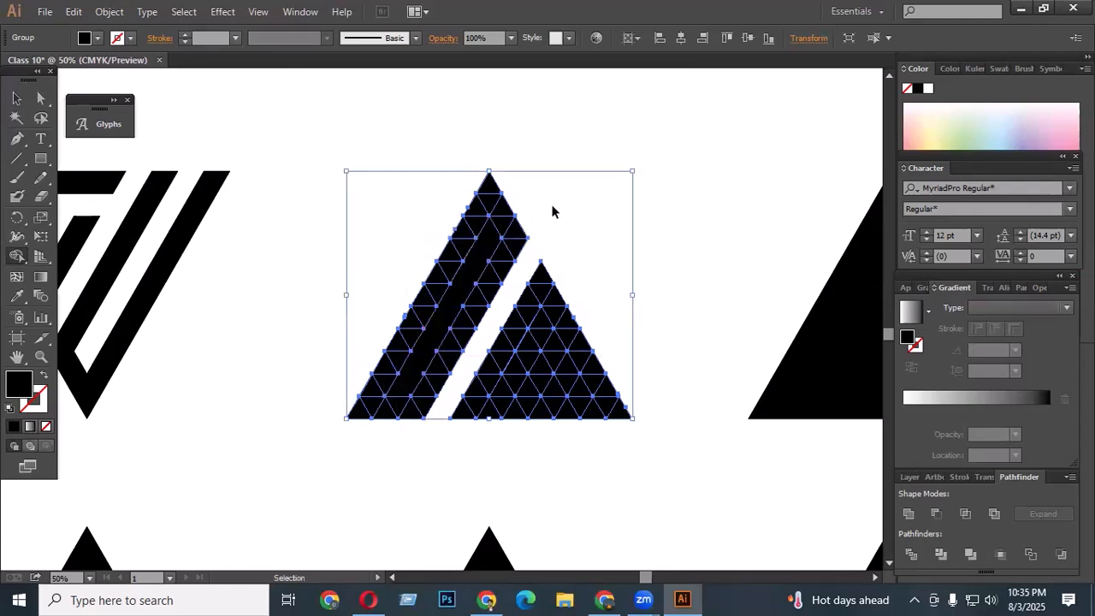
- Carve an A in the left part by deleting a diagonal strip and a small crossbar gap with Shape Builder, then deselect
key("shift+m")
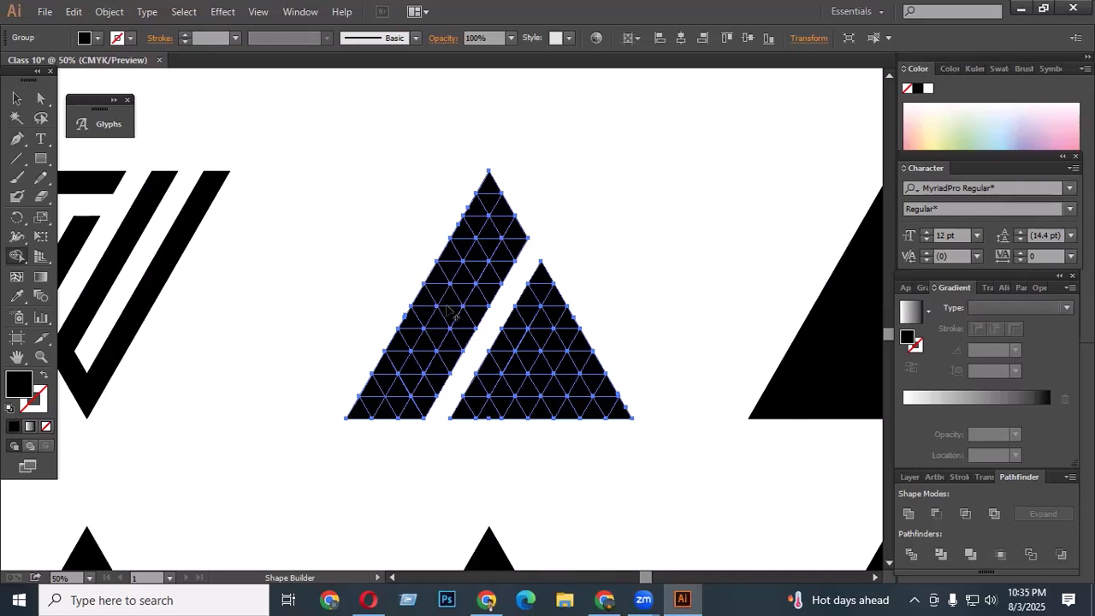
left_click_drag(451, 301, 389, 421)
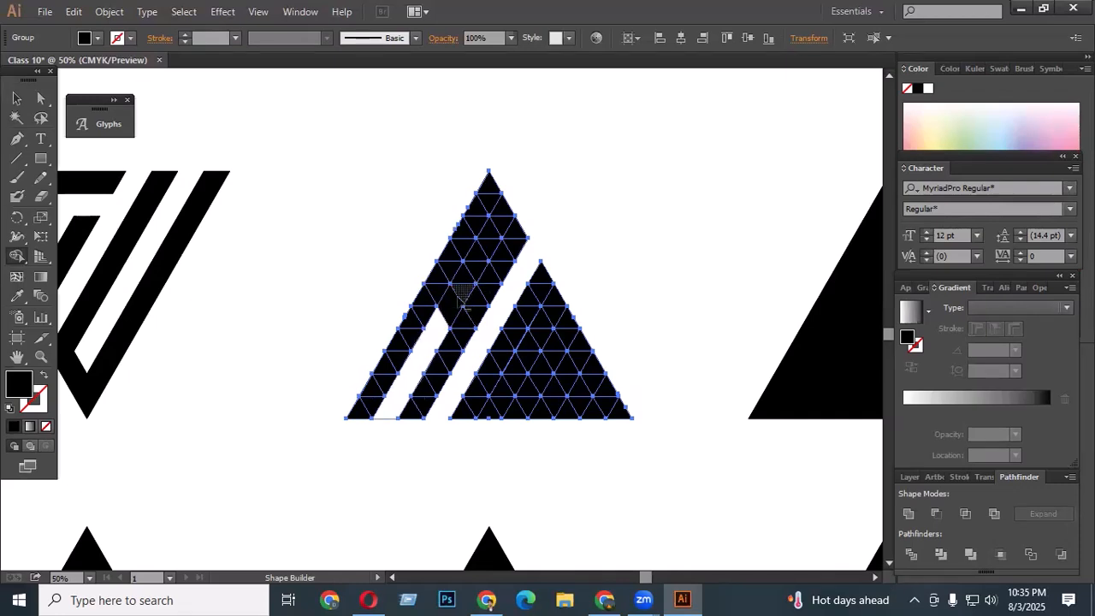
left_click_drag(488, 262, 497, 236)
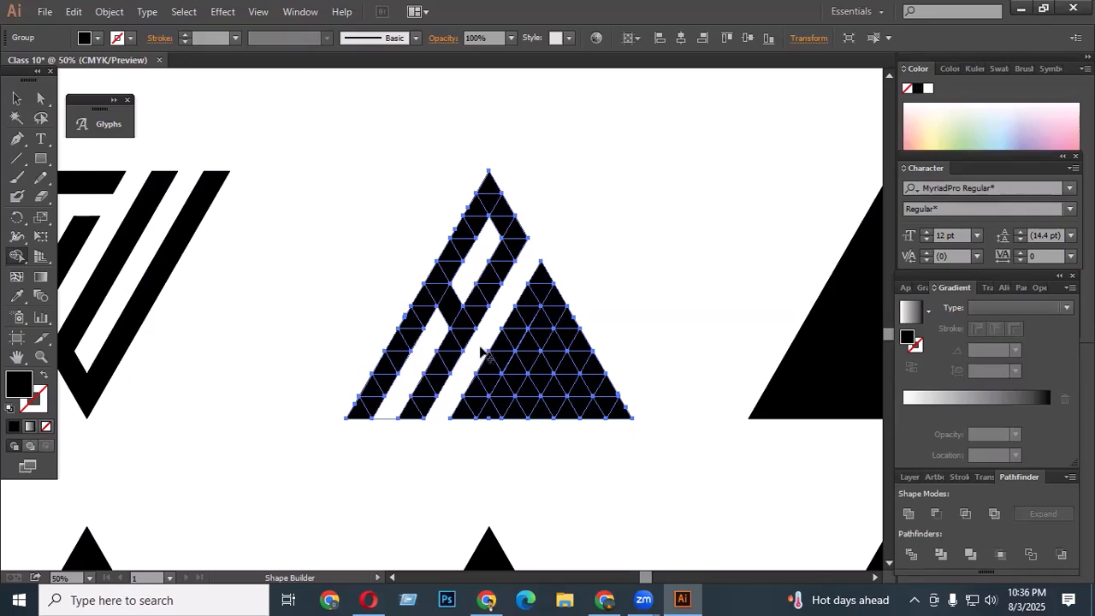
scroll(363, 346, "down", 1)
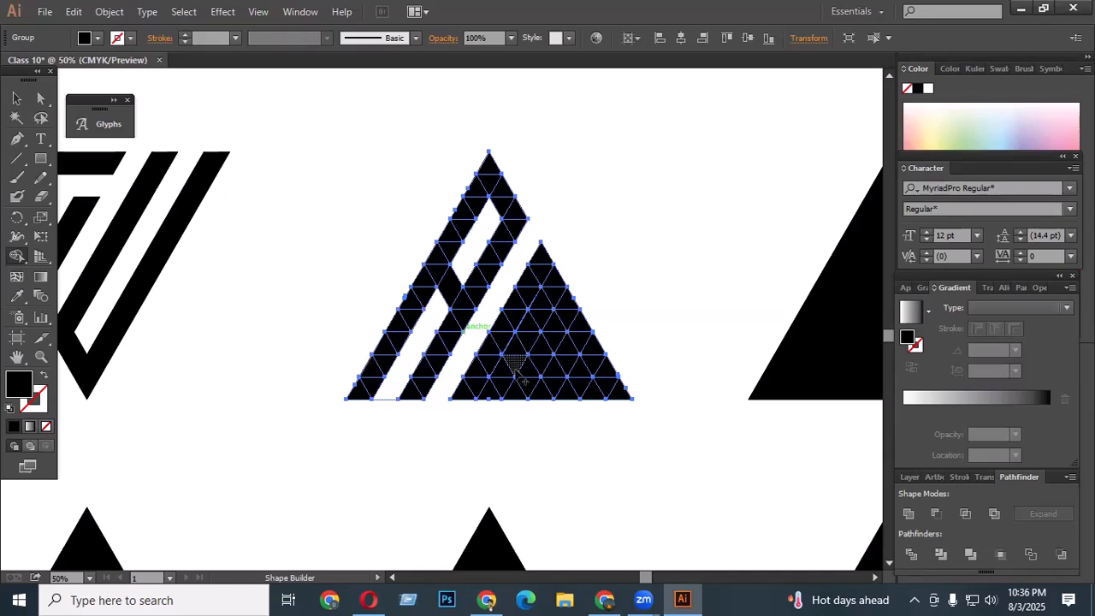
scroll(366, 356, "up", 2)
scroll(483, 374, "down", 2)
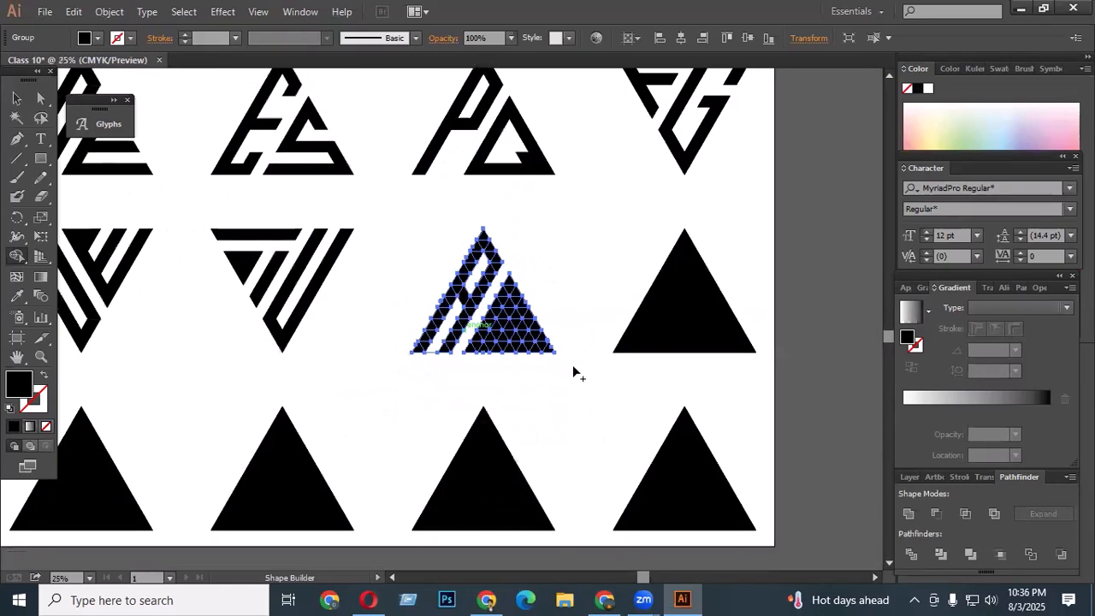
left_click(17, 98)
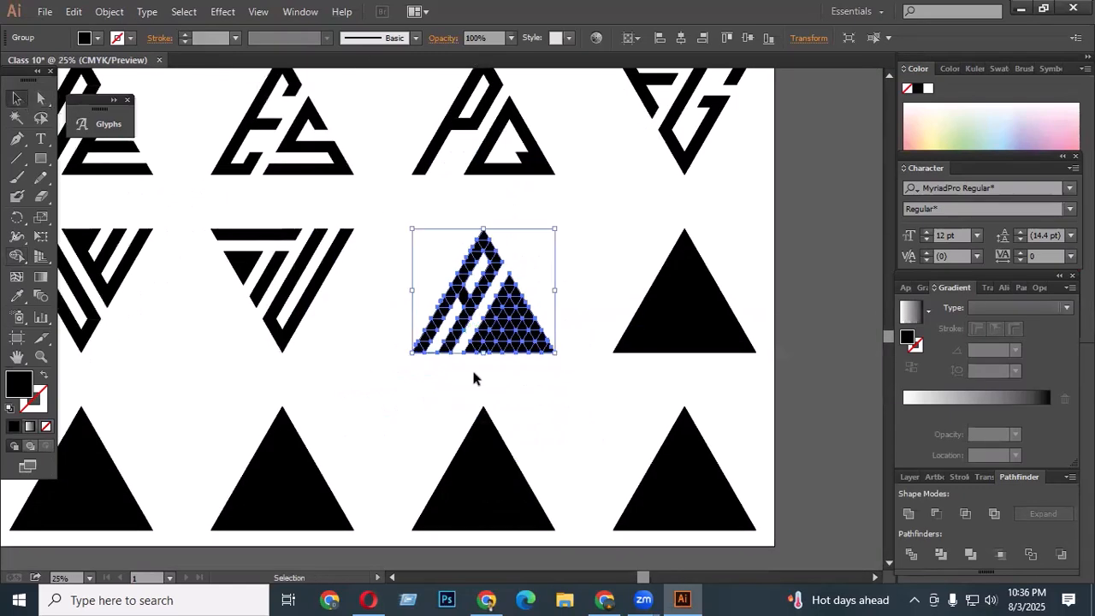
left_click(483, 382)
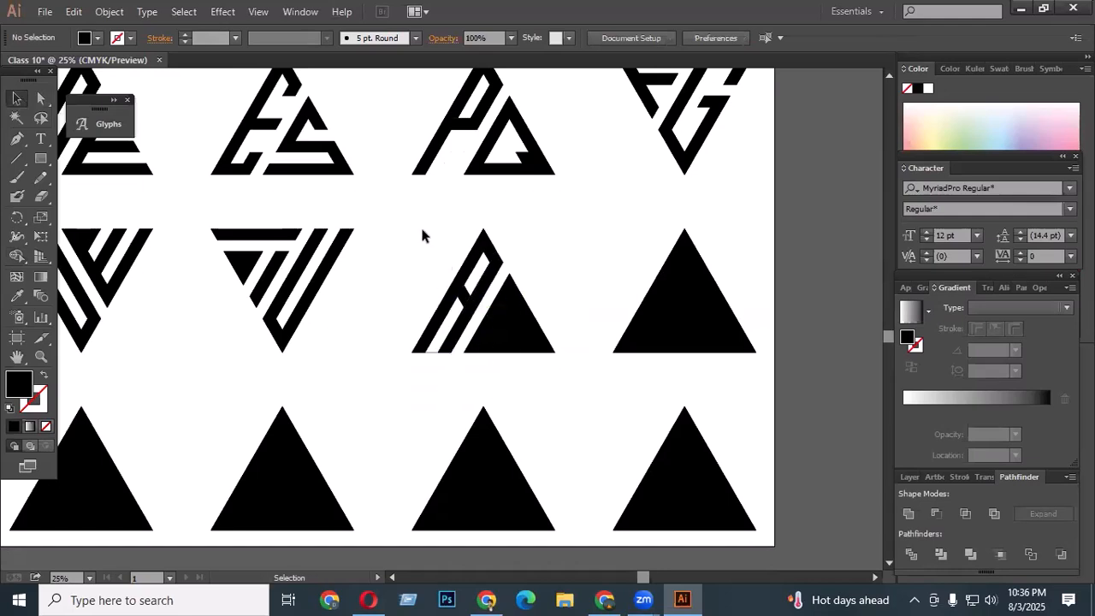
left_click_drag(398, 222, 562, 369)
scroll(472, 358, "up", 3)
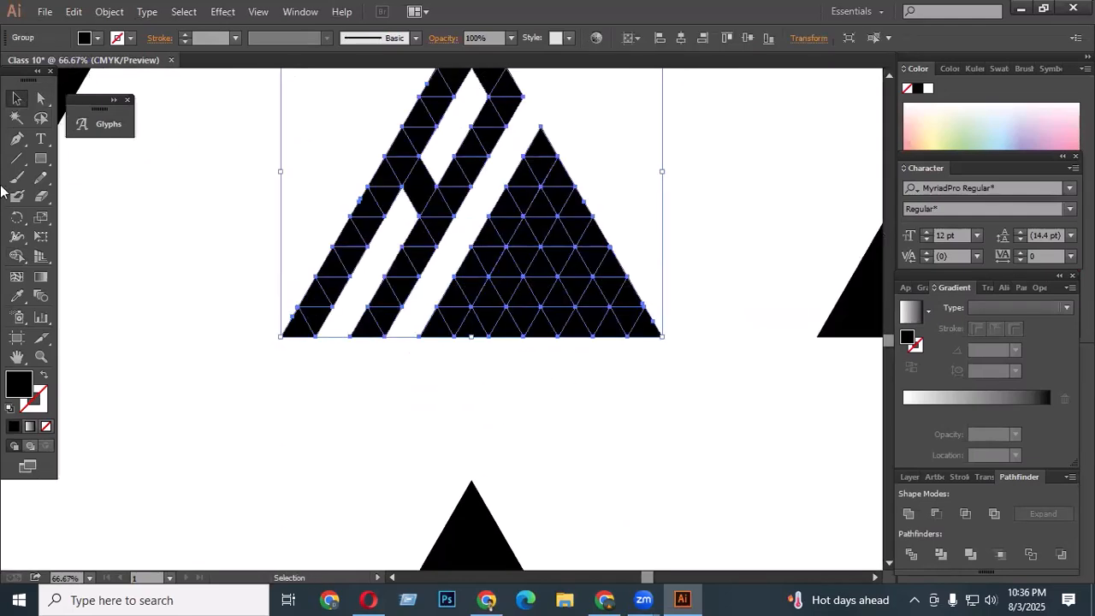
left_click(16, 256)
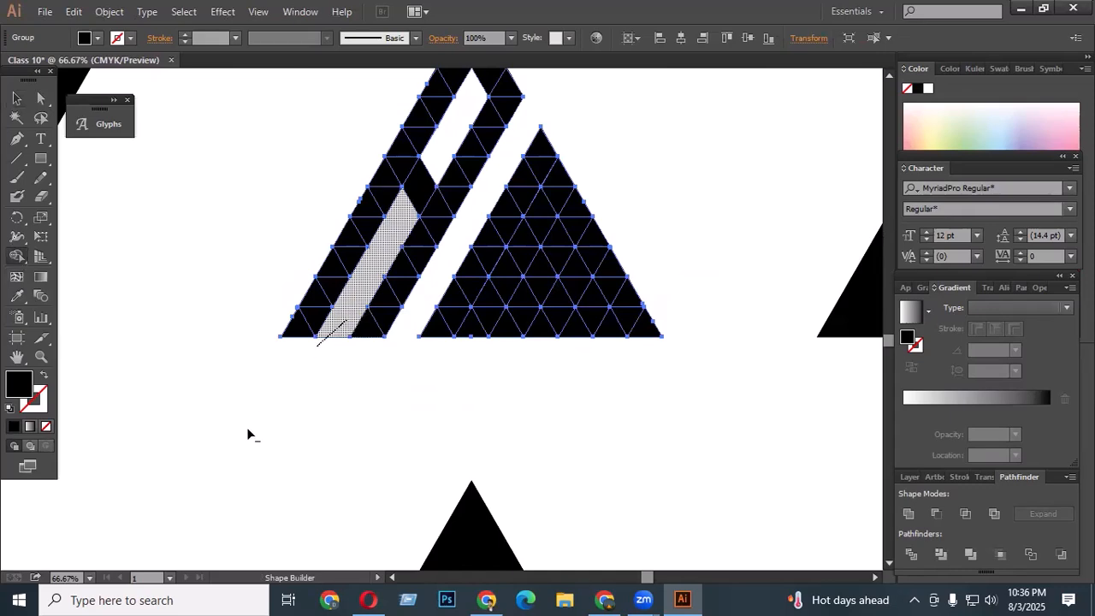
left_click(16, 99)
left_click(471, 351)
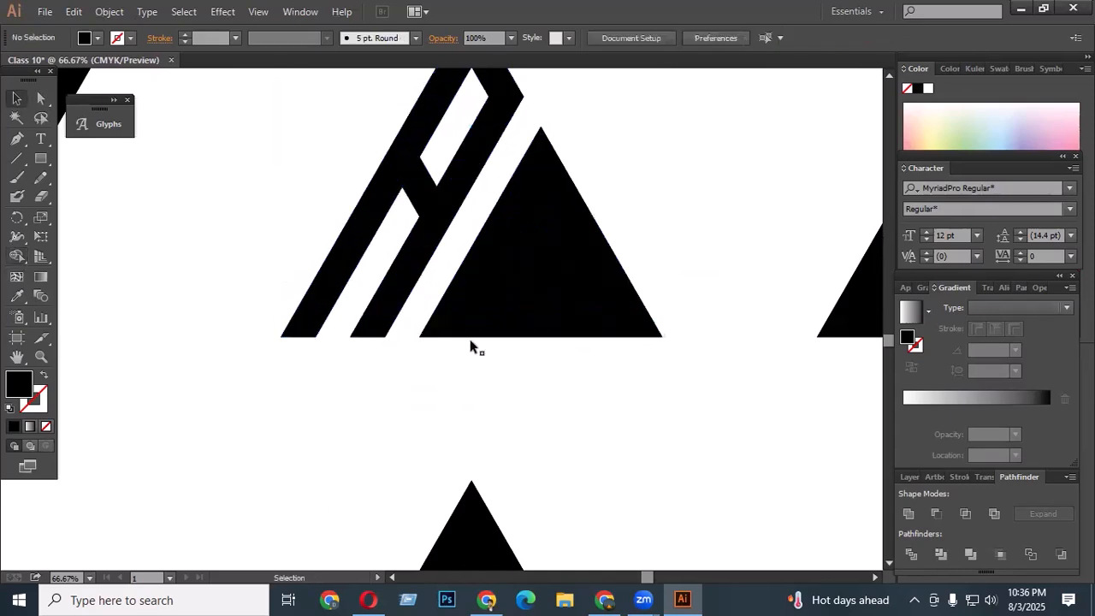
- Carve a W into the right section of the A grid by deleting strips with Shape Builder, then deselect
scroll(505, 349, "down", 3)
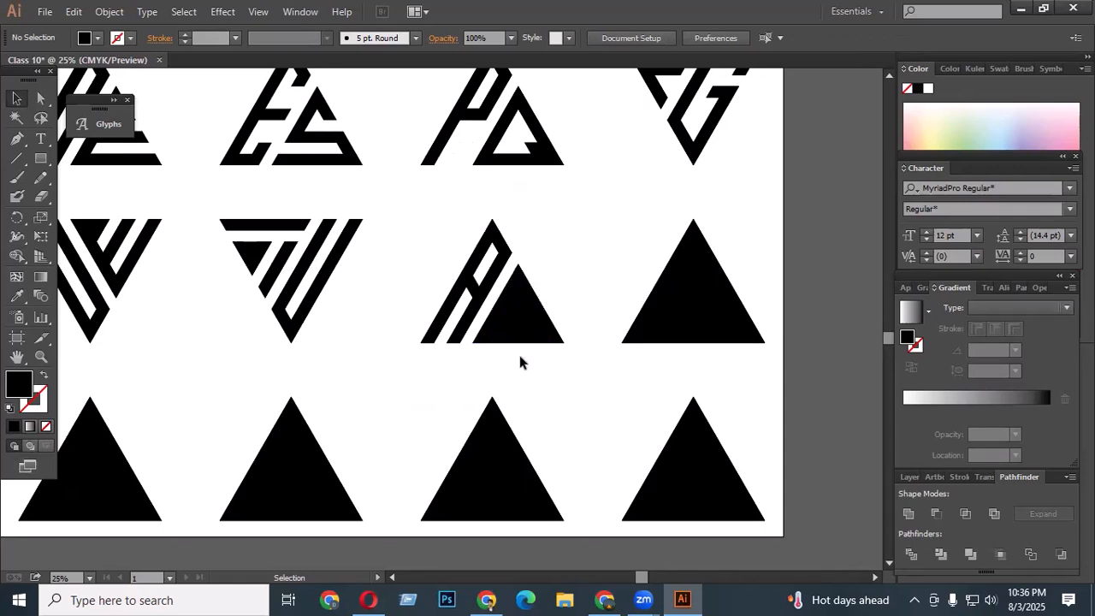
scroll(539, 359, "up", 2)
scroll(510, 294, "down", 1)
scroll(513, 354, "down", 1)
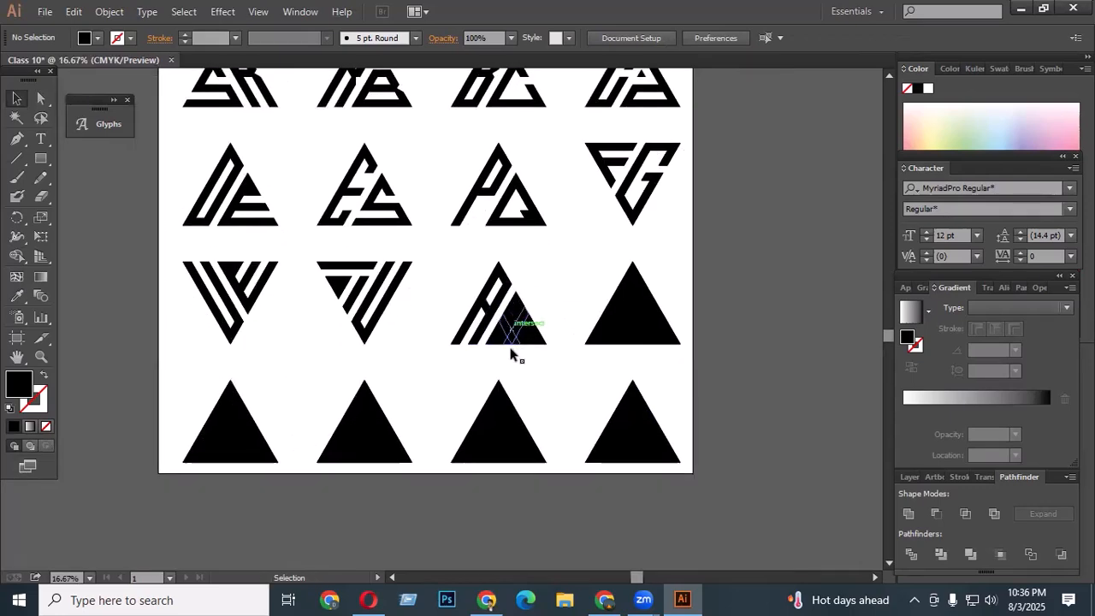
scroll(671, 322, "up", 1)
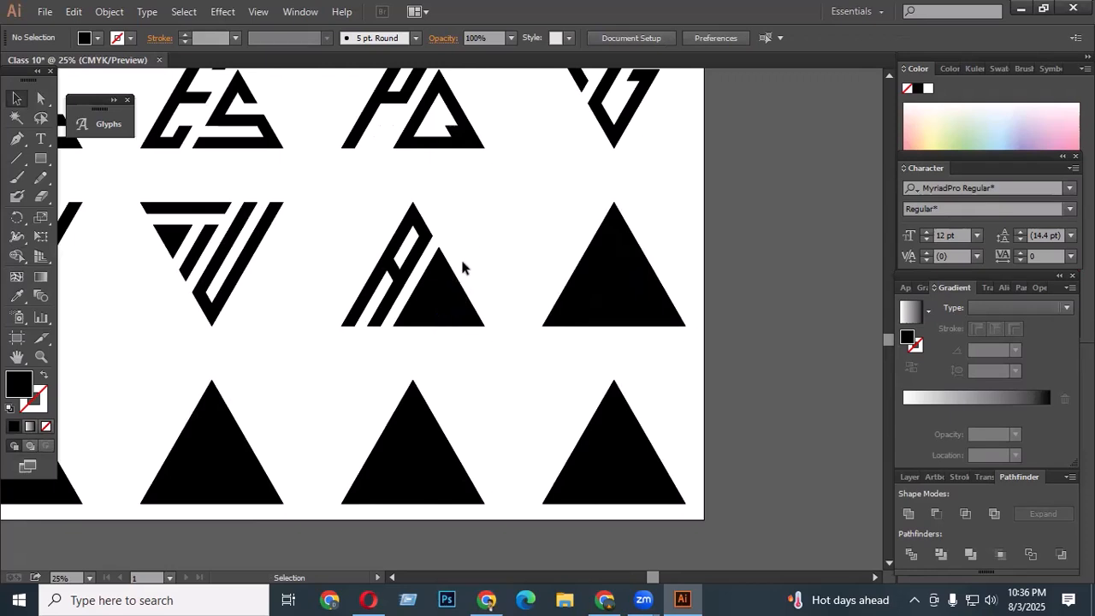
left_click_drag(335, 211, 501, 351)
scroll(441, 335, "up", 2)
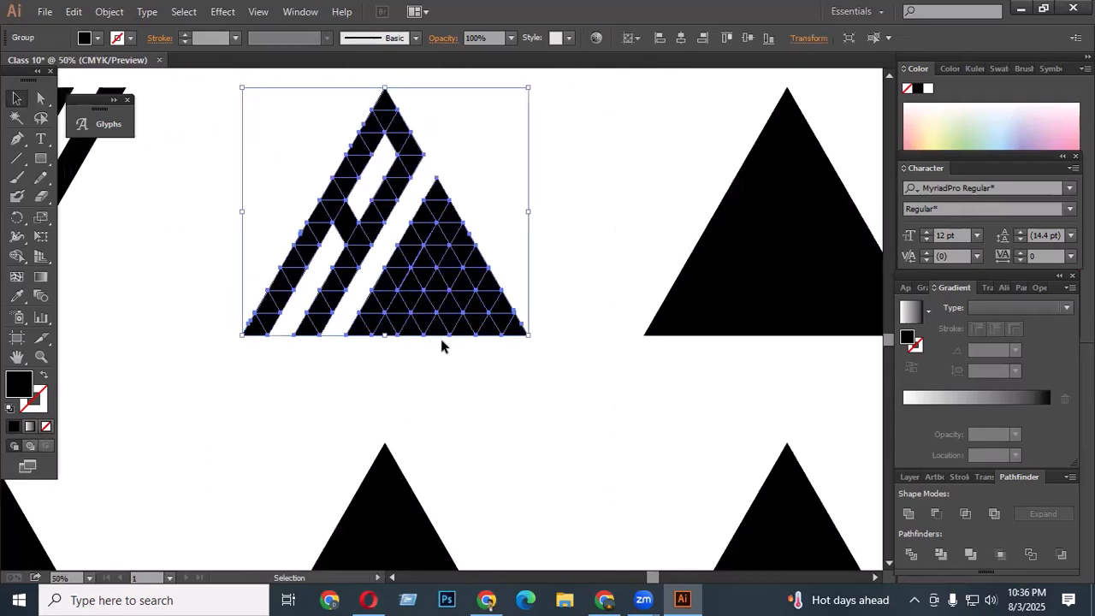
left_click(17, 256)
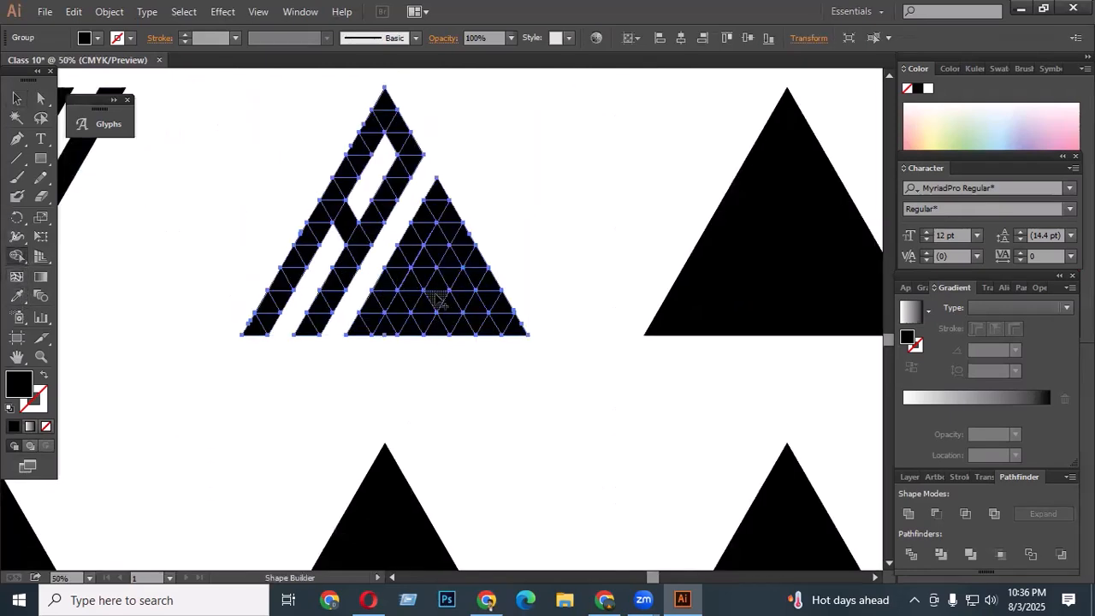
scroll(436, 297, "up", 2)
scroll(436, 304, "up", 1)
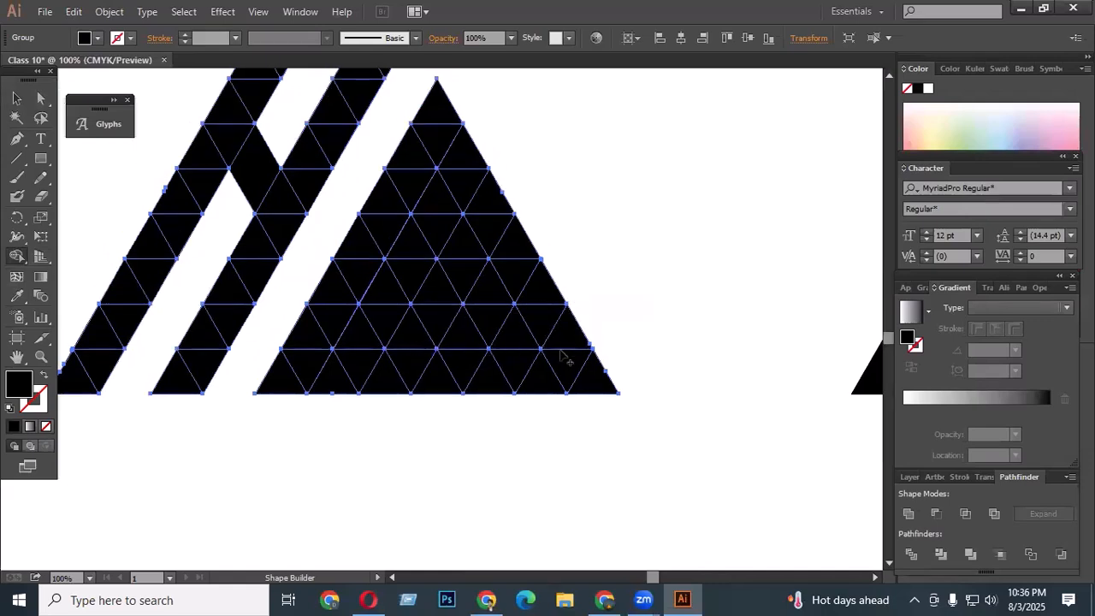
left_click_drag(581, 309, 513, 436)
mouse_move(449, 340)
left_mouse_down()
mouse_move(556, 226)
mouse_move(434, 317)
mouse_move(379, 317)
mouse_move(364, 305)
mouse_move(453, 136)
left_mouse_up()
scroll(460, 272, "up", 1)
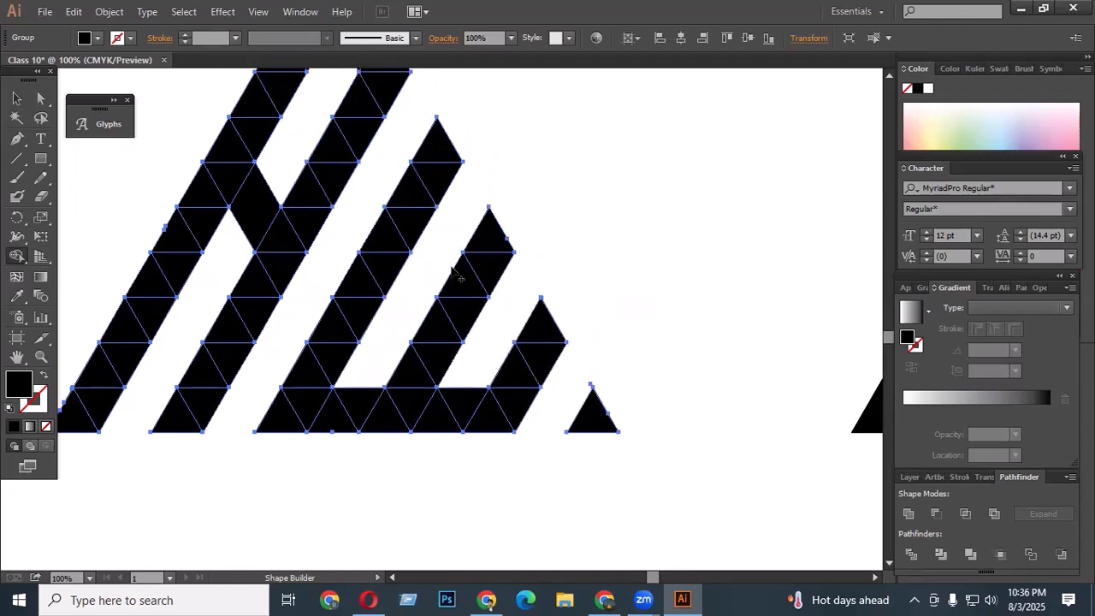
scroll(460, 342, "down", 3)
left_click(18, 97)
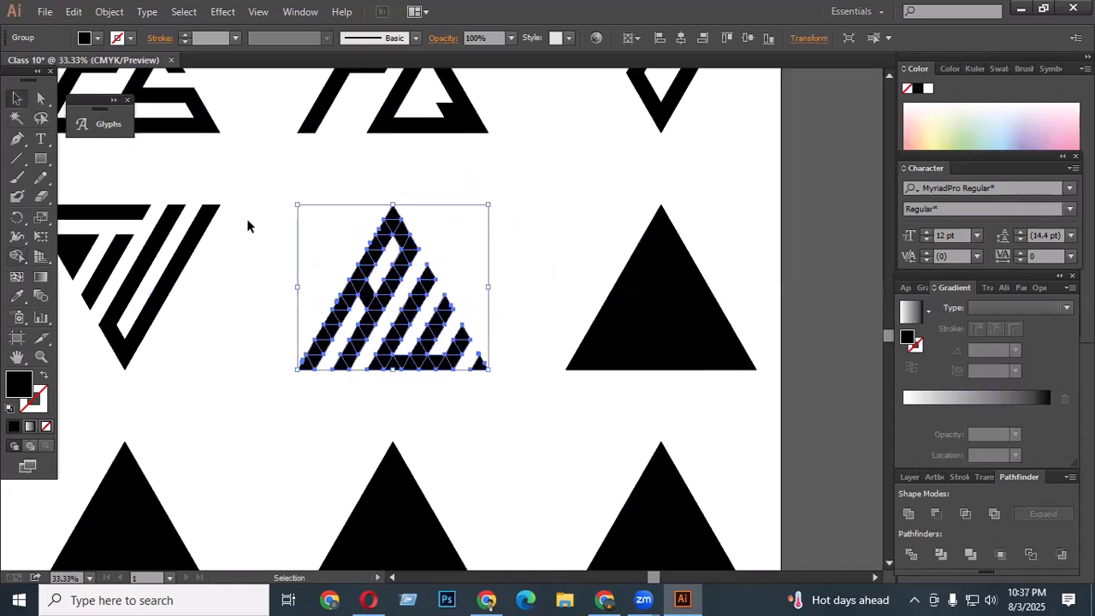
left_click(520, 485)
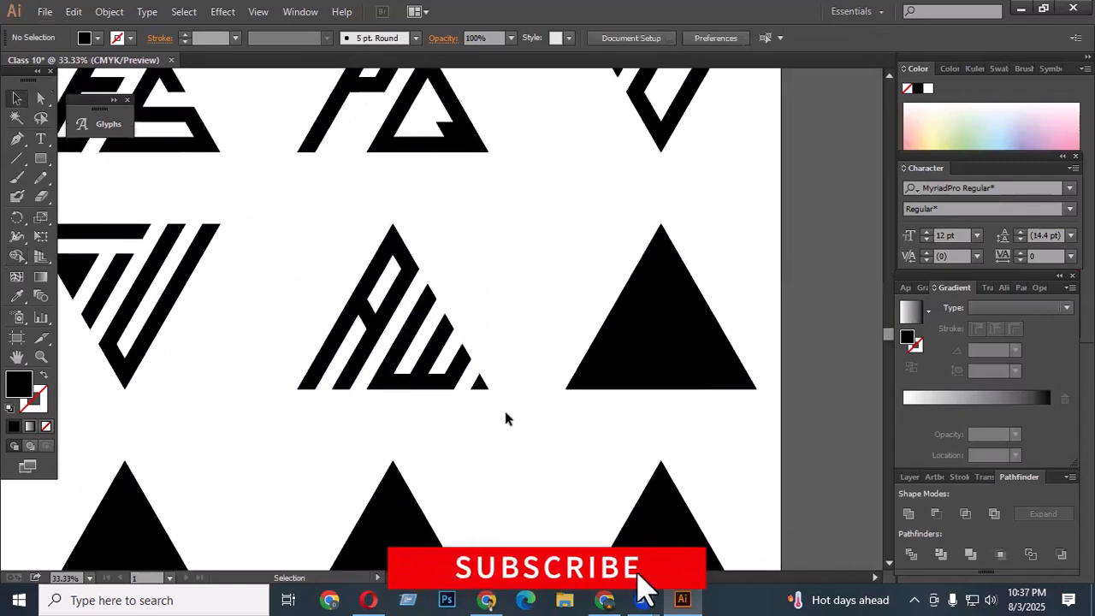
- Select the next triangle grid and rotate it 180° so it points downward
scroll(790, 298, "up", 1)
scroll(681, 318, "down", 1)
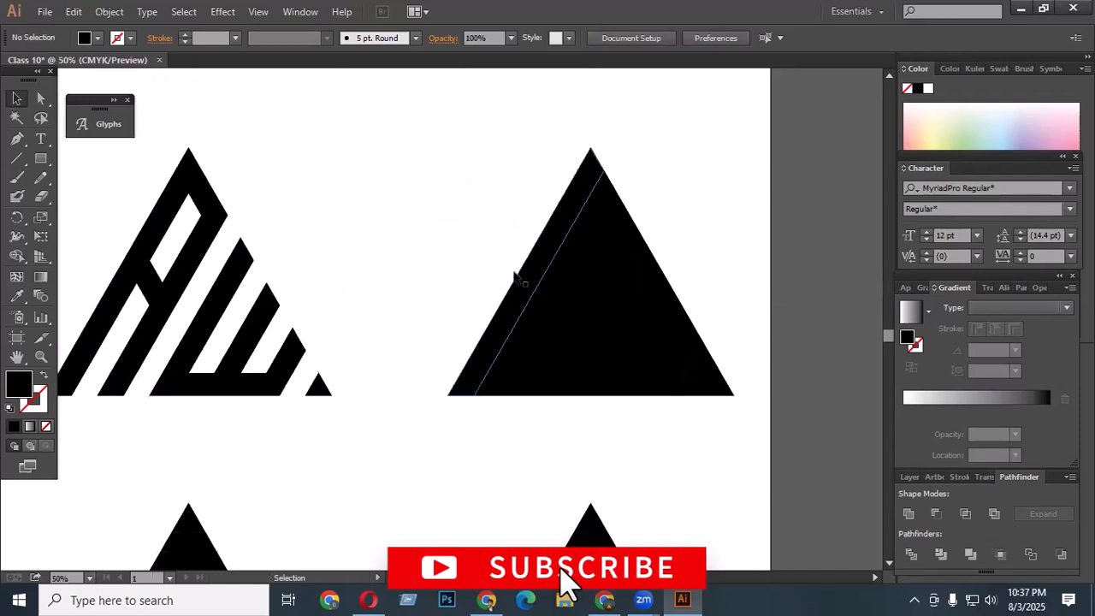
left_click_drag(393, 128, 737, 414)
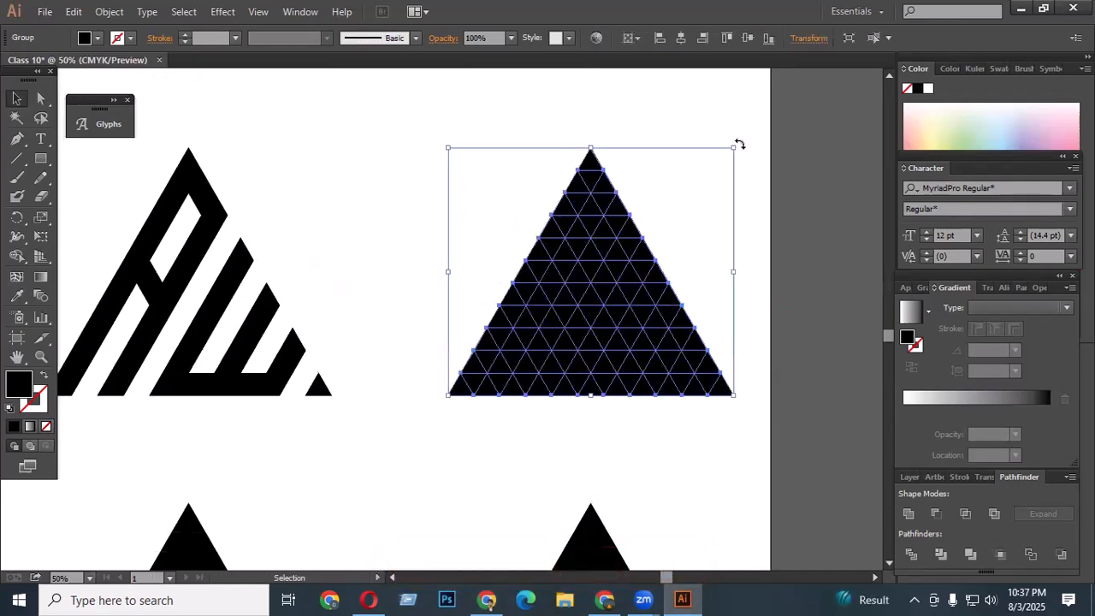
left_click_drag(735, 145, 464, 485)
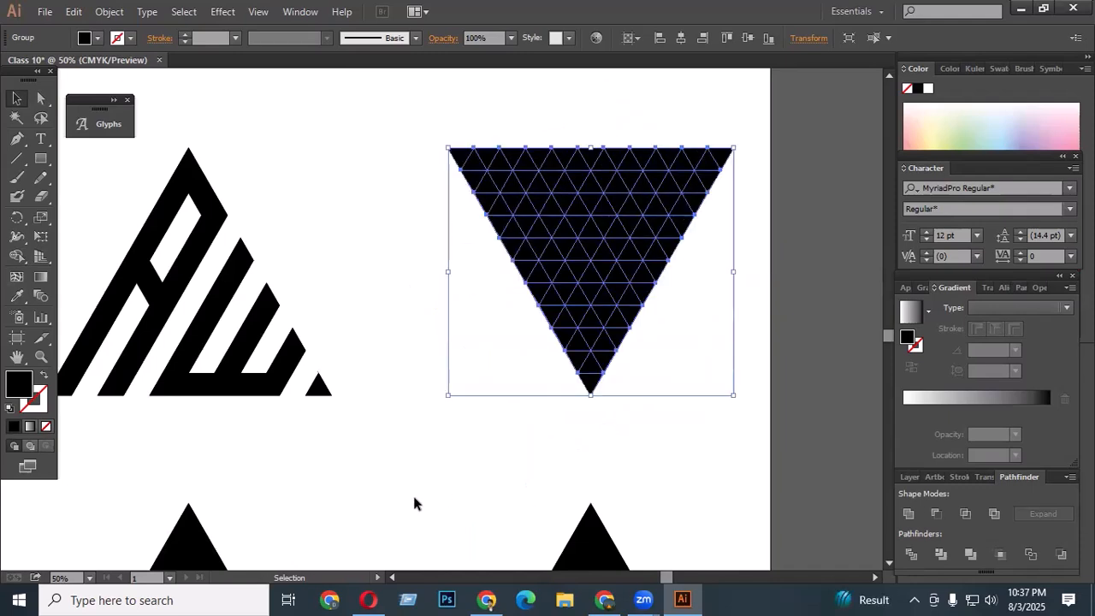
- Delete a diagonal strip, a small notch and an upper-right strip from the inverted grid with Shape Builder
left_click(17, 257)
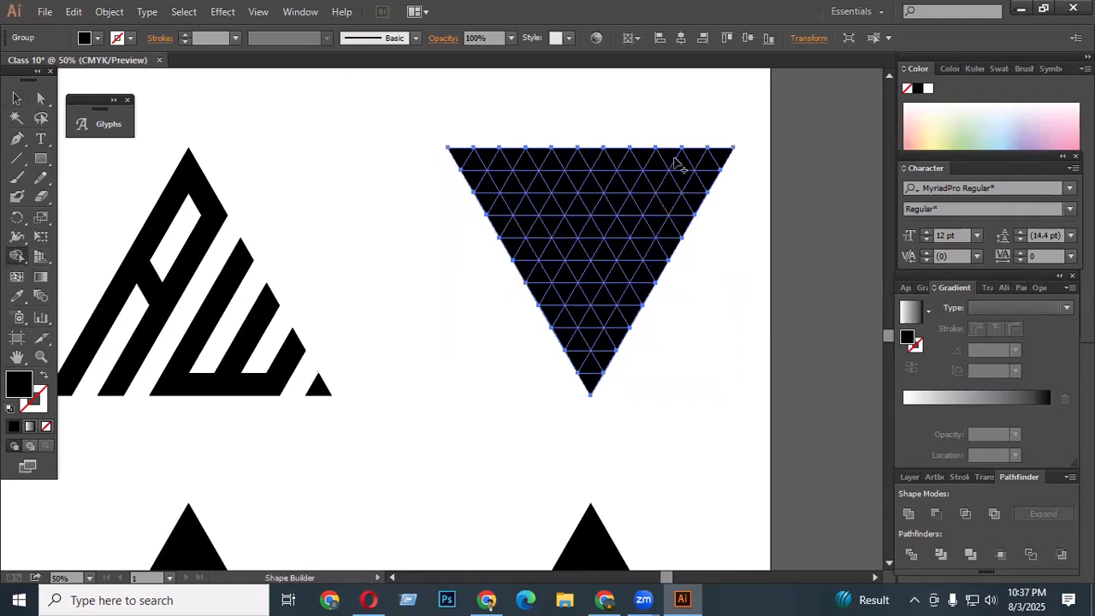
mouse_move(643, 156)
left_mouse_down()
mouse_move(530, 367)
mouse_move(476, 402)
left_mouse_up()
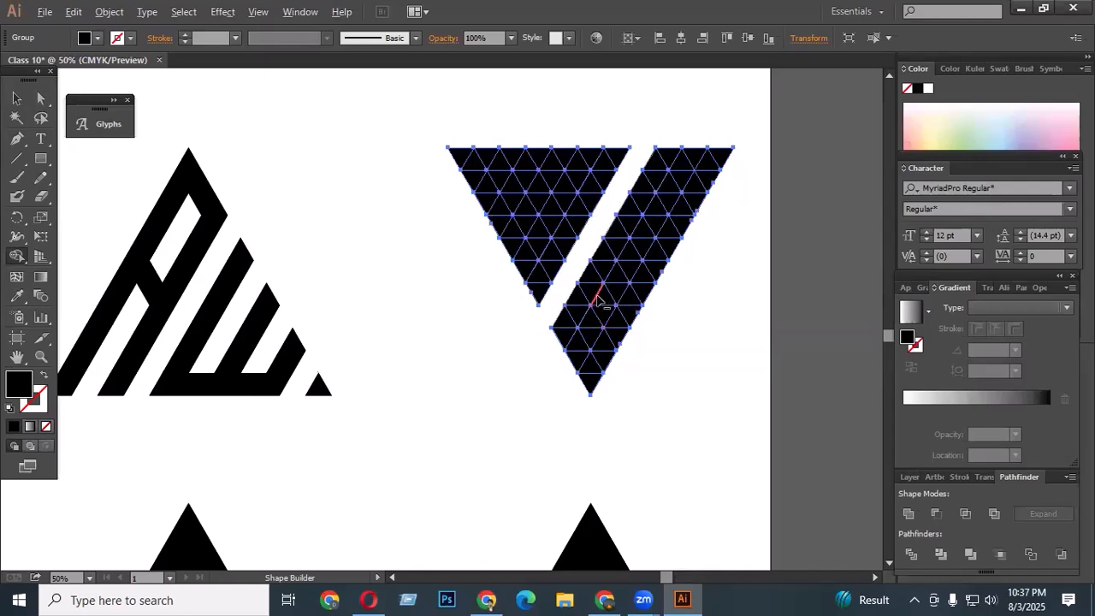
mouse_move(597, 322)
left_mouse_down()
mouse_move(602, 297)
mouse_move(616, 299)
left_mouse_up()
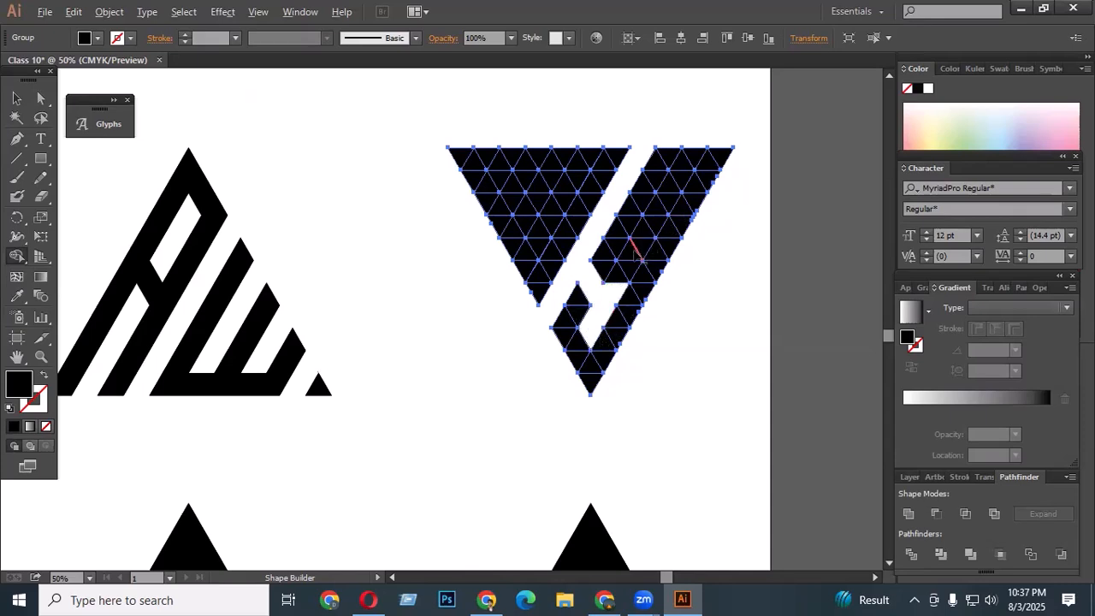
left_click_drag(629, 254, 701, 139)
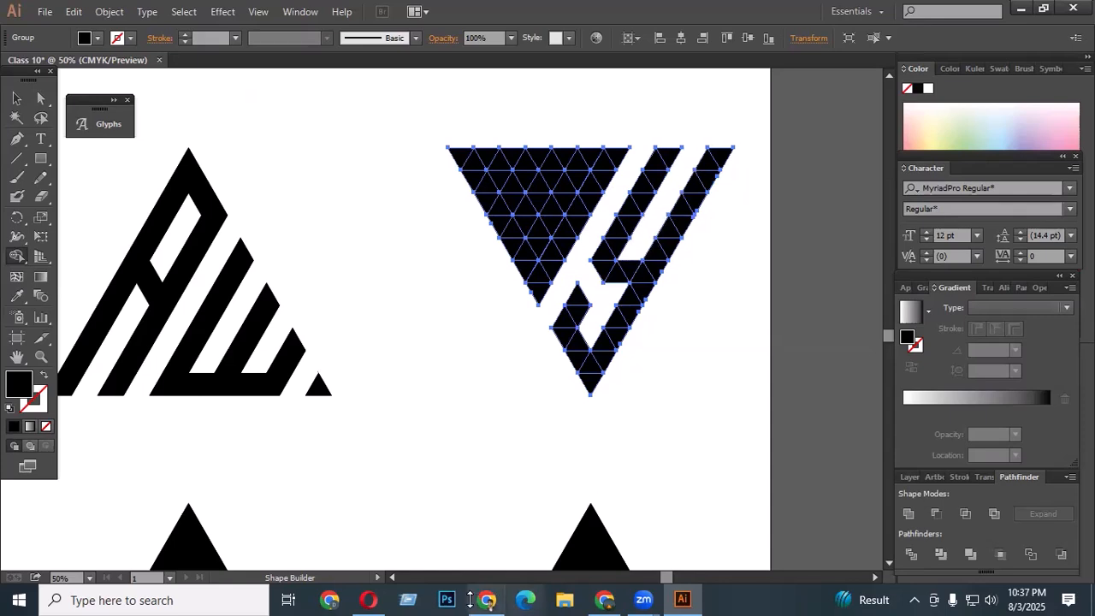
- Undo the last Shape Builder deletion on the inverted grid
mouse_move(467, 600)
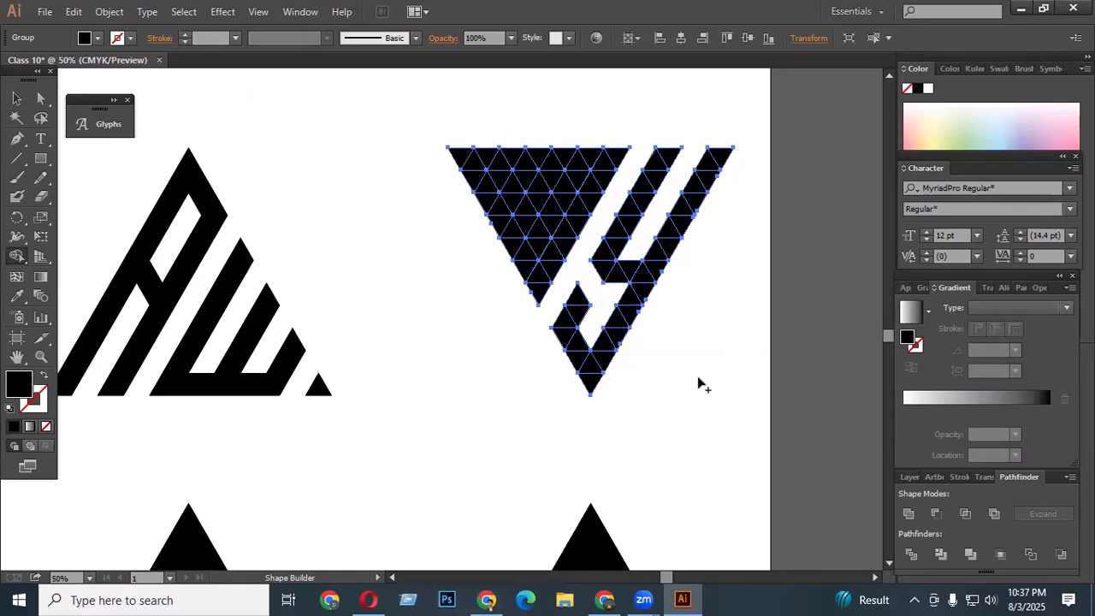
scroll(655, 313, "up", 1)
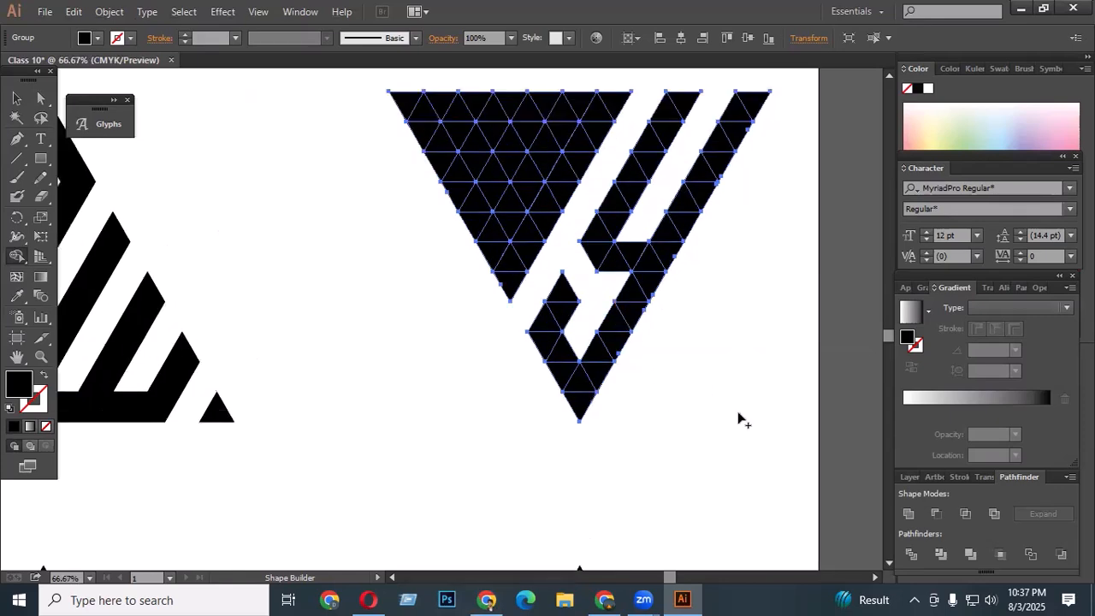
scroll(513, 79, "up", 1)
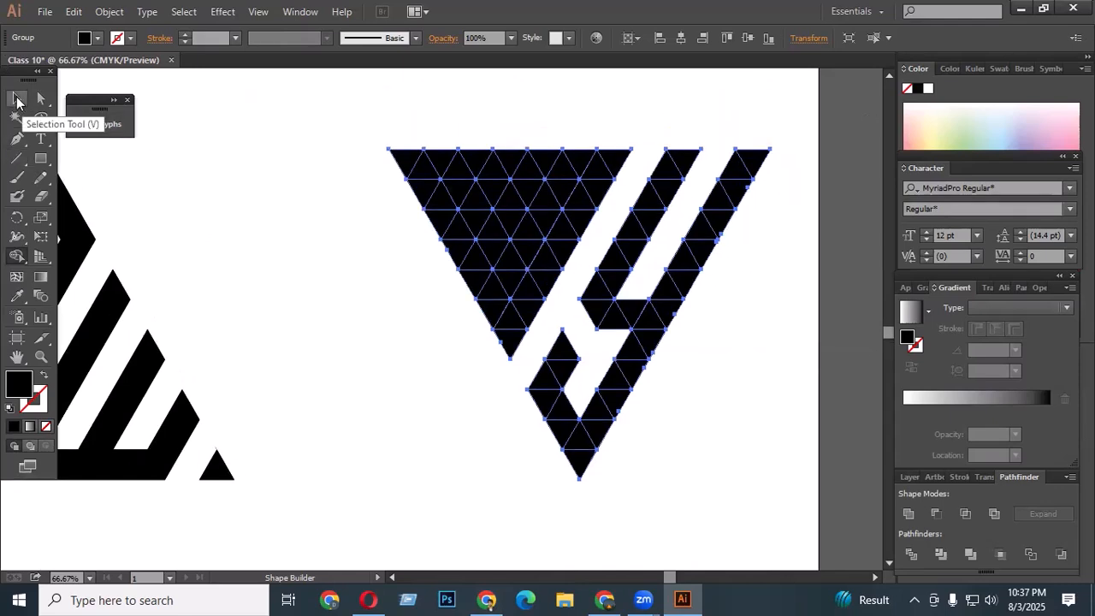
left_click(17, 99)
key("ctrl+z")
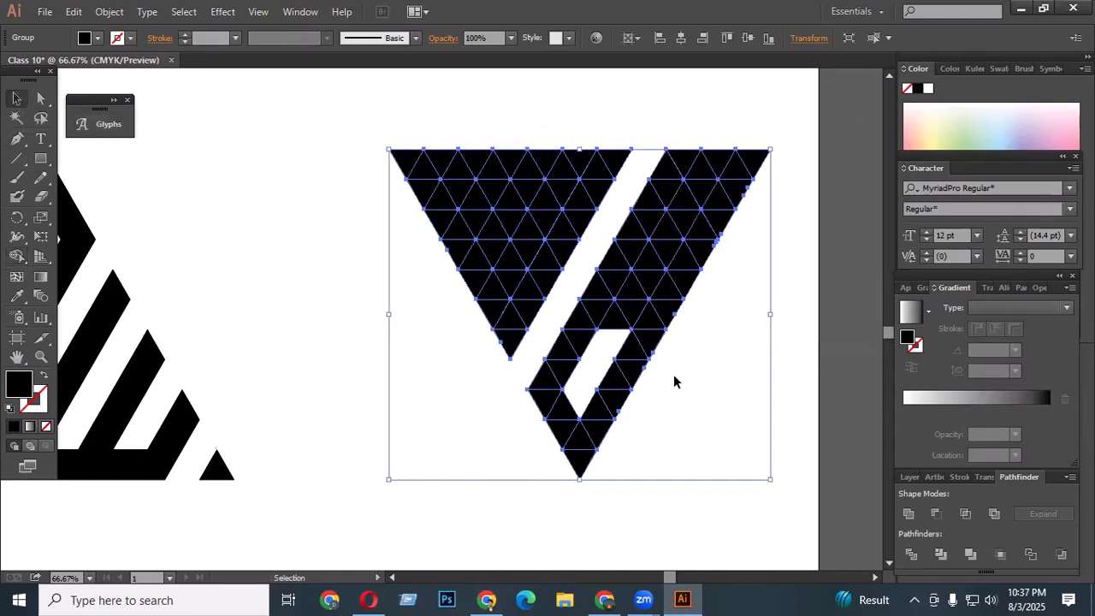
- Form a Y by deleting a horizontal gap and an upper diagonal strip with Shape Builder, undoing one stray click
left_click(16, 255)
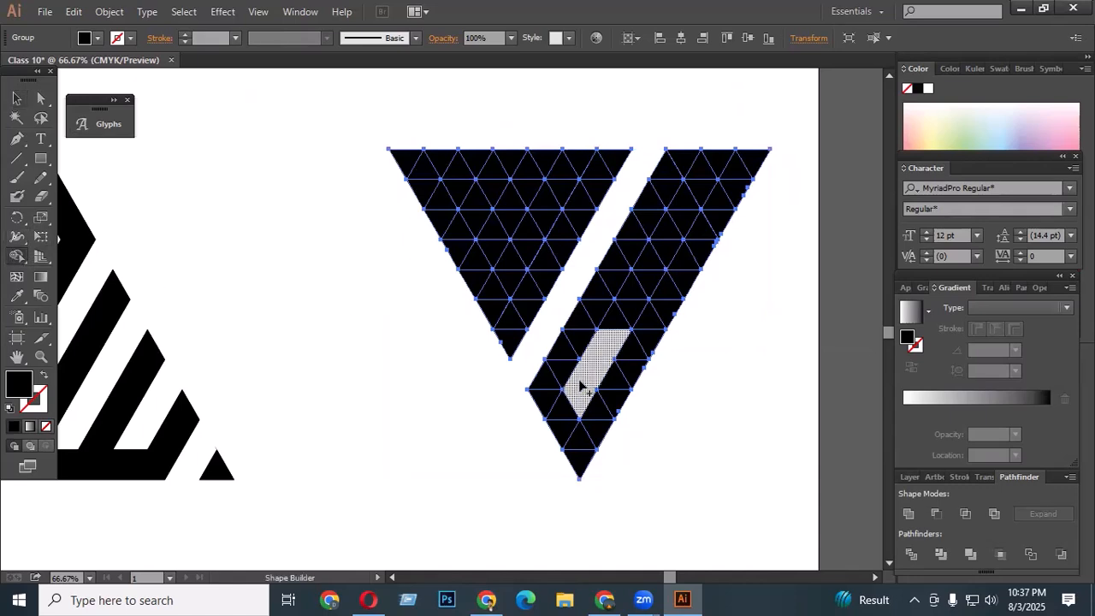
left_click_drag(561, 345, 631, 344)
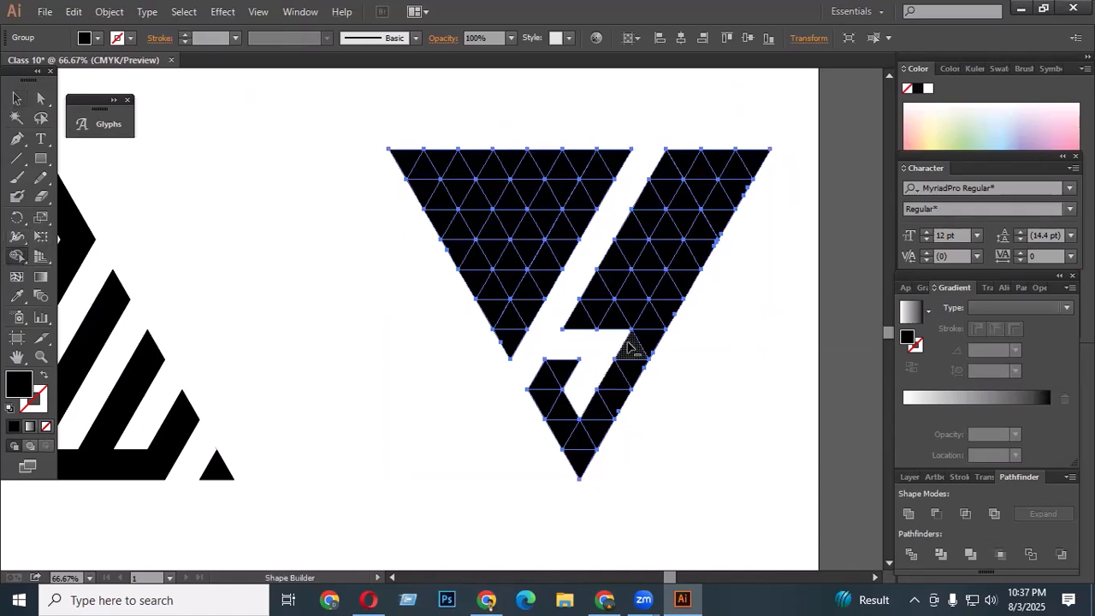
mouse_move(637, 286)
left_mouse_down()
mouse_move(689, 215)
mouse_move(726, 129)
left_mouse_up()
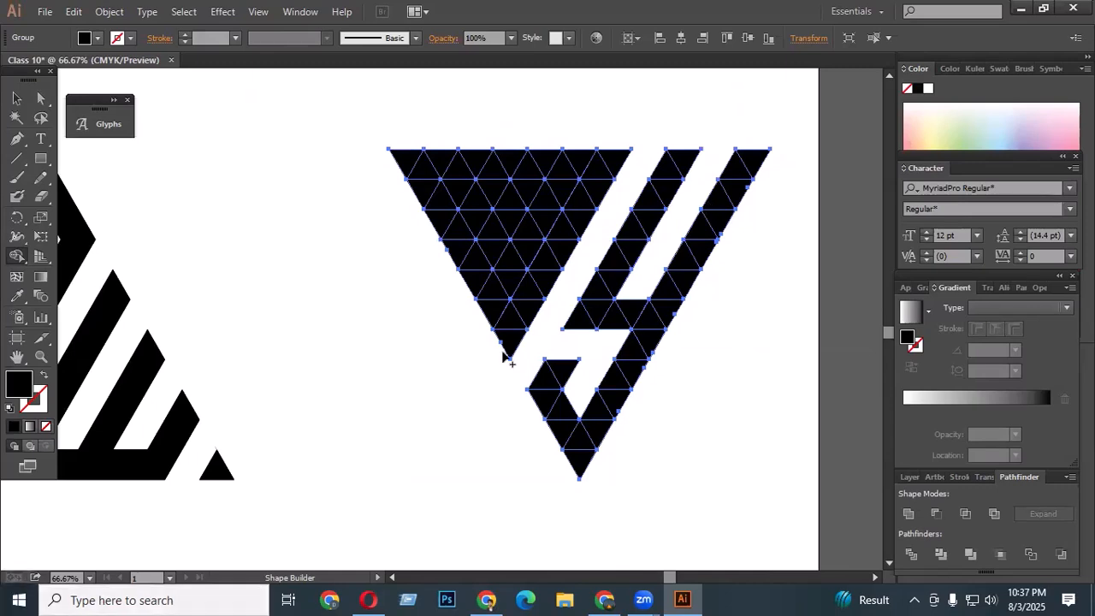
left_click(587, 325, "alt")
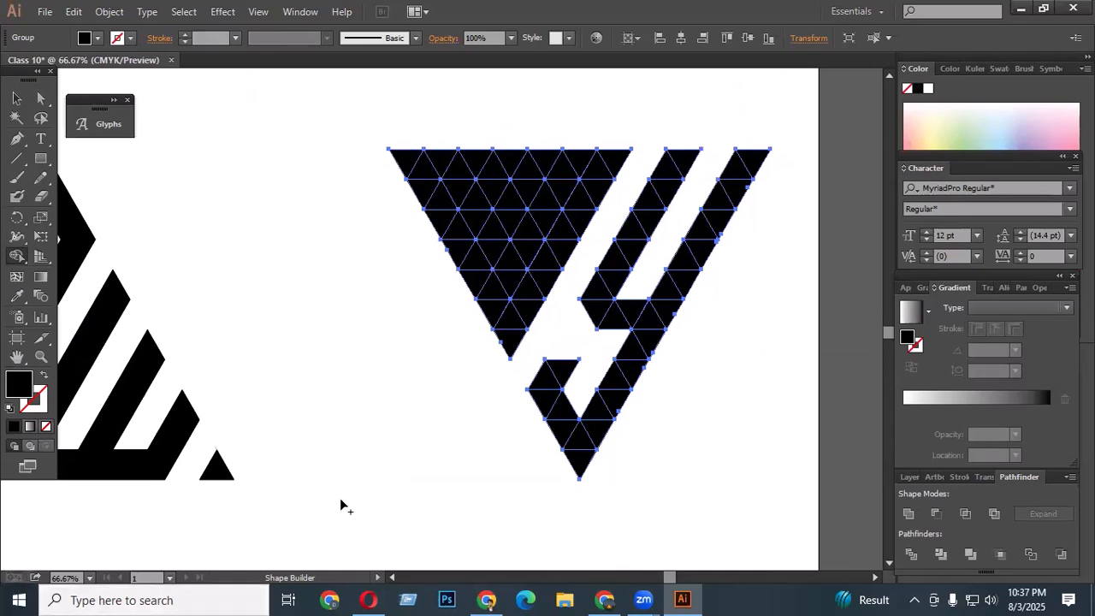
key("ctrl+z")
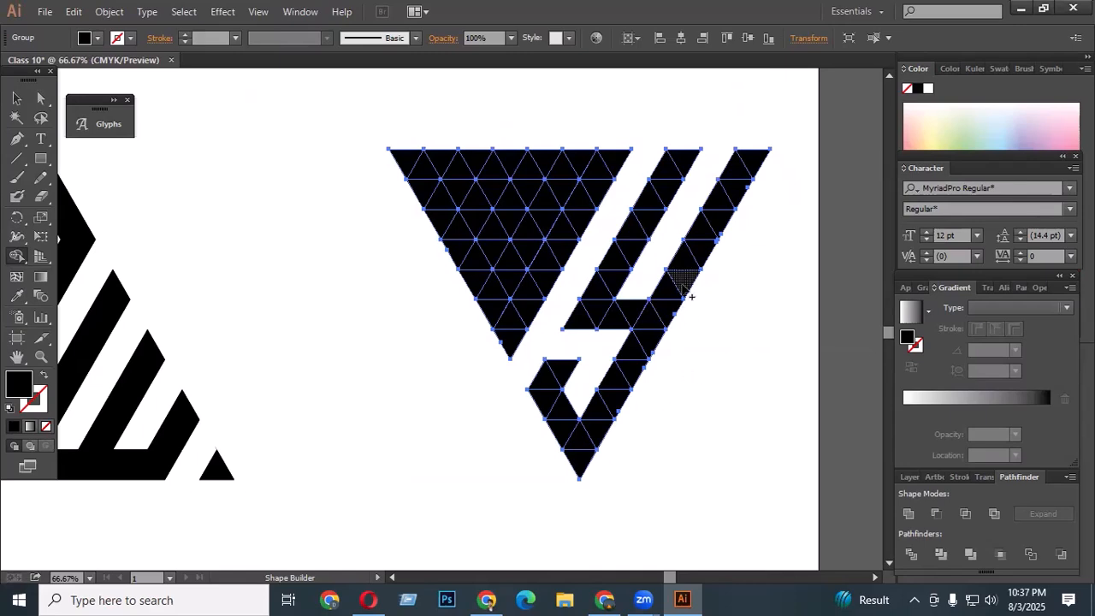
- Select the Y grid group and review the lettermark set on the artboard
scroll(629, 329, "down", 1)
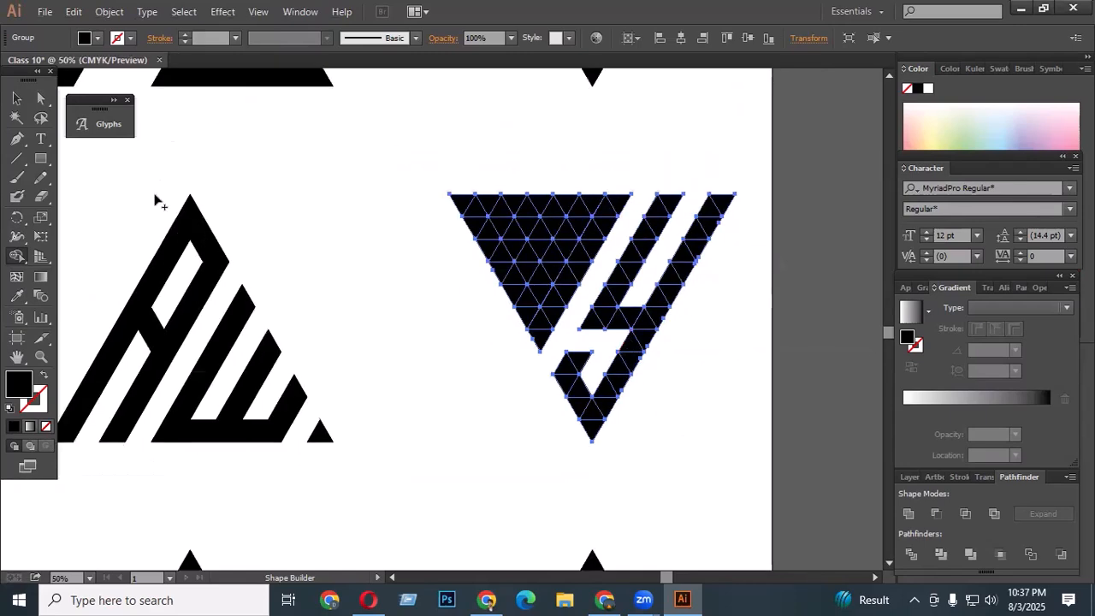
left_click(16, 98)
left_click(564, 334)
scroll(564, 334, "down", 3)
scroll(502, 343, "down", 1)
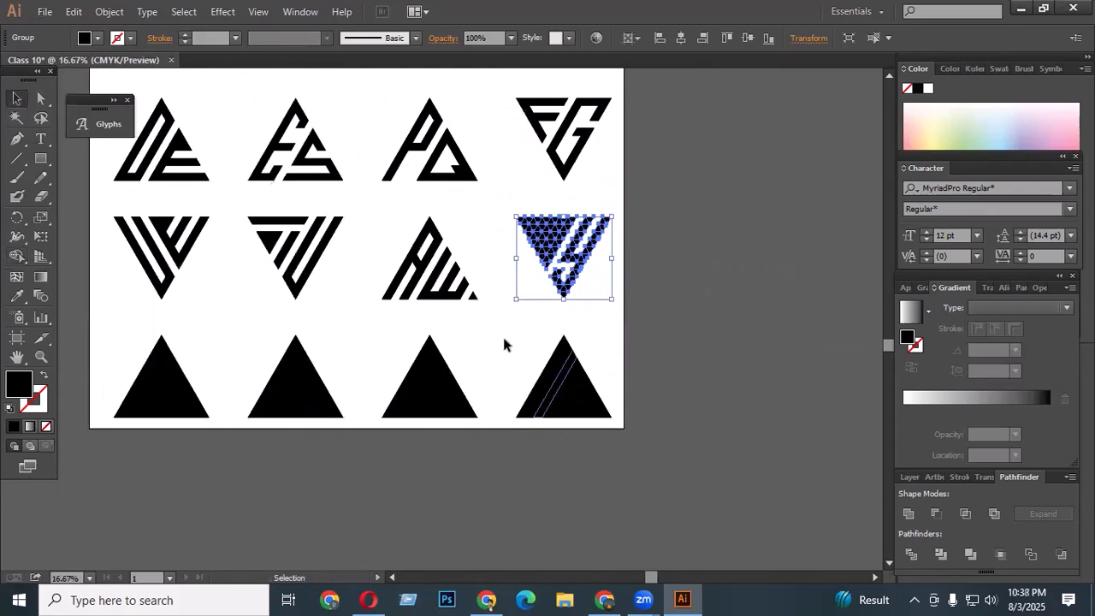
scroll(579, 330, "up", 3)
scroll(572, 438, "down", 3)
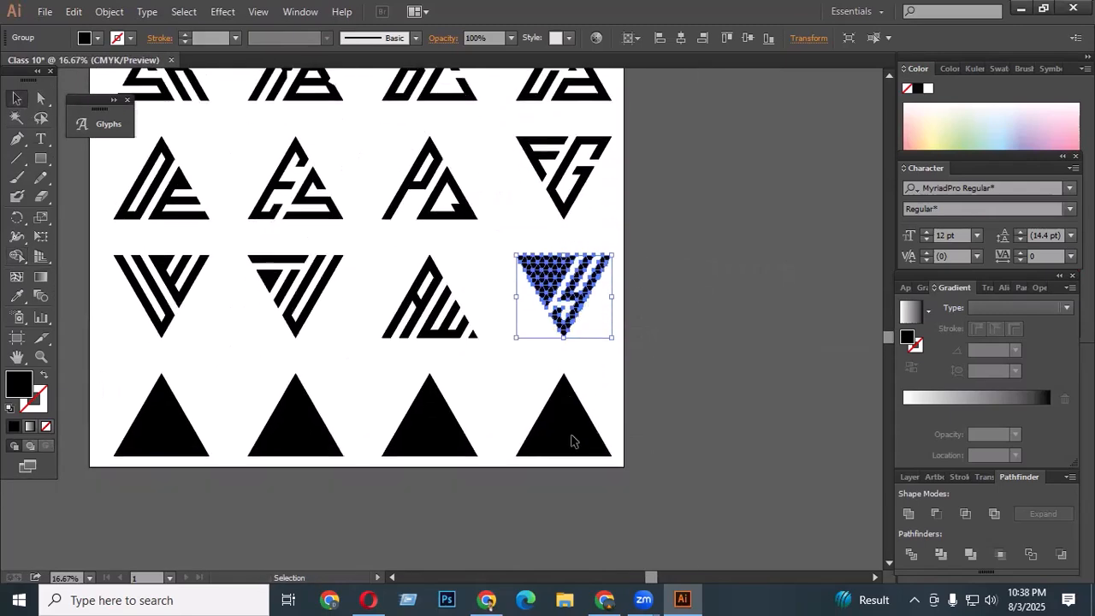
scroll(633, 359, "up", 2)
scroll(601, 277, "up", 1)
scroll(603, 279, "up", 1)
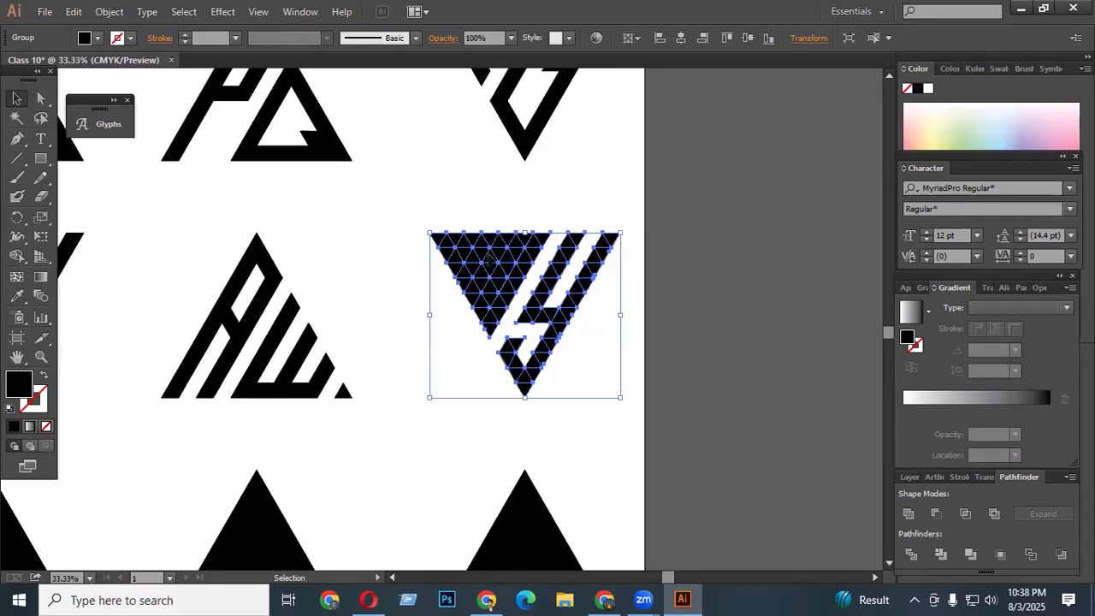
scroll(513, 359, "down", 3)
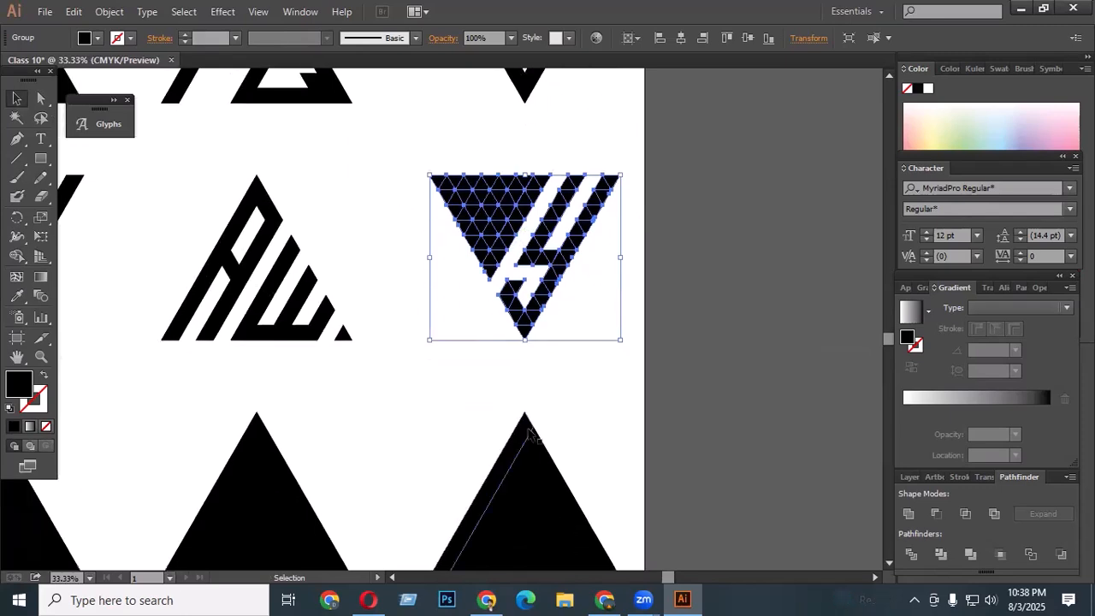
- Move the last triangle grid to the right, off the artboard
left_click(538, 484)
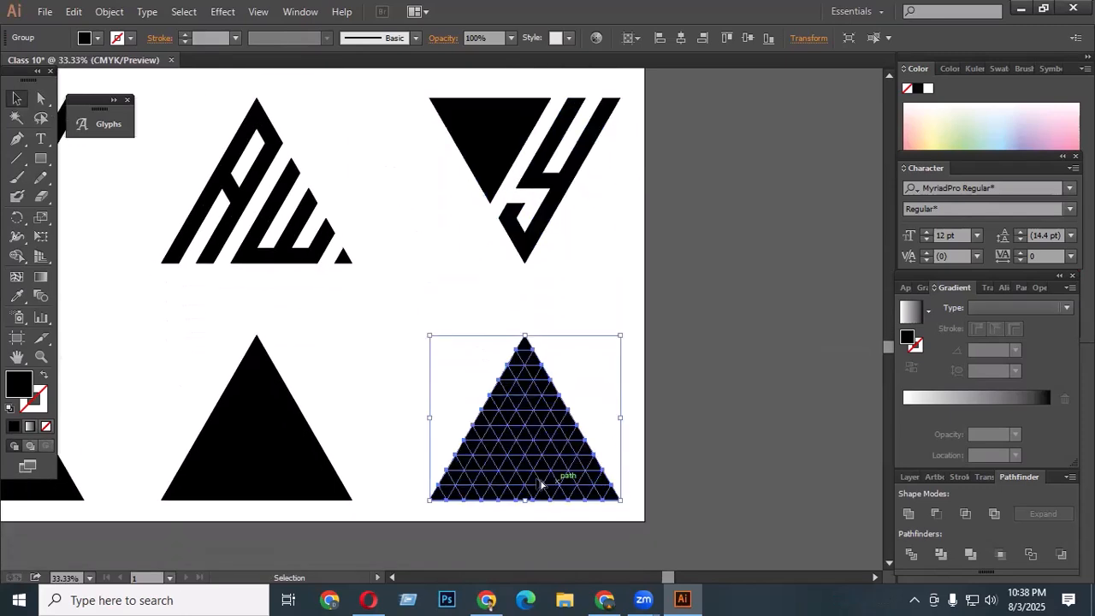
left_click_drag(538, 484, 841, 359)
scroll(493, 376, "up", 3)
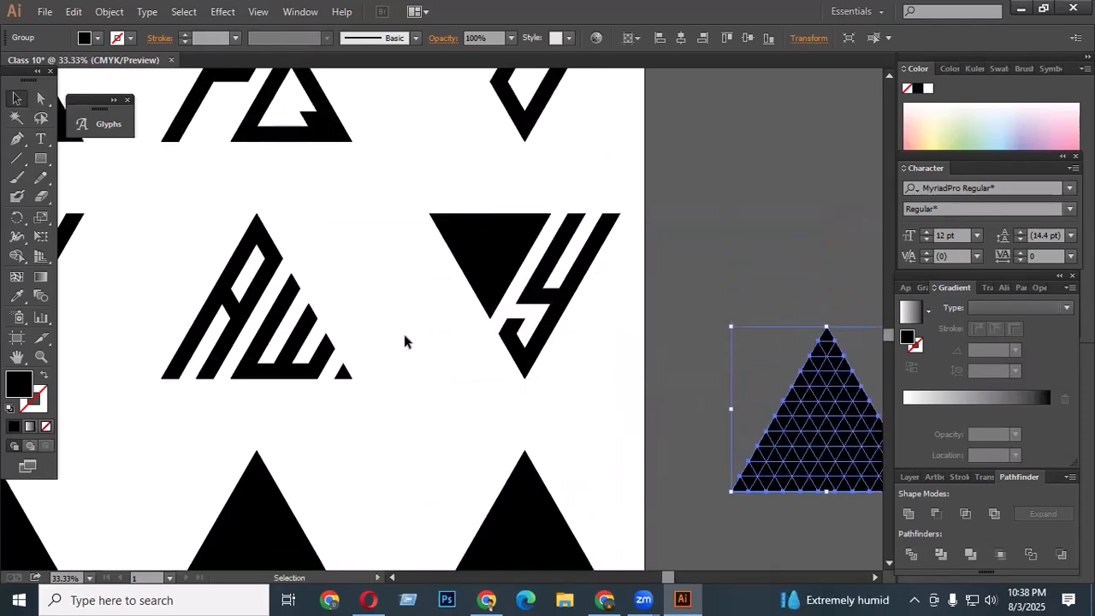
scroll(450, 313, "up", 2)
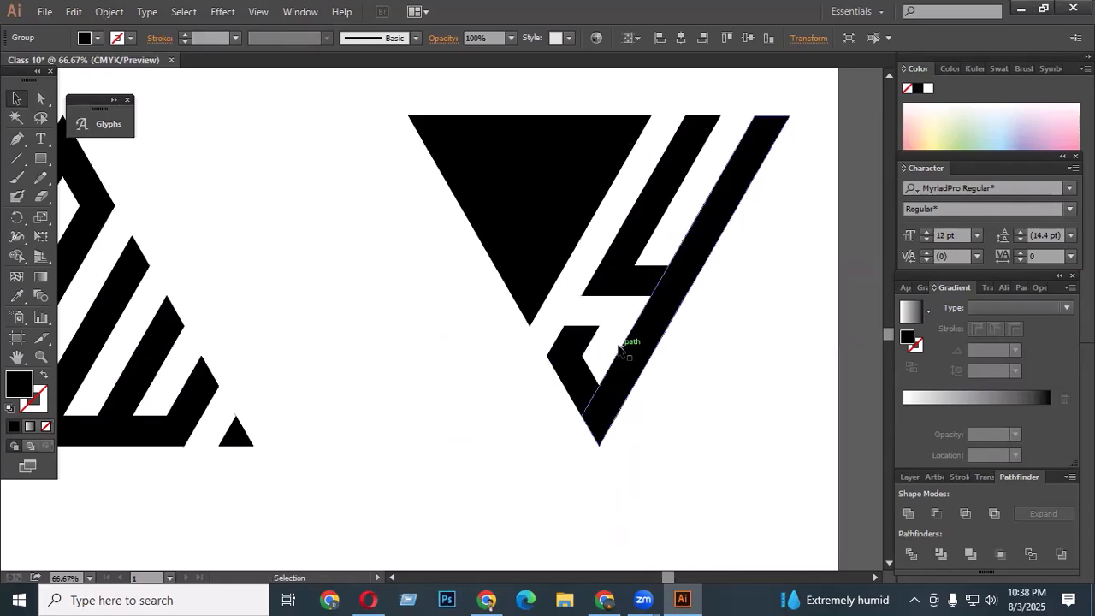
scroll(621, 349, "down", 2)
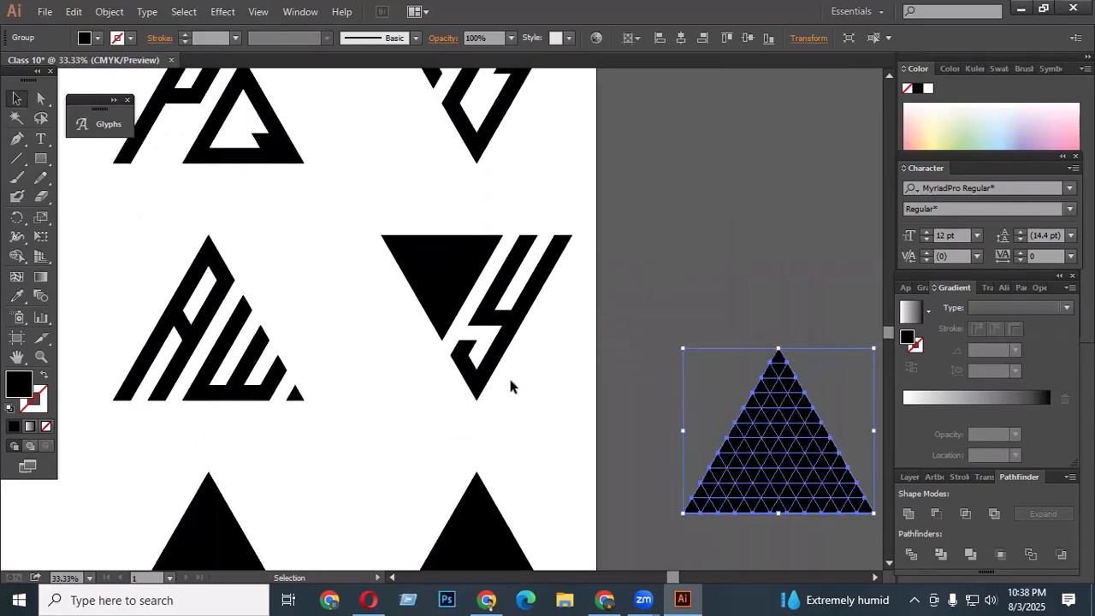
scroll(604, 348, "down", 5)
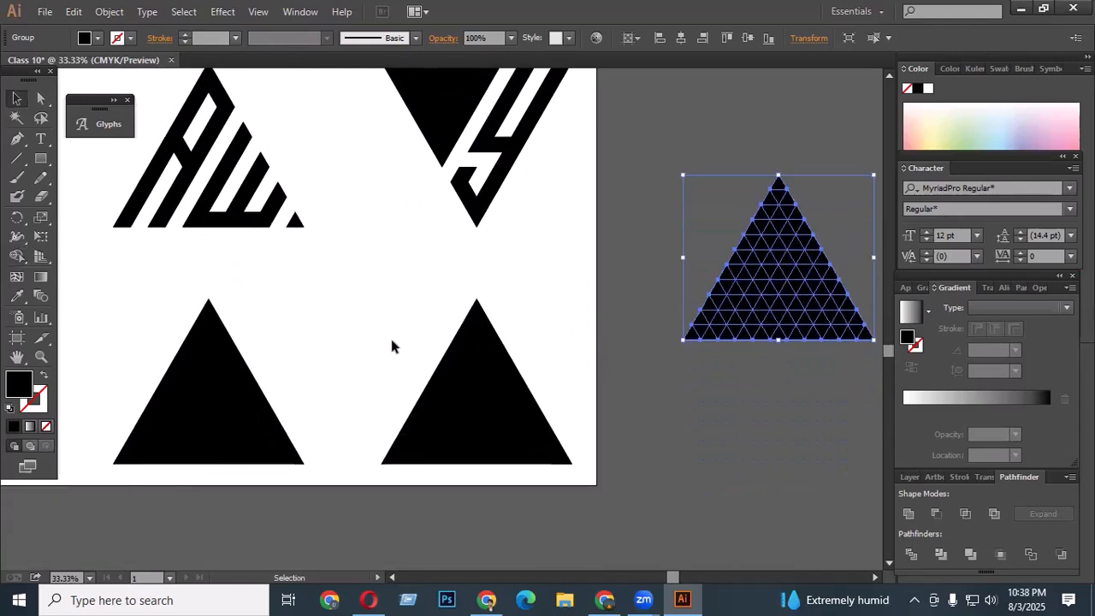
scroll(401, 349, "down", 2)
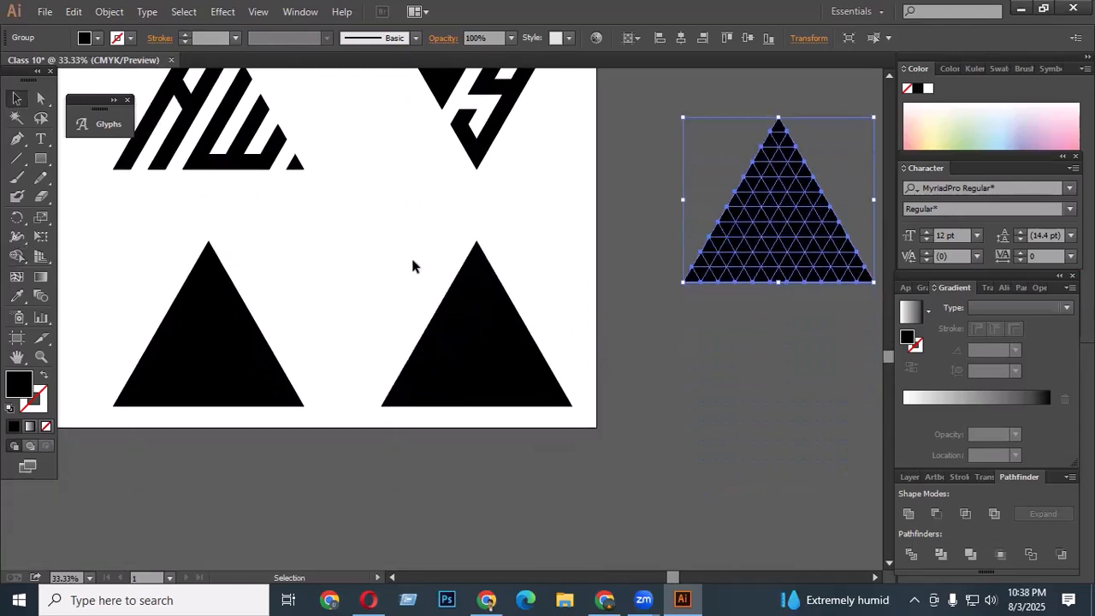
left_click_drag(361, 210, 568, 408)
scroll(604, 371, "down", 3)
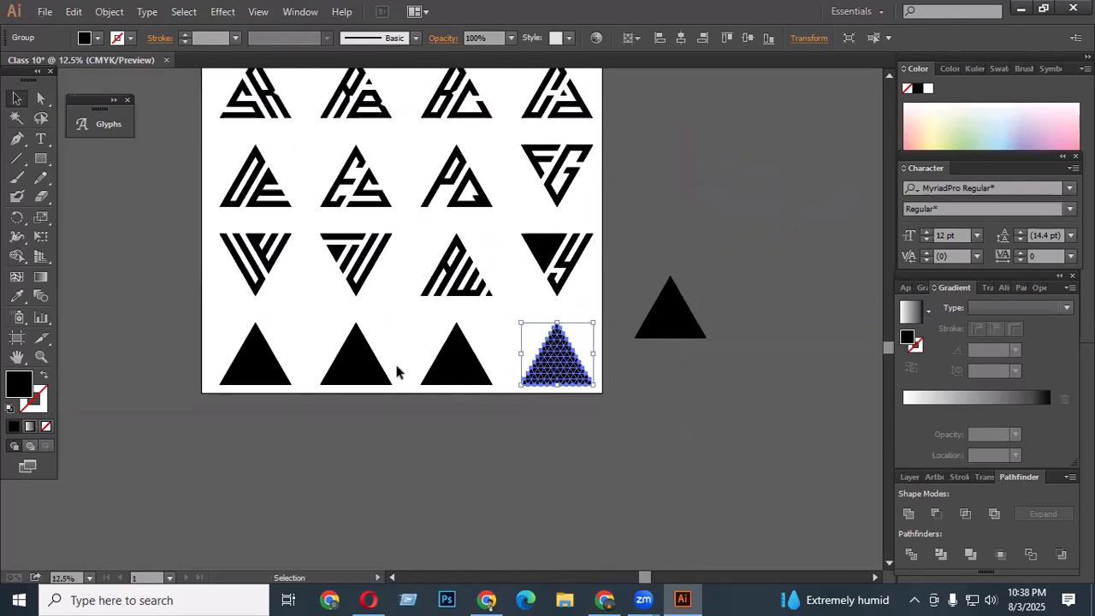
- Carve two horizontal gaps into the left side of the Y grid with Shape Builder to form an S beside the Y
scroll(162, 374, "up", 1)
scroll(162, 380, "up", 2)
scroll(317, 376, "down", 3)
scroll(646, 256, "up", 5)
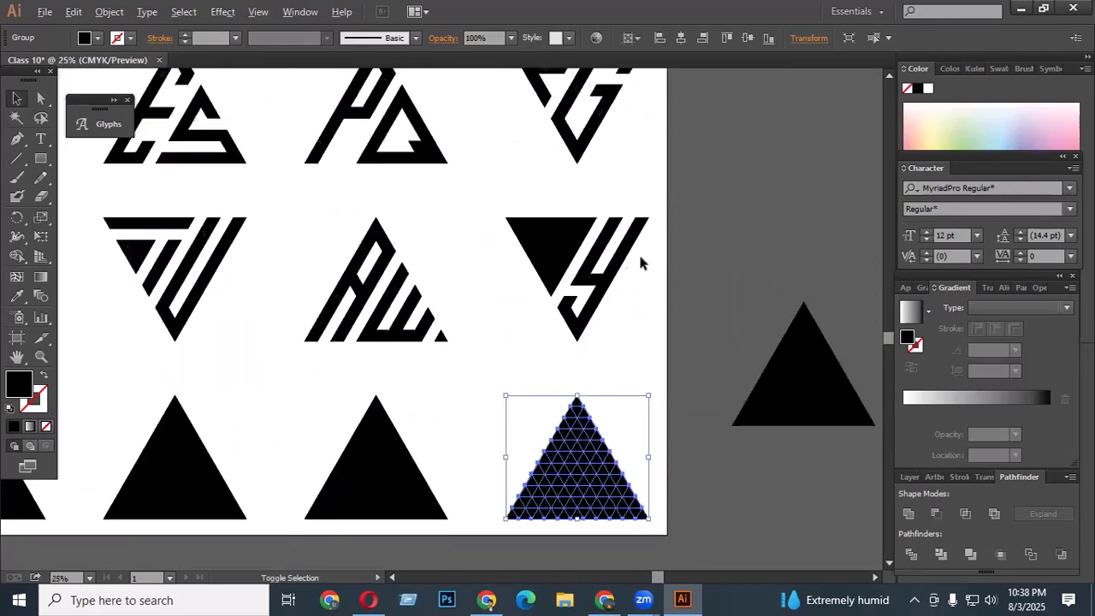
left_click_drag(430, 171, 657, 362)
scroll(558, 222, "up", 1)
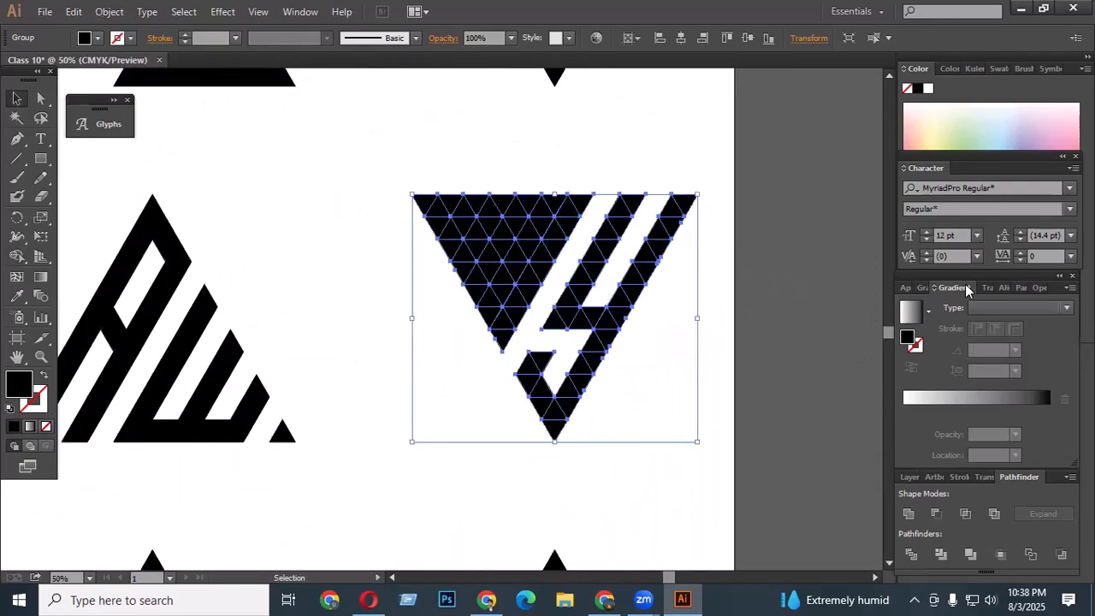
left_click(17, 256)
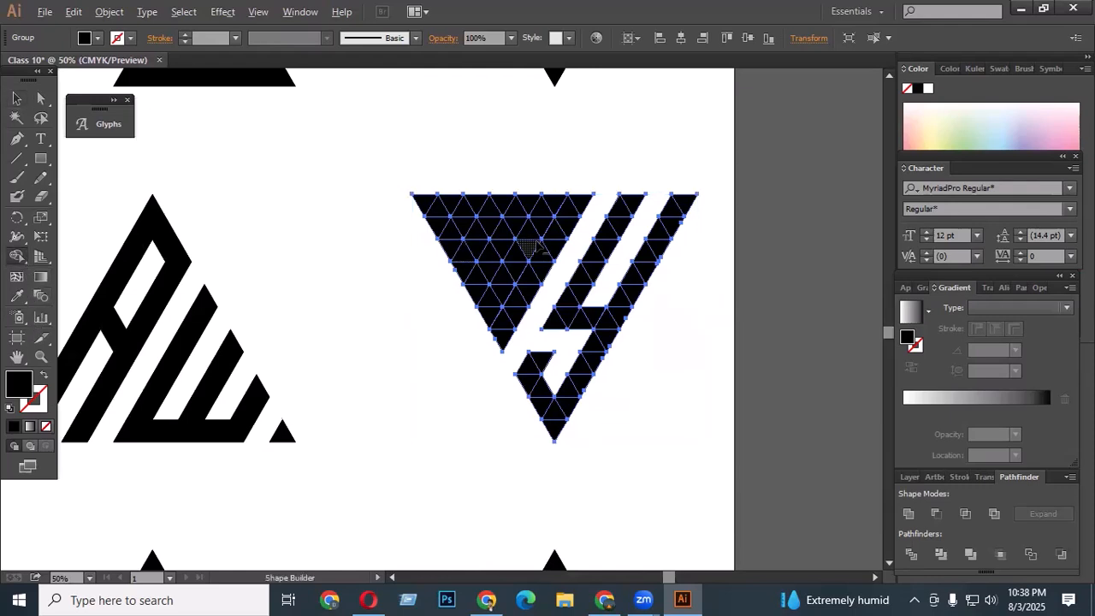
mouse_move(476, 229)
left_mouse_down()
mouse_move(455, 227)
mouse_move(584, 231)
left_mouse_up()
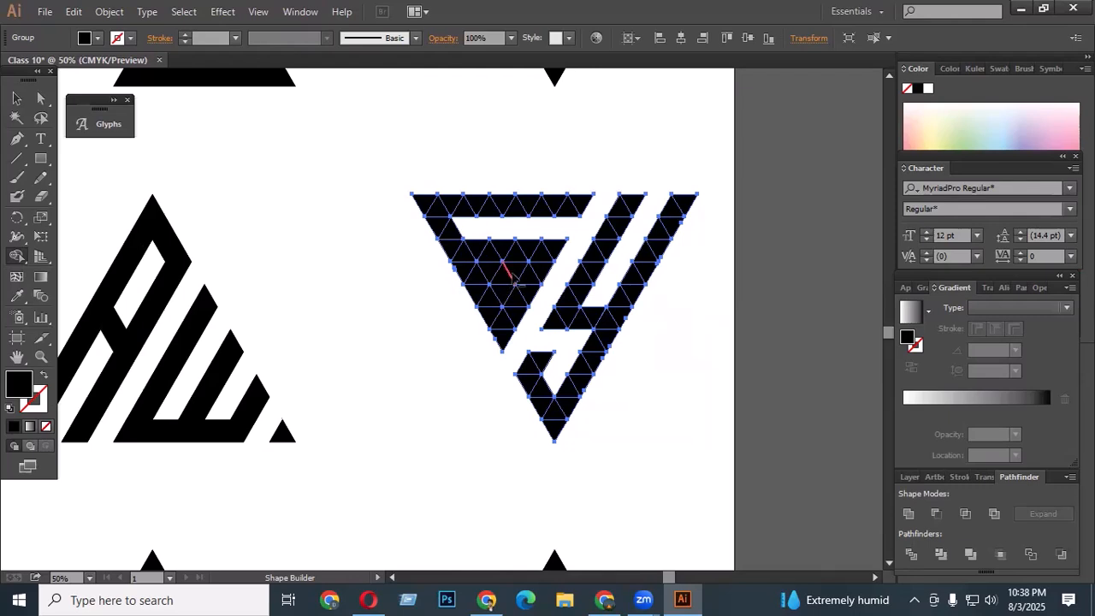
left_click_drag(516, 275, 400, 283)
scroll(673, 216, "down", 1)
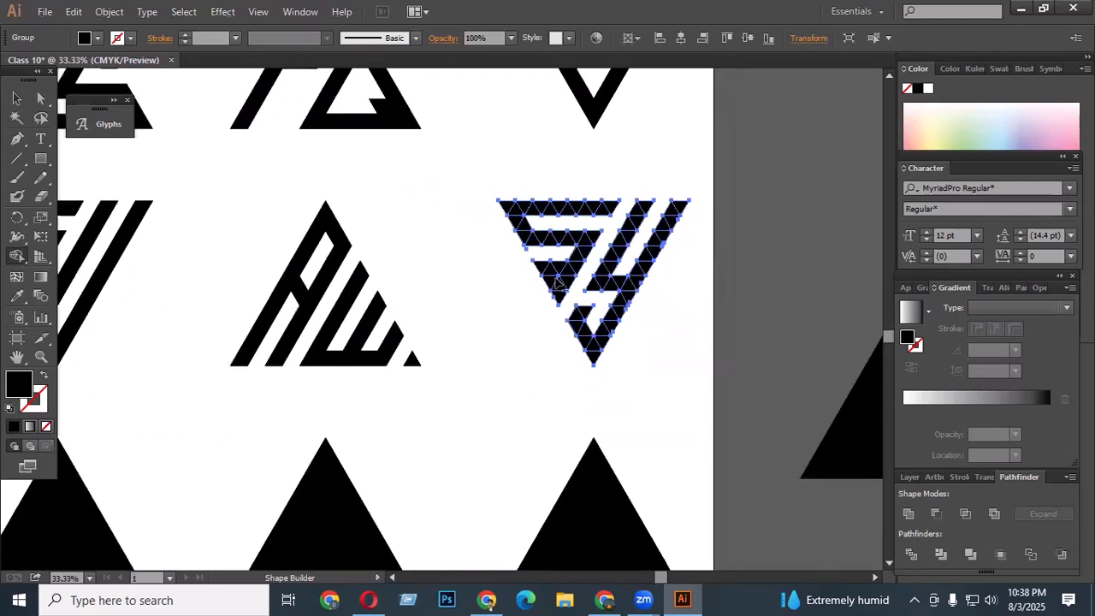
scroll(557, 283, "up", 2)
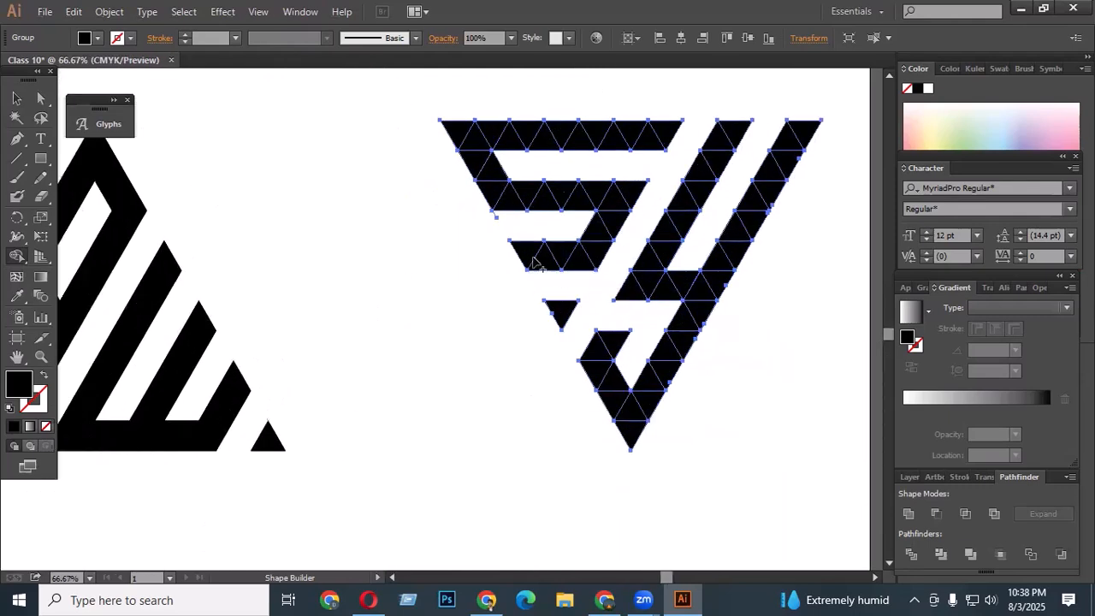
scroll(612, 241, "down", 3)
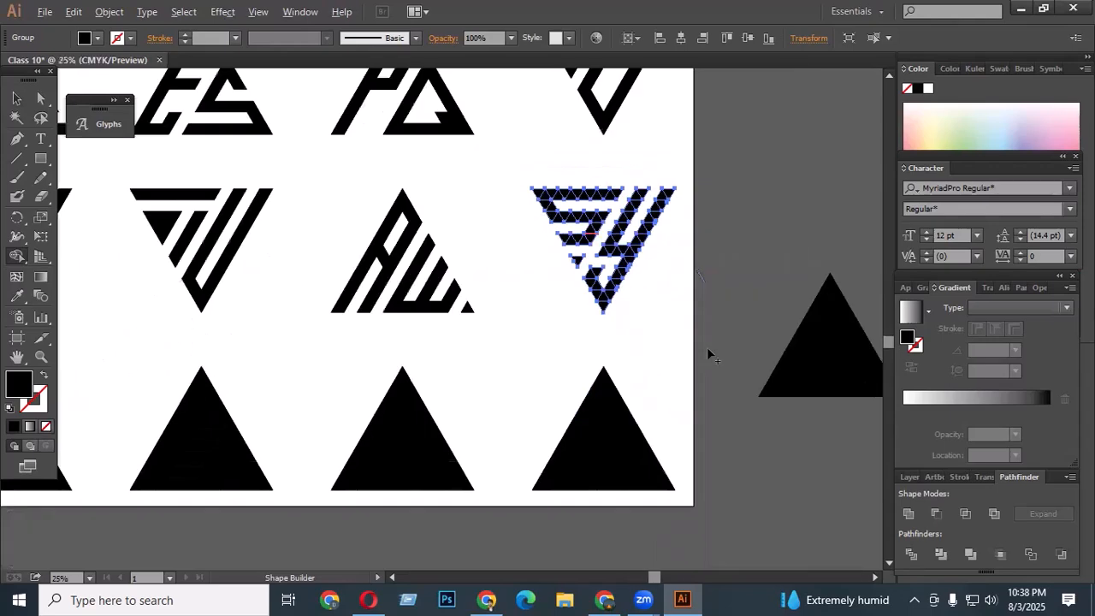
key("v")
left_click(637, 334)
- Try flipping the first bottom-row triangle grid upside down, then undo the flip
scroll(637, 334, "down", 1)
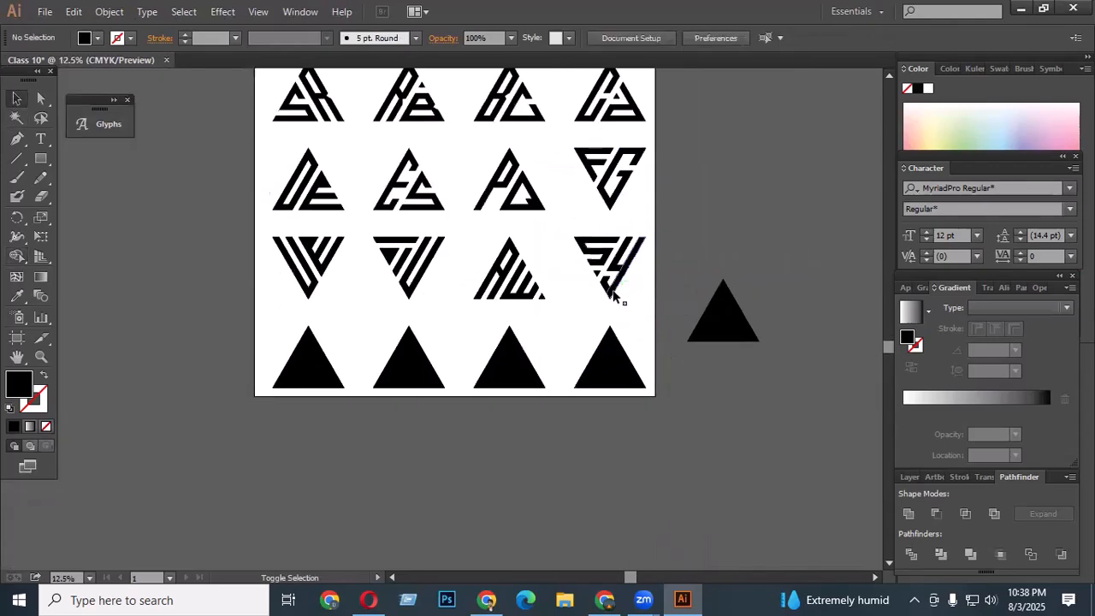
scroll(234, 356, "down", 2)
scroll(265, 331, "up", 1)
left_click_drag(237, 209, 427, 347)
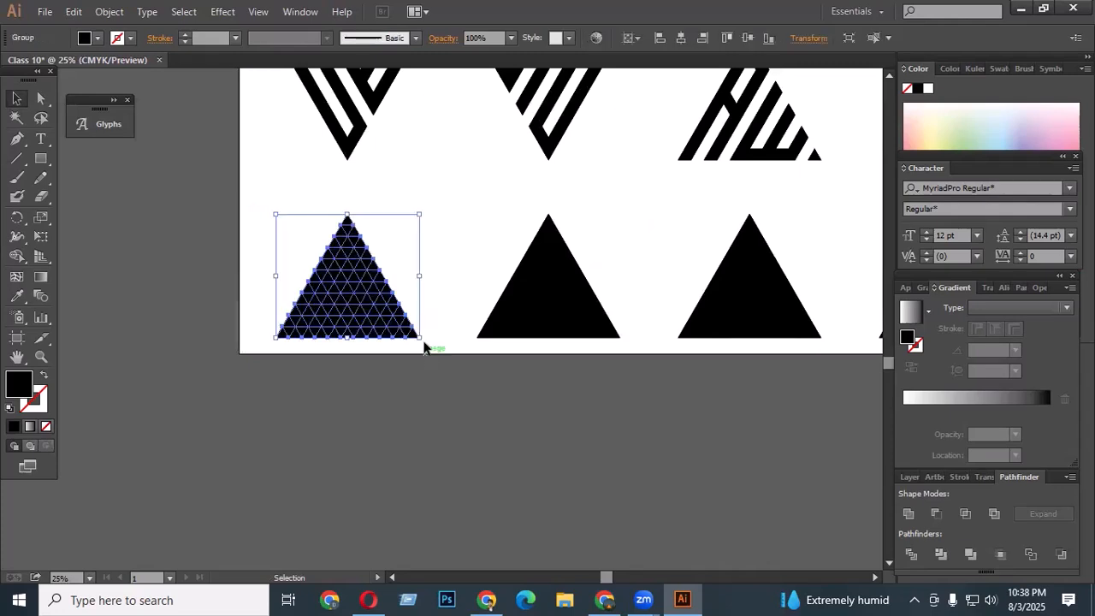
left_click_drag(423, 208, 226, 421)
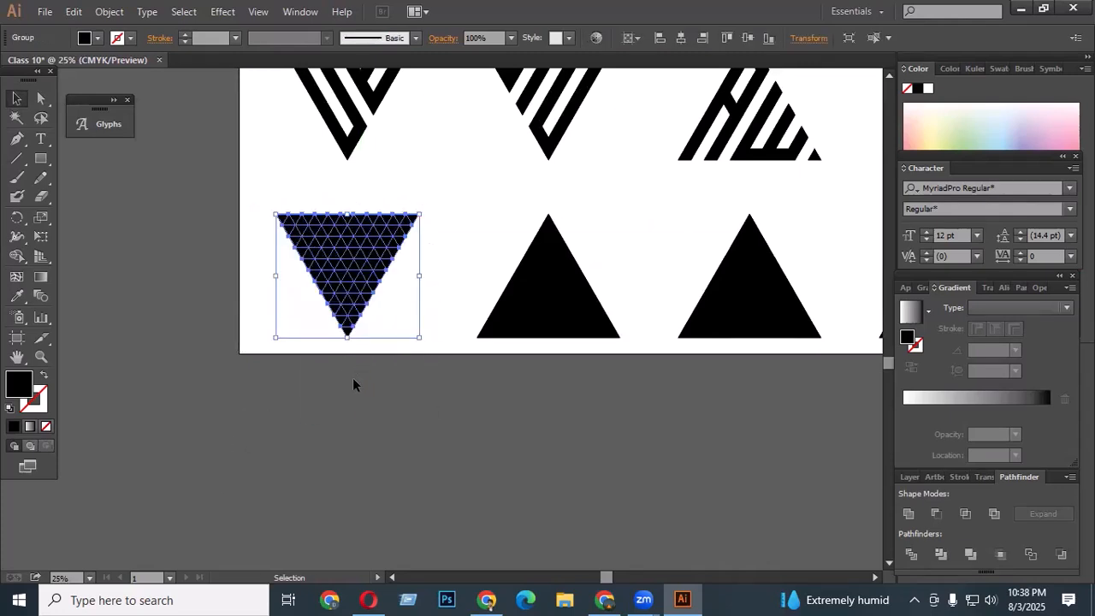
scroll(350, 256, "up", 1)
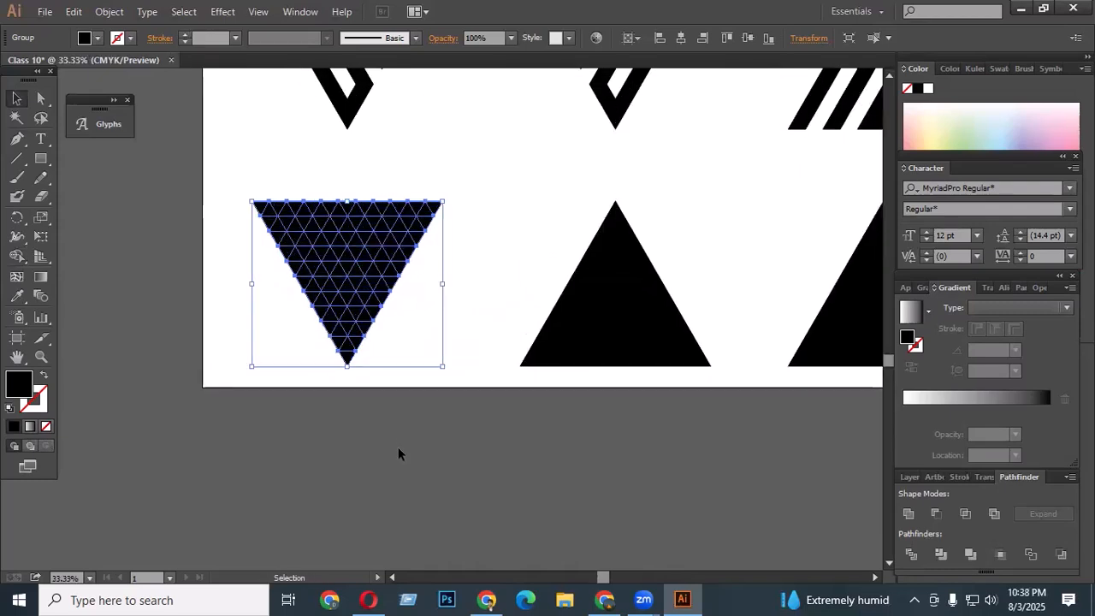
key("ctrl")
key("ctrl")
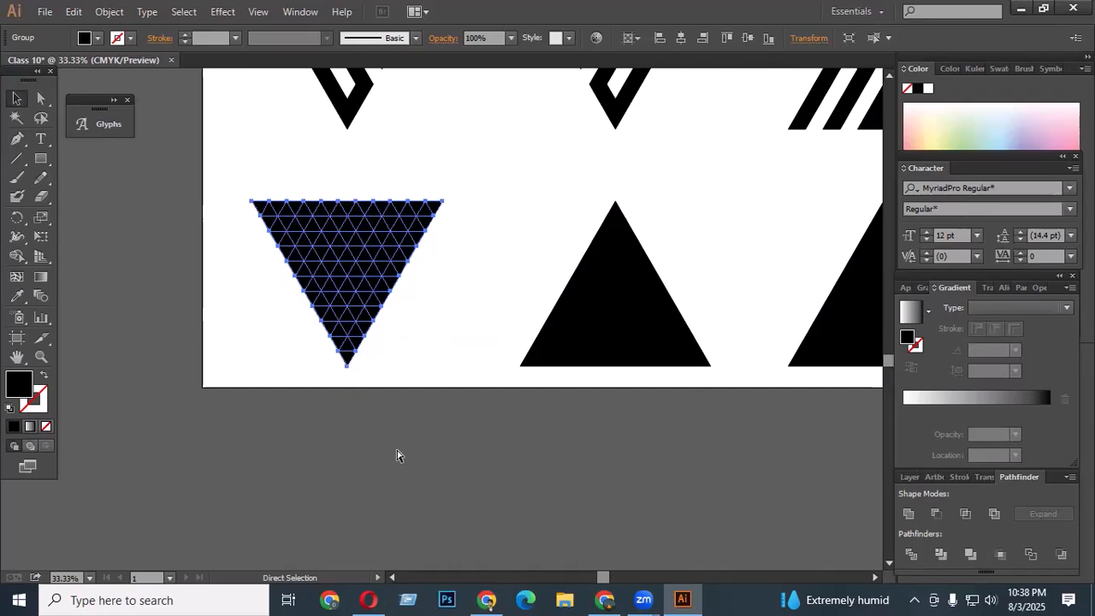
key("ctrl+z")
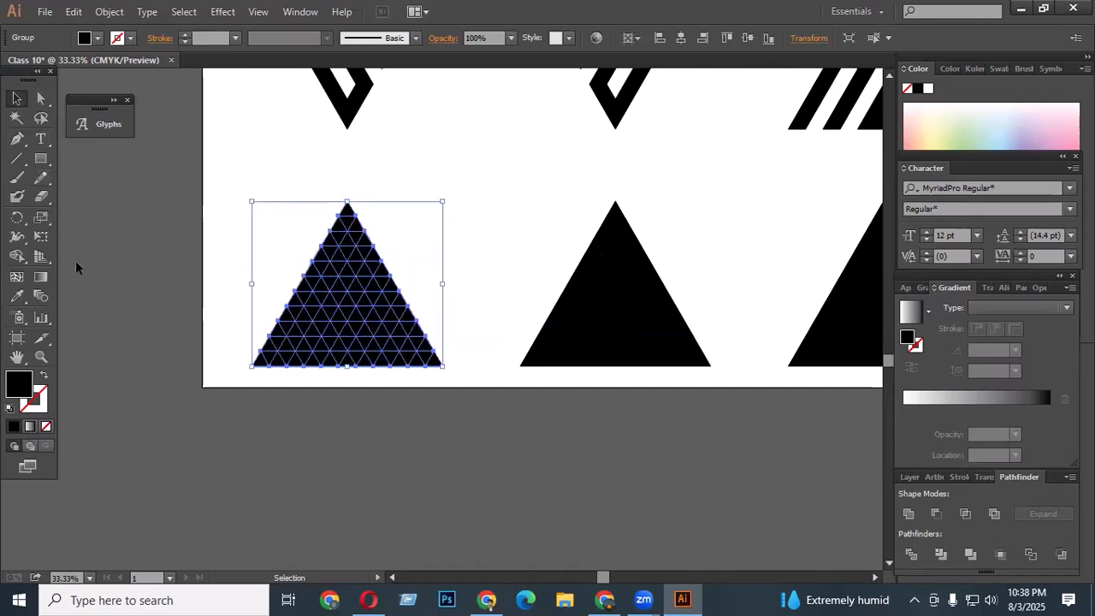
- Form a D on the upright grid by deleting a diagonal gap and a hollow inner slot with Shape Builder
left_click(16, 256)
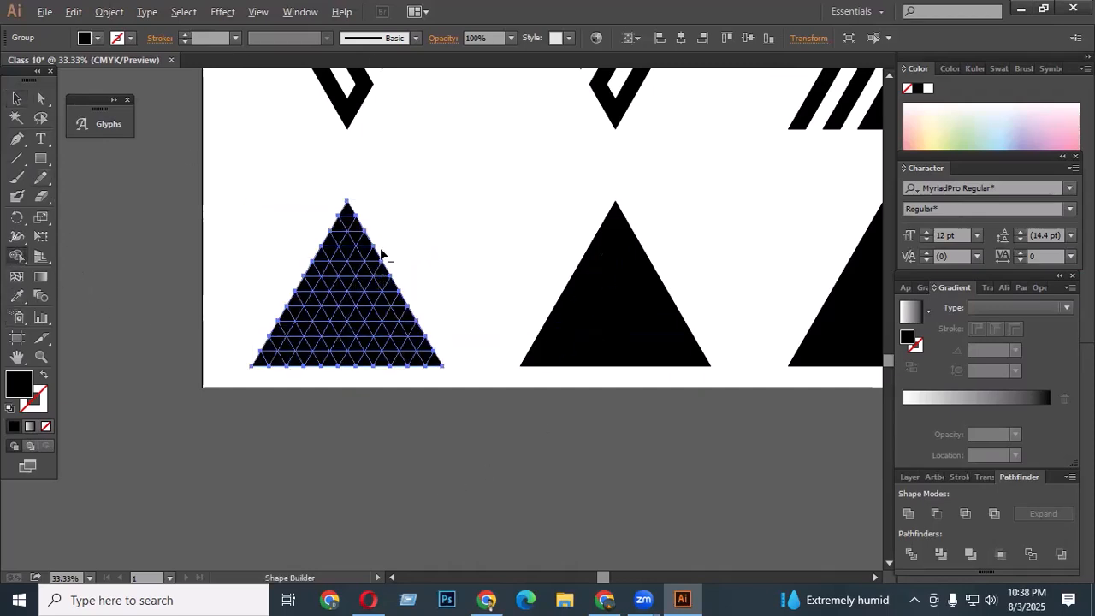
left_click_drag(380, 249, 312, 366)
left_click_drag(293, 415, 293, 415)
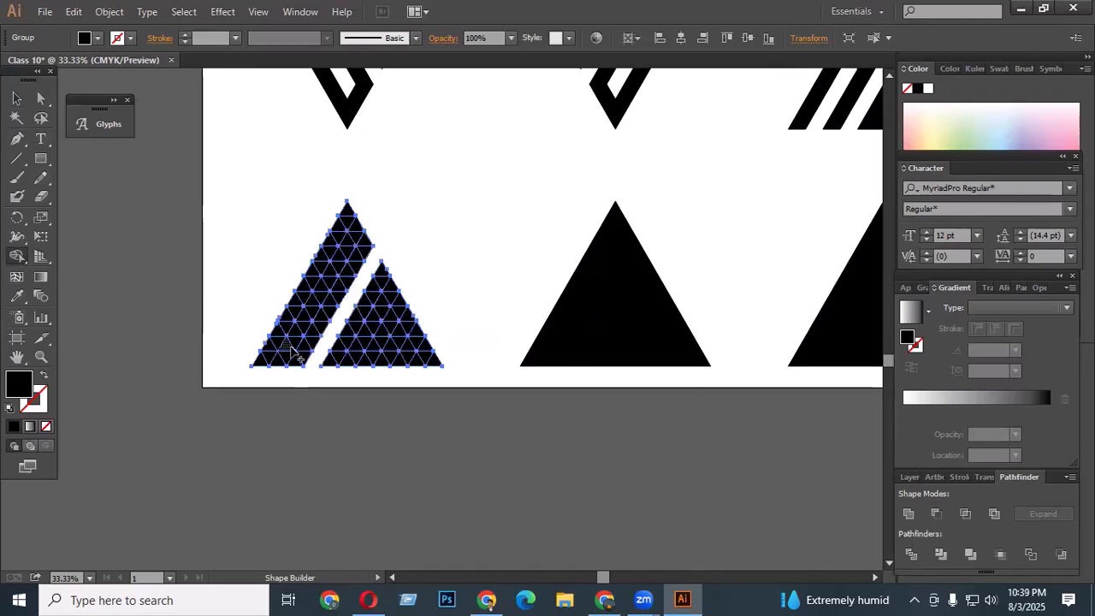
left_click_drag(287, 351, 356, 248)
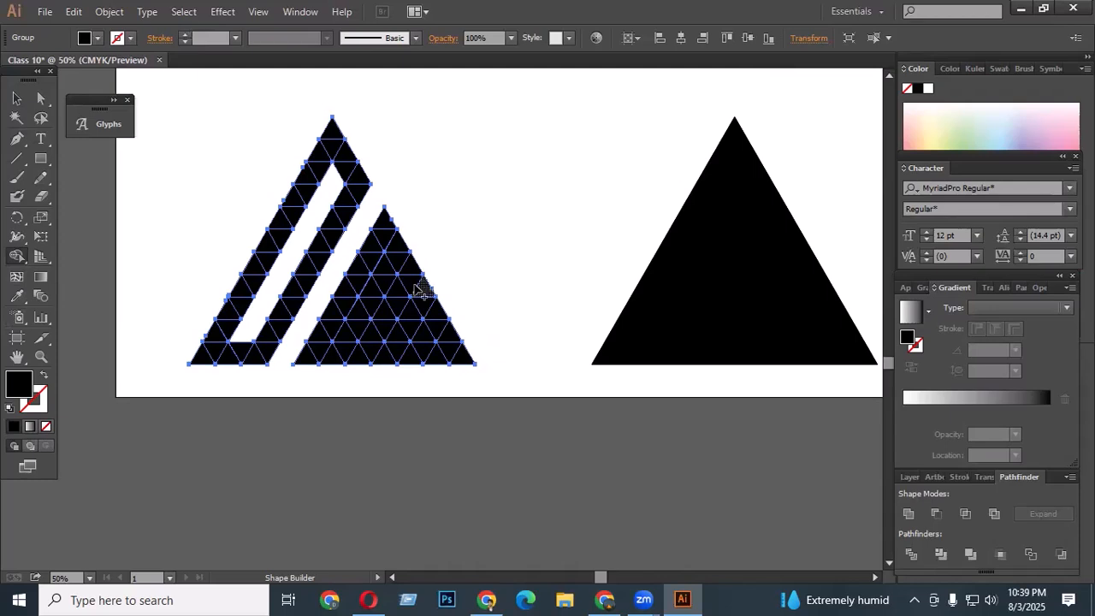
- Carve an R in the grid's right part with a triangular counter, a bottom gap and a horizontal slit, undoing one stray cut
scroll(390, 287, "up", 1, "alt")
left_click_drag(379, 275, 369, 294)
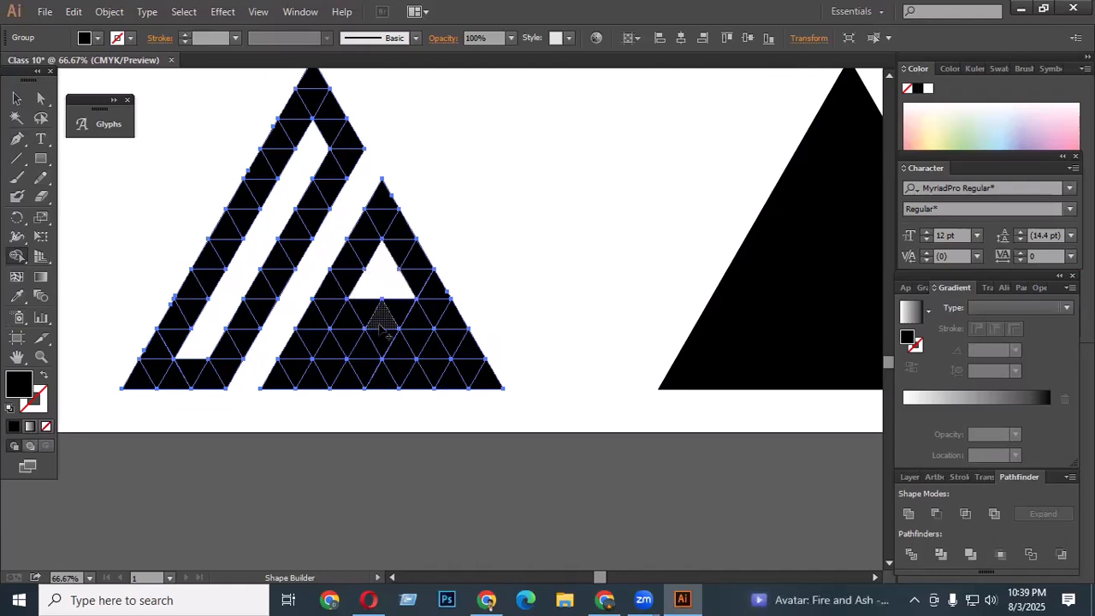
mouse_move(350, 360)
left_mouse_down()
mouse_move(349, 325)
mouse_move(312, 376)
left_mouse_up()
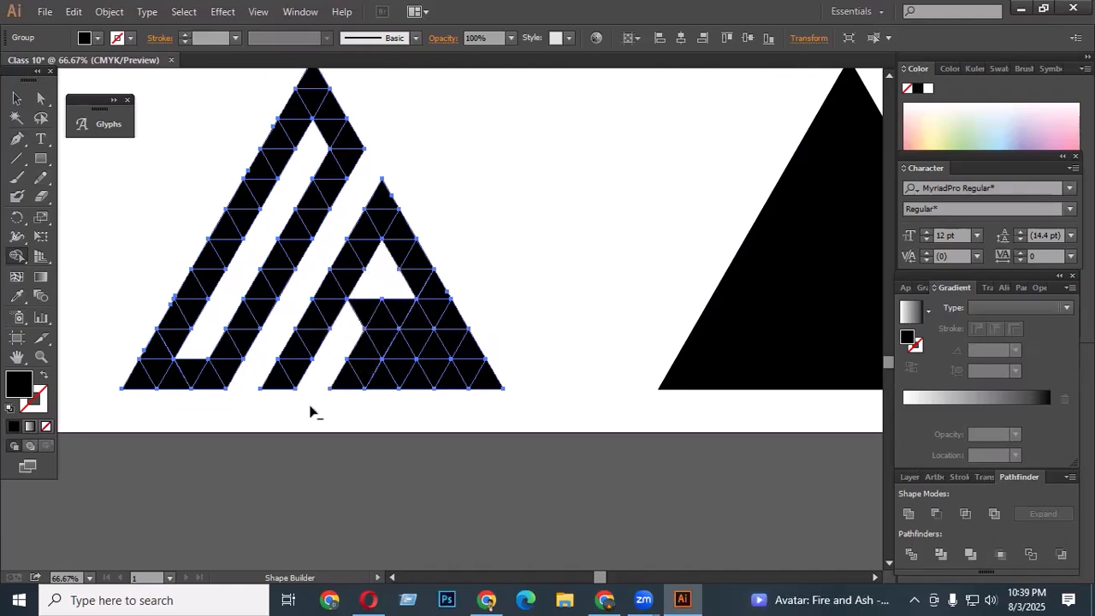
key("ctrl+z")
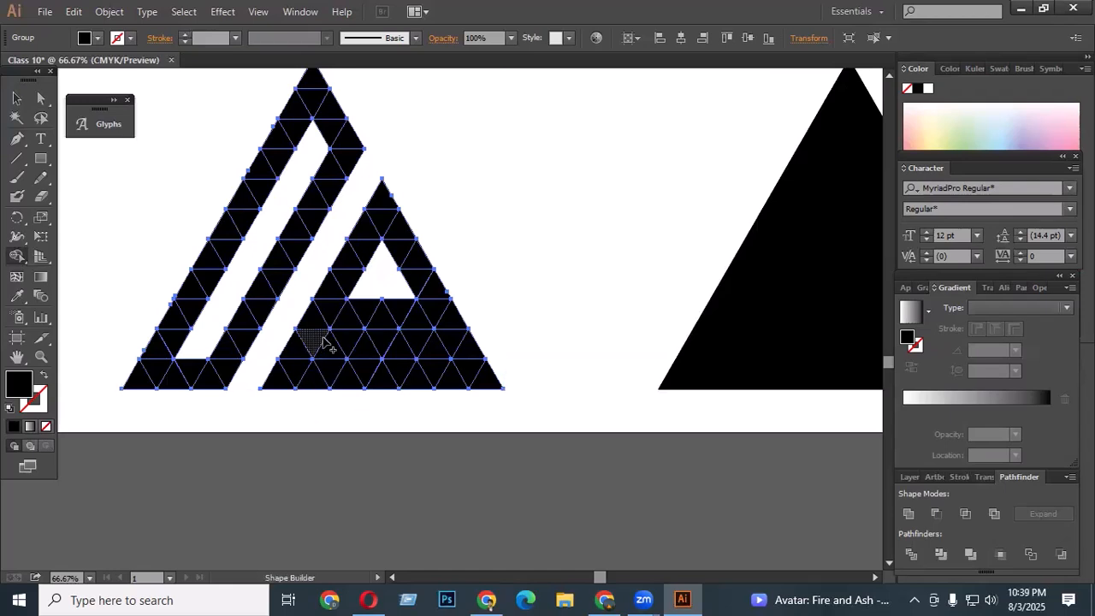
left_click_drag(328, 383, 302, 417)
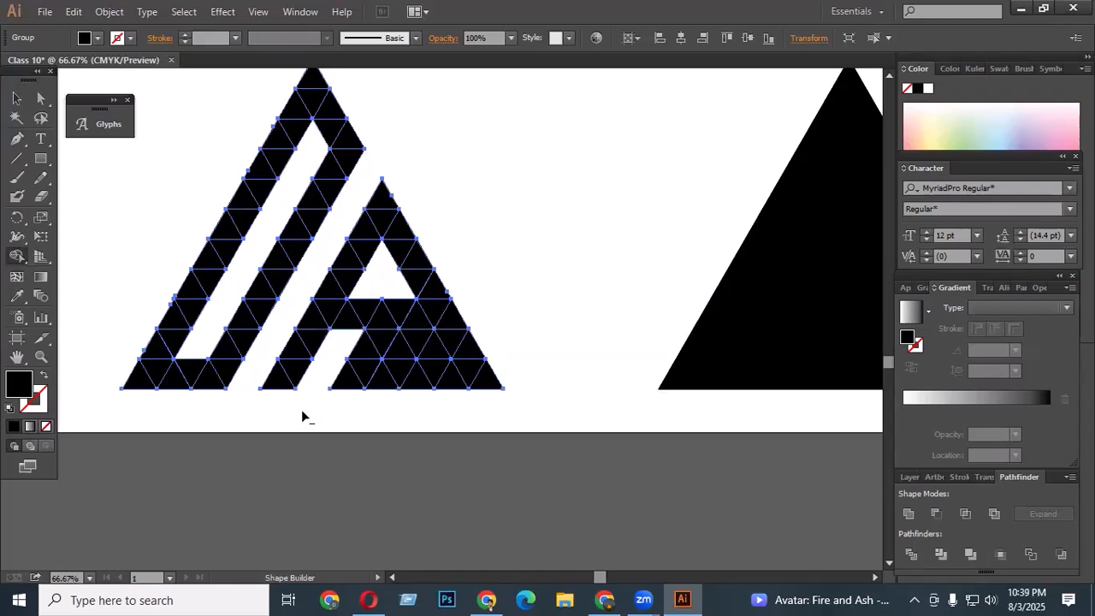
left_click_drag(464, 346, 392, 349)
scroll(591, 353, "down", 2)
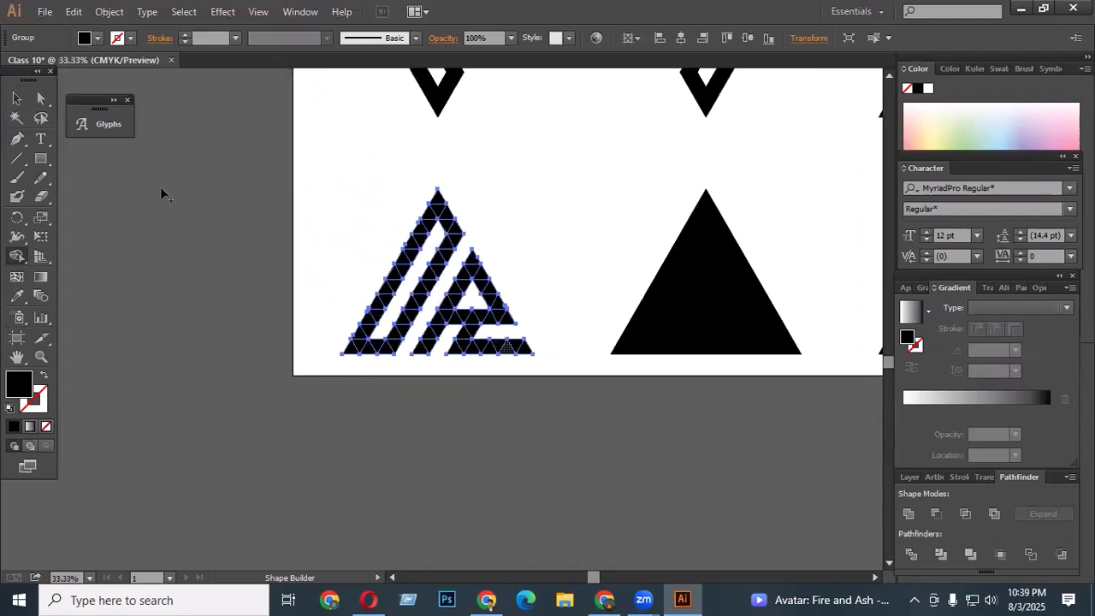
left_click(17, 98)
left_click(245, 220)
- Review the lettermark set on the artboard
scroll(500, 316, "up", 2)
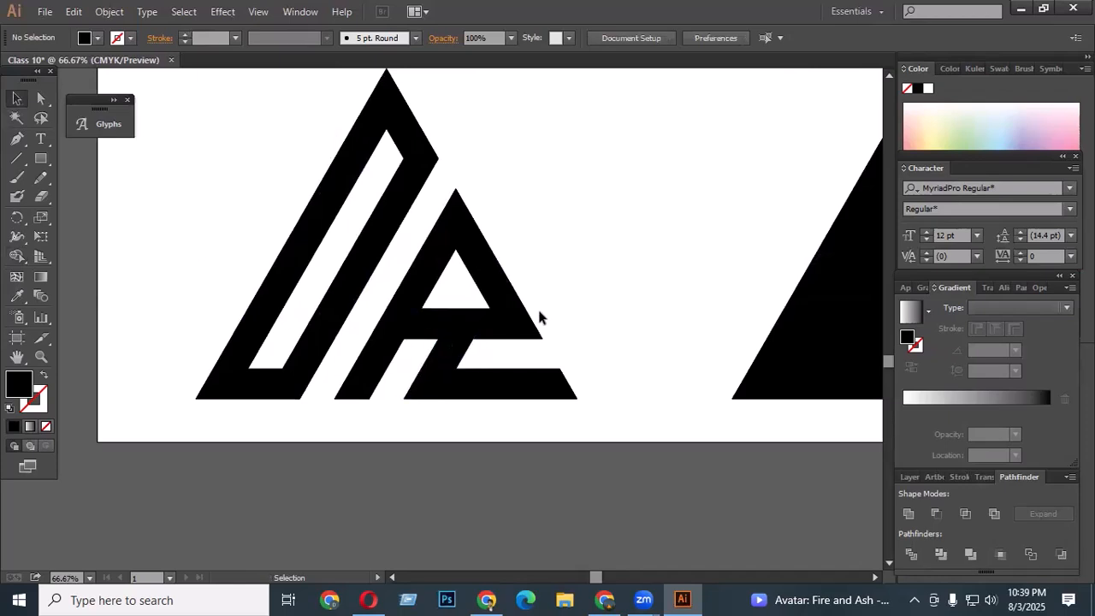
scroll(536, 313, "down", 3)
scroll(517, 356, "up", 5)
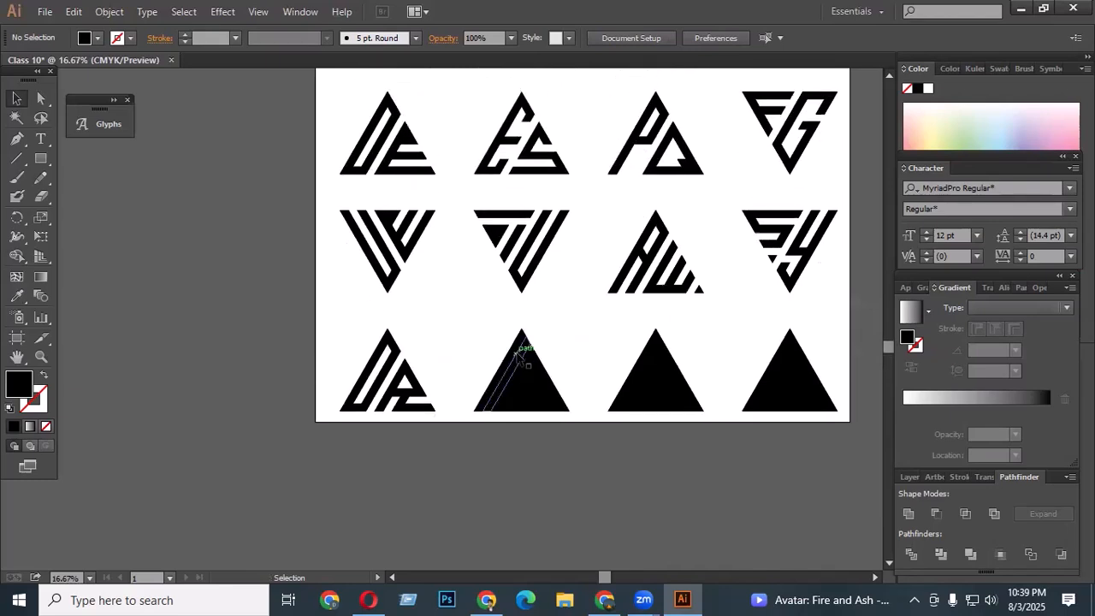
scroll(469, 313, "down", 1)
scroll(531, 322, "down", 2)
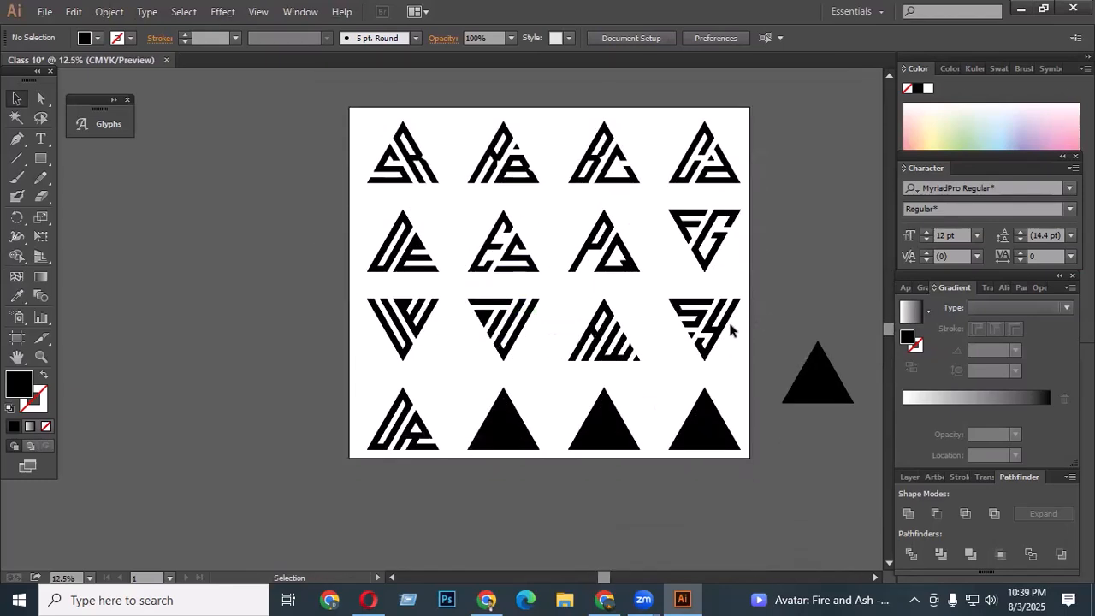
left_click_drag(730, 330, 725, 332)
scroll(770, 274, "down", 1)
scroll(765, 294, "down", 2)
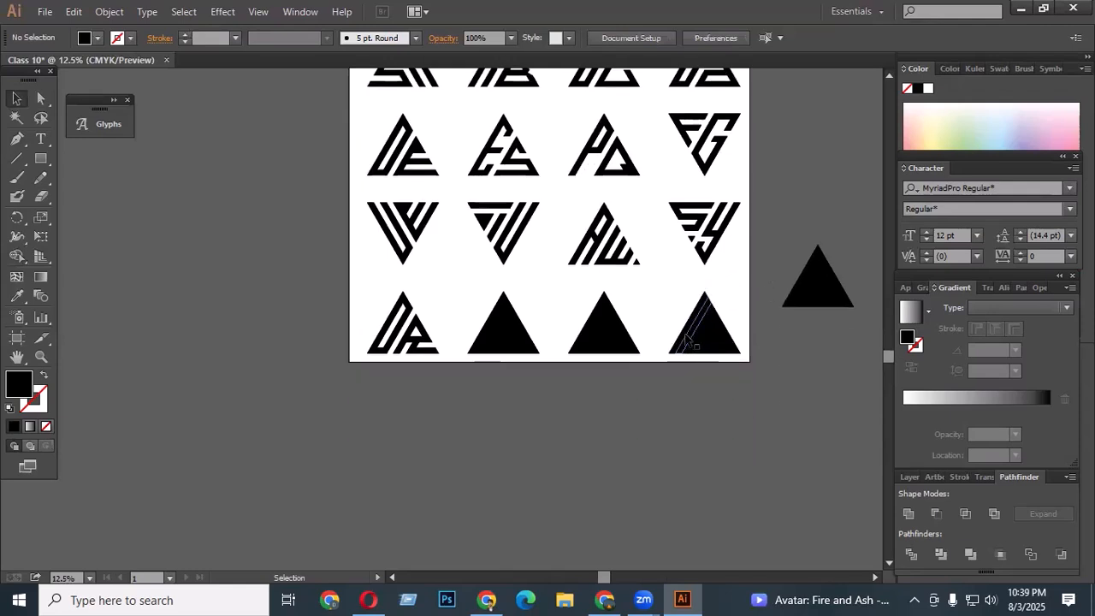
scroll(521, 349, "up", 1)
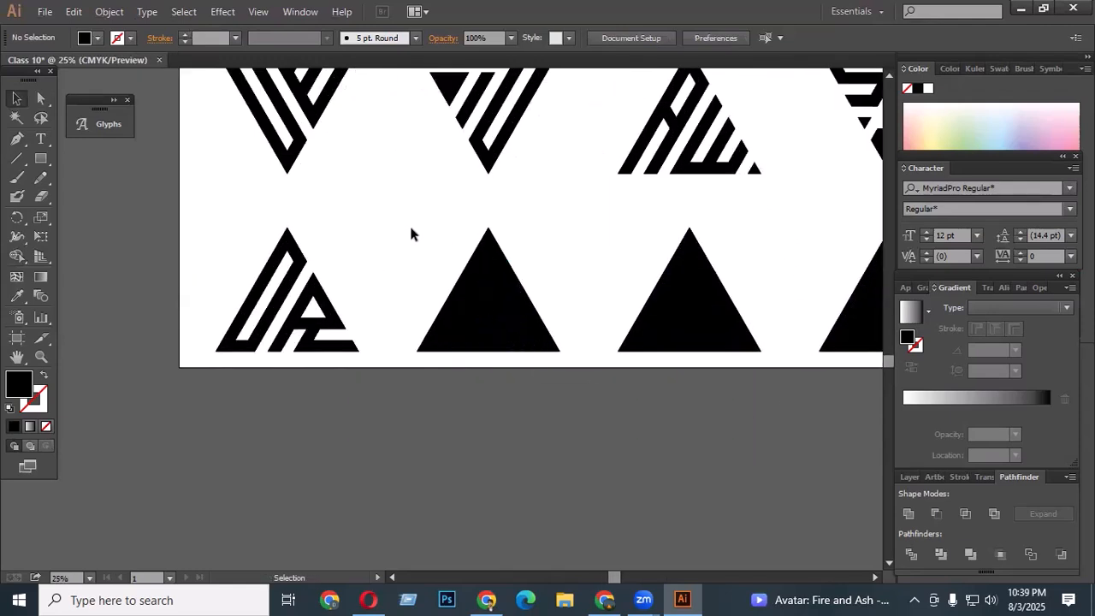
- Select the second bottom-row triangle grid and cut two parallel diagonal gaps through it with Shape Builder
left_click_drag(411, 230, 571, 370)
scroll(519, 363, "up", 1)
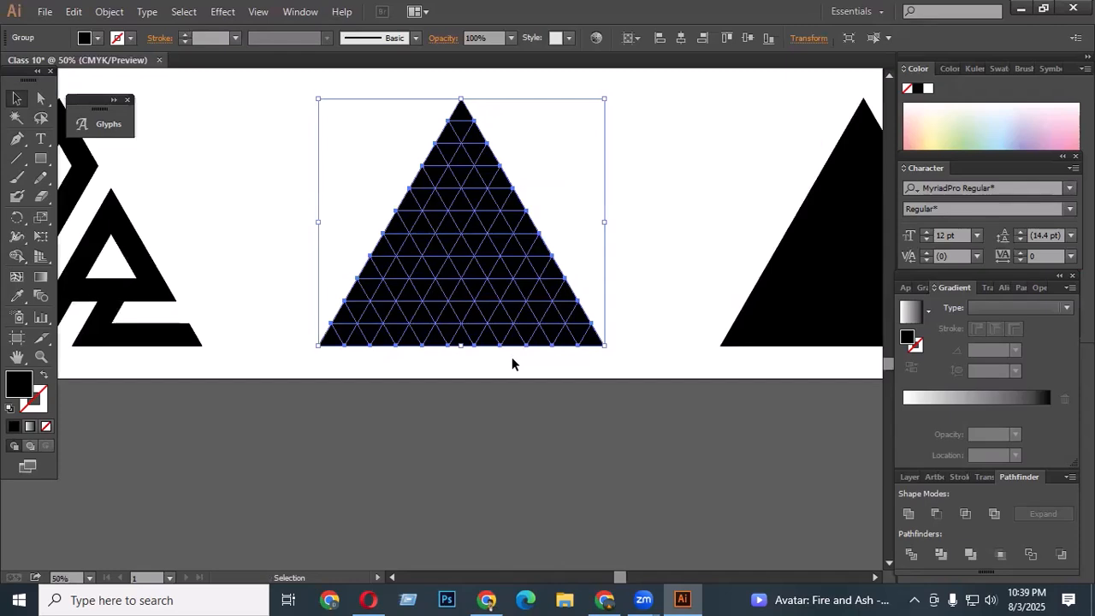
scroll(539, 355, "up", 1)
scroll(571, 342, "down", 1)
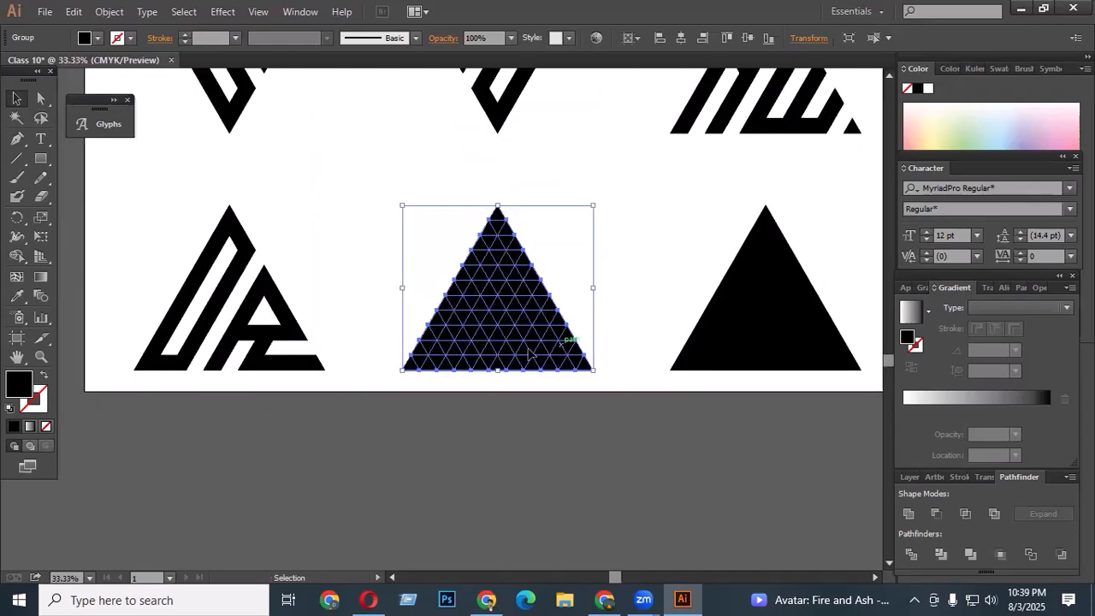
scroll(477, 371, "up", 1)
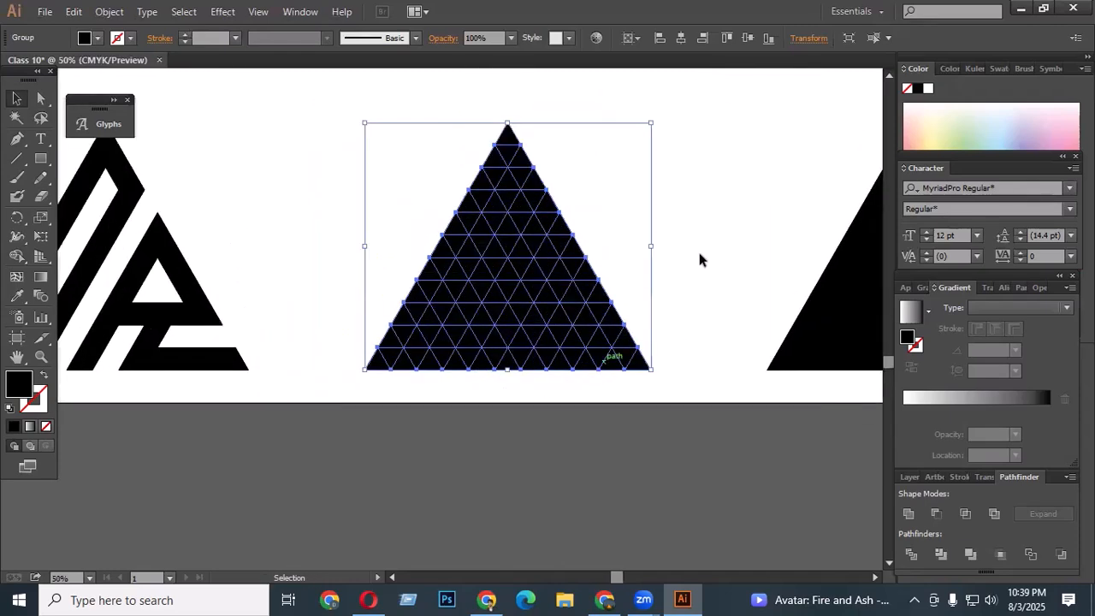
left_click(17, 256)
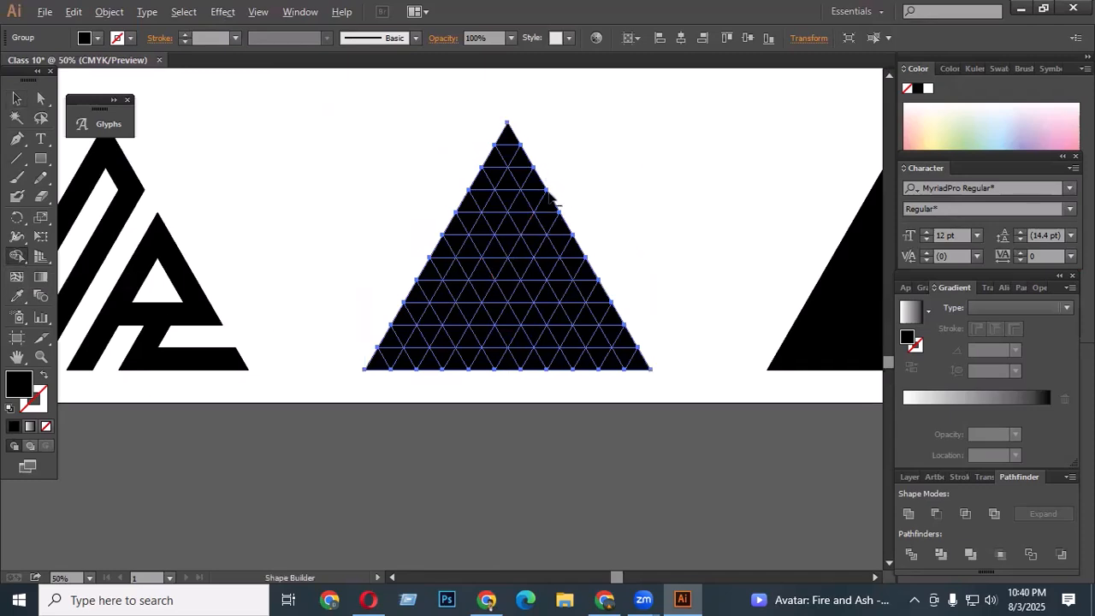
mouse_move(557, 205)
left_mouse_down("alt")
mouse_move(484, 337)
mouse_move(432, 409)
left_mouse_up("alt")
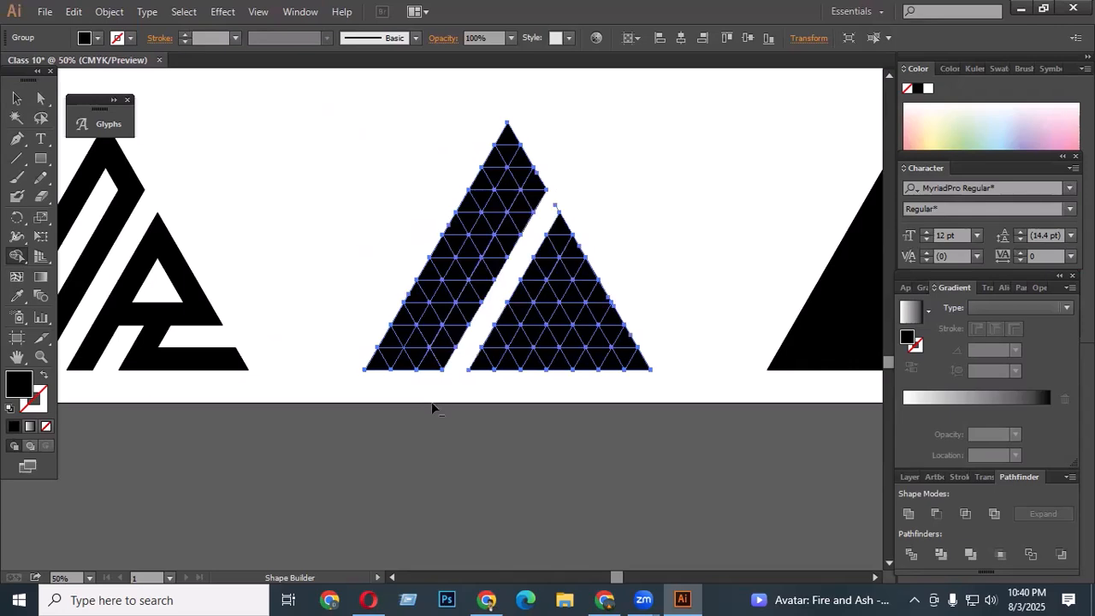
left_click_drag(448, 308, 410, 391, "alt")
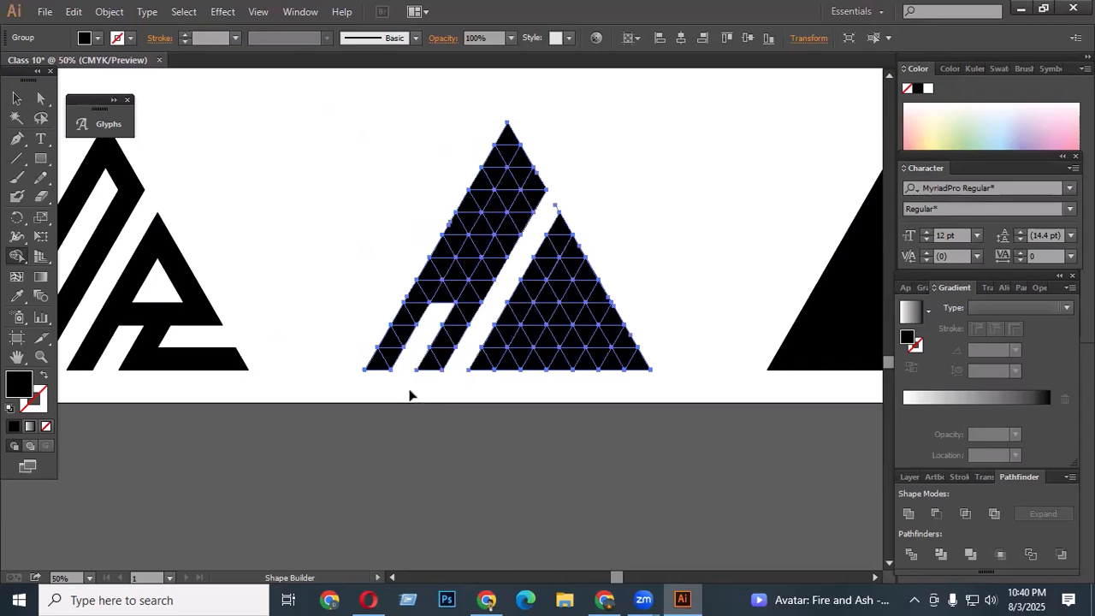
- Delete cells above and below a crossbar between the two left stripes to form an H
left_click_drag(528, 164, 489, 210, "alt")
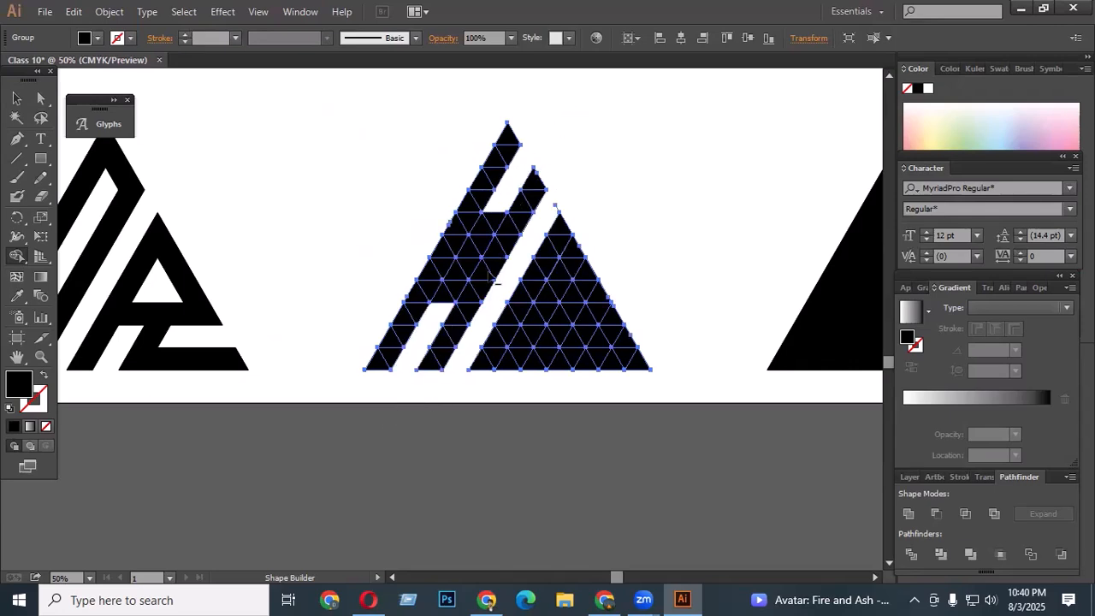
mouse_move(492, 277)
left_mouse_down("alt")
mouse_move(452, 285)
mouse_move(410, 354)
left_mouse_up("alt")
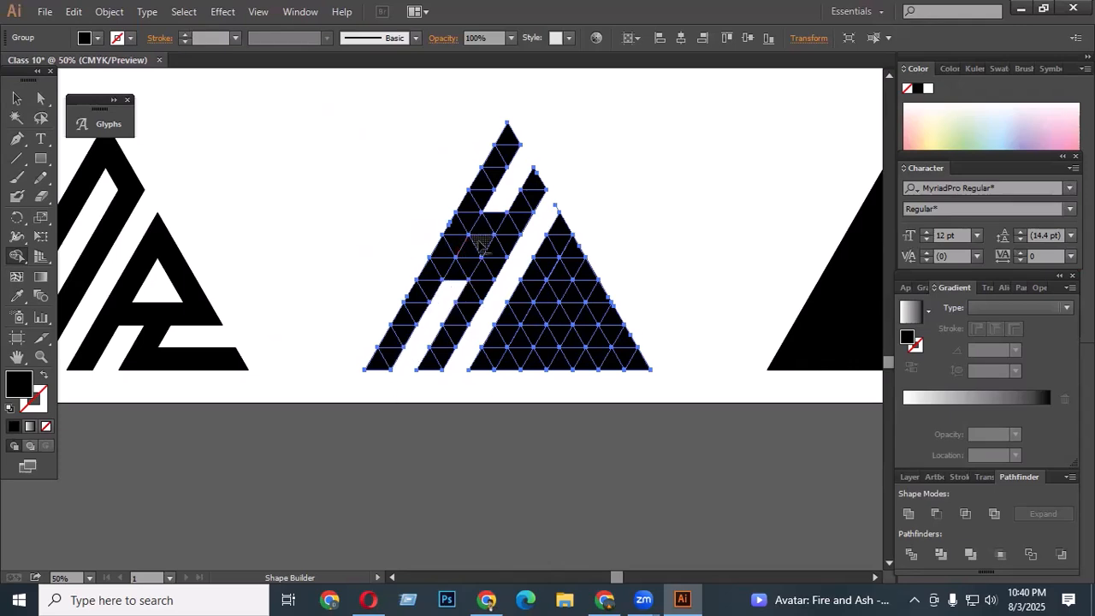
left_click_drag(456, 256, 467, 282, "alt")
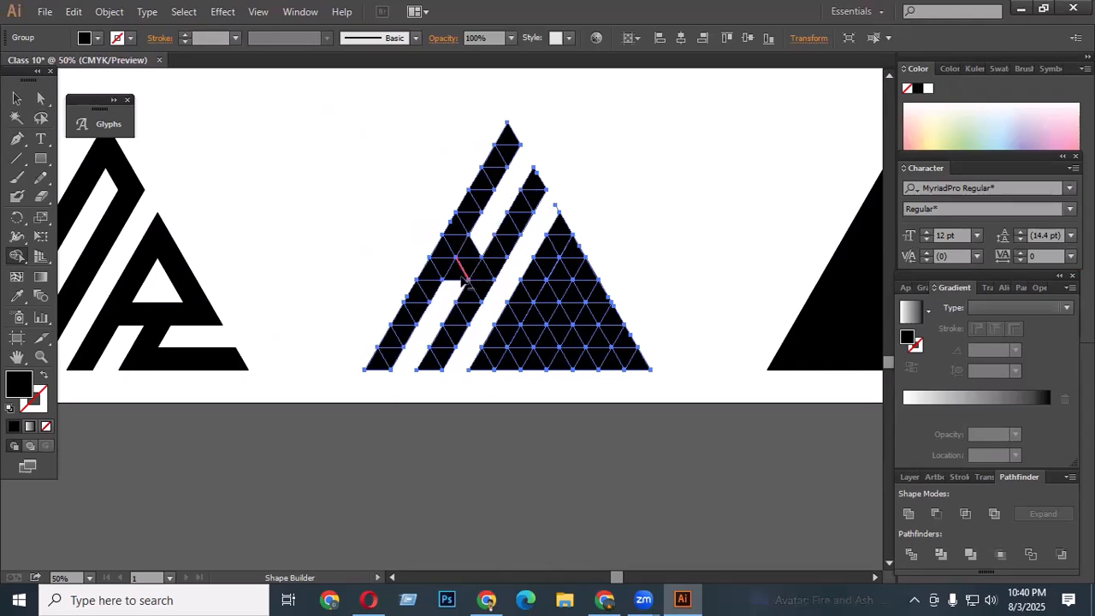
left_click(454, 272, "alt")
scroll(527, 233, "up", 1)
scroll(477, 229, "down", 2)
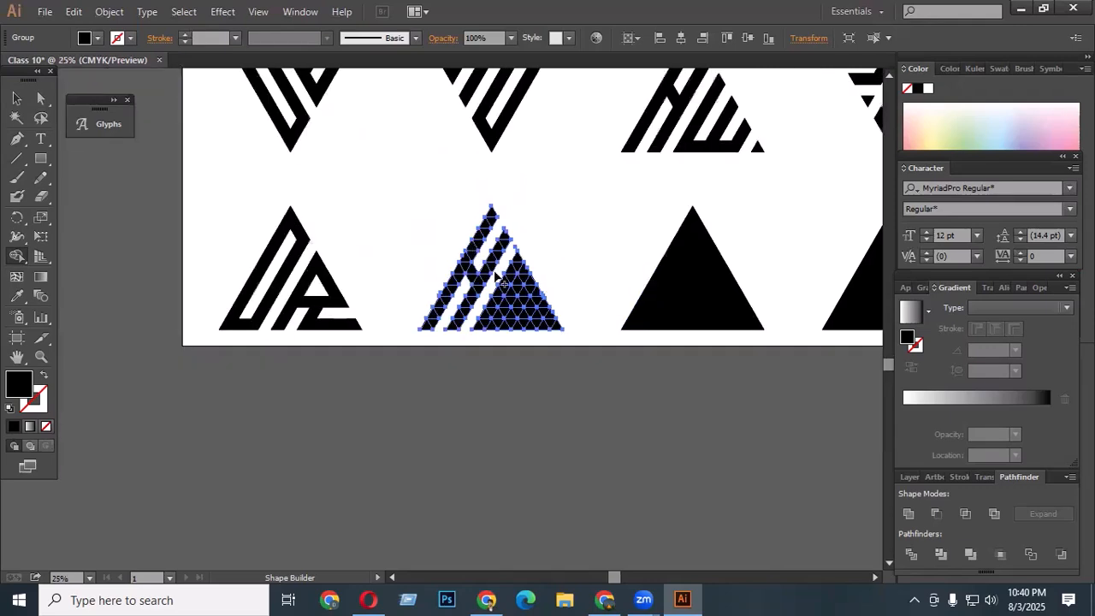
scroll(495, 276, "up", 3)
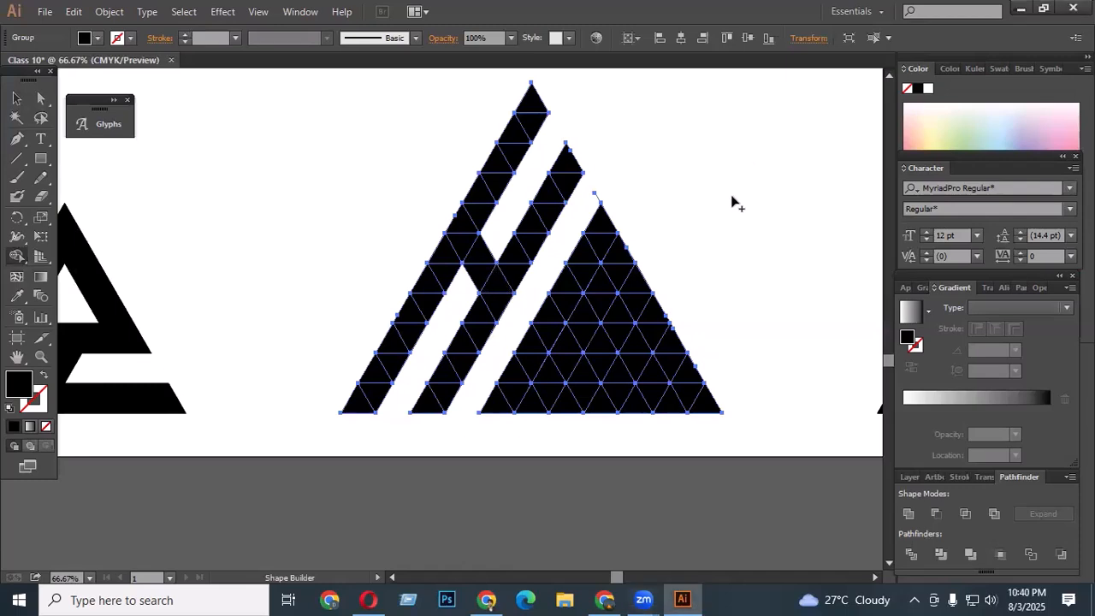
- Try carving an M in the right triangle with a diagonal gap and a hollow counter, trimming stray cells
left_click_drag(591, 203, 625, 163)
scroll(621, 179, "down", 1)
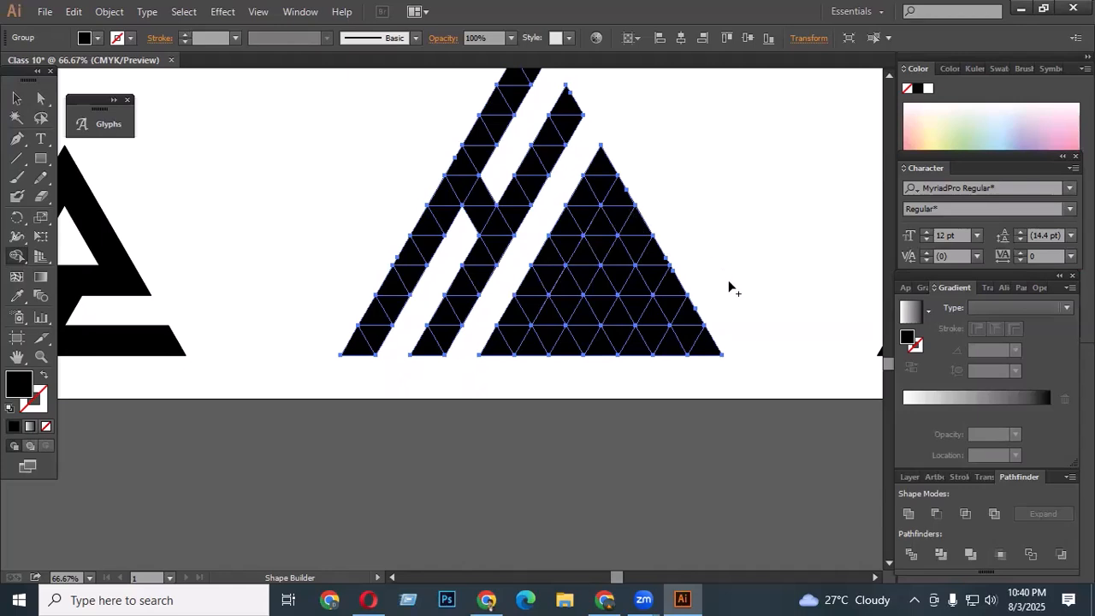
scroll(736, 295, "up", 1)
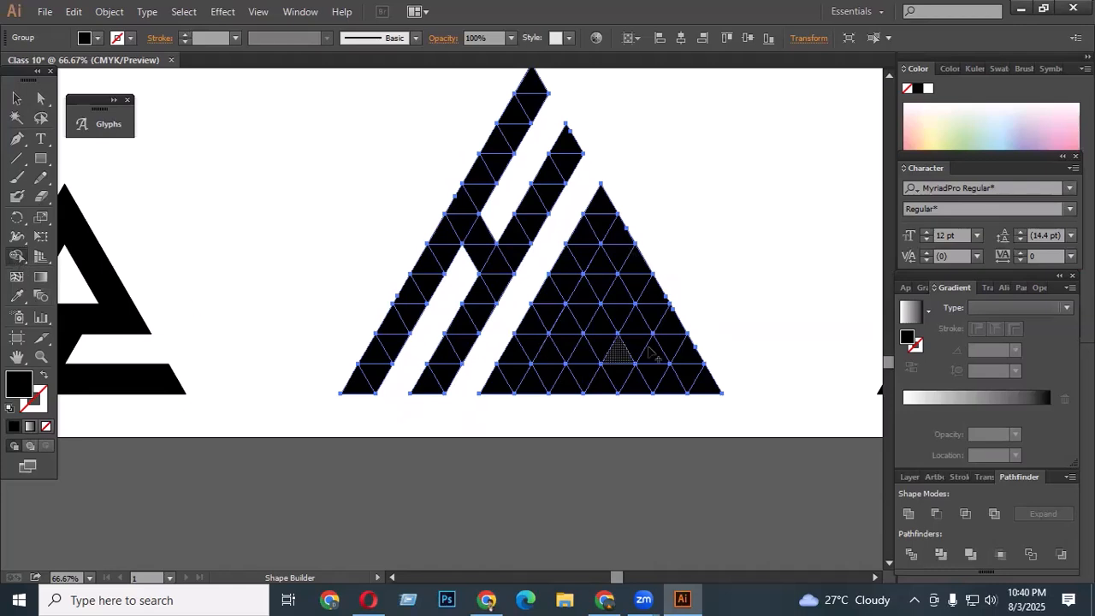
key("ctrl+1")
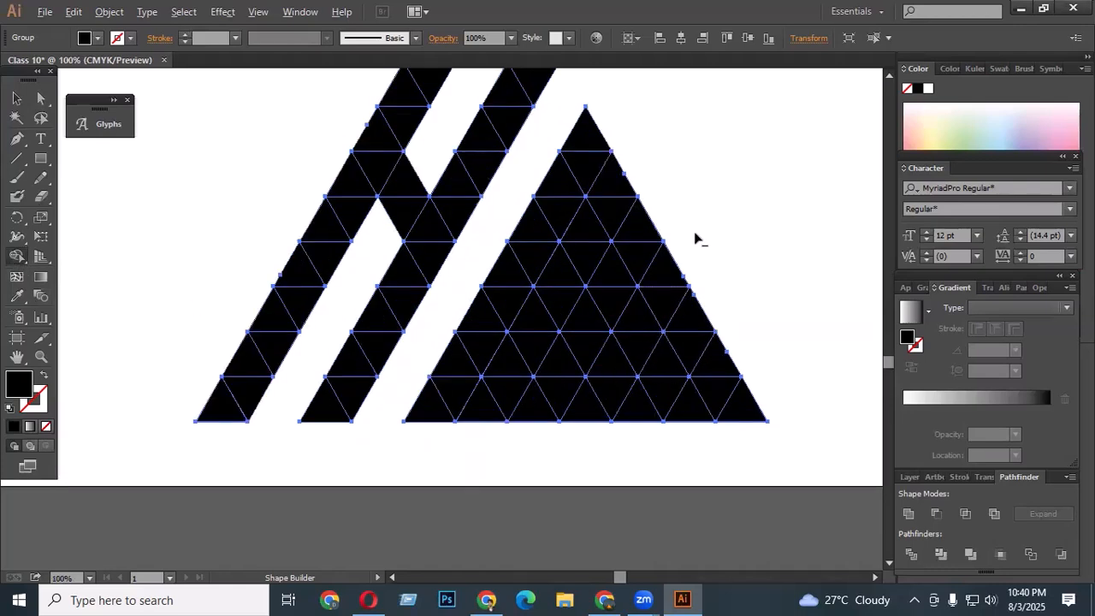
mouse_move(697, 223)
left_mouse_down()
mouse_move(581, 395)
mouse_move(555, 464)
left_mouse_up()
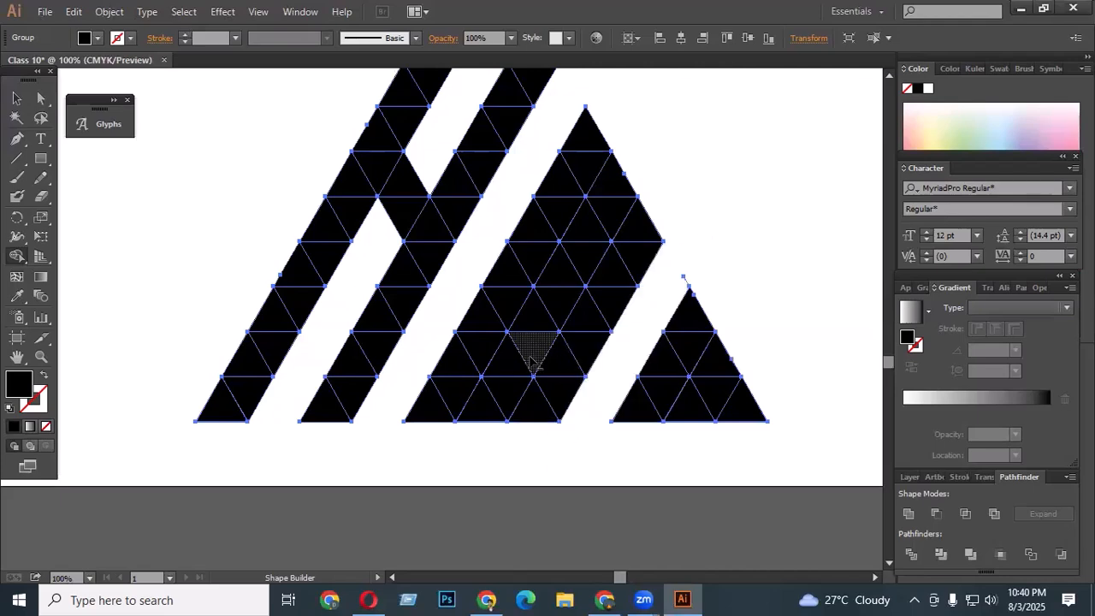
left_click_drag(577, 286, 603, 206)
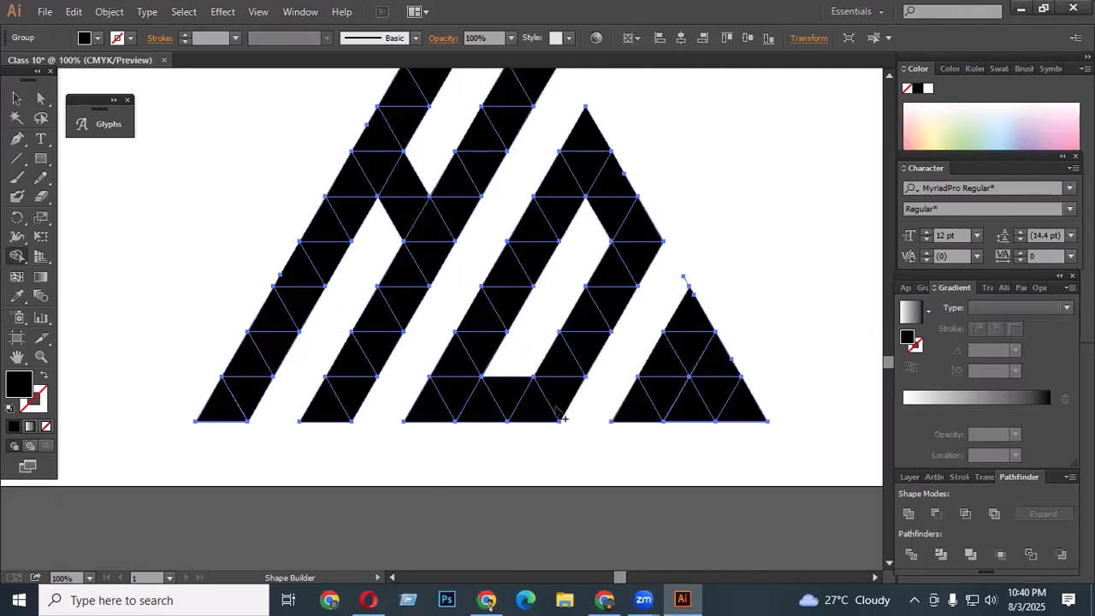
scroll(479, 330, "down", 3)
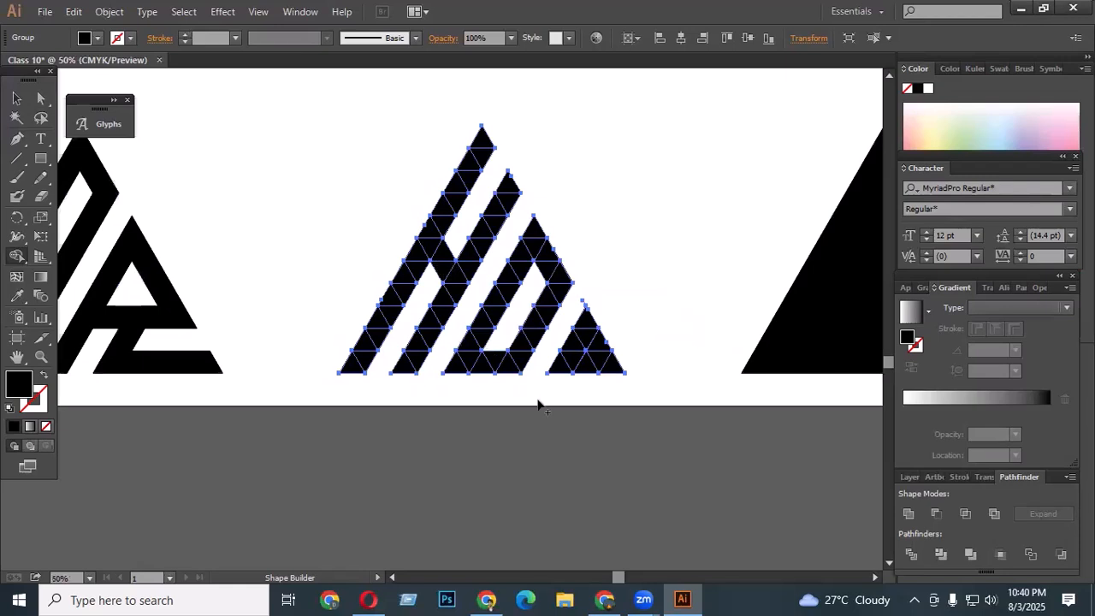
scroll(446, 274, "up", 1)
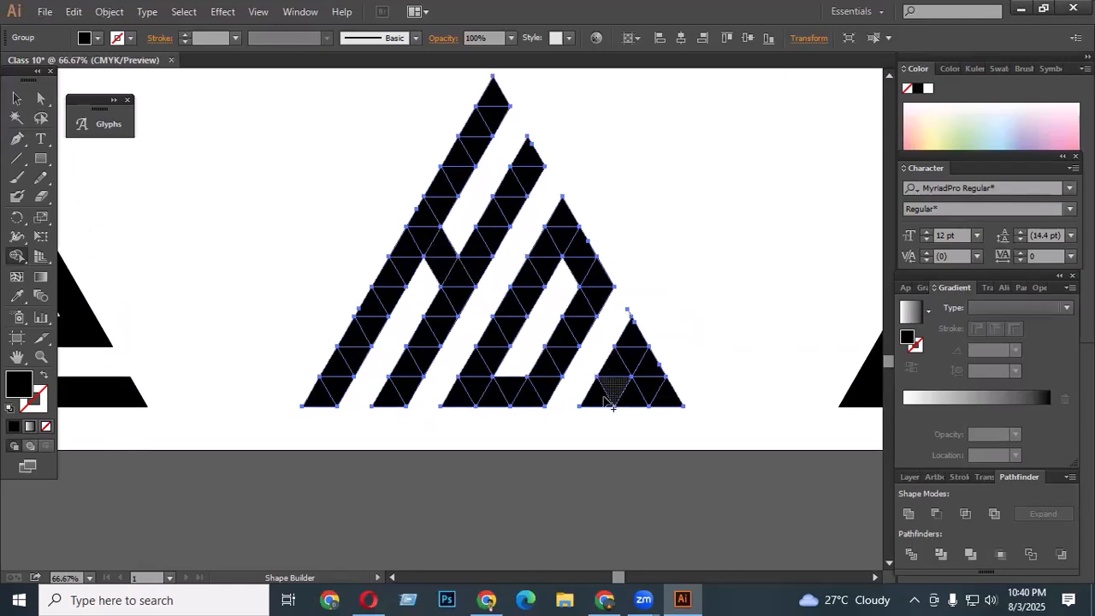
left_click_drag(622, 319, 647, 290)
scroll(449, 287, "down", 3)
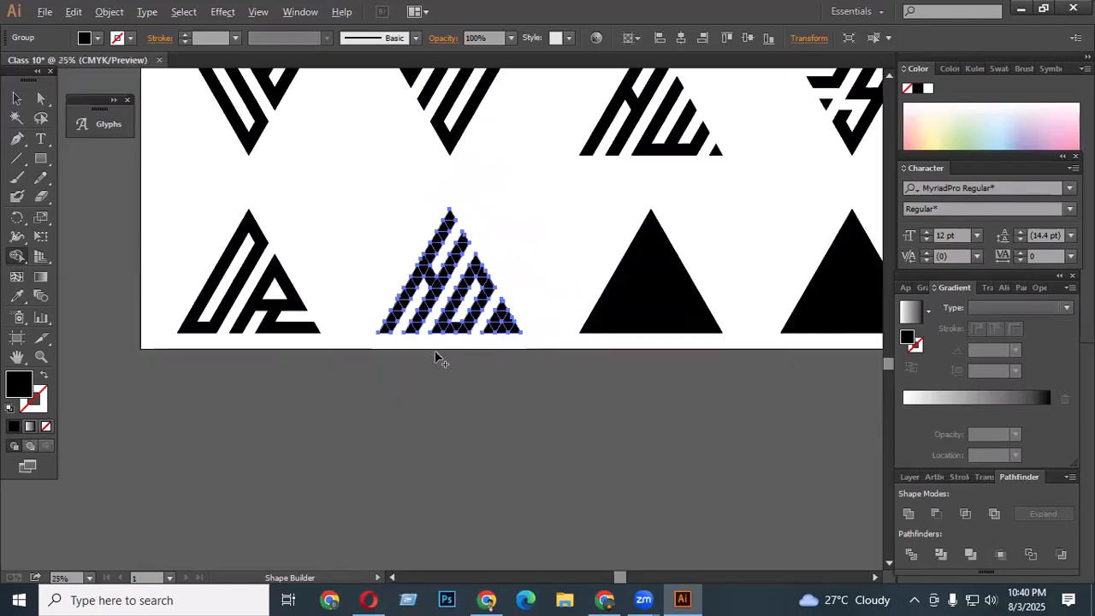
scroll(530, 299, "up", 1)
- Cut three diagonal gaps through the right triangle to form an M beside the H, then deselect
key("v")
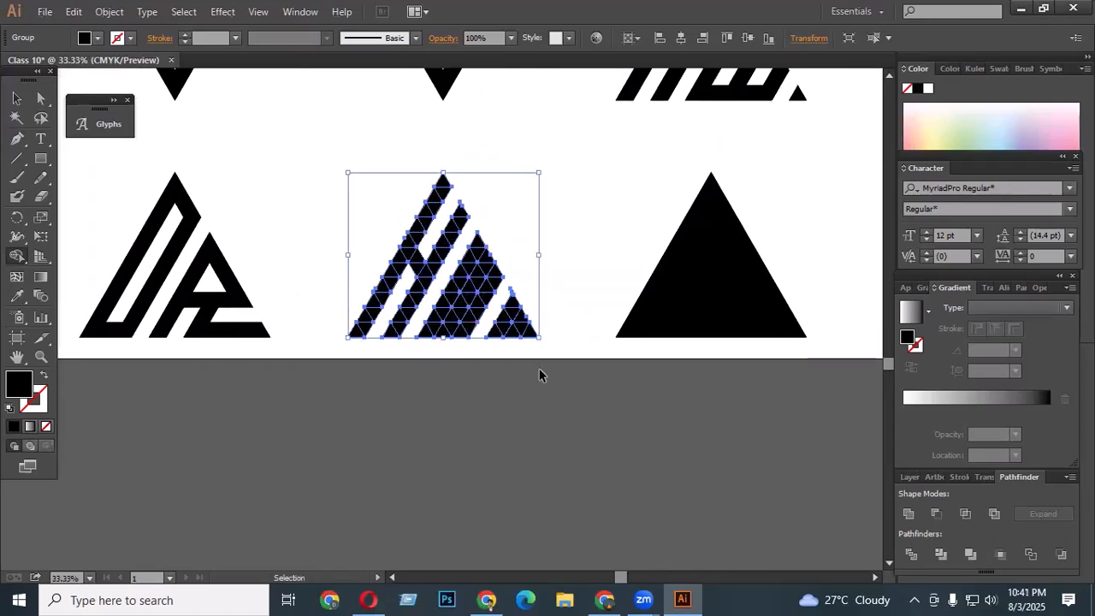
key("shift+m")
scroll(466, 331, "up", 1)
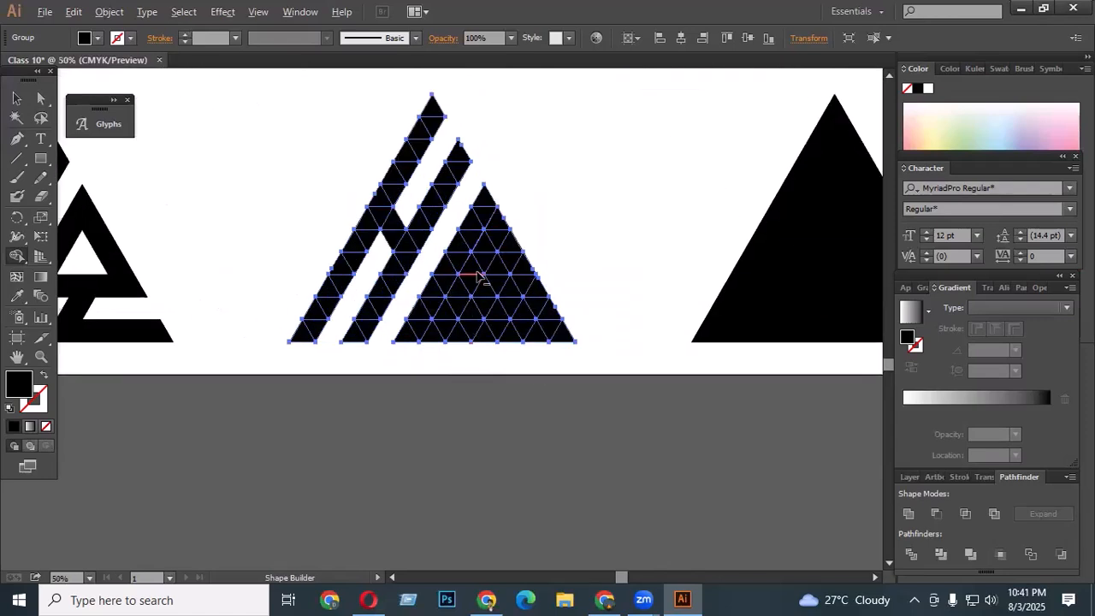
left_click_drag(486, 255, 404, 442)
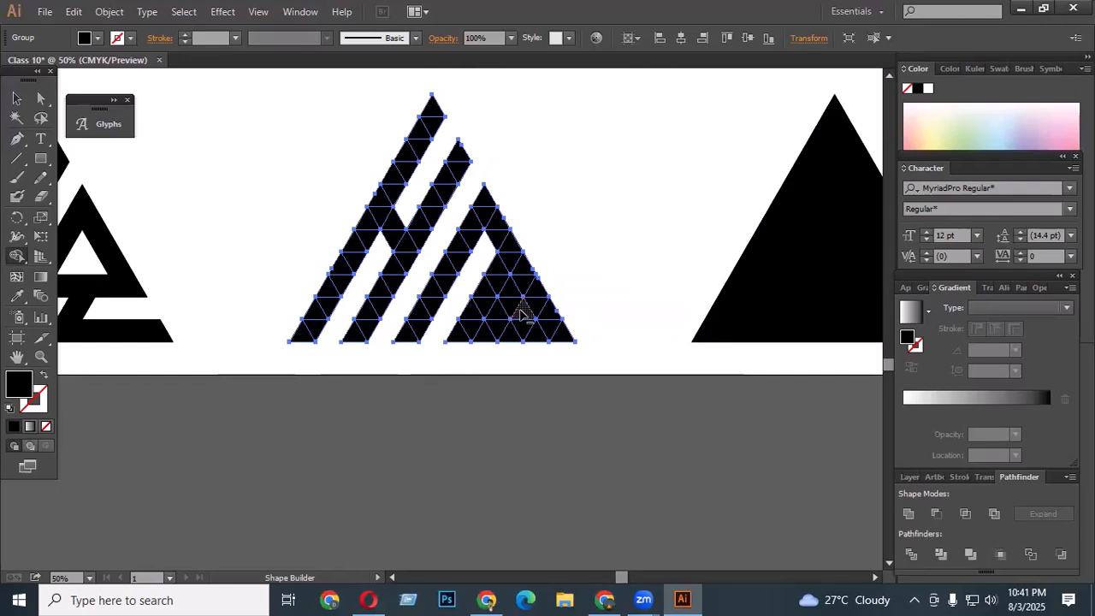
left_click_drag(514, 294, 465, 387)
left_click_drag(555, 309, 450, 507)
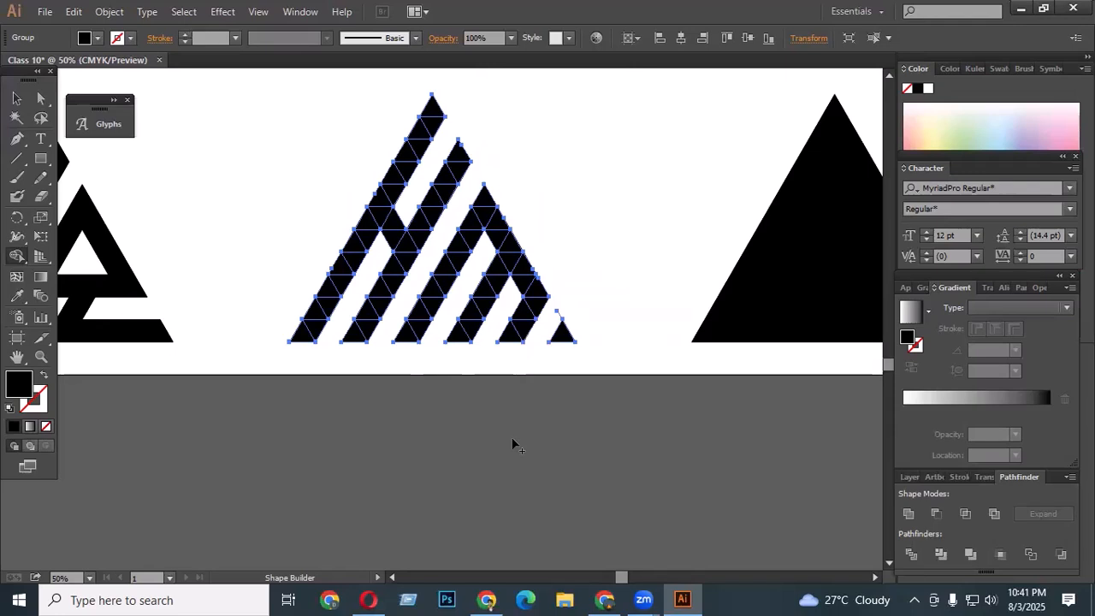
scroll(420, 334, "up", 1)
scroll(420, 332, "down", 3)
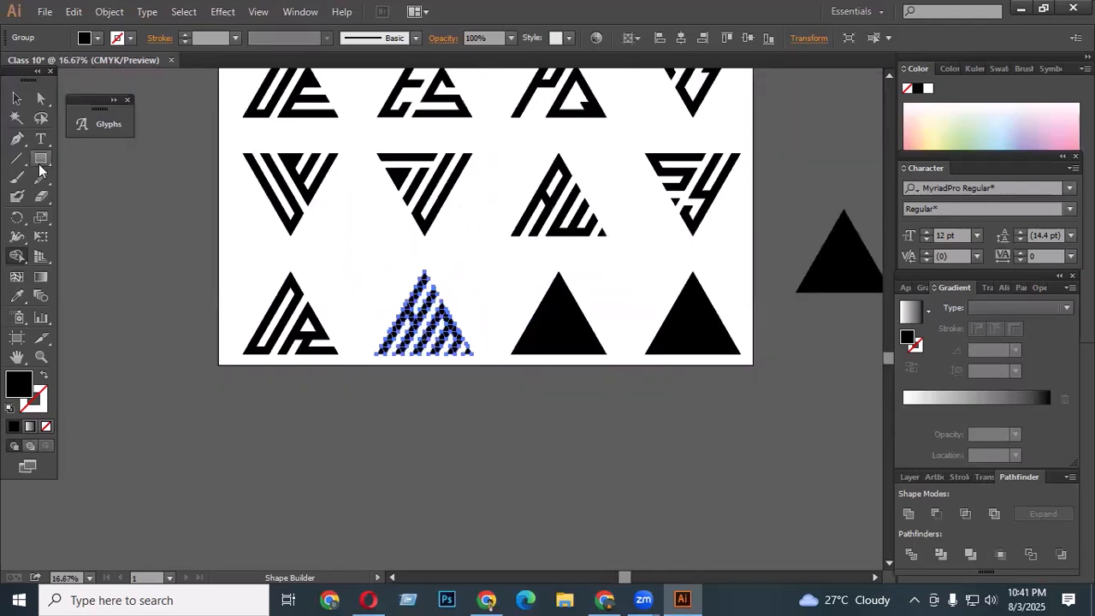
left_click(17, 98)
left_click(552, 425)
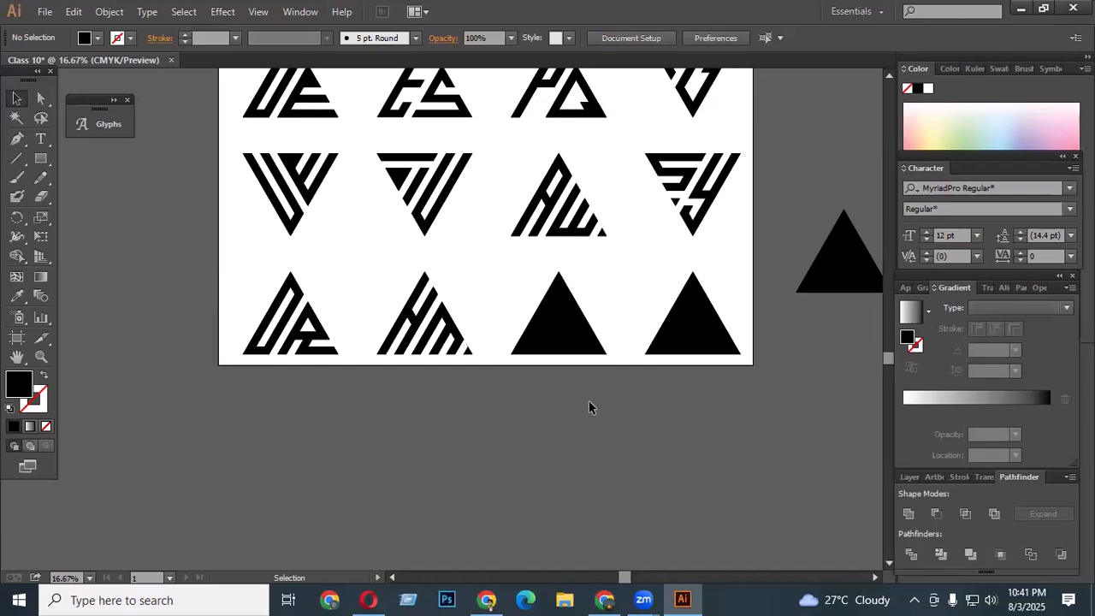
- Select the third bottom-row grid and split it with a diagonal gap using Shape Builder
scroll(606, 318, "up", 1)
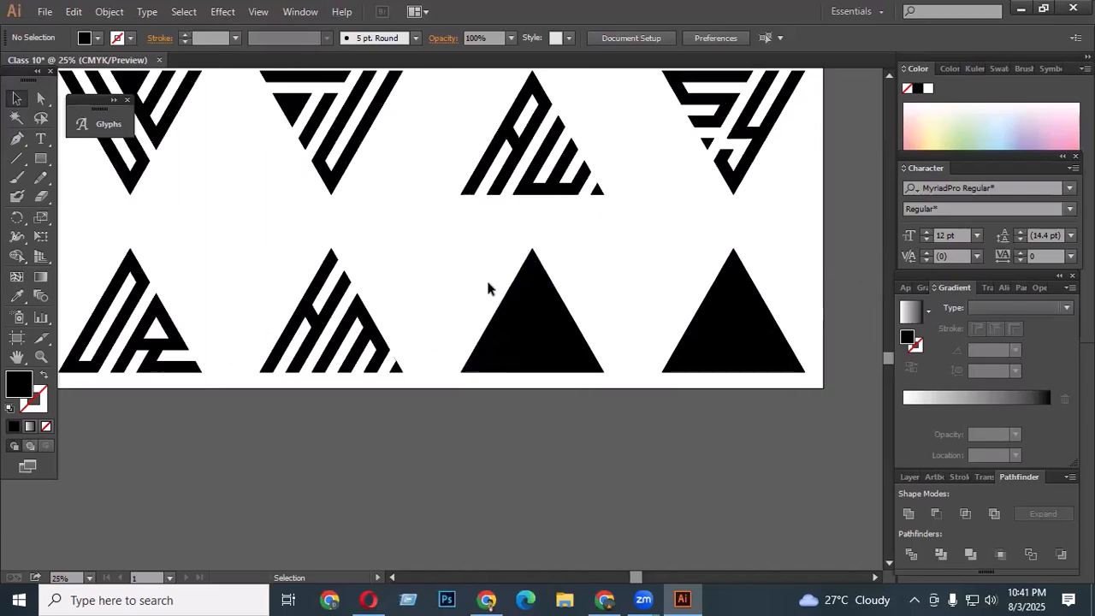
left_click_drag(462, 260, 617, 410)
scroll(546, 356, "up", 1)
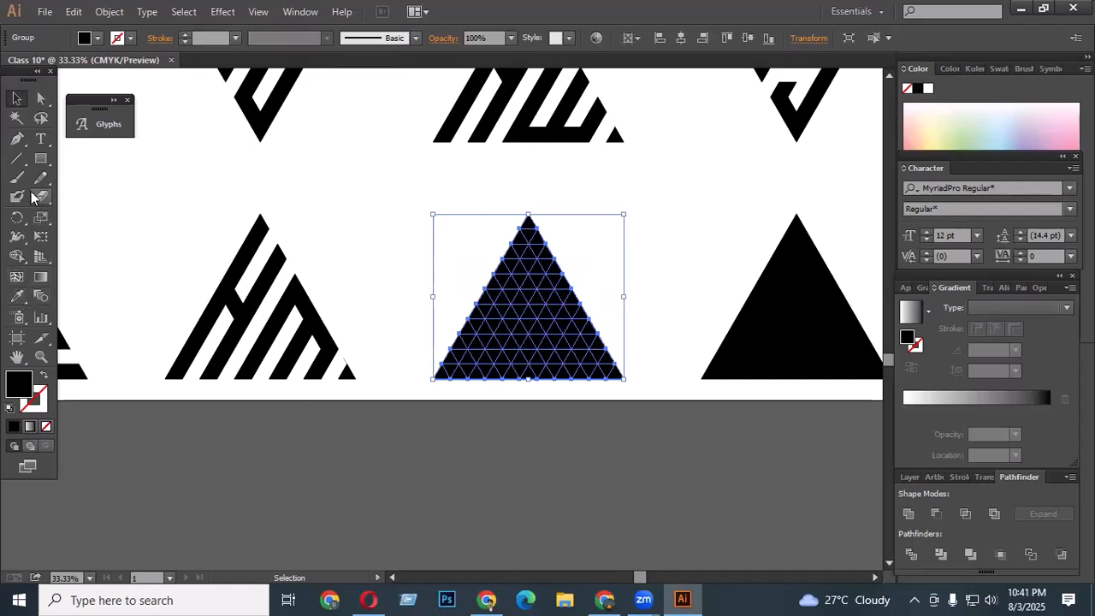
left_click(16, 255)
scroll(520, 306, "up", 1)
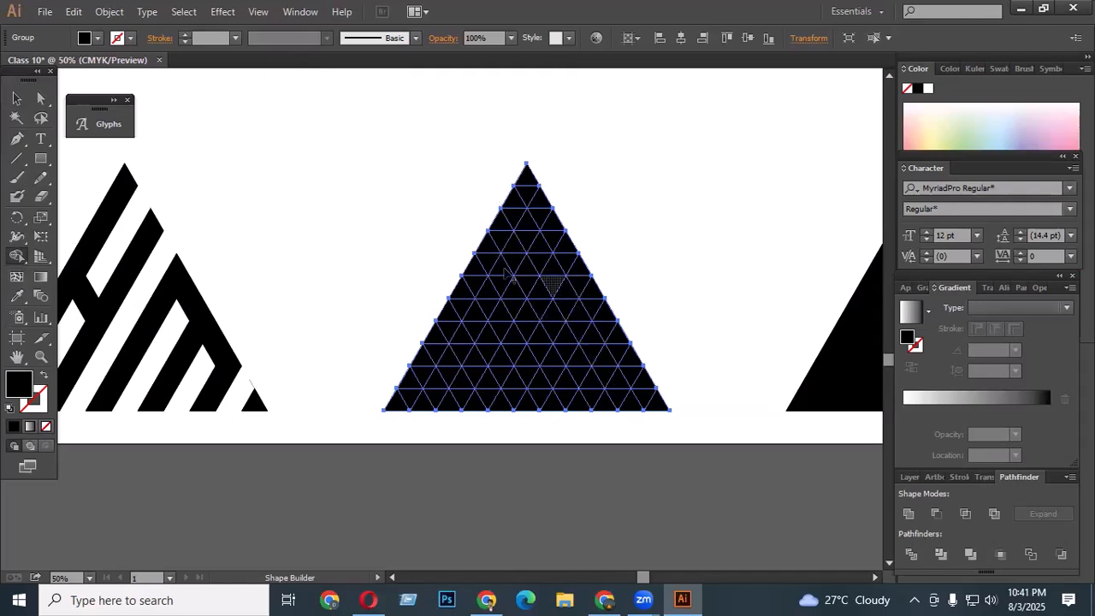
left_click_drag(488, 244, 595, 449)
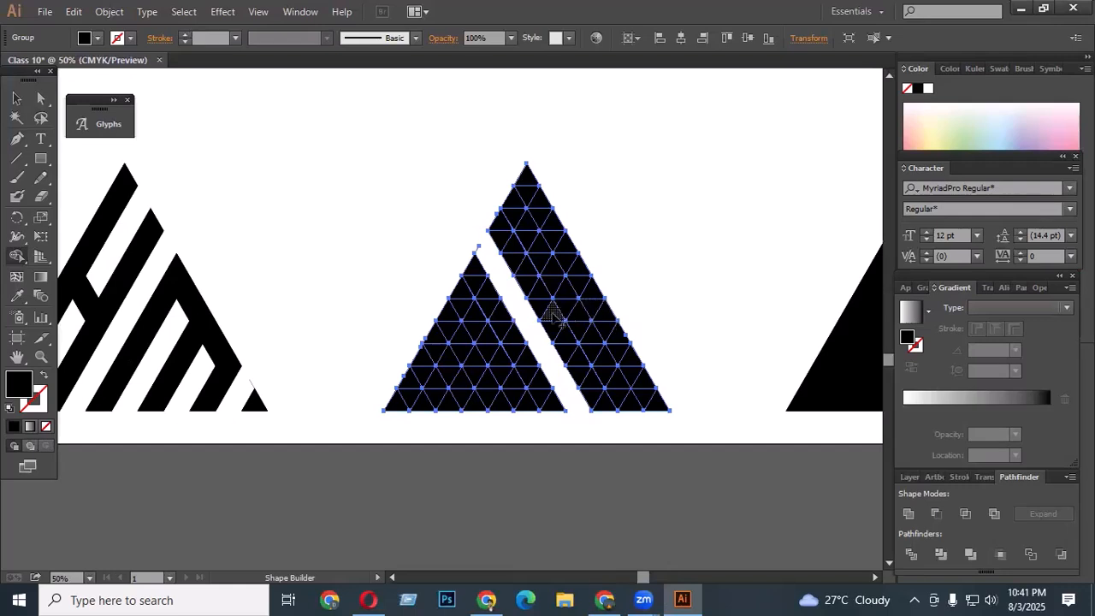
left_click_drag(527, 224, 544, 259)
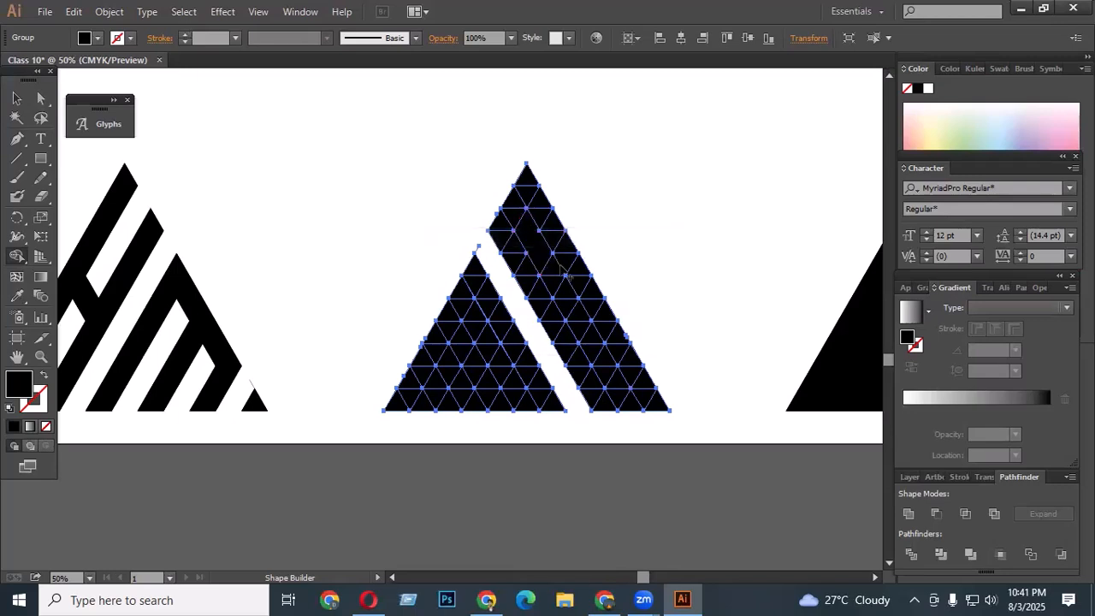
- Carve the grid's right part with a bottom gap, a hollow top counter and a crossbar cut
left_click_drag(604, 354, 641, 431)
left_click(604, 363, "alt")
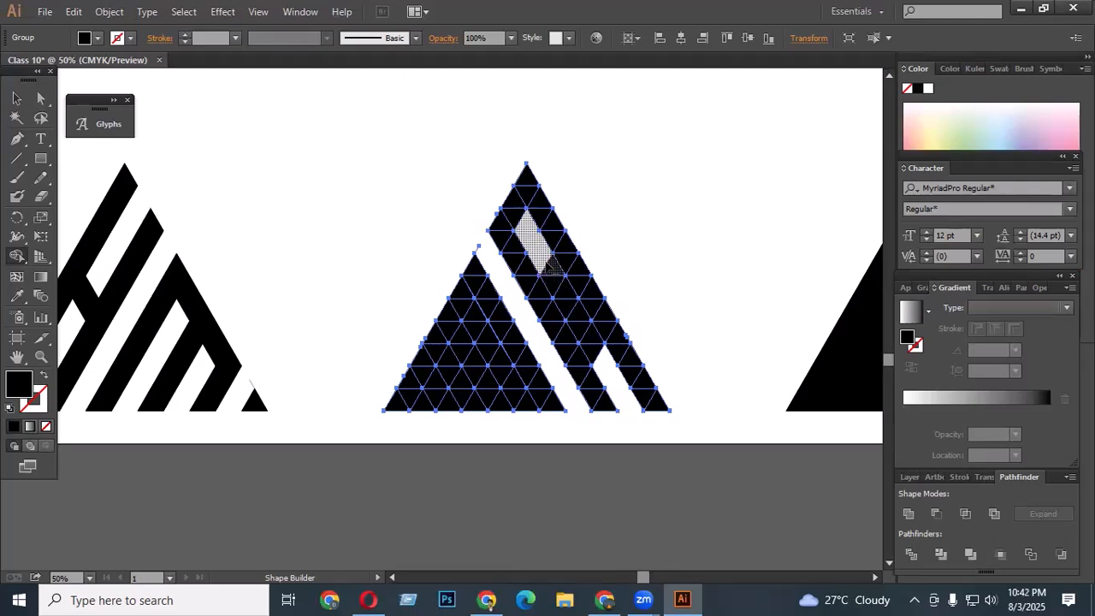
left_click(552, 269, "alt")
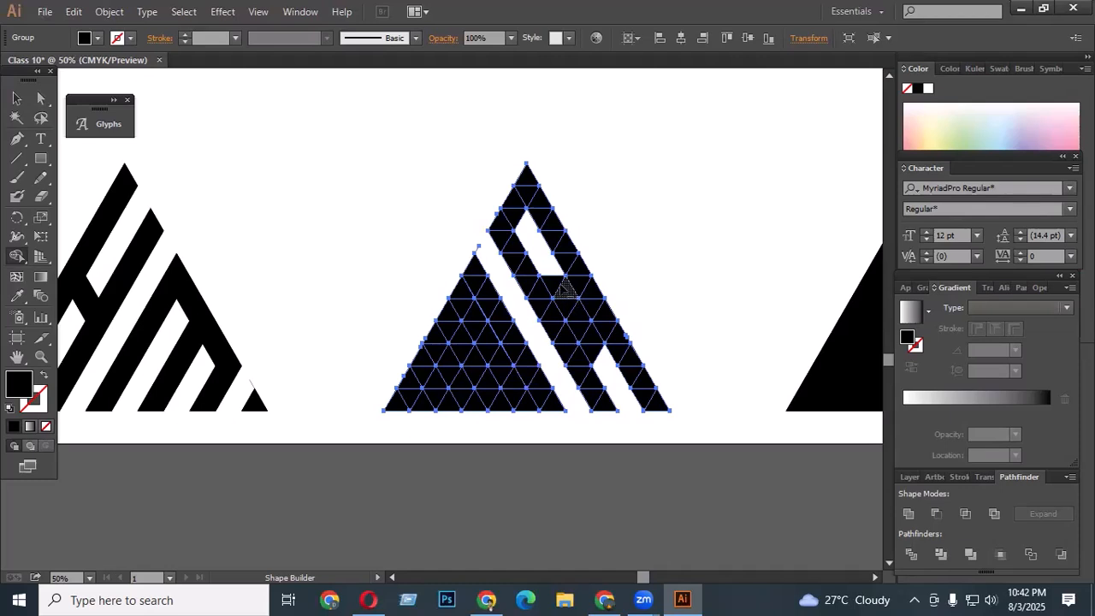
left_click_drag(563, 289, 545, 255)
mouse_move(580, 326)
left_mouse_down()
mouse_move(610, 376)
mouse_move(611, 435)
left_mouse_up()
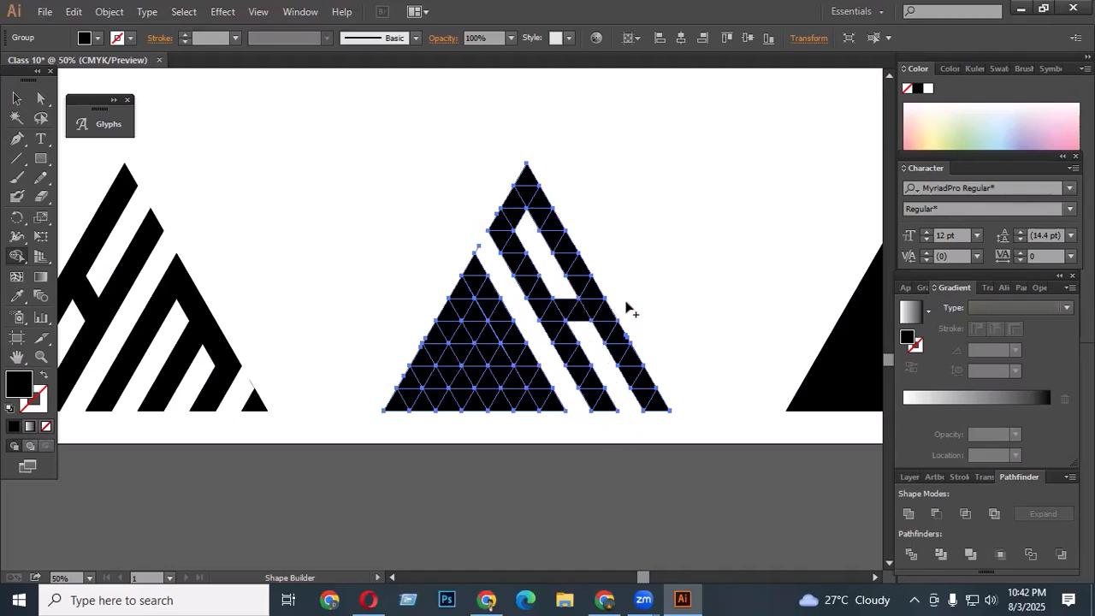
- Try cutting a horizontal gap across the lower-left cells of the third grid, then undo it
scroll(655, 338, "down", 2)
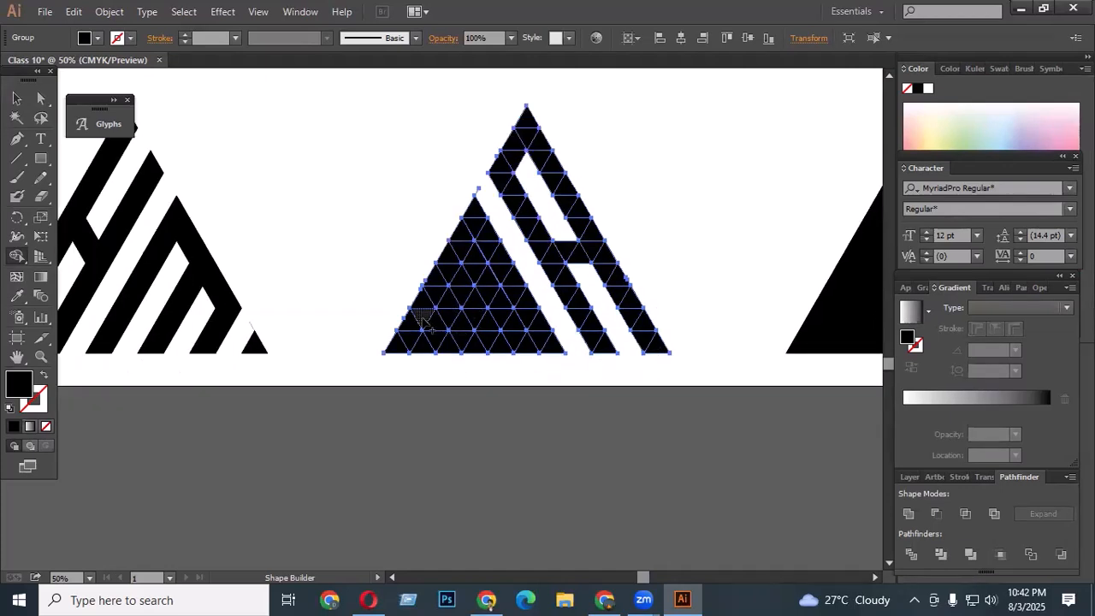
mouse_move(409, 321)
left_mouse_down()
mouse_move(521, 318)
mouse_move(505, 320)
mouse_move(512, 327)
left_mouse_up()
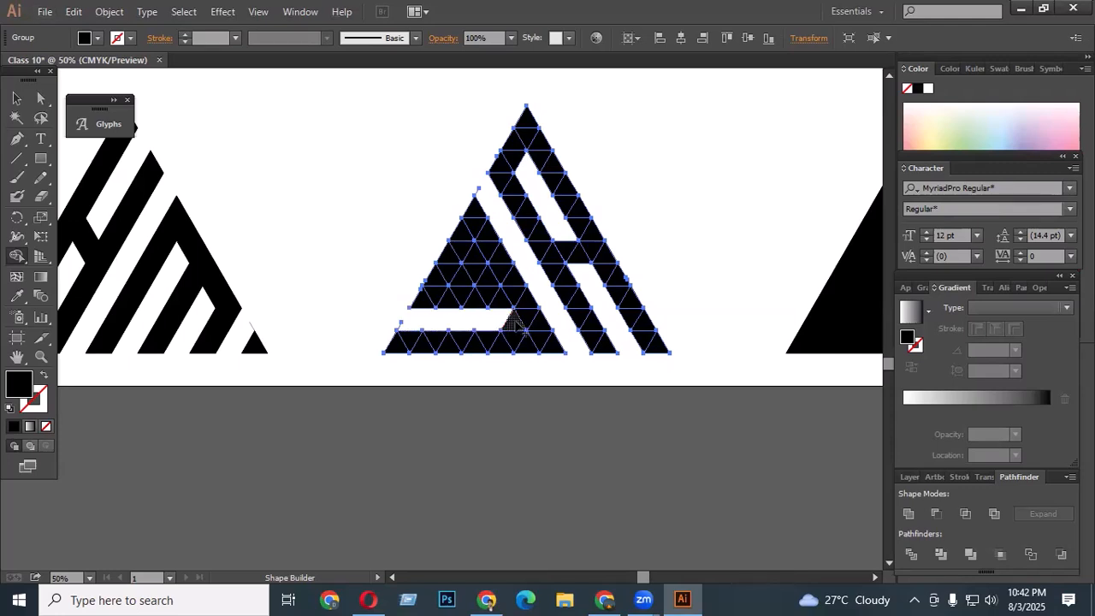
key("ctrl+z")
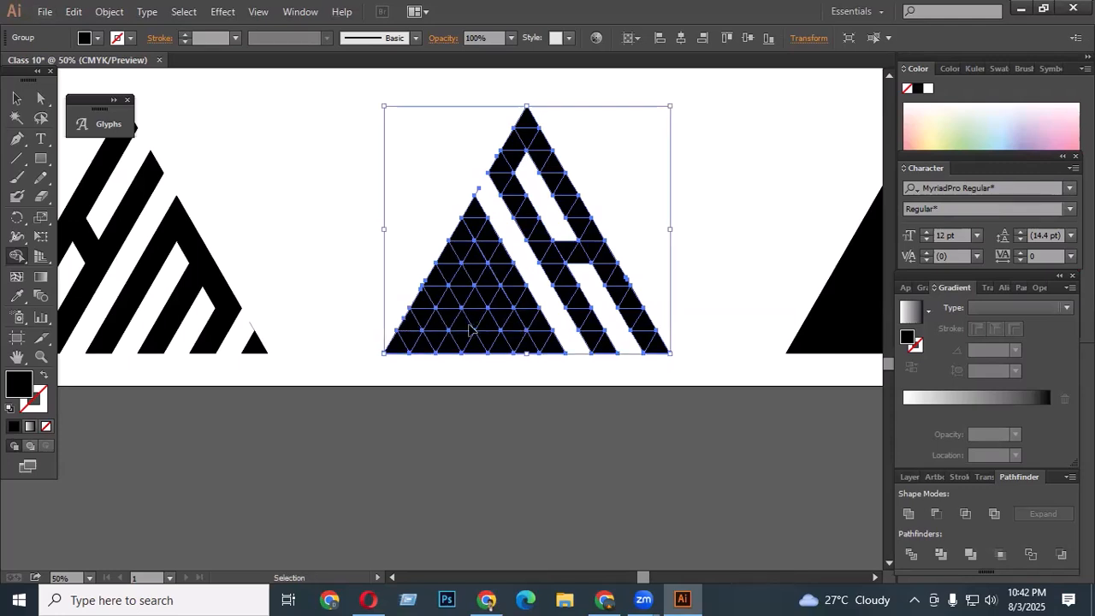
- Carve a J into the grid's left part with Shape Builder: a horizontal gap above the base and a diagonal gap beside the stem
left_click_drag(430, 321, 513, 321)
left_click_drag(425, 301, 493, 304)
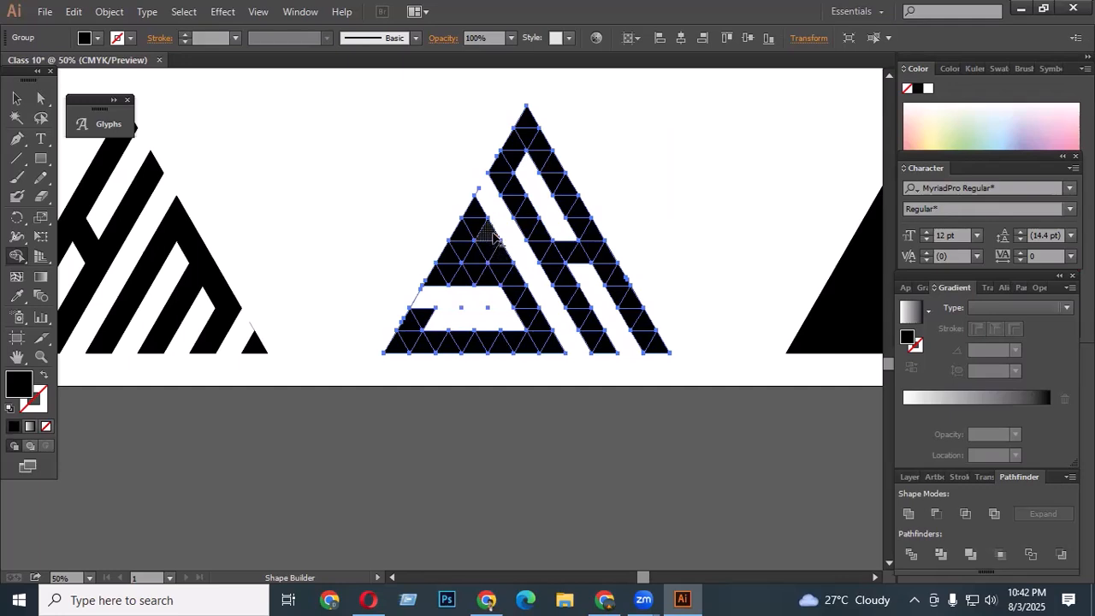
mouse_move(490, 231)
left_mouse_down()
mouse_move(469, 279)
mouse_move(487, 274)
mouse_move(488, 285)
mouse_move(448, 271)
mouse_move(451, 309)
mouse_move(415, 298)
left_mouse_up()
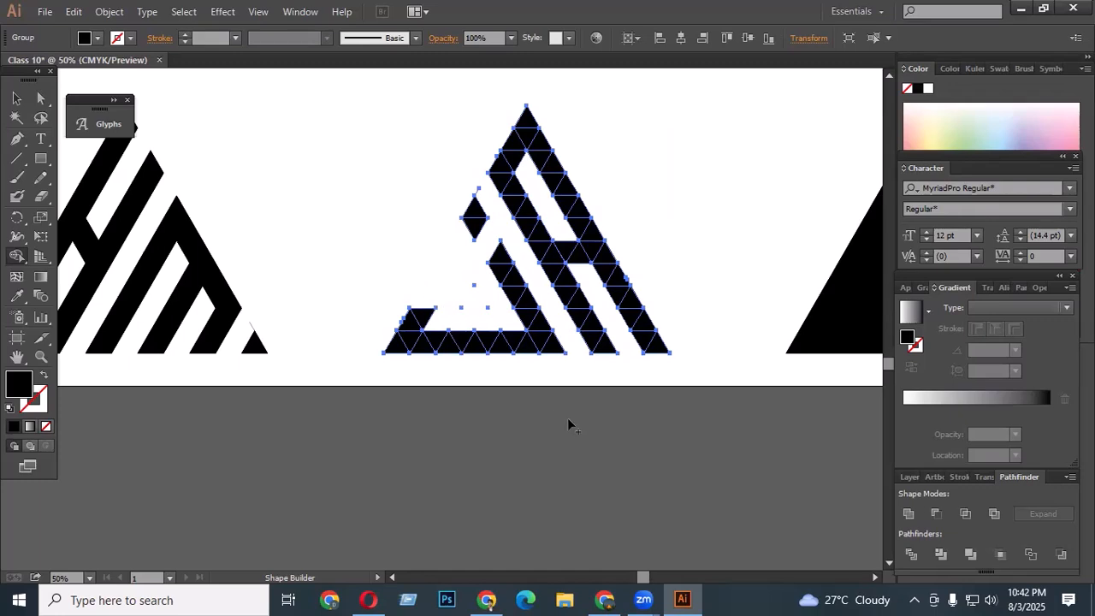
- Try applying the light yellow swatch to the whole letter group, then undo it
scroll(570, 423, "up", 1)
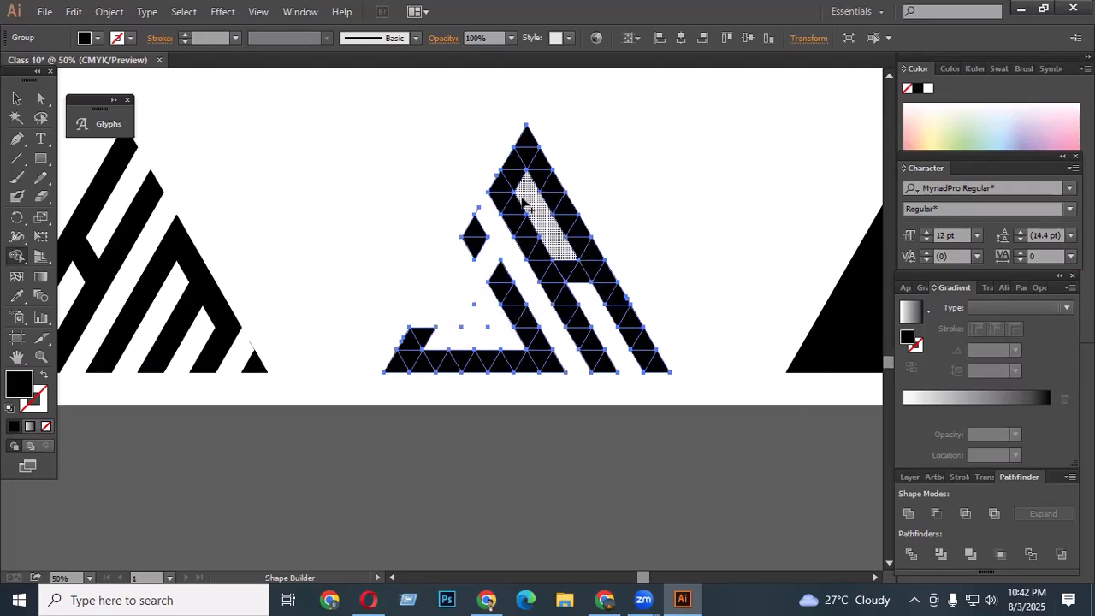
scroll(592, 278, "up", 1)
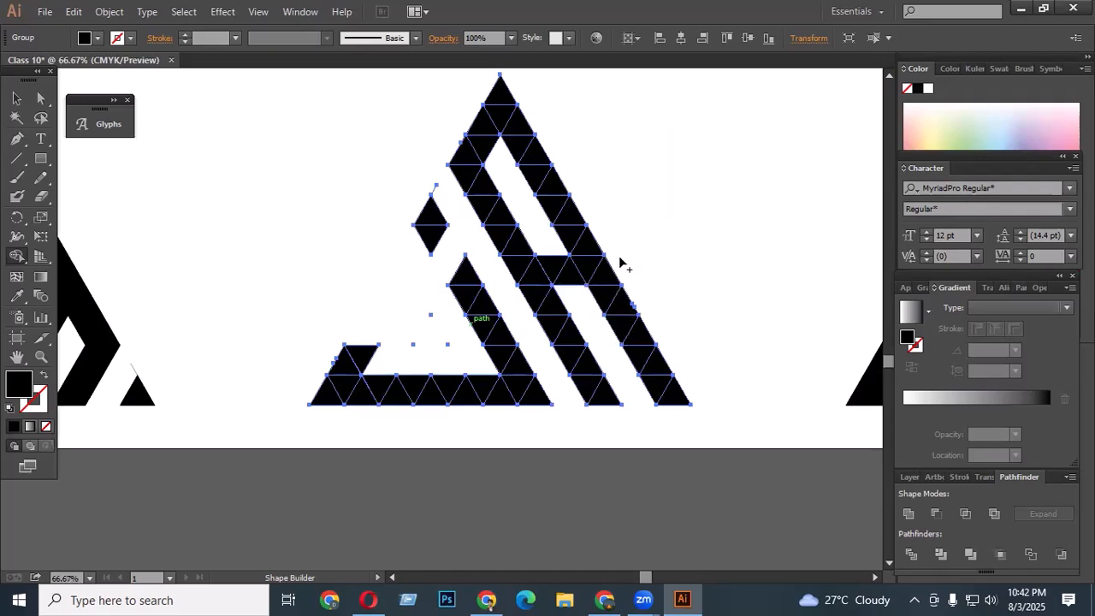
left_click(16, 98)
left_click(939, 120)
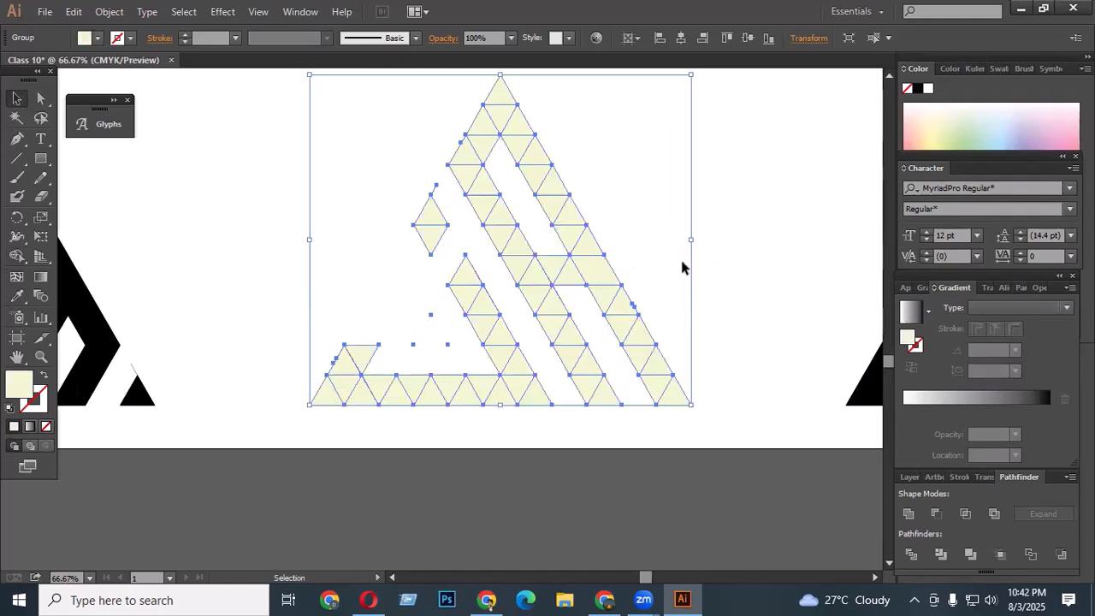
key("ctrl+z")
- Paint the crossbar's right-end cell light yellow with Shape Builder
left_click(17, 256)
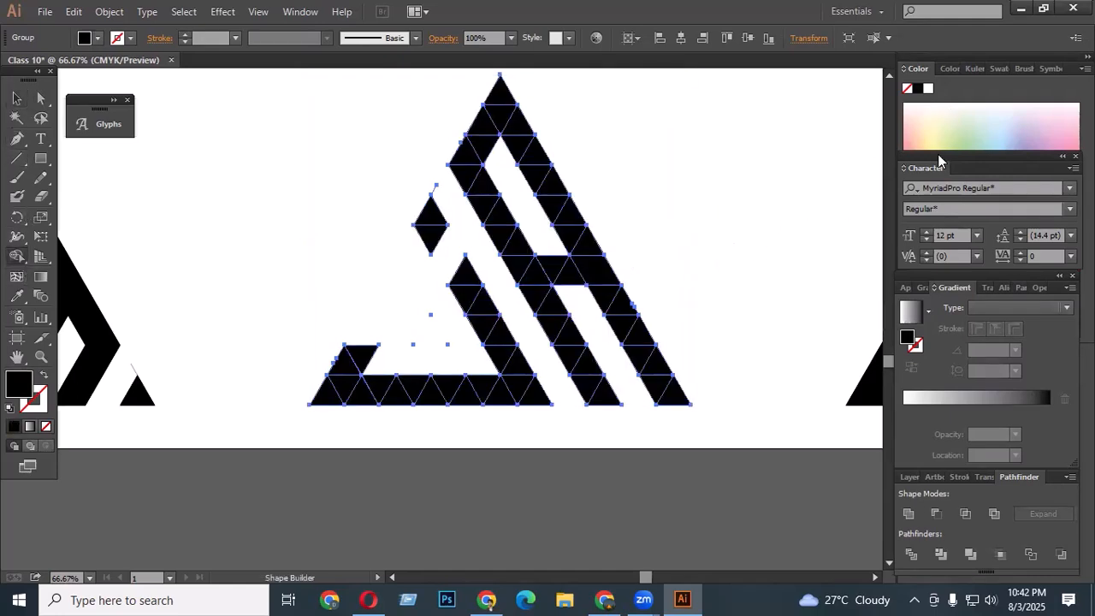
left_click(942, 124)
left_click(598, 269)
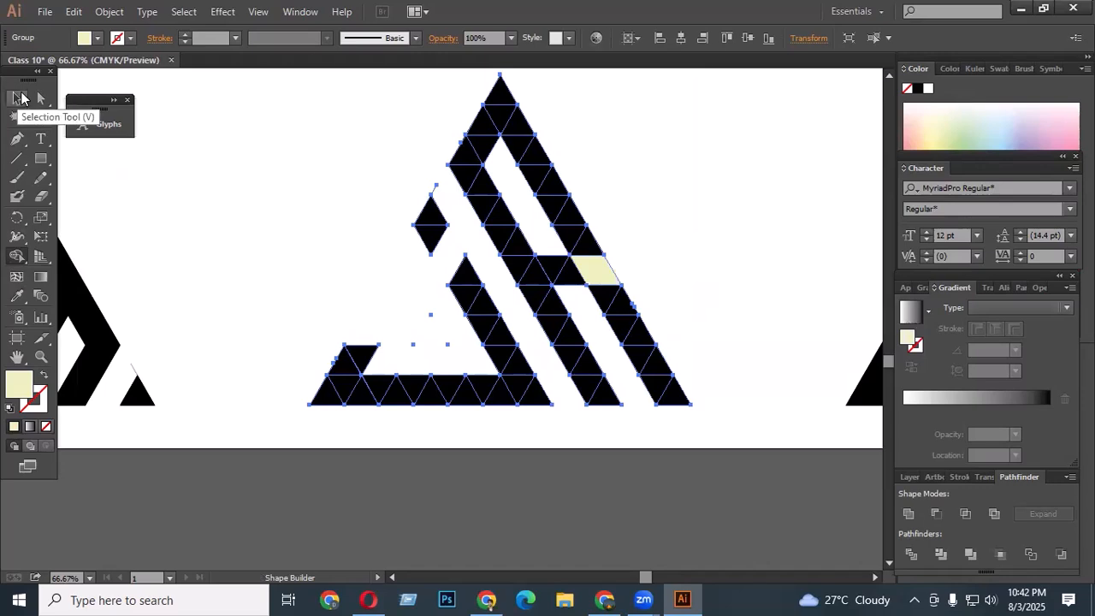
- Draw a pen polygon over the yellow cell's right end and subtract it with Minus Front to notch the crossbar
left_click(16, 98)
left_click(214, 203)
left_click(16, 138)
scroll(611, 264, "up", 2)
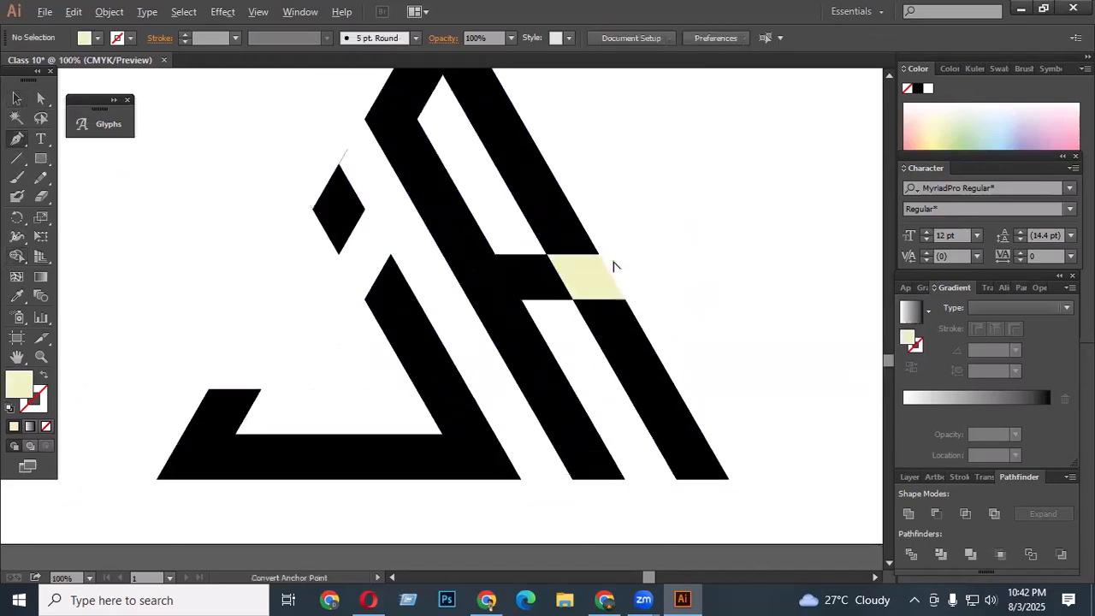
left_click(590, 253)
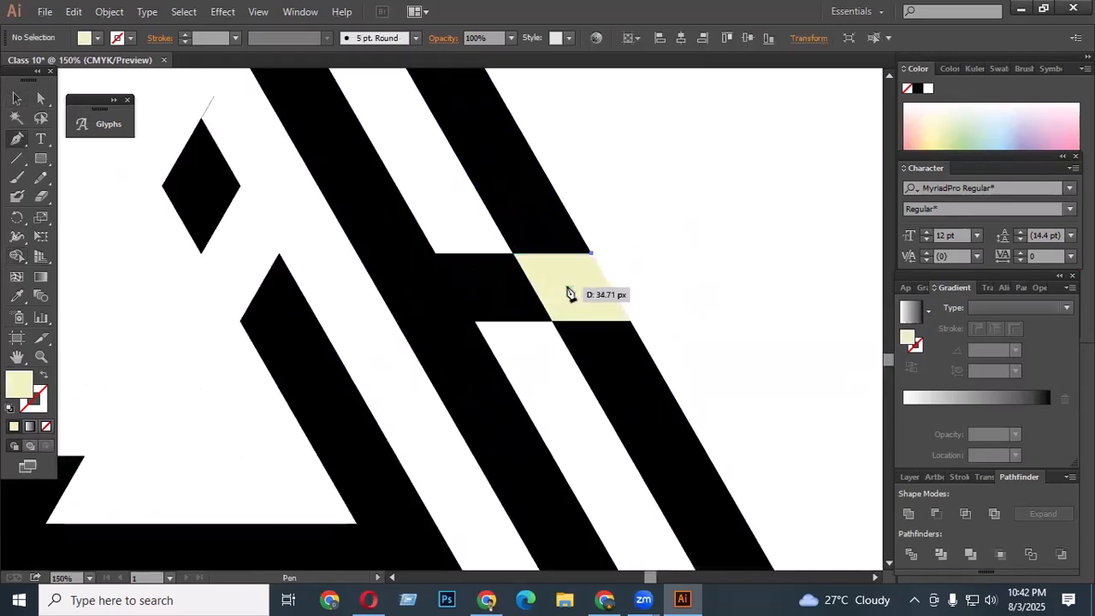
left_click(568, 287)
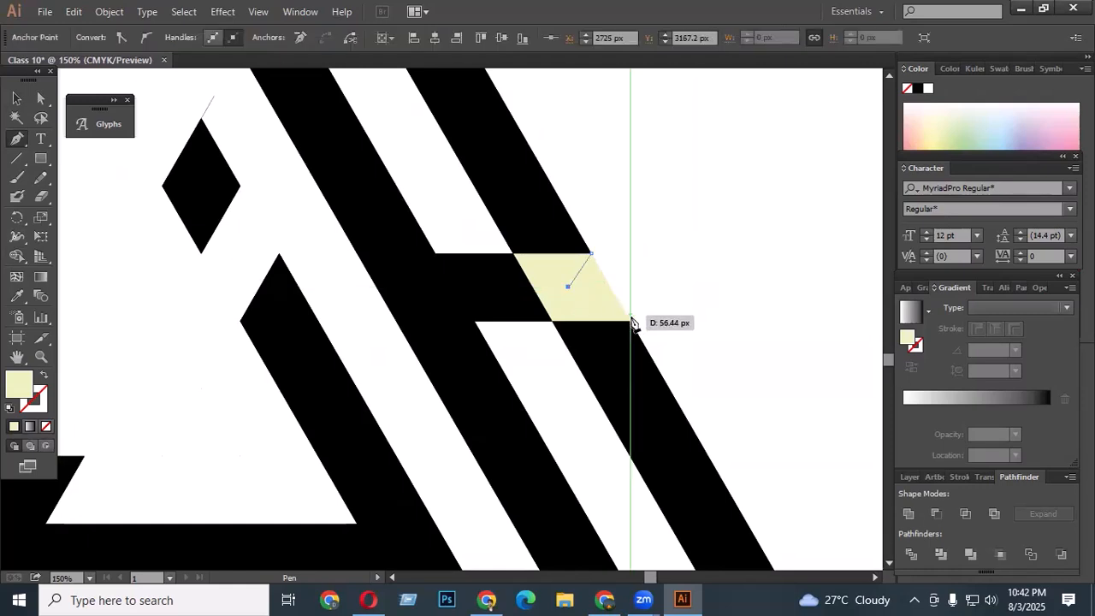
left_click(630, 321)
left_click(678, 272)
left_click(677, 205)
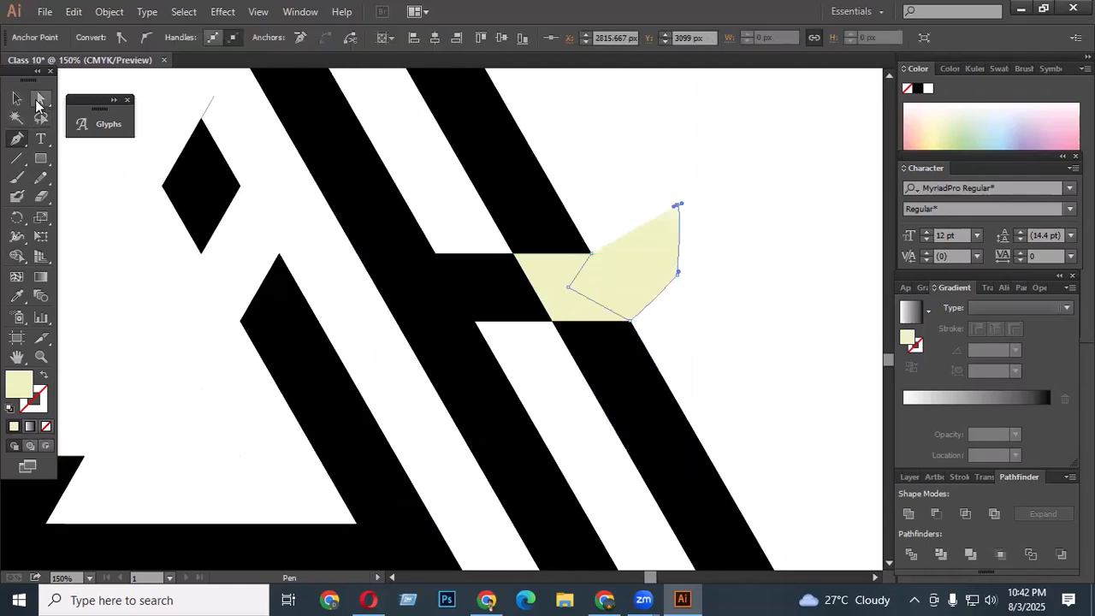
left_click(40, 99)
left_click(582, 315)
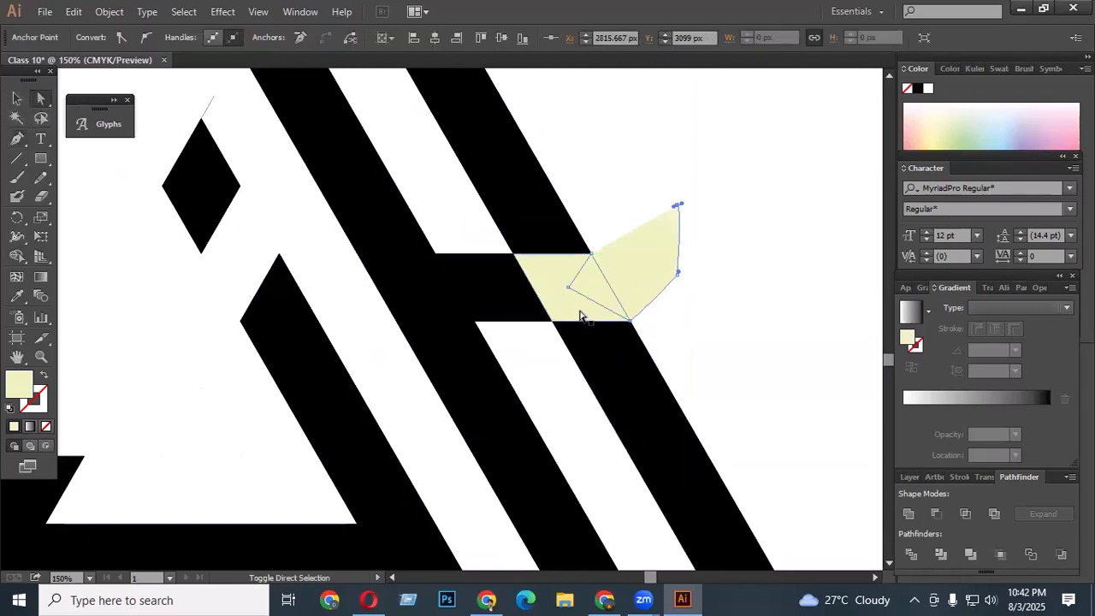
left_click(936, 513)
left_click(631, 298)
scroll(609, 298, "down", 3)
scroll(593, 296, "down", 1)
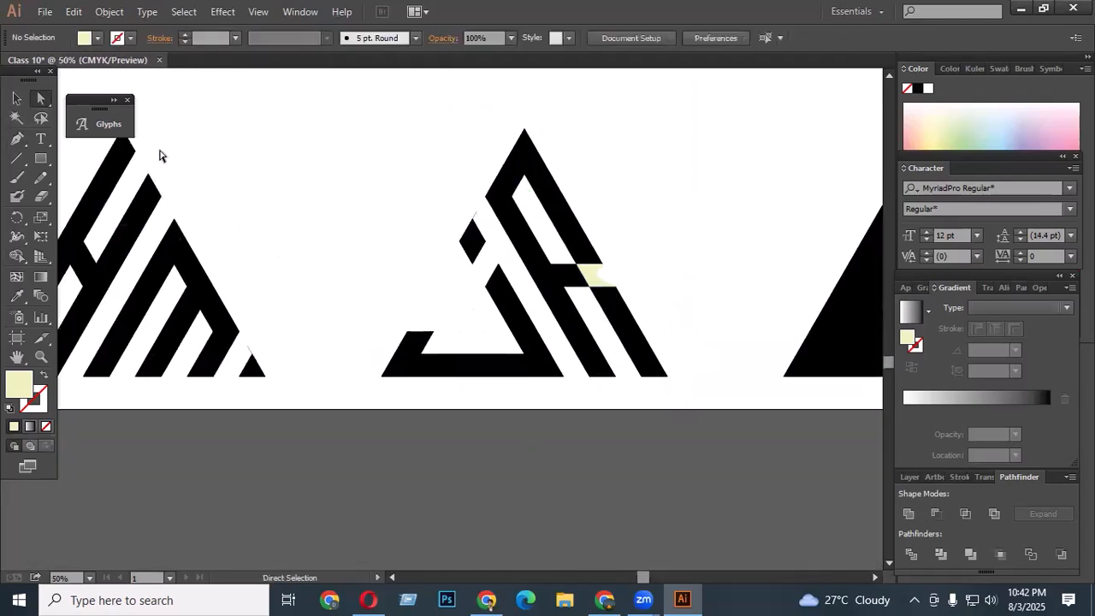
- Select the whole carved JR letter and unite all its pieces into a single shape
left_click(16, 99)
left_click_drag(321, 131, 676, 396)
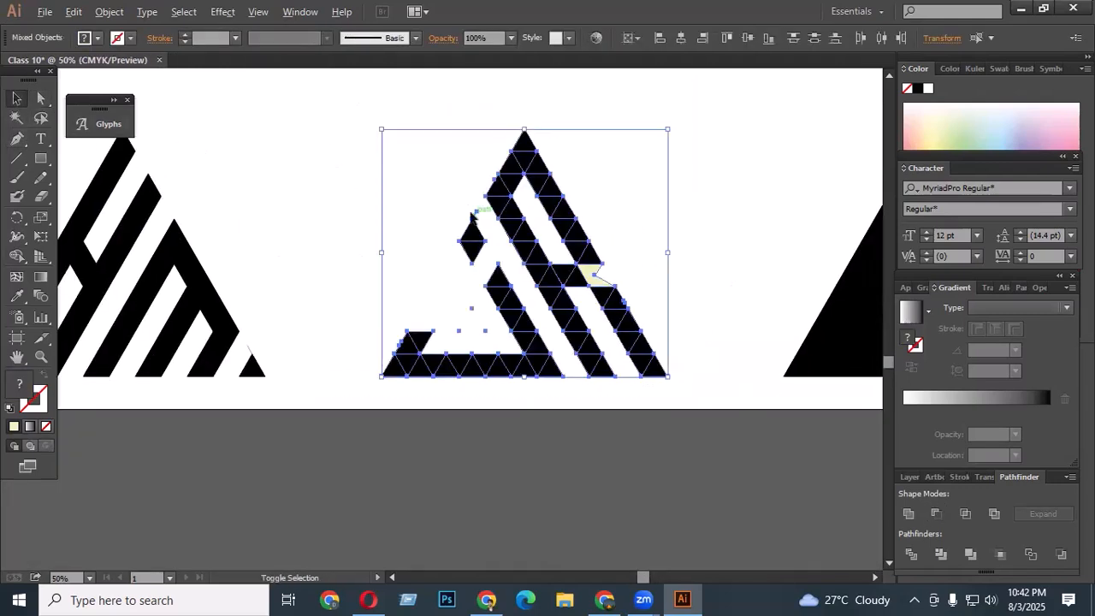
scroll(466, 210, "up", 3)
left_click(16, 255)
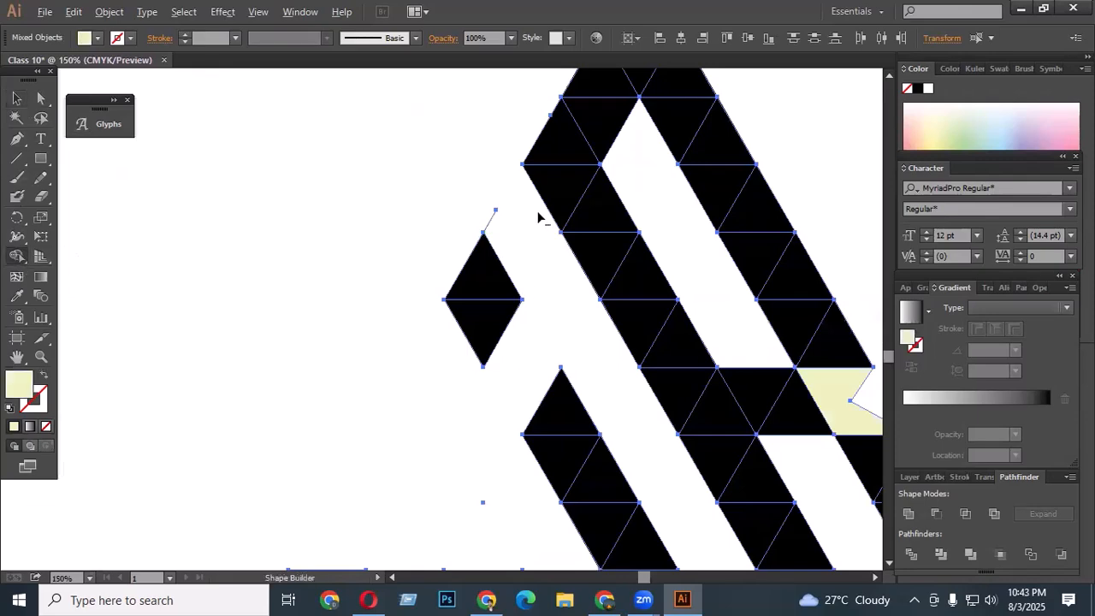
scroll(536, 251, "down", 5)
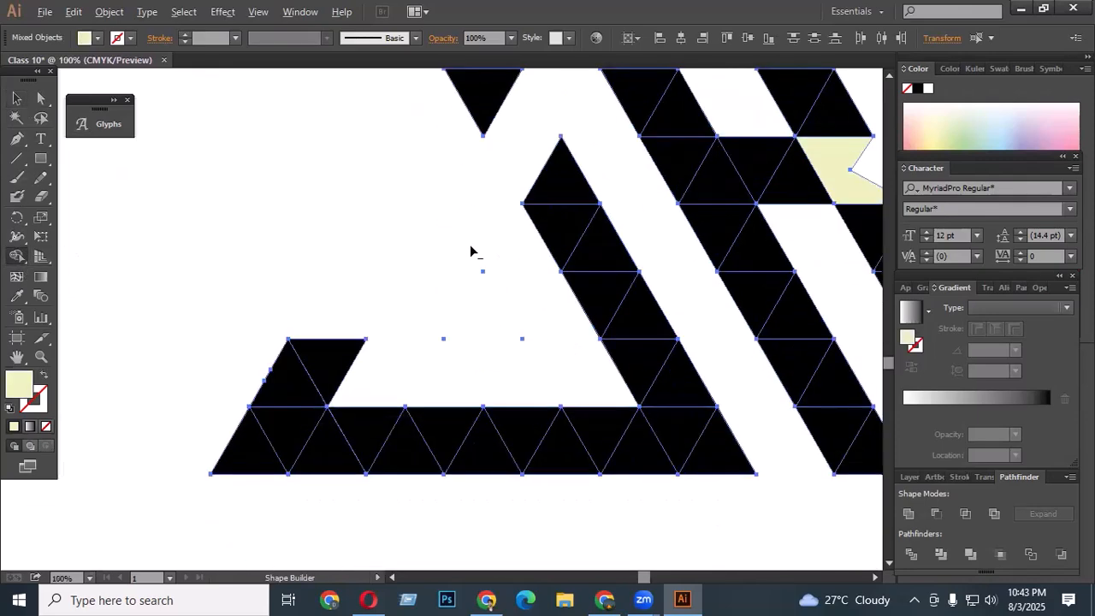
scroll(472, 249, "down", 2)
left_click(908, 514)
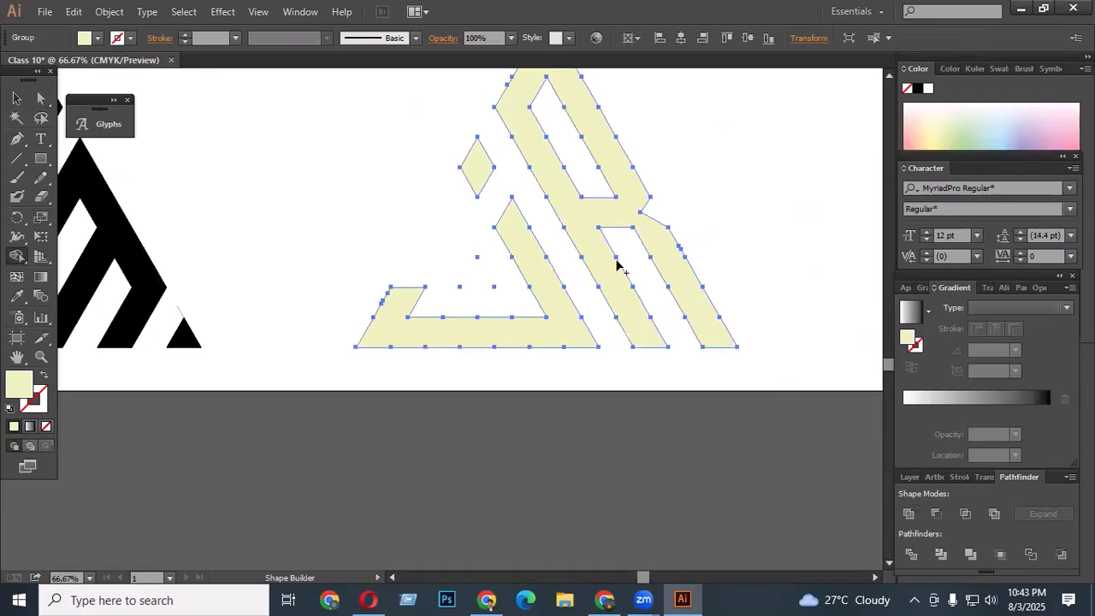
- Restore the united letter's black fill by sampling the neighbouring logo with the Eyedropper, then deselect
left_click(17, 295)
left_click(100, 249)
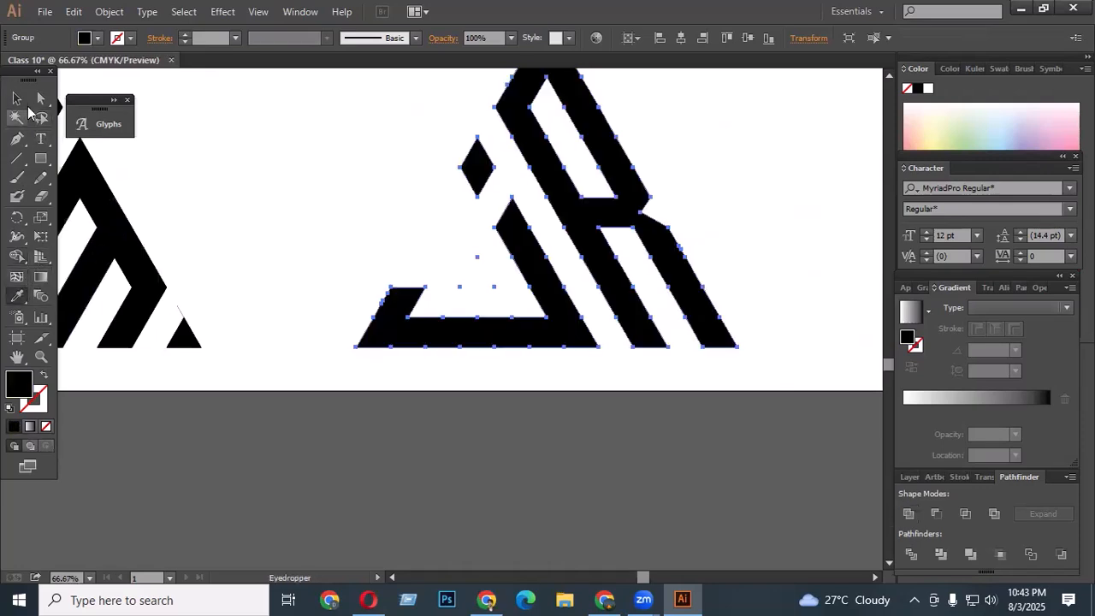
left_click(16, 99)
left_click(311, 216)
scroll(547, 262, "up", 2)
scroll(547, 263, "down", 2)
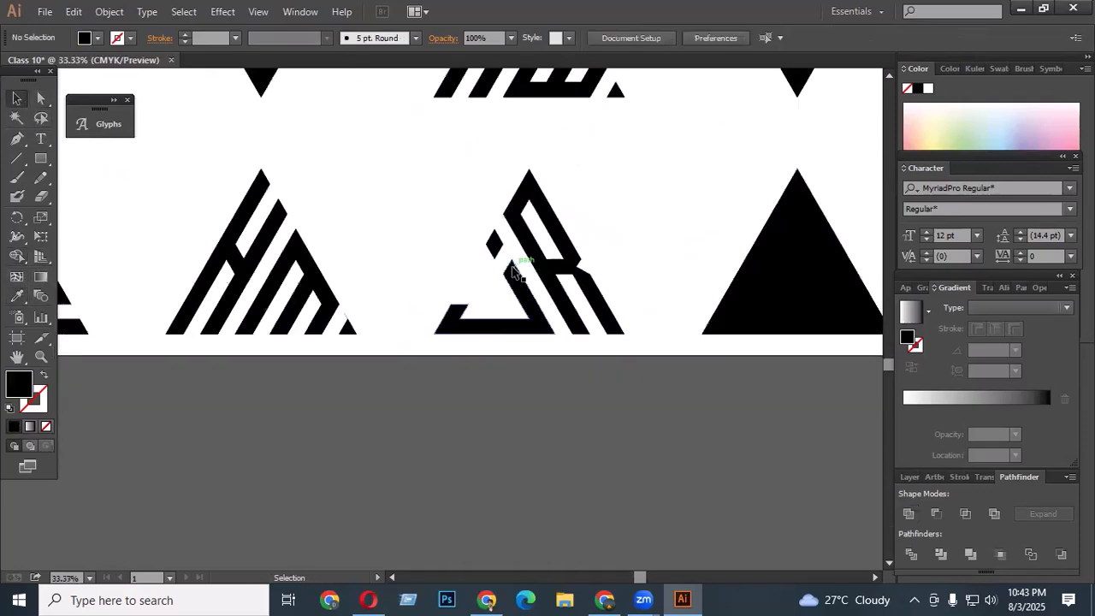
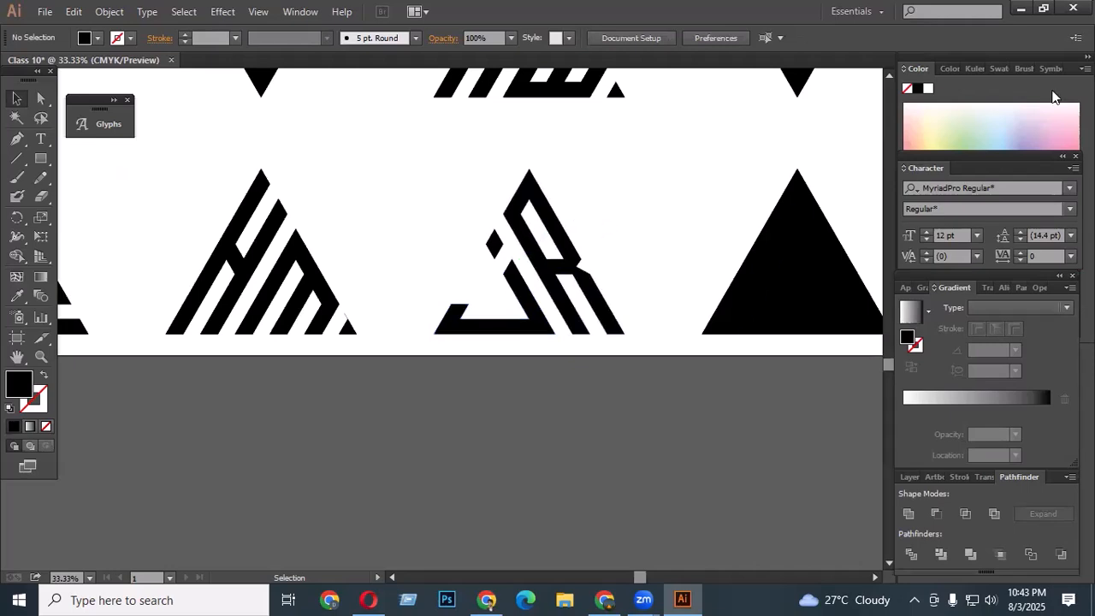
- Zoom in and inspect the triangle grid of the HM logo
scroll(567, 247, "up", 1)
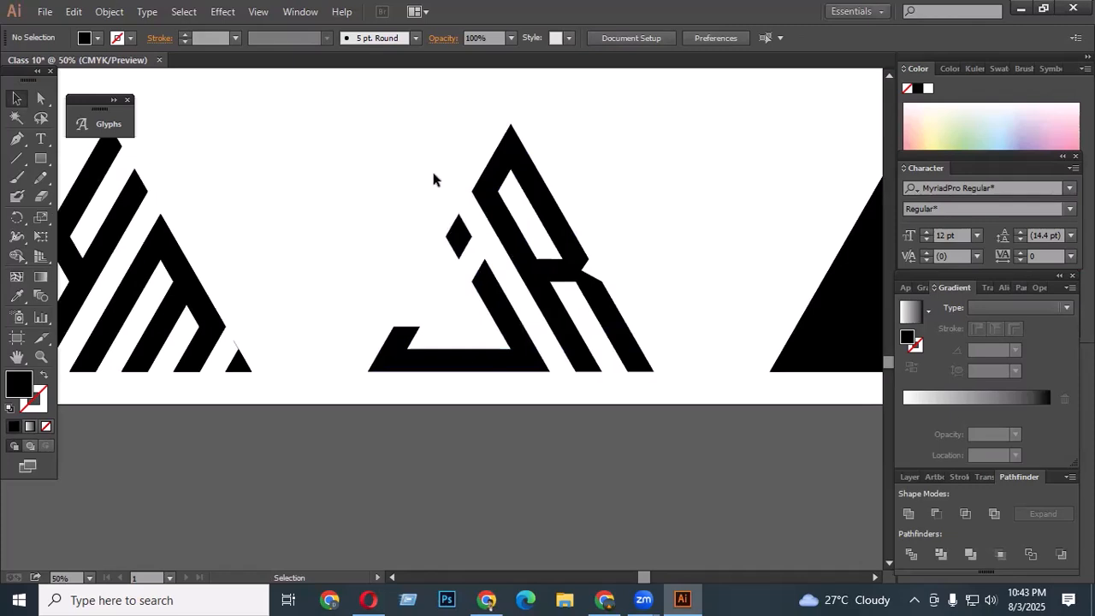
scroll(637, 285, "down", 1)
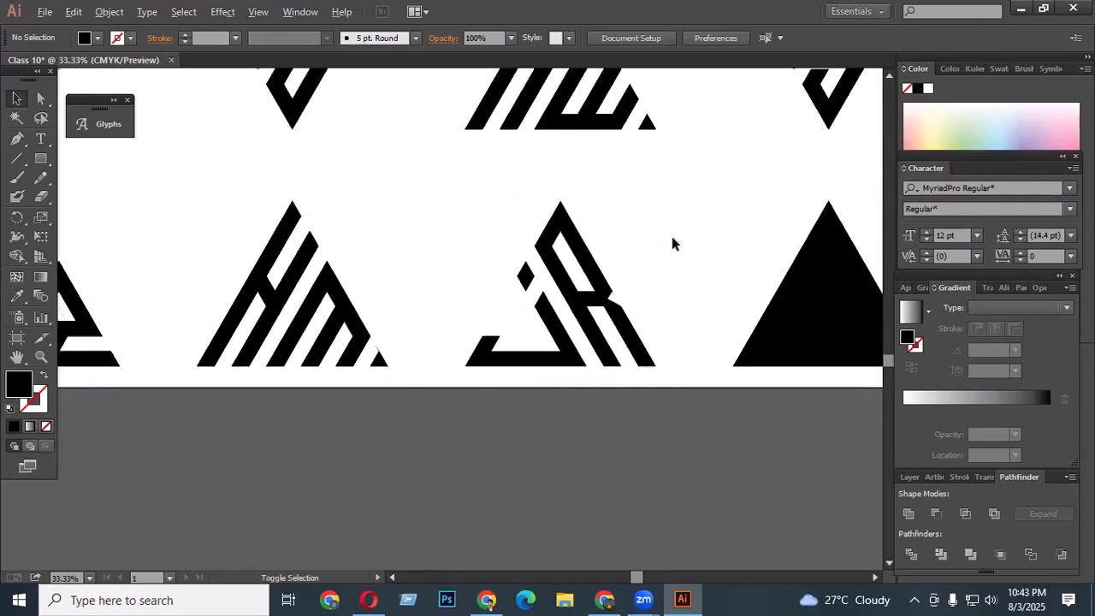
mouse_move(307, 198)
left_mouse_down()
mouse_move(446, 348)
mouse_move(465, 350)
mouse_move(463, 327)
mouse_move(513, 291)
left_mouse_up()
scroll(440, 323, "up", 3)
key("shift+m")
scroll(469, 299, "down", 2)
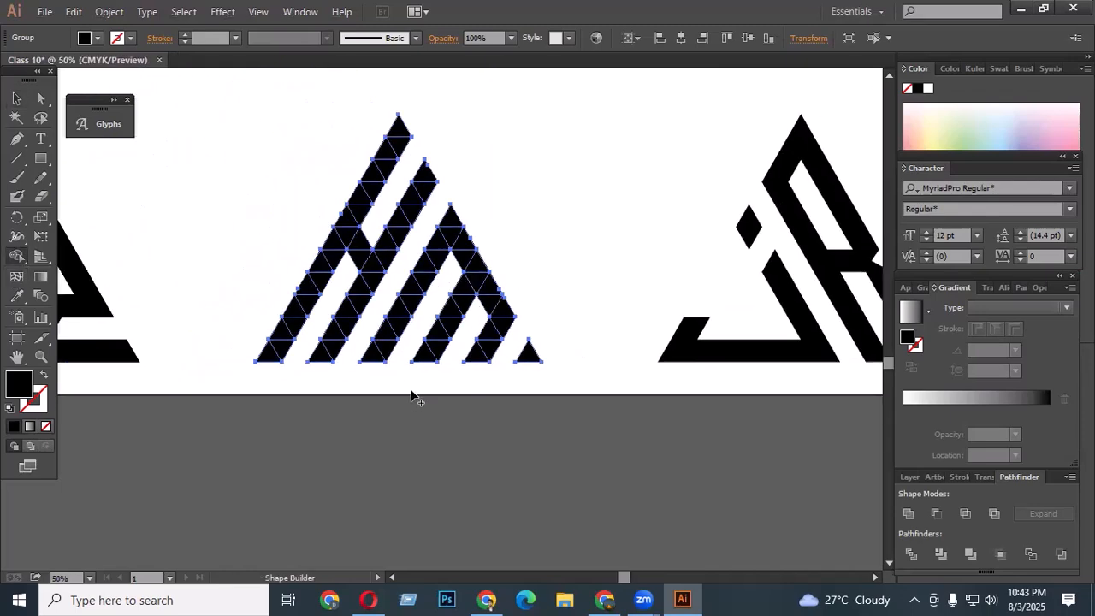
scroll(457, 268, "up", 2)
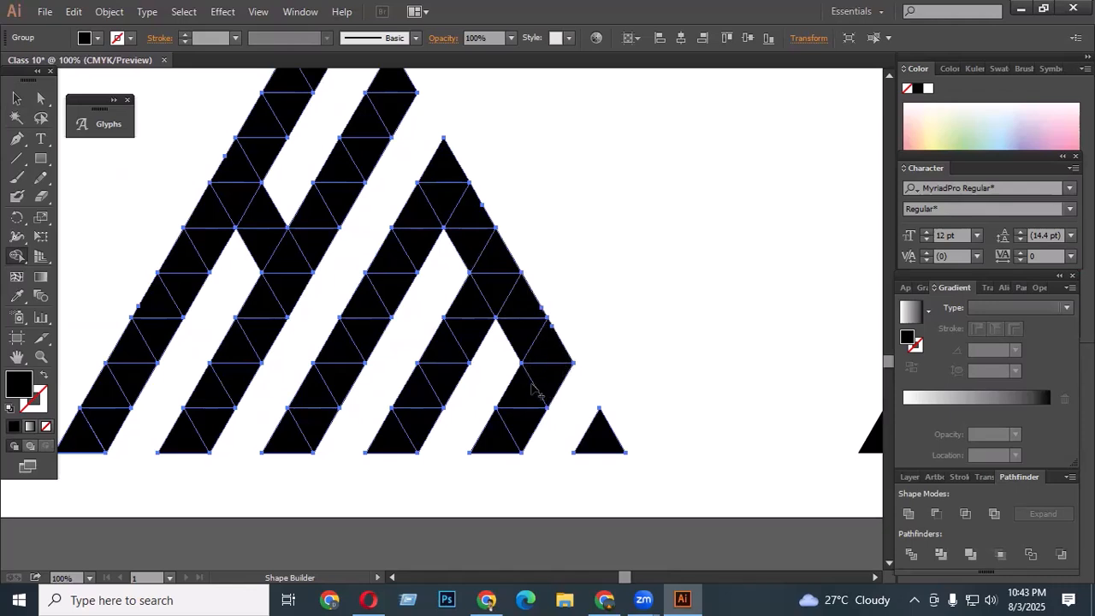
scroll(196, 239, "up", 1)
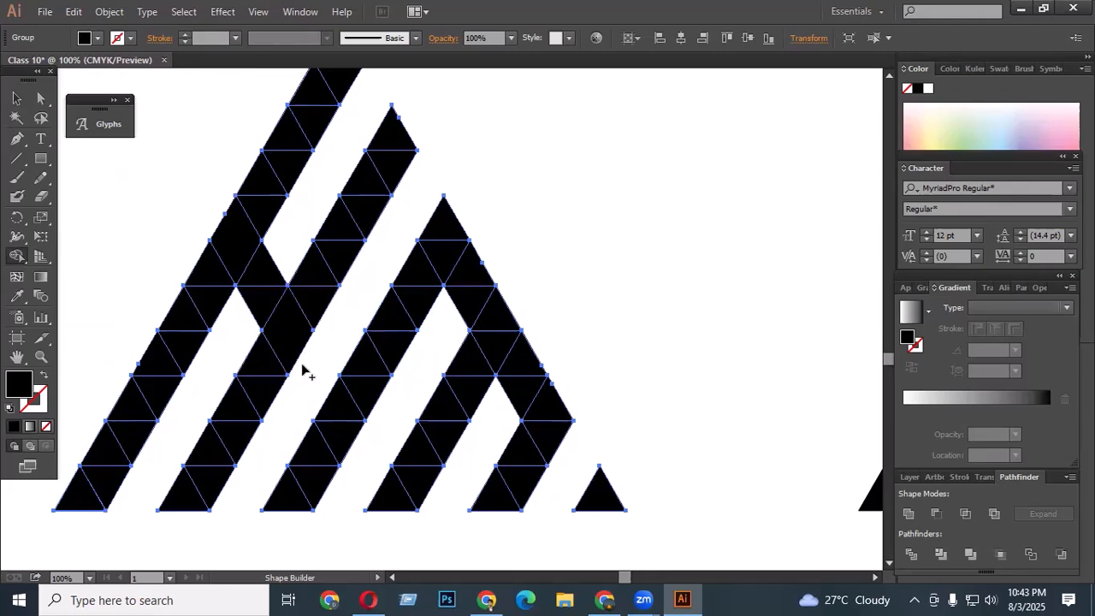
left_click(16, 98)
left_click(118, 215)
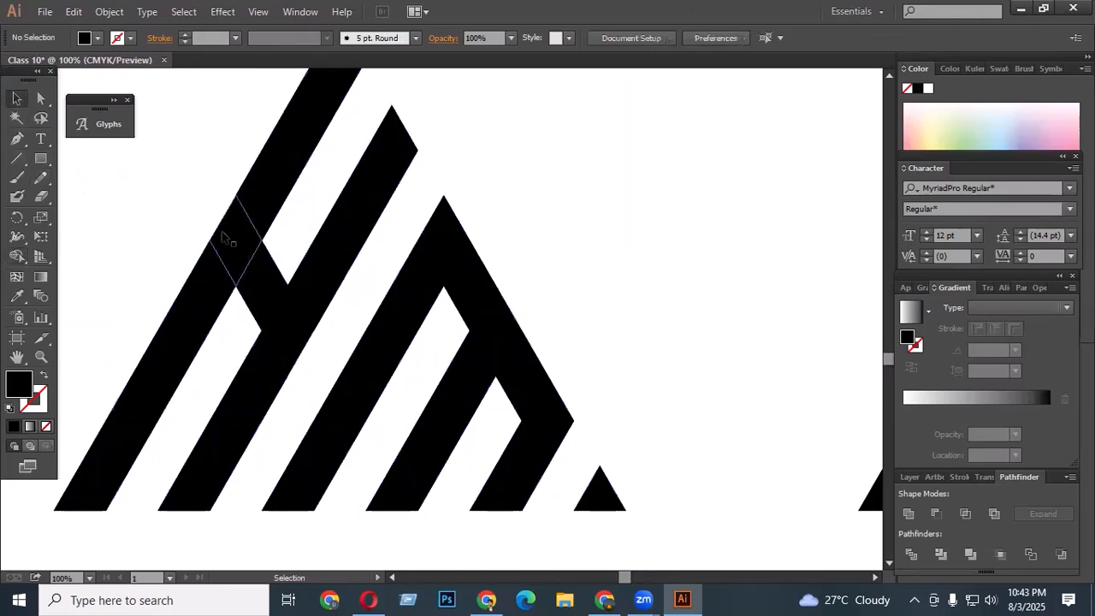
- Select two diamond cells on the H's left stem and fill them pale green
left_click(41, 100)
left_click(239, 255)
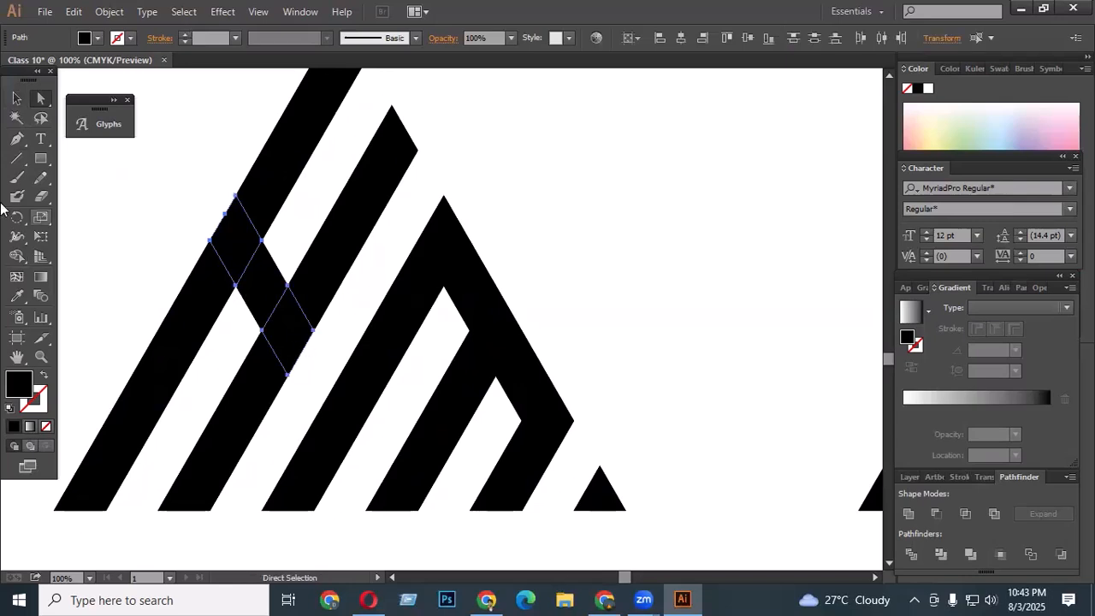
left_click(17, 295)
left_click(134, 145)
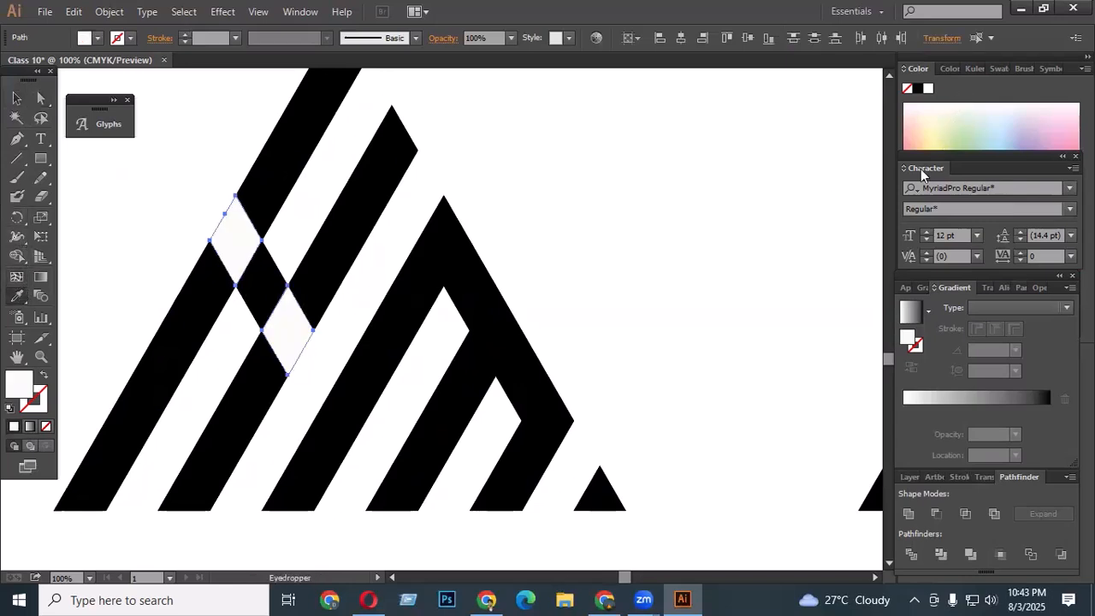
left_click(969, 137)
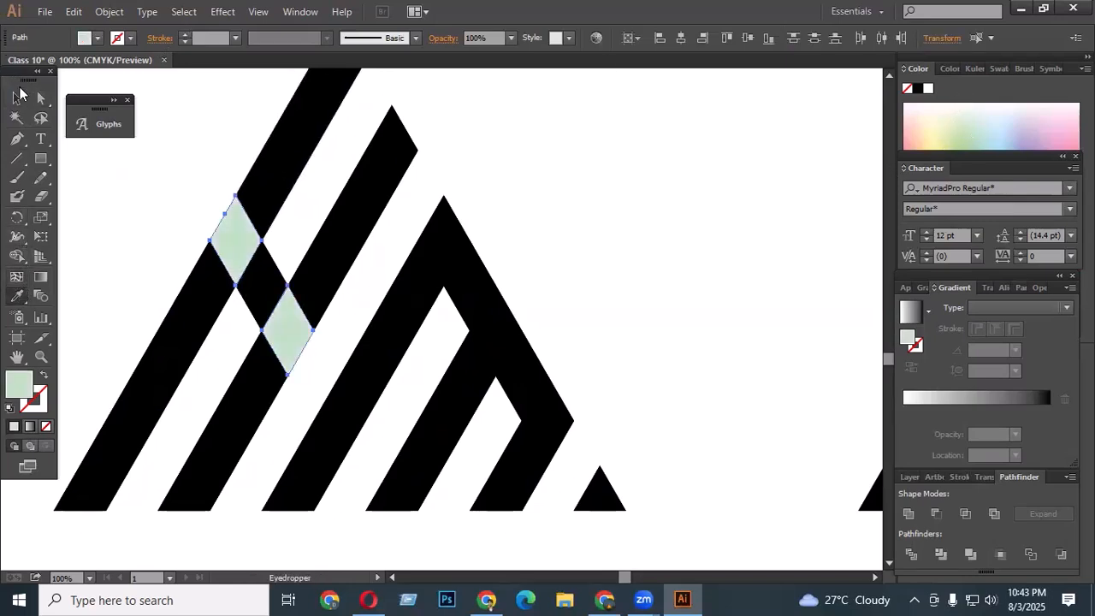
- Draw a pen polygon over the upper green cell's left part and subtract it with Minus Front
left_click(17, 96)
left_click(146, 195)
left_click(16, 139)
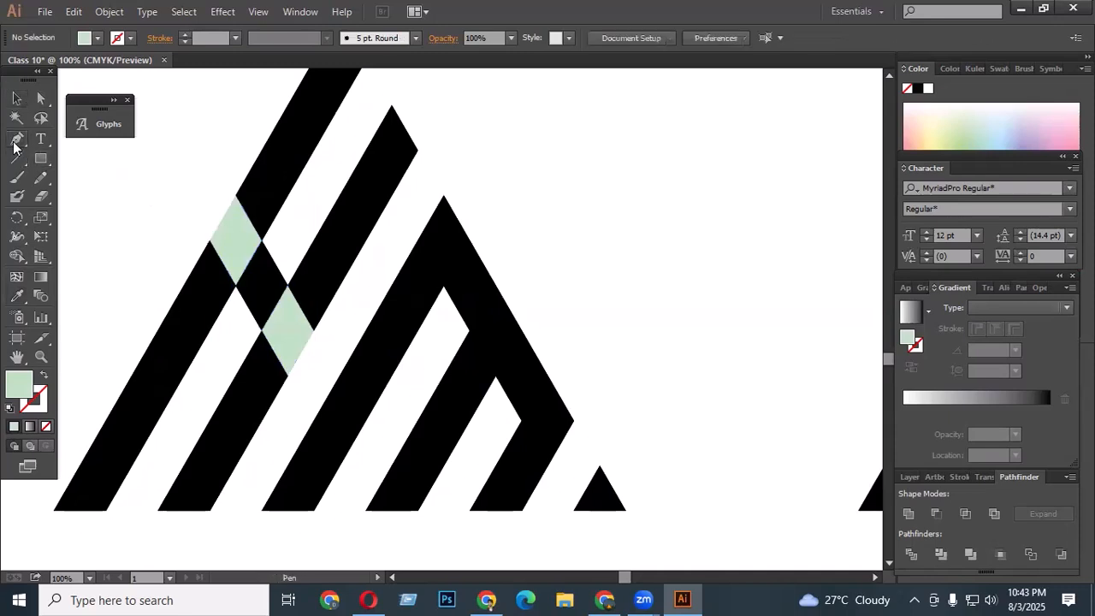
left_click(235, 239)
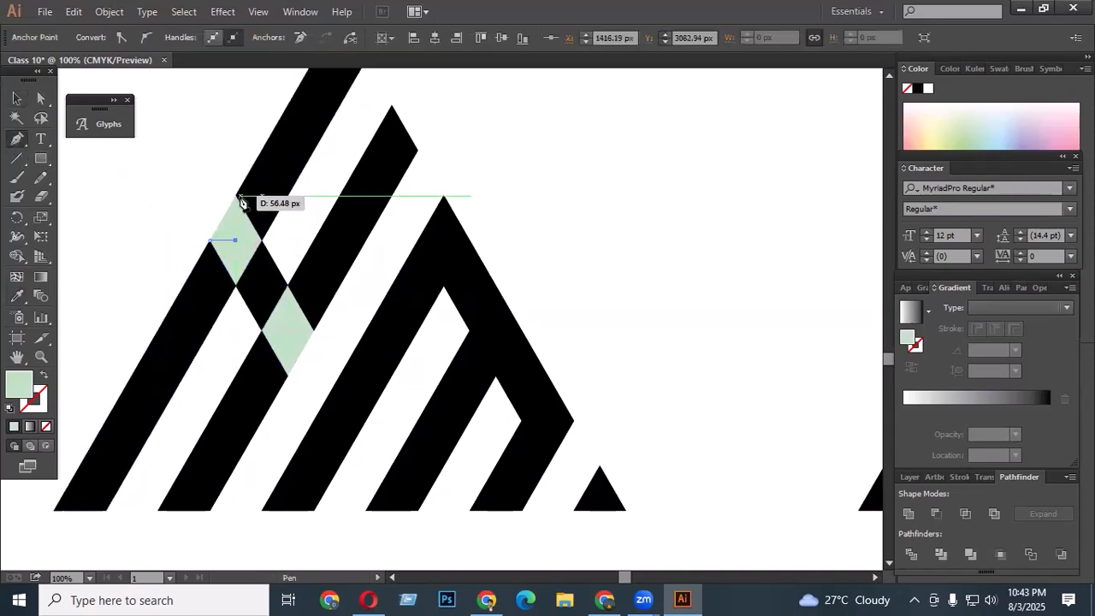
left_click(236, 196)
left_click(184, 167)
left_click(40, 99)
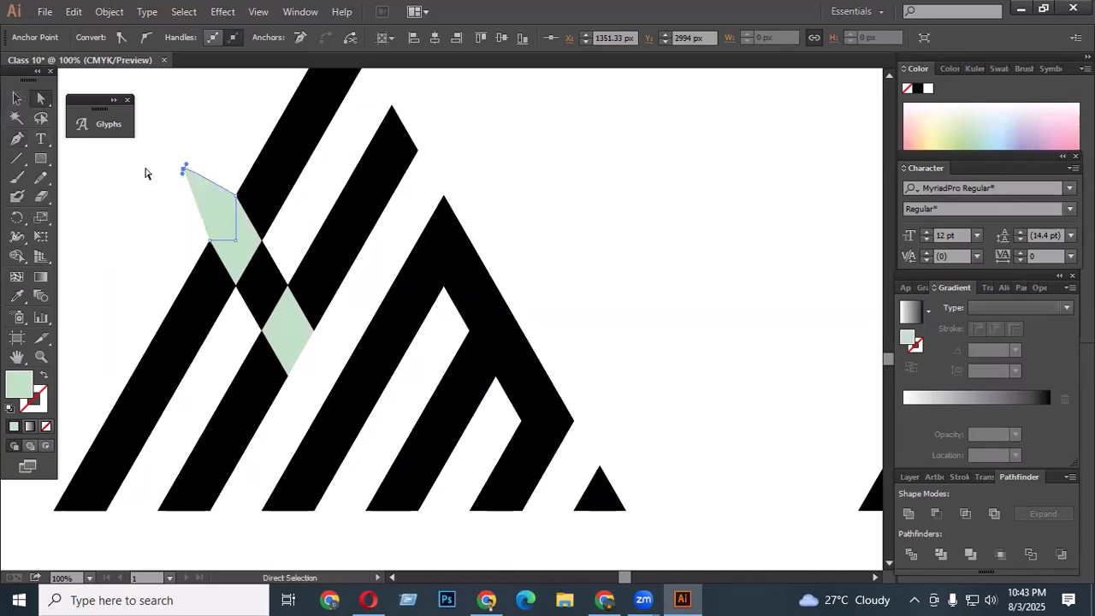
left_click(241, 245, "shift")
left_click(936, 513)
left_click(659, 272)
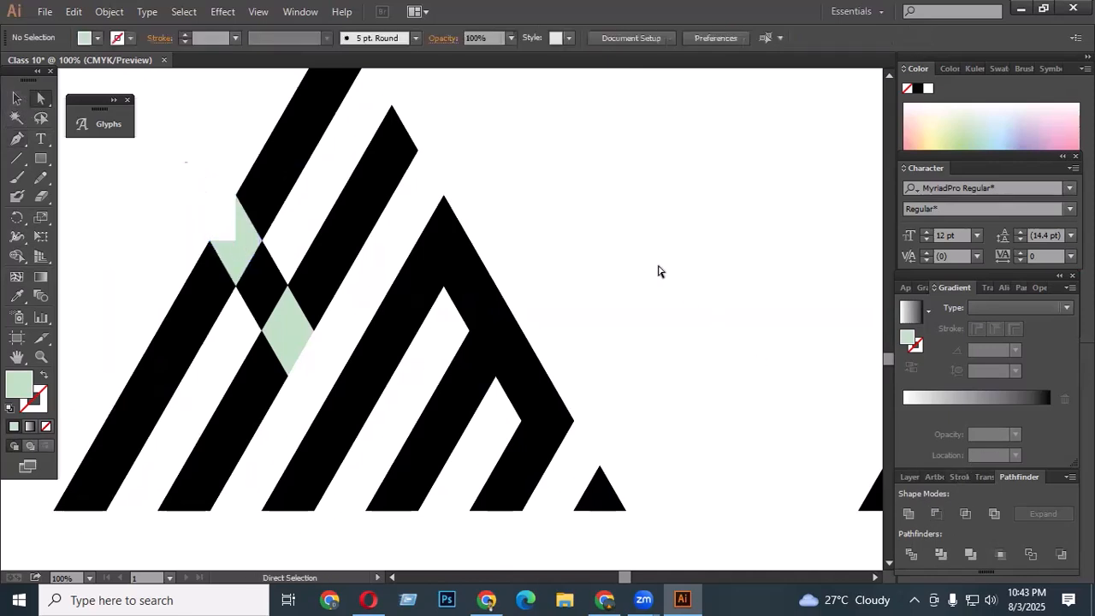
- Draw a pen polygon over the lower green cell's right part and subtract it with Minus Front
scroll(659, 271, "down", 2)
left_click(17, 139)
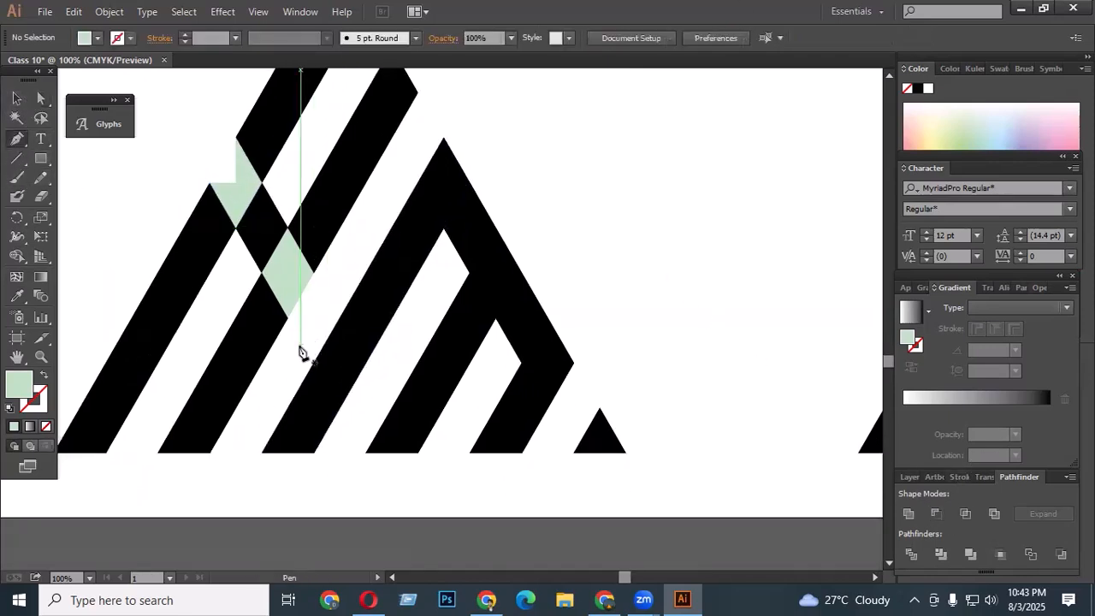
left_click(287, 316)
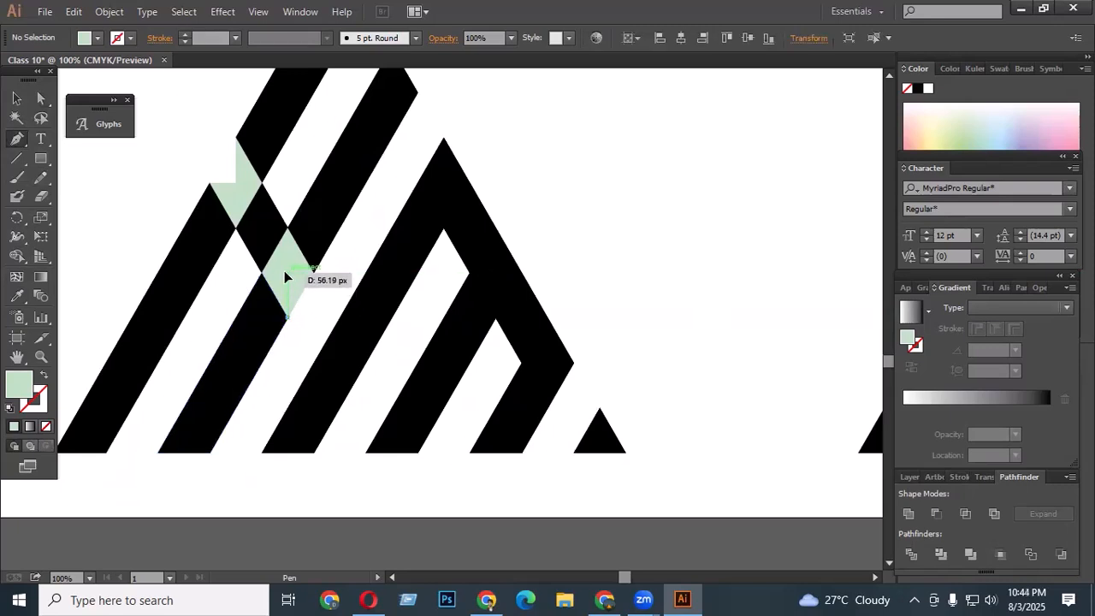
left_click(287, 273)
left_click(313, 273)
left_click(346, 304)
left_click(287, 317)
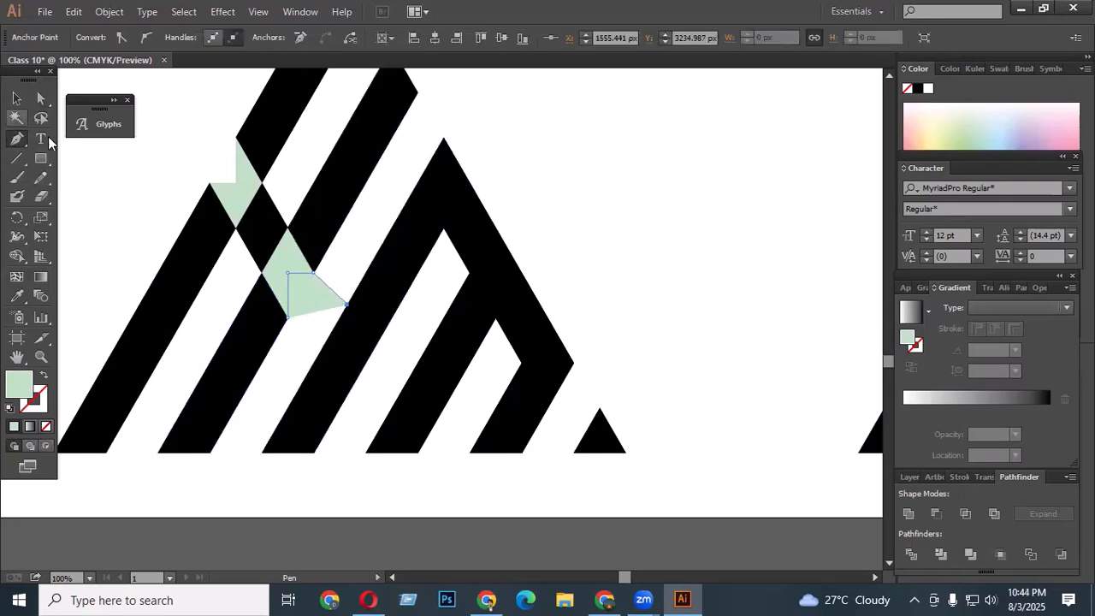
left_click(40, 99)
left_click(272, 250, "shift")
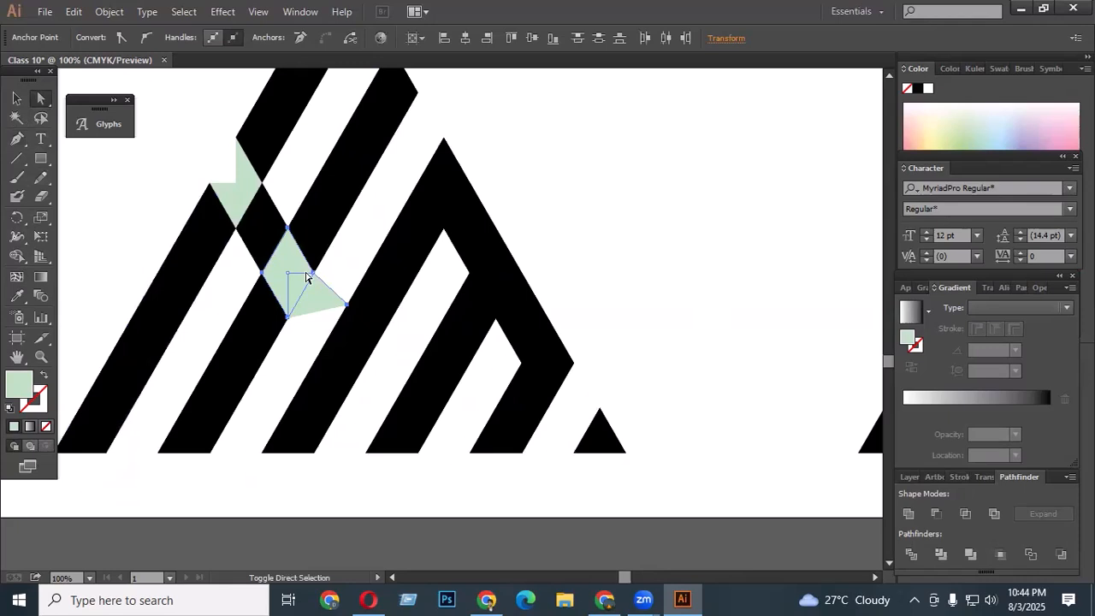
left_click(936, 513)
left_click(578, 208)
- Select the whole HM letter, fill it black and unite its pieces into a single shape
scroll(580, 211, "down", 3)
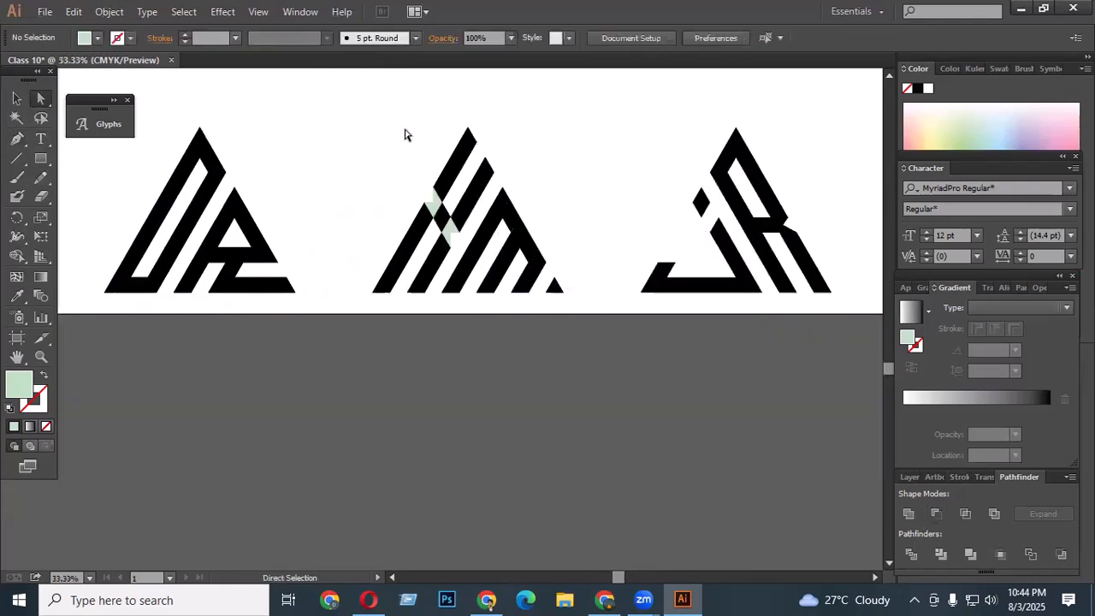
left_click_drag(377, 118, 589, 318)
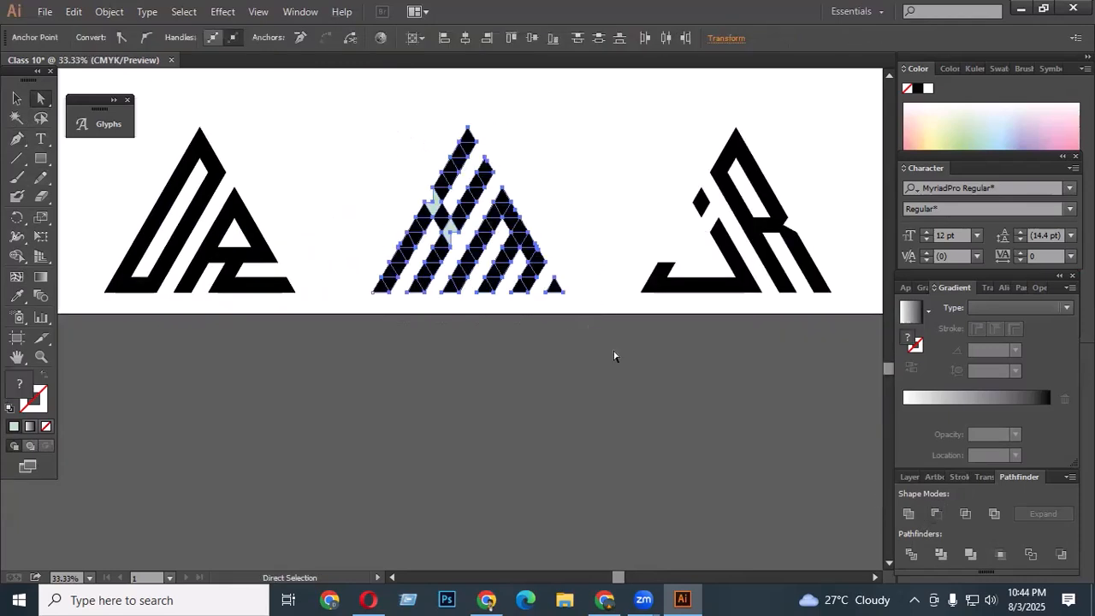
left_click(1000, 68)
left_click(941, 87)
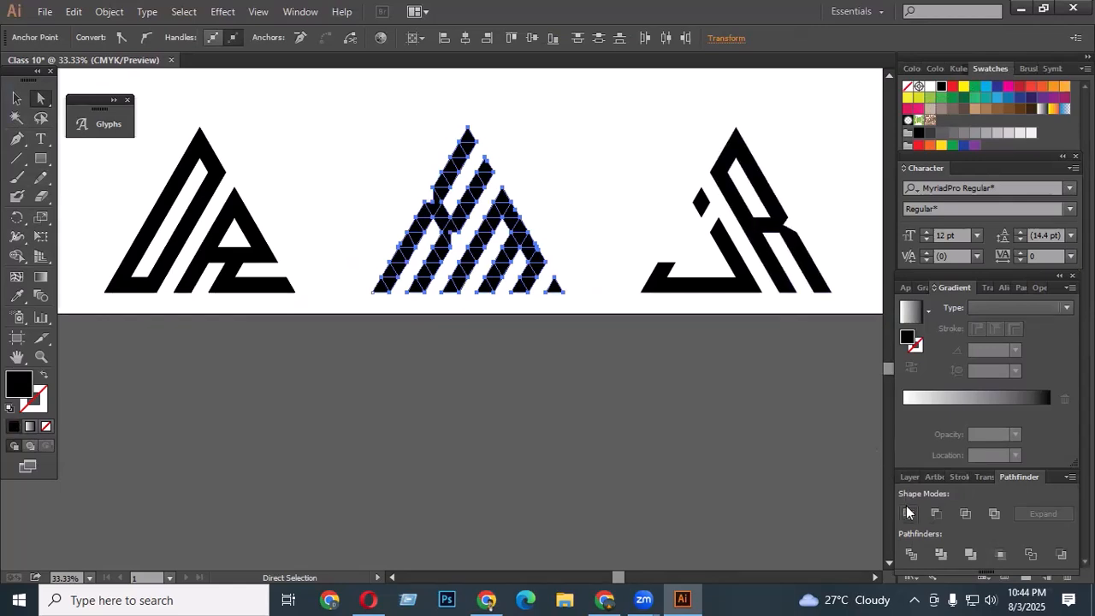
left_click(908, 512)
left_click(16, 99)
left_click(582, 202)
- Rotate the last plain triangle grid 180° so it points downward
scroll(582, 202, "up", 1)
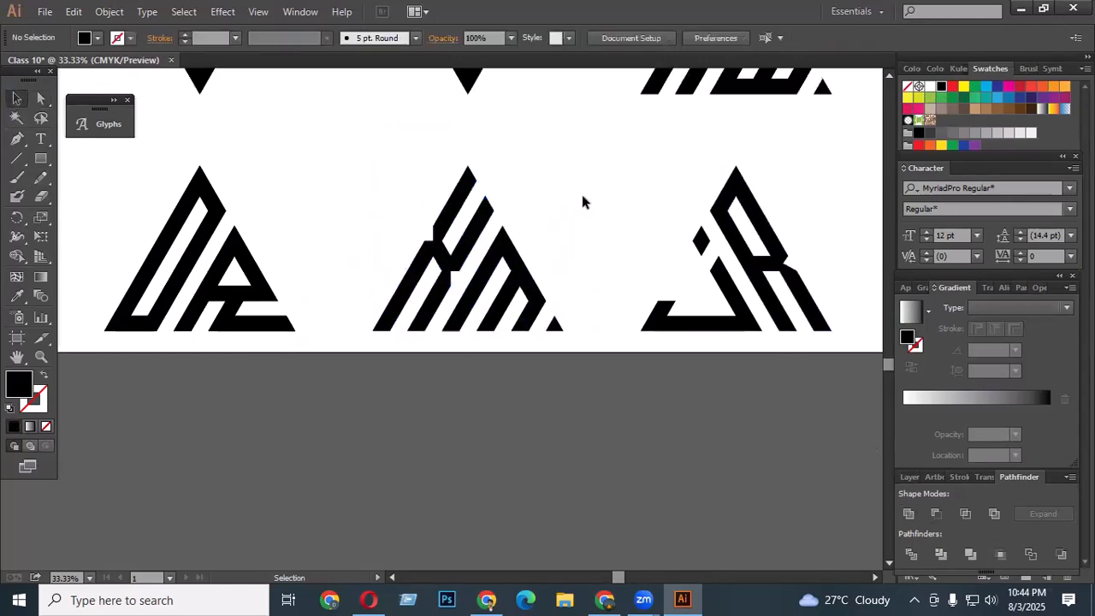
scroll(581, 202, "up", 1)
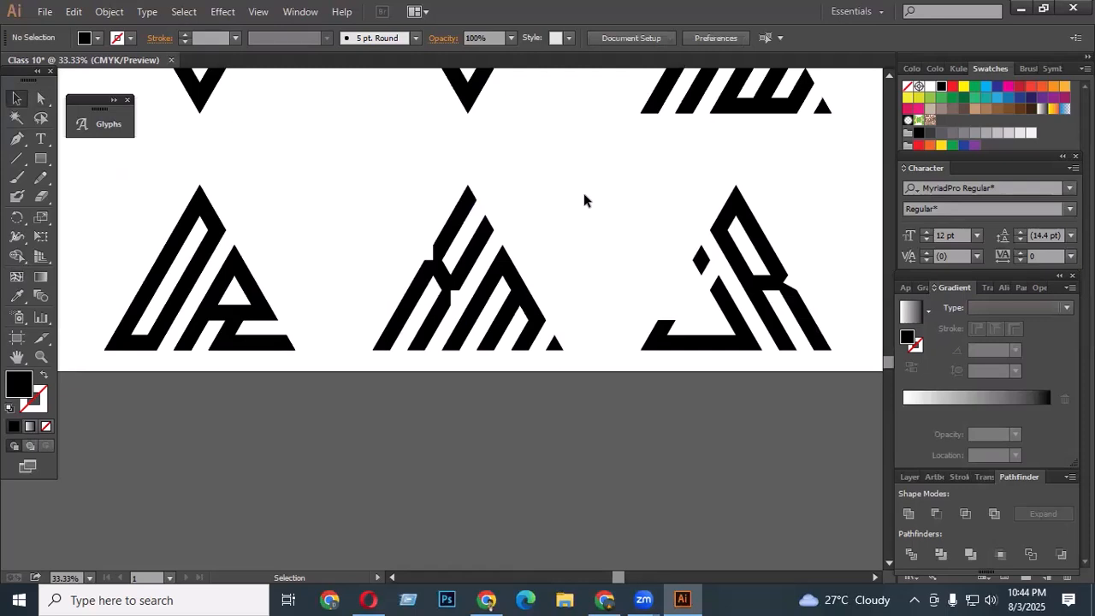
scroll(532, 210, "down", 2)
scroll(538, 227, "up", 3)
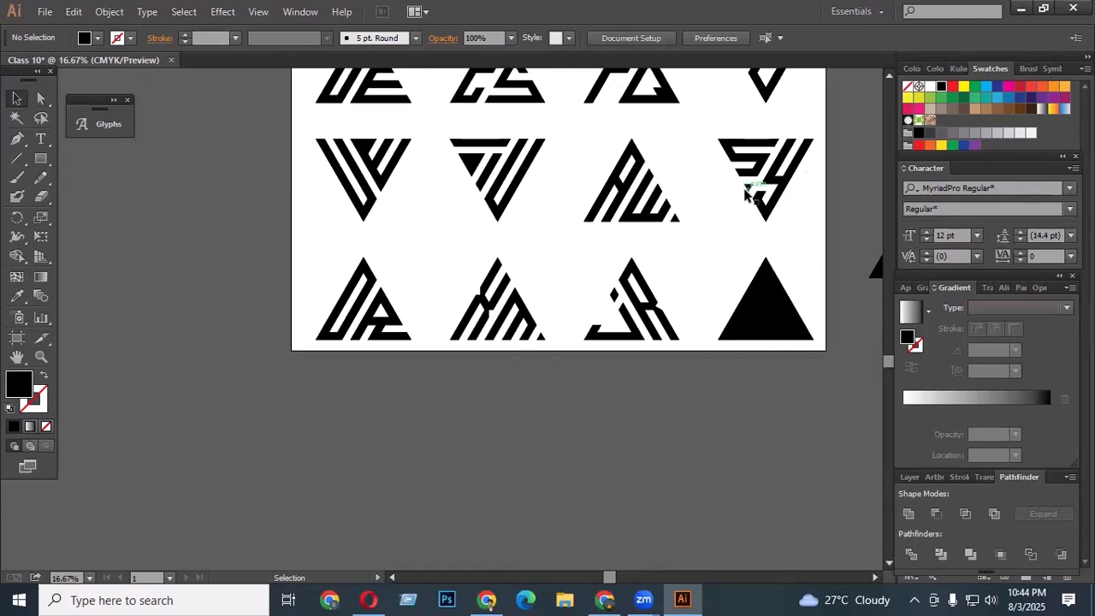
left_click_drag(721, 252, 822, 360)
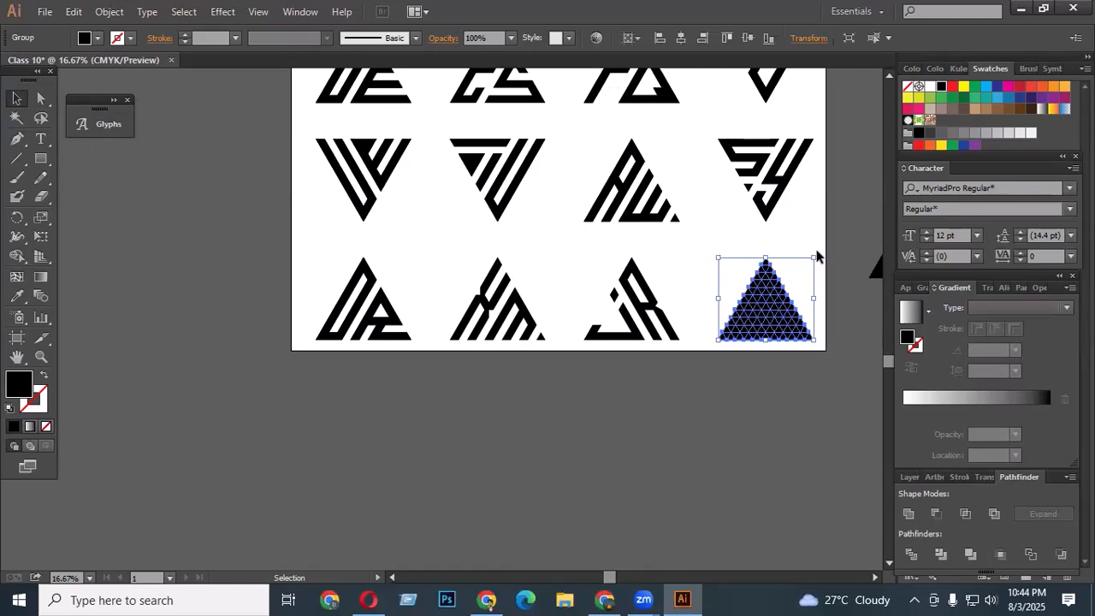
left_click_drag(818, 249, 633, 403)
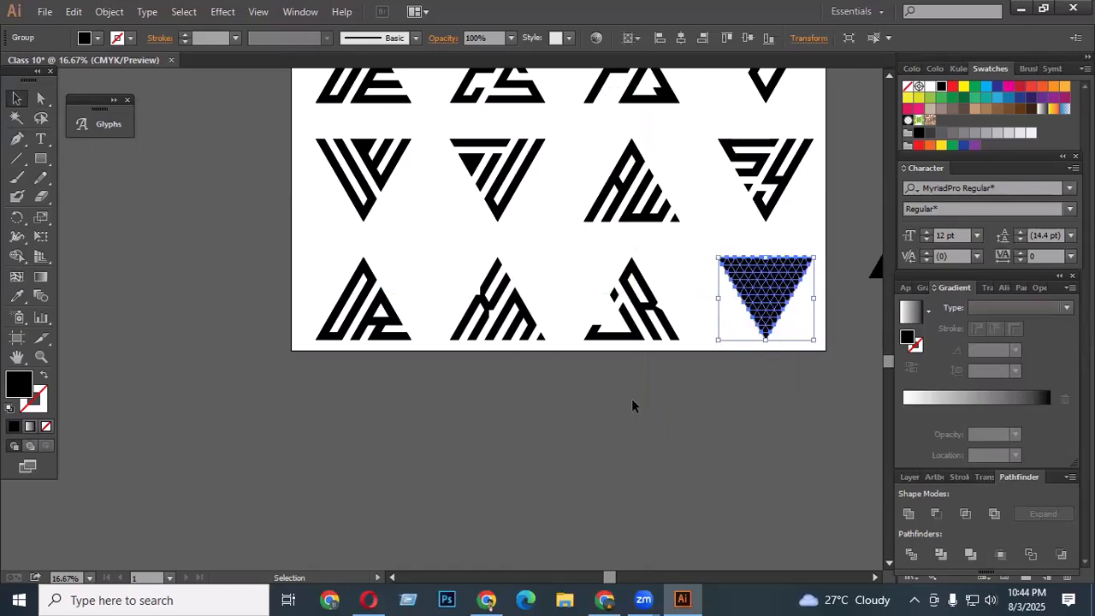
- Delete two diagonal stripes of cells from the inverted triangle grid with Shape Builder
scroll(552, 345, "up", 1)
scroll(552, 345, "down", 1)
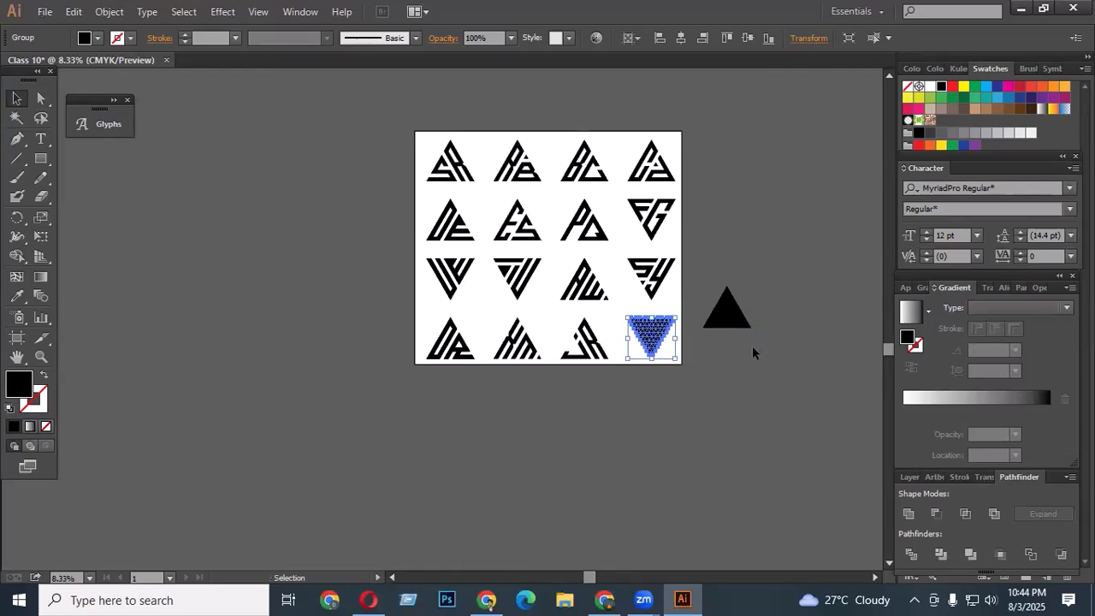
scroll(700, 340, "up", 4)
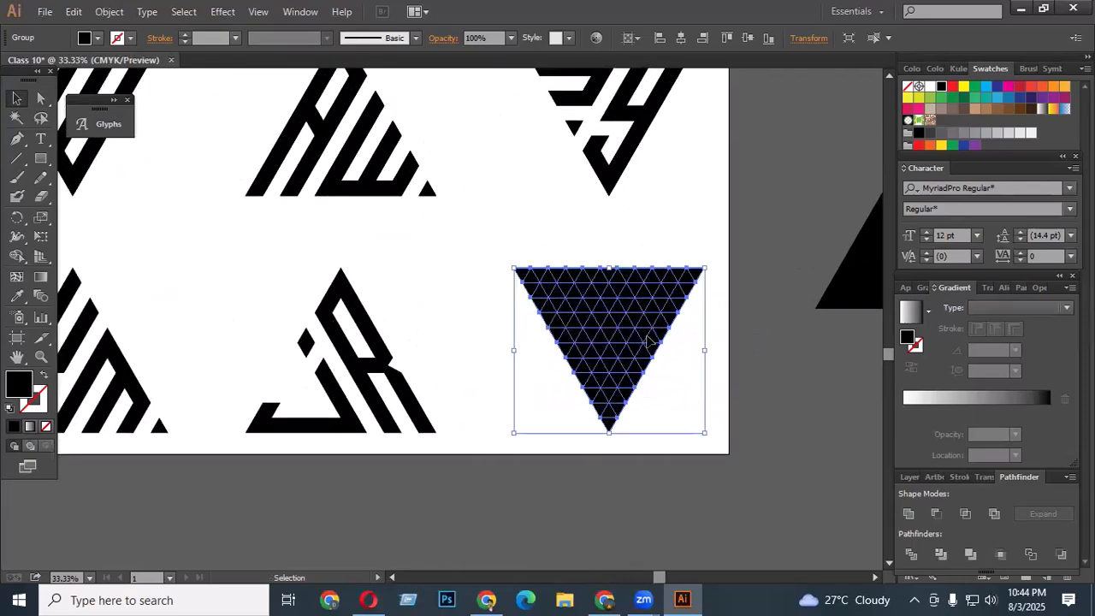
scroll(685, 351, "up", 1)
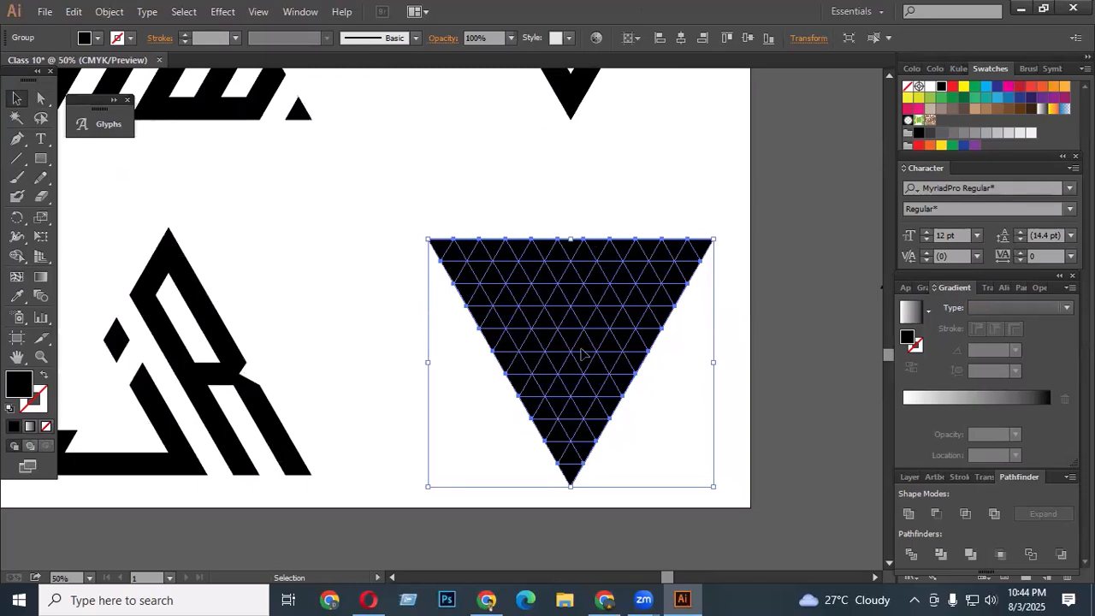
left_click(17, 256)
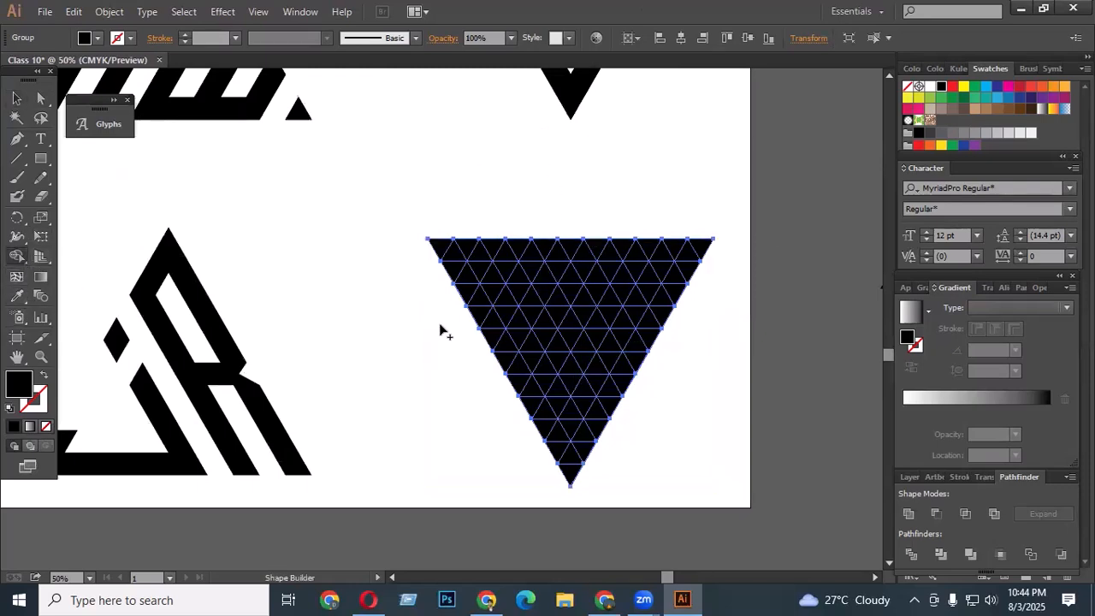
mouse_move(627, 232)
left_mouse_down()
mouse_move(579, 334)
mouse_move(521, 407)
left_mouse_up()
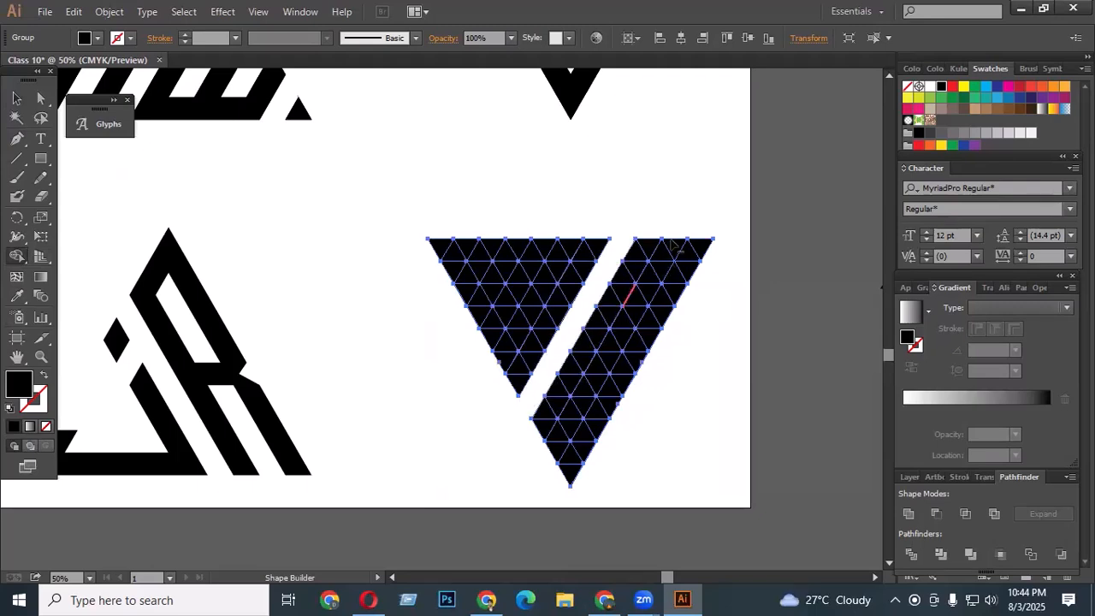
mouse_move(672, 238)
left_mouse_down()
mouse_move(572, 410)
mouse_move(577, 432)
mouse_move(569, 425)
left_mouse_up()
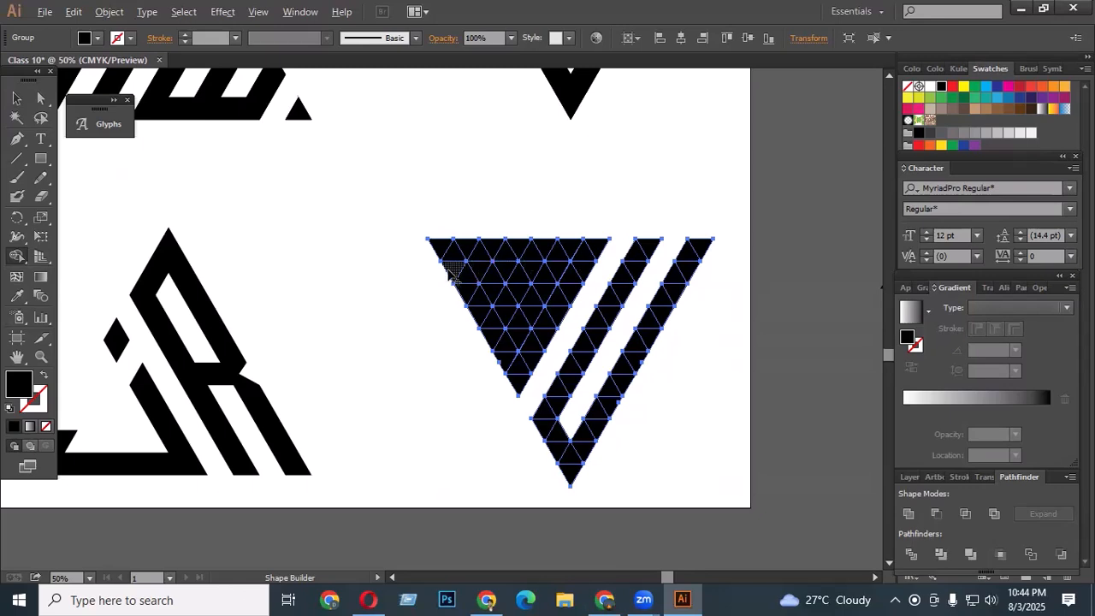
key("alt")
mouse_move(449, 275)
left_mouse_down()
mouse_move(552, 273)
mouse_move(552, 304)
mouse_move(506, 370)
left_mouse_up()
key("ctrl+z")
key("ctrl+z")
- Delete another diagonal stripe and the cells under the top bar with Shape Builder, then deselect
left_click_drag(579, 276, 512, 412)
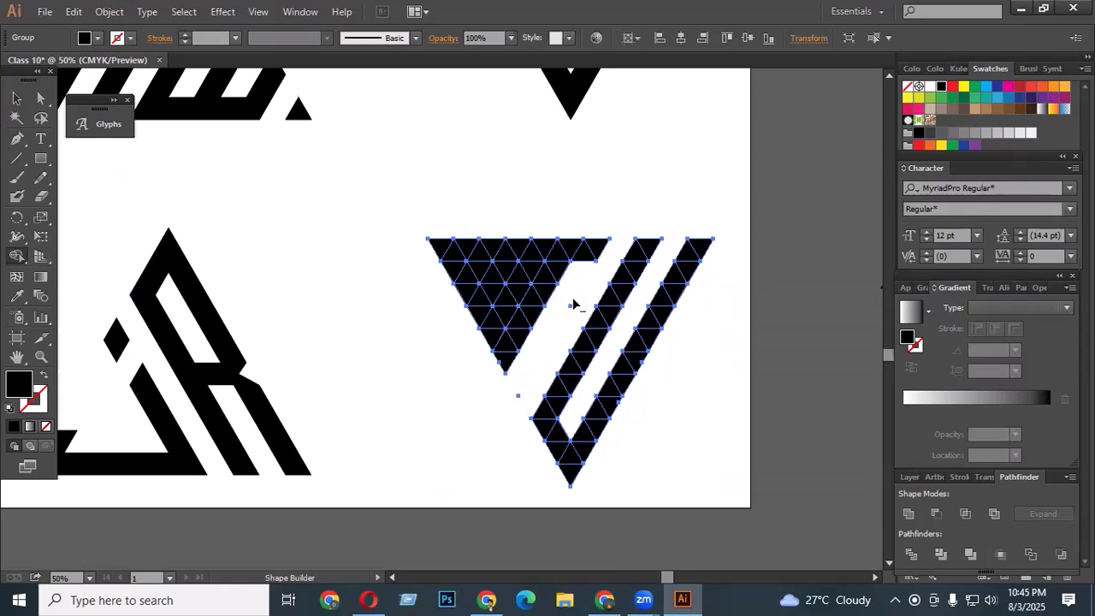
mouse_move(446, 275)
left_mouse_down()
mouse_move(527, 269)
mouse_move(477, 395)
left_mouse_up()
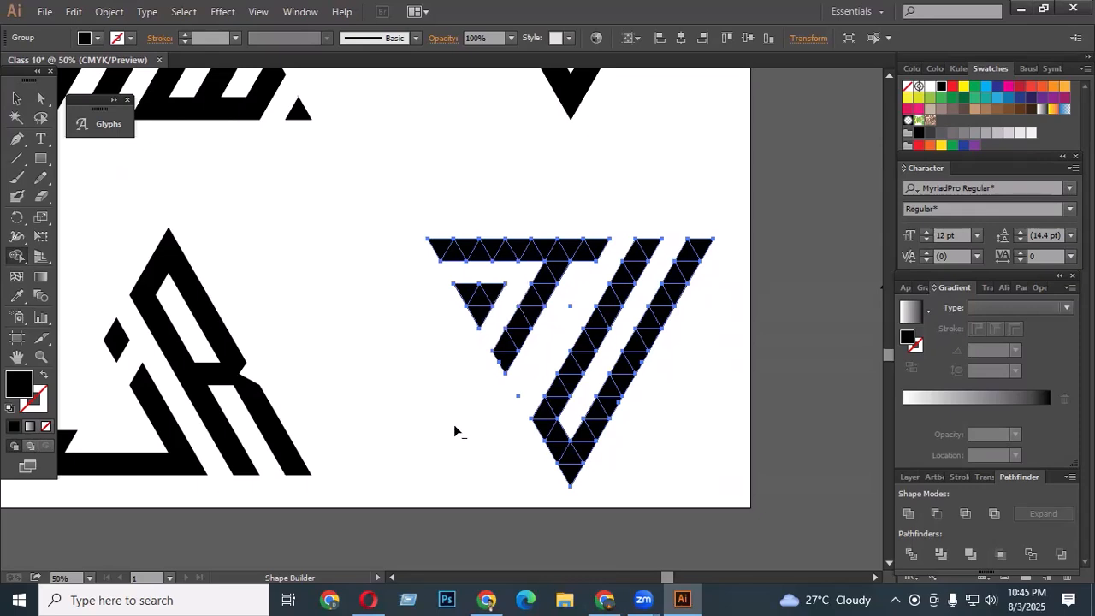
left_click(17, 98)
left_click(398, 309)
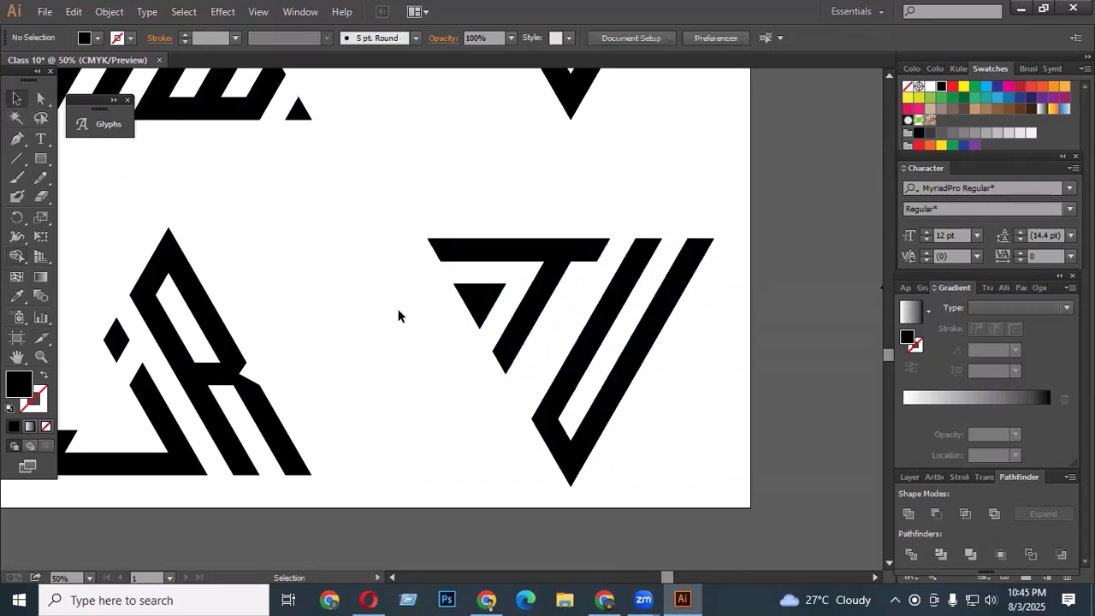
scroll(430, 270, "up", 1)
scroll(430, 270, "down", 2)
scroll(625, 338, "down", 1)
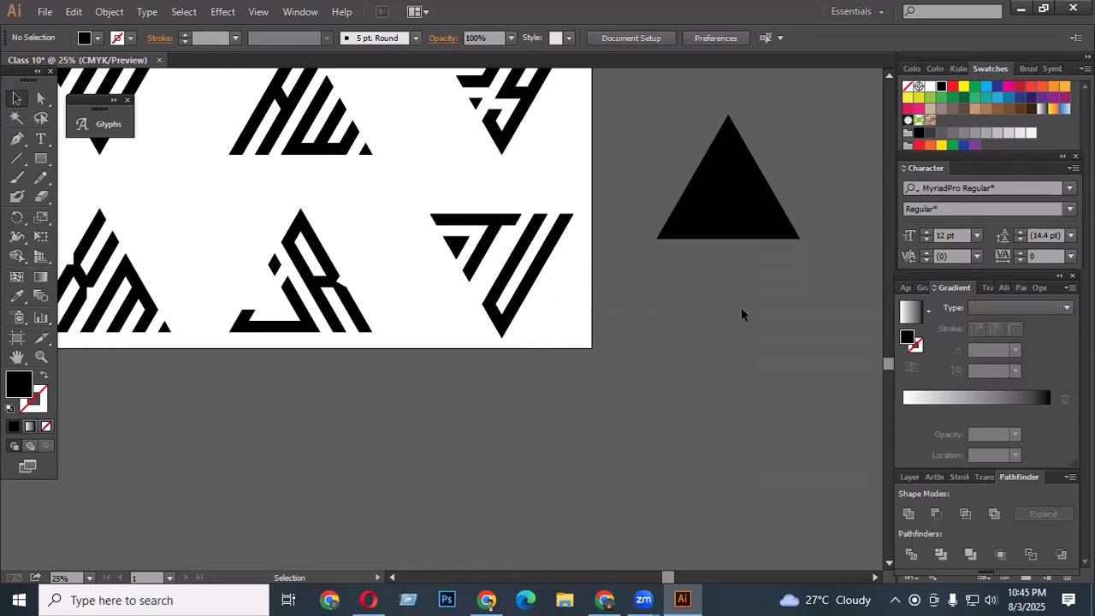
- Zoom and scroll around the artboard to review the finished set of sixteen triangular lettermark logos
scroll(740, 295, "down", 3)
scroll(736, 278, "up", 2)
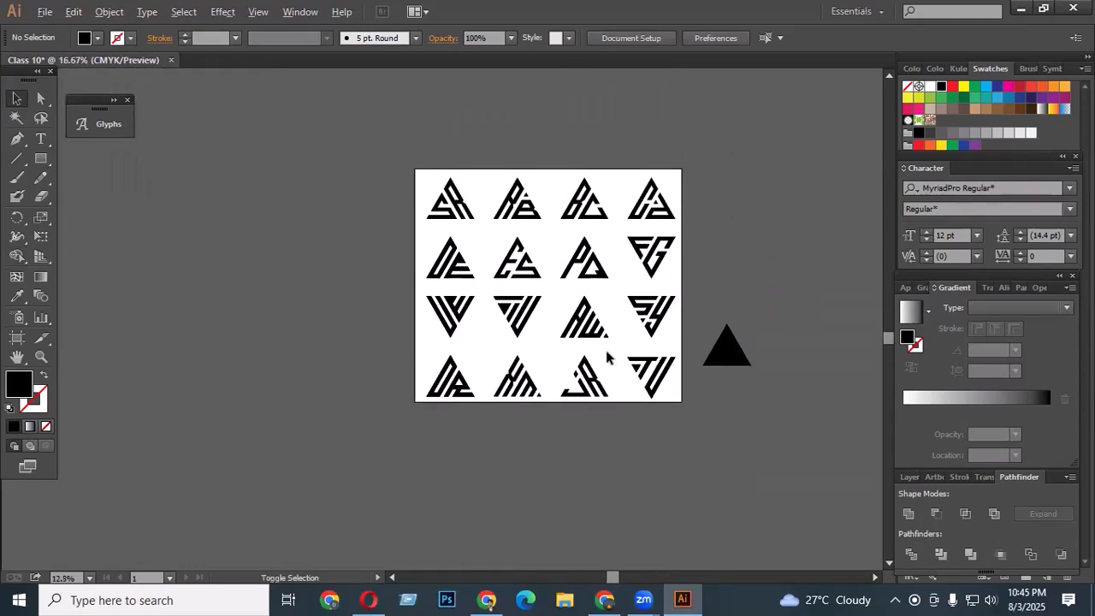
scroll(606, 362, "up", 2)
scroll(650, 342, "up", 4)
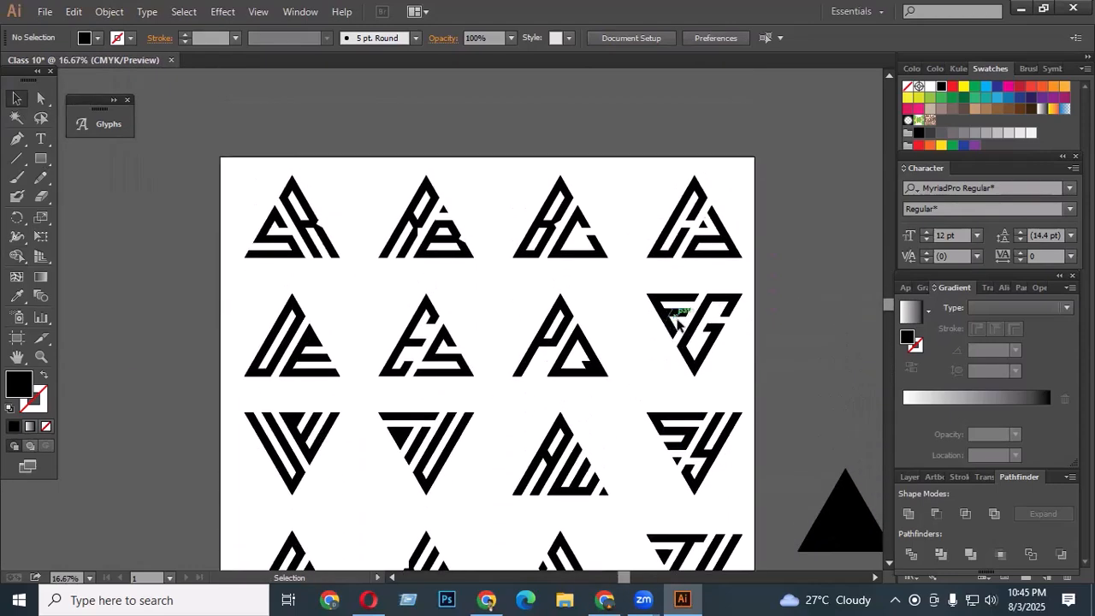
scroll(611, 359, "down", 2)
scroll(519, 372, "up", 2)
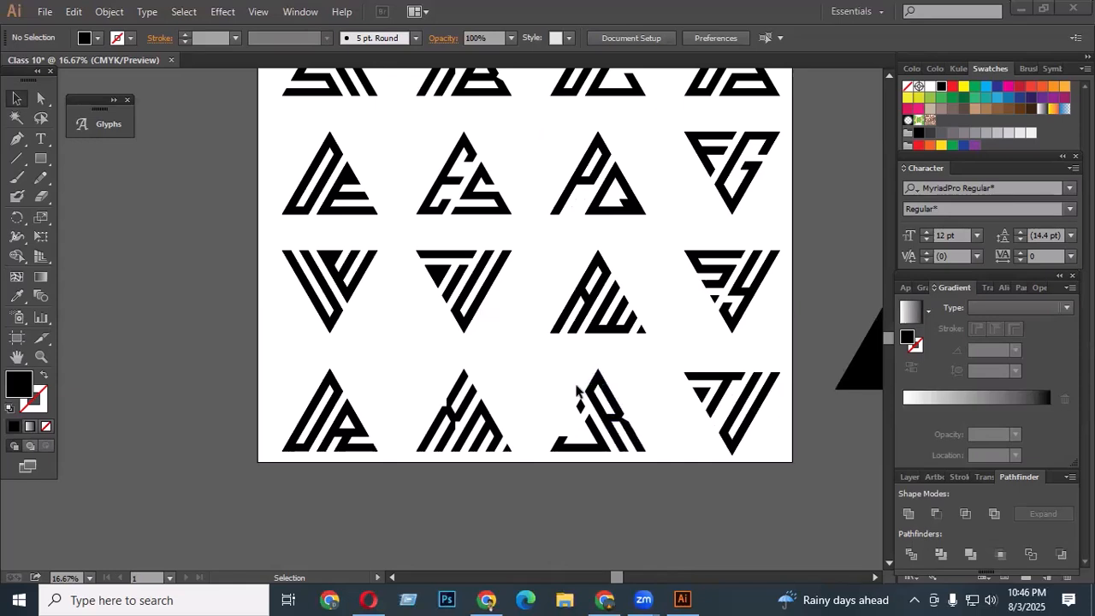
scroll(578, 391, "down", 4)
scroll(636, 454, "up", 3)
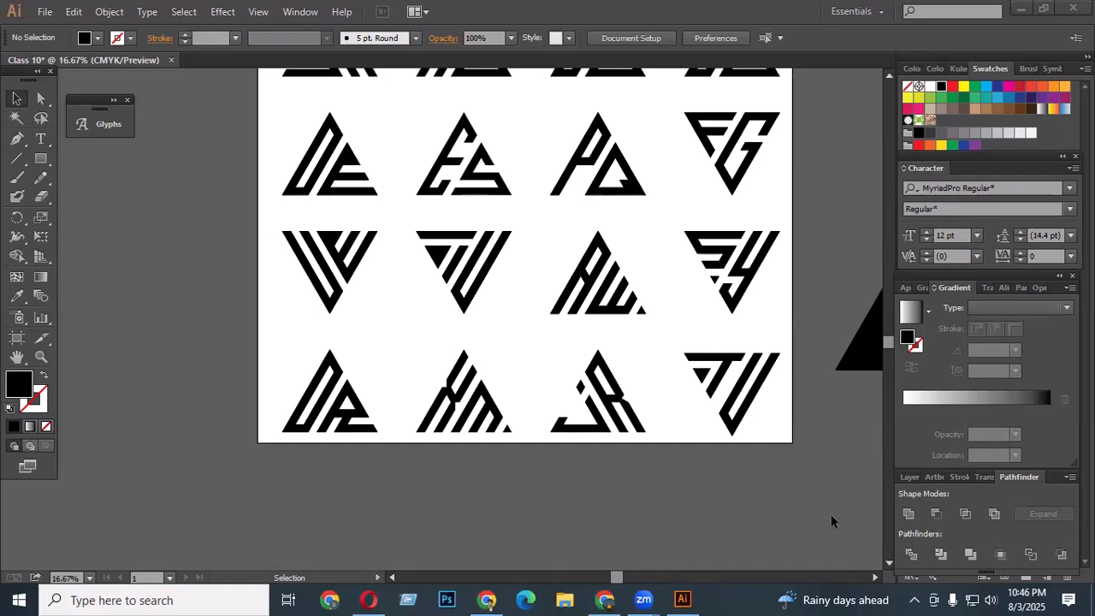
scroll(469, 511, "down", 1)
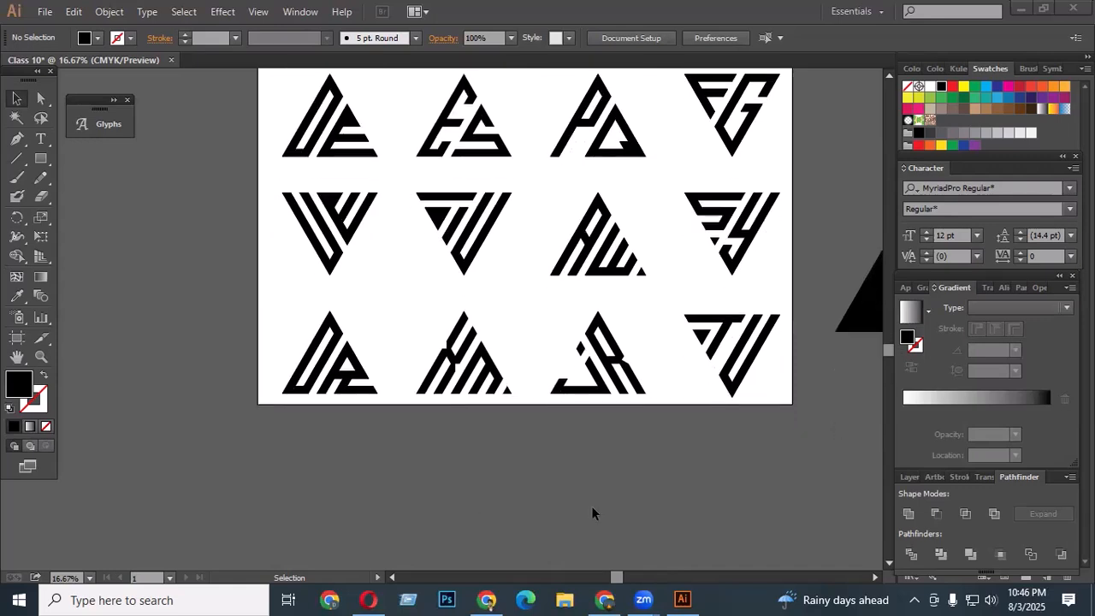
scroll(488, 325, "up", 2)
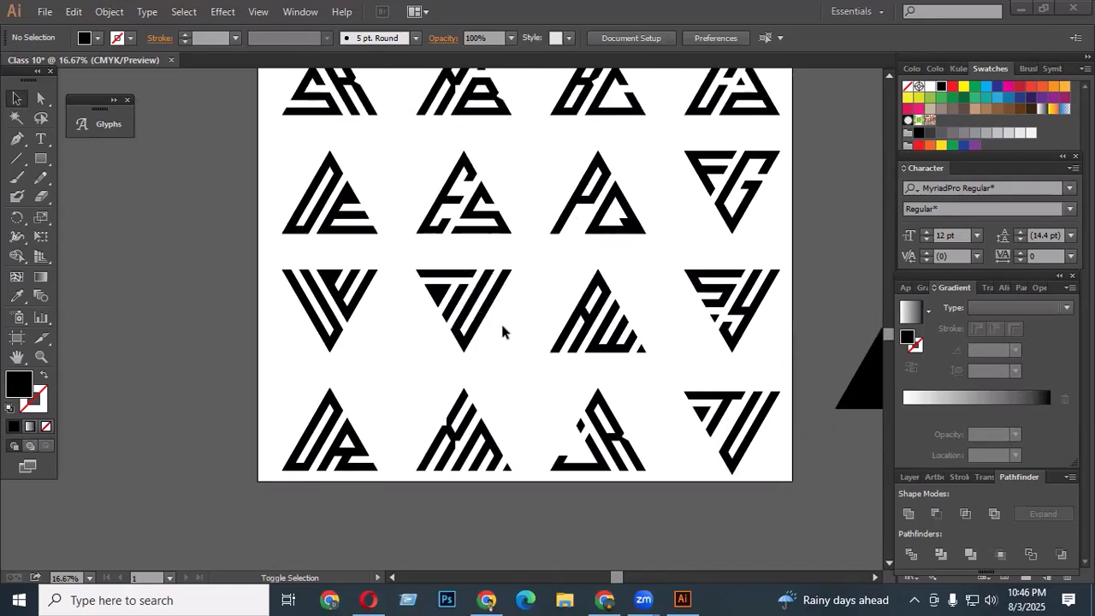
scroll(501, 330, "down", 1, "alt")
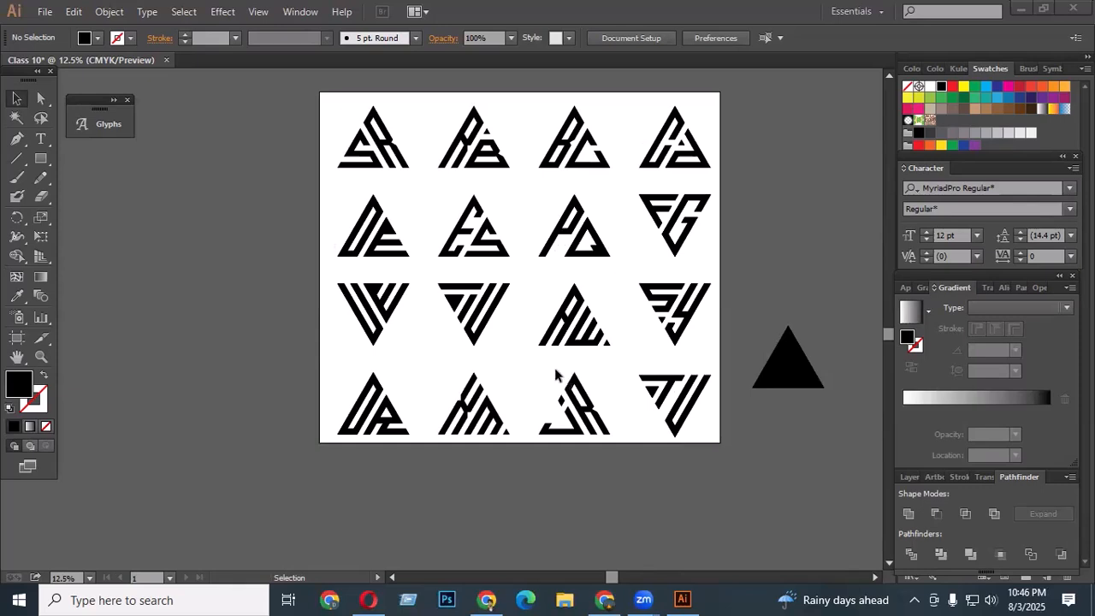